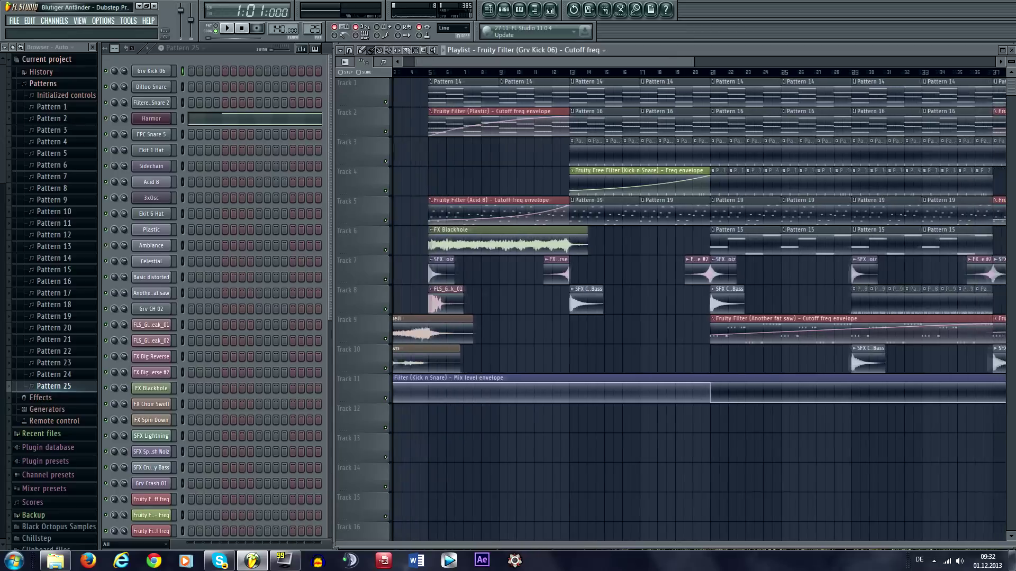
# Look over the whole playlist arrangement, from the intro clips through the automation envelopes to the final section
pyautogui.scroll(-2, 751, 309)
pyautogui.scroll(3, 406, 259)
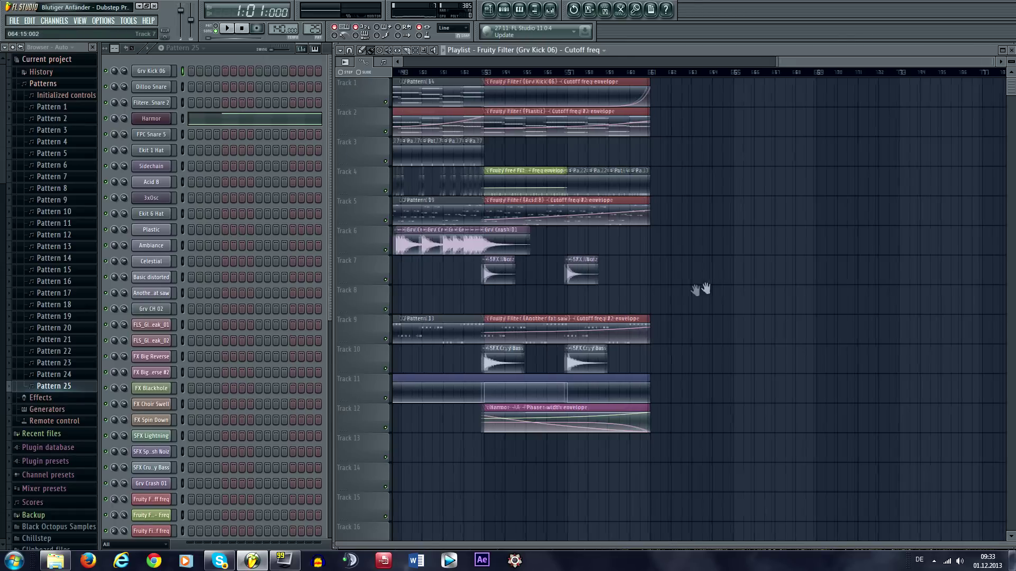
pyautogui.scroll(-2, 635, 294)
pyautogui.scroll(2, 527, 272)
pyautogui.hscroll(-5, 527, 272)
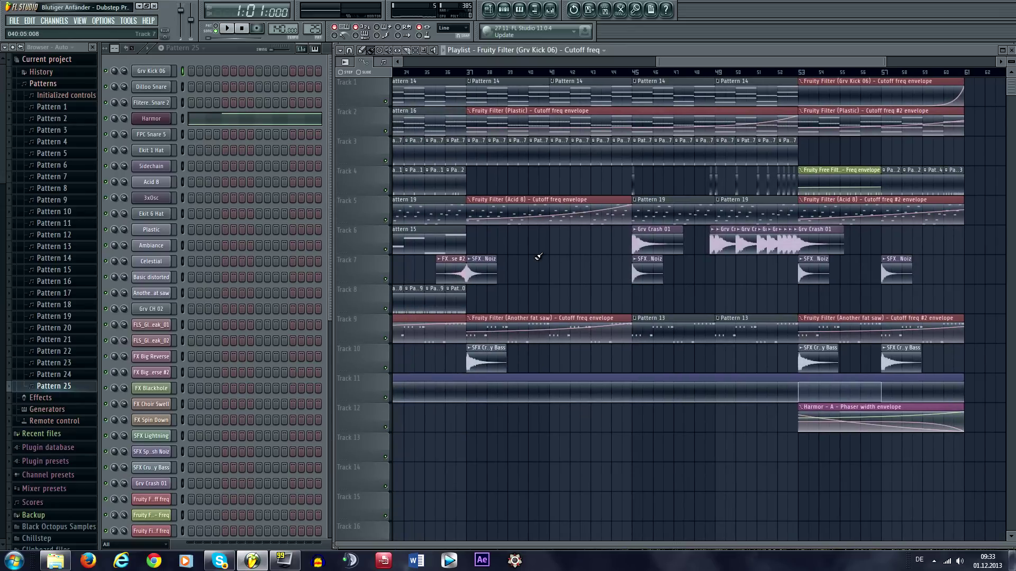
pyautogui.hscroll(-2, 500, 270)
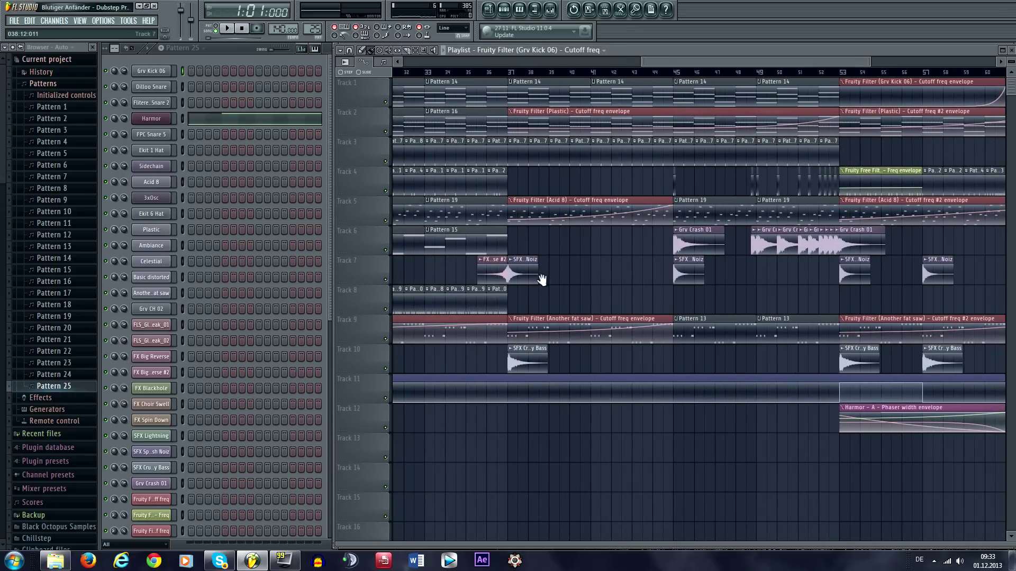
pyautogui.moveTo(787, 279); pyautogui.dragTo(684, 284)
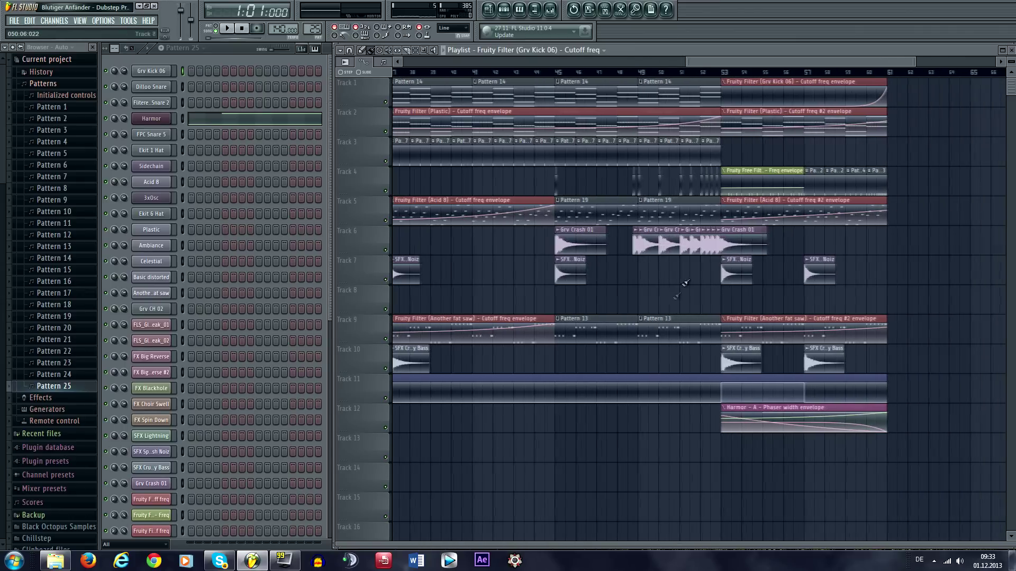
pyautogui.moveTo(755, 62); pyautogui.dragTo(490, 77)
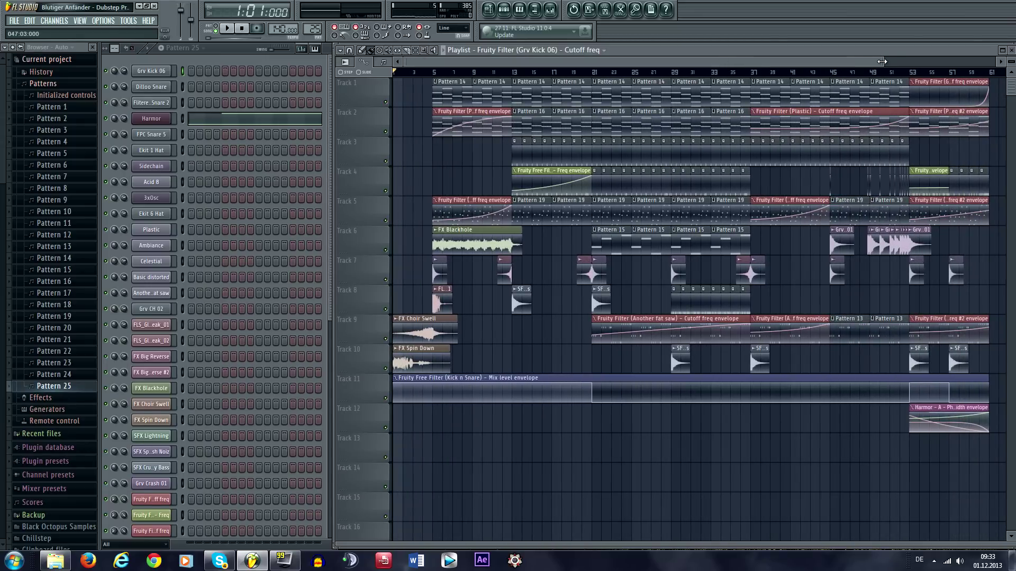
pyautogui.moveTo(579, 59); pyautogui.dragTo(579, 42)
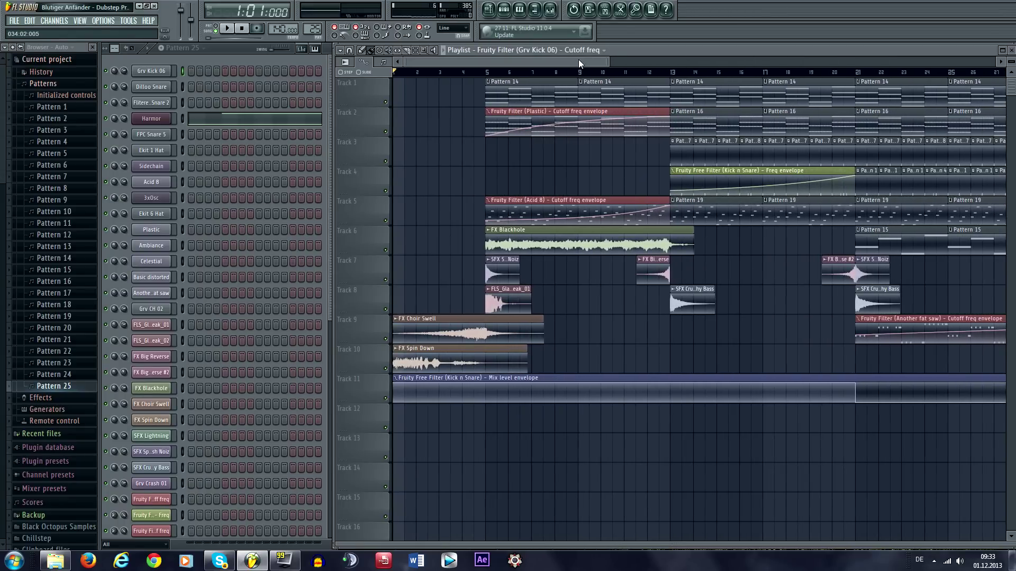
pyautogui.moveTo(536, 62); pyautogui.dragTo(559, 65)
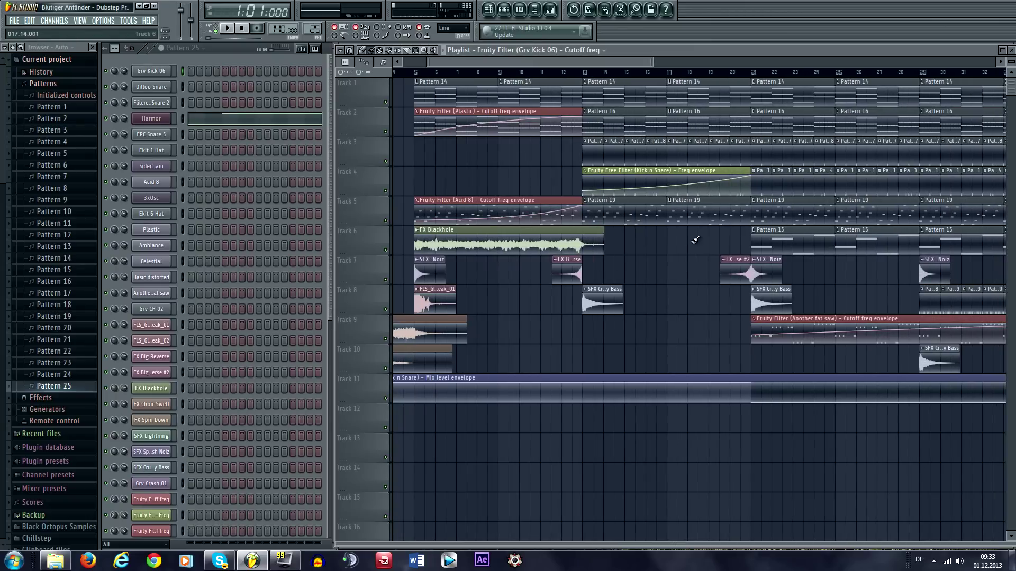
pyautogui.moveTo(692, 233)
pyautogui.mouseDown()
pyautogui.moveTo(646, 238)
pyautogui.moveTo(744, 243)
pyautogui.moveTo(665, 240)
pyautogui.moveTo(741, 243)
pyautogui.moveTo(695, 248)
pyautogui.mouseUp()
pyautogui.moveTo(524, 63); pyautogui.dragTo(857, 63)
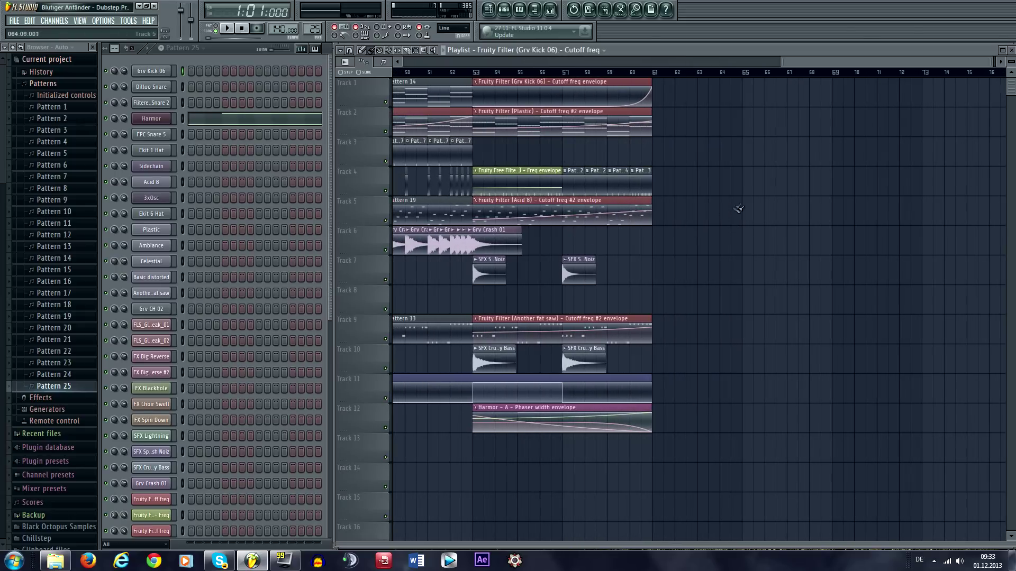
# Examine the arrangement's closing section from bar 53 to bar 61 and the empty bars that follow it
pyautogui.moveTo(825, 275); pyautogui.dragTo(729, 295)
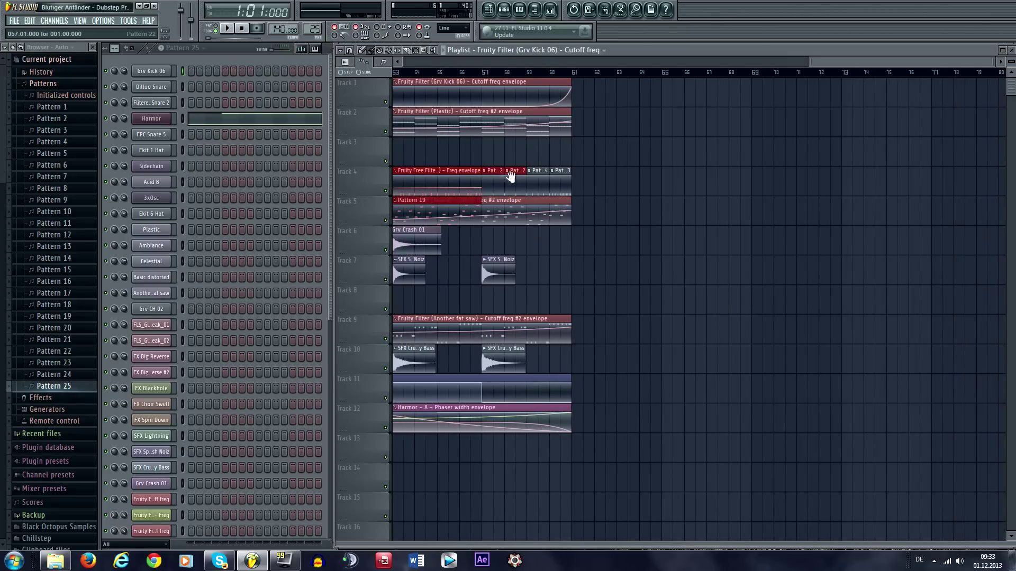
pyautogui.moveTo(511, 176); pyautogui.dragTo(690, 182)
pyautogui.moveTo(745, 291); pyautogui.dragTo(555, 329)
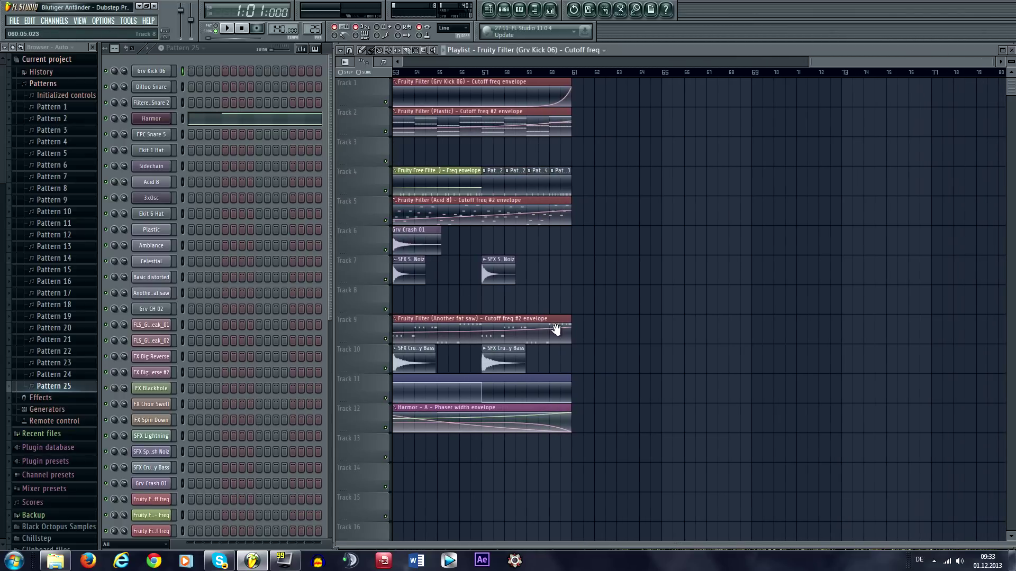
pyautogui.moveTo(562, 243); pyautogui.dragTo(730, 277)
pyautogui.moveTo(641, 276); pyautogui.dragTo(704, 281)
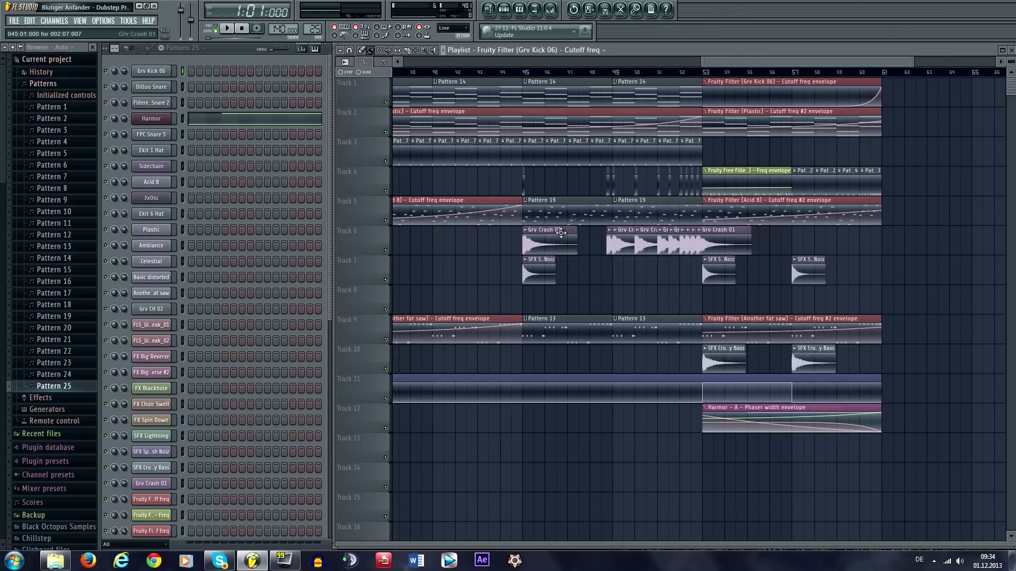
pyautogui.moveTo(703, 62); pyautogui.dragTo(406, 62)
pyautogui.moveTo(755, 62); pyautogui.dragTo(890, 62)
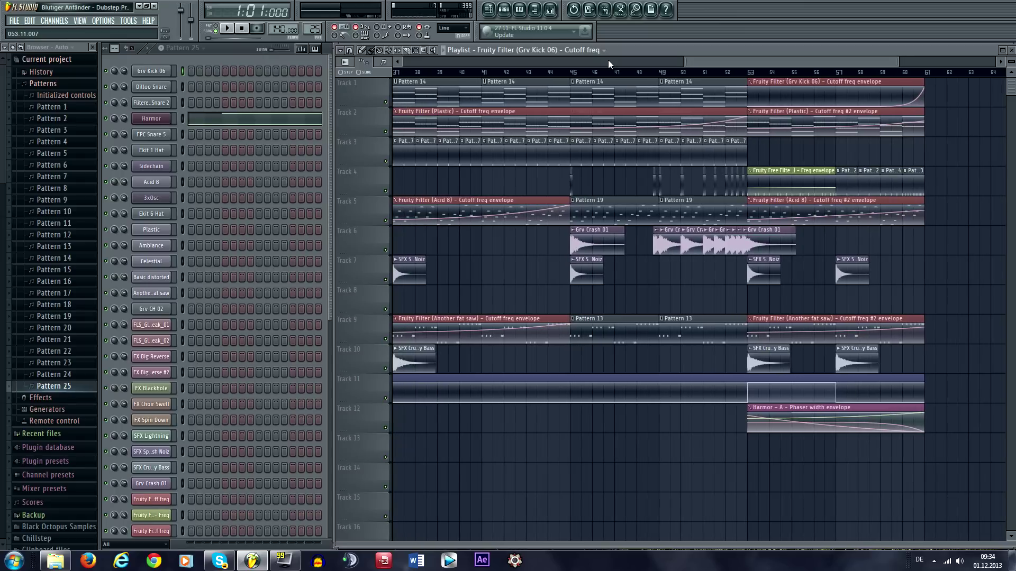
pyautogui.moveTo(547, 239); pyautogui.dragTo(499, 268)
pyautogui.scroll(-4, 589, 274)
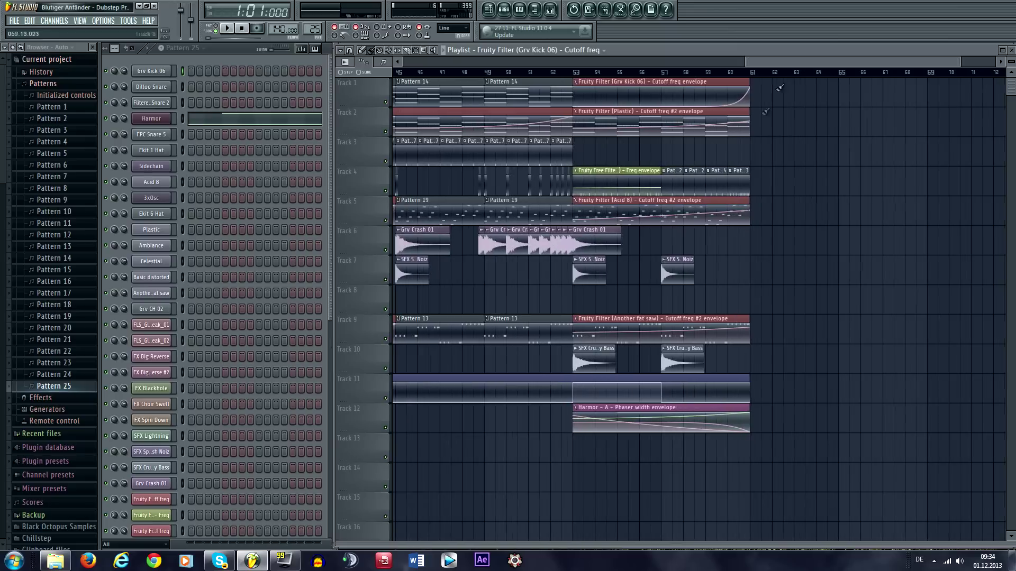
pyautogui.moveTo(774, 274); pyautogui.dragTo(921, 274)
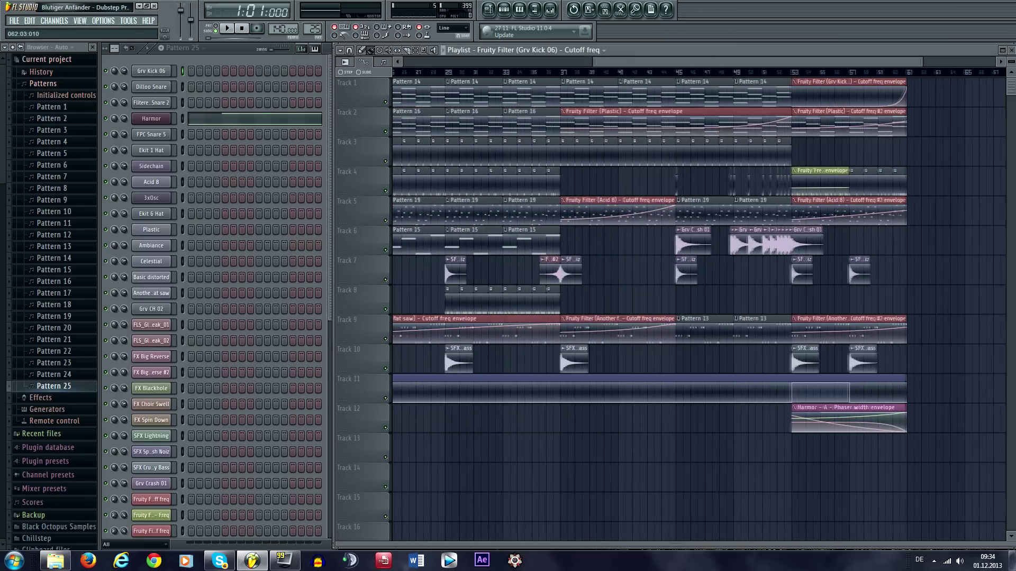
pyautogui.moveTo(897, 274); pyautogui.dragTo(738, 274)
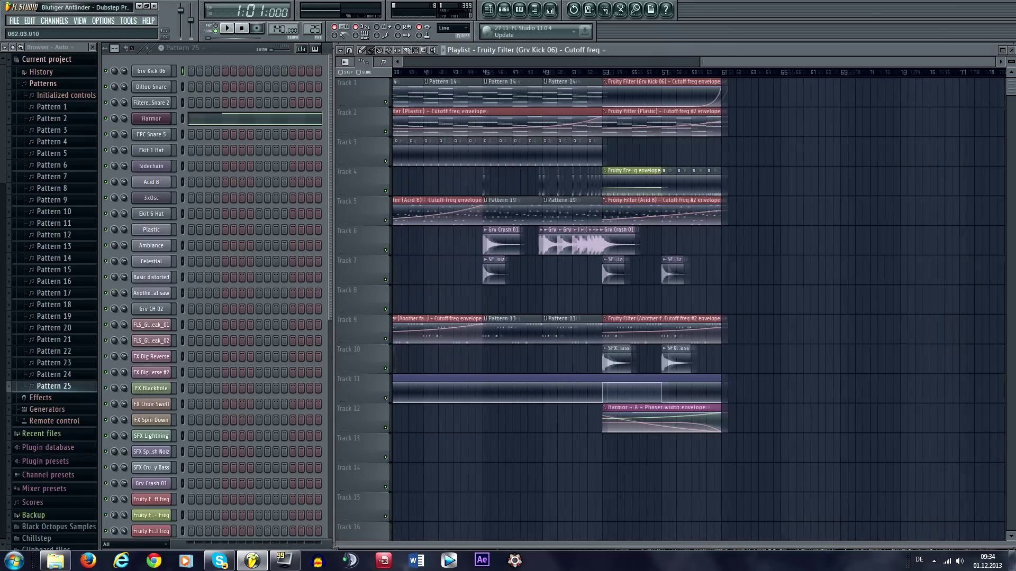
pyautogui.moveTo(727, 127); pyautogui.dragTo(708, 121)
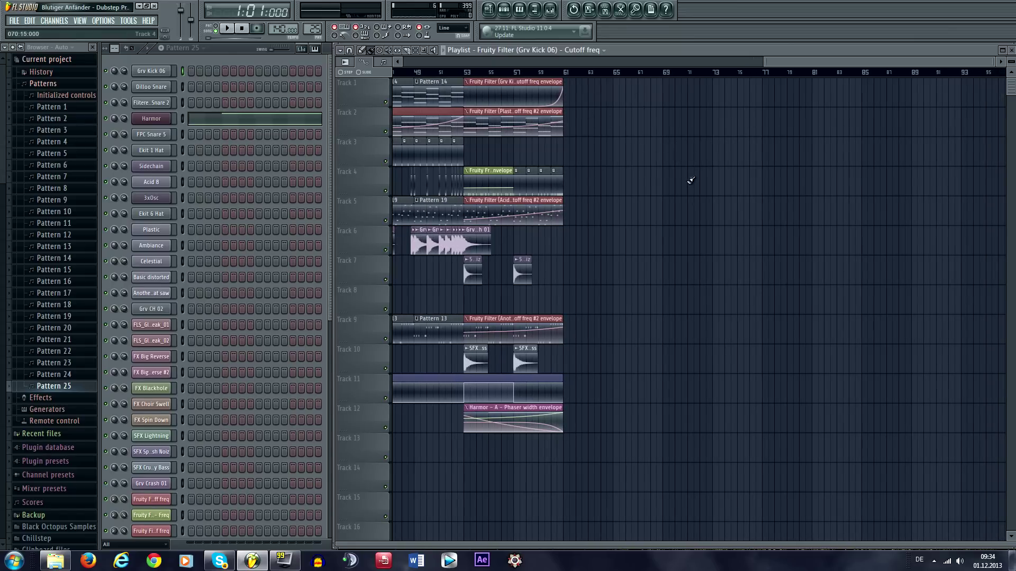
pyautogui.moveTo(671, 184); pyautogui.dragTo(635, 184)
pyautogui.moveTo(787, 62); pyautogui.dragTo(804, 62)
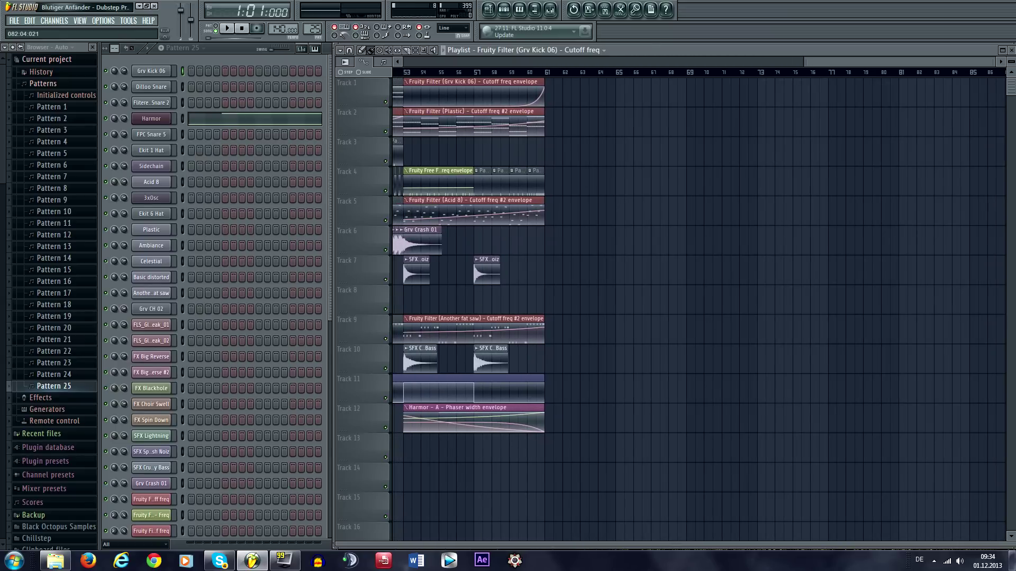
pyautogui.moveTo(735, 200); pyautogui.dragTo(700, 224)
pyautogui.moveTo(614, 230); pyautogui.dragTo(630, 225)
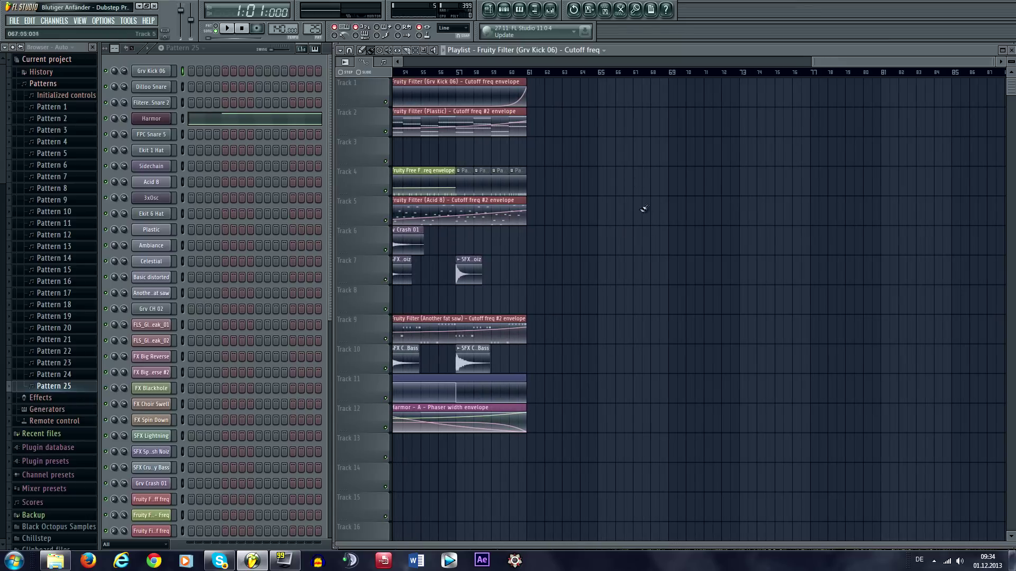
pyautogui.moveTo(573, 253); pyautogui.dragTo(613, 261)
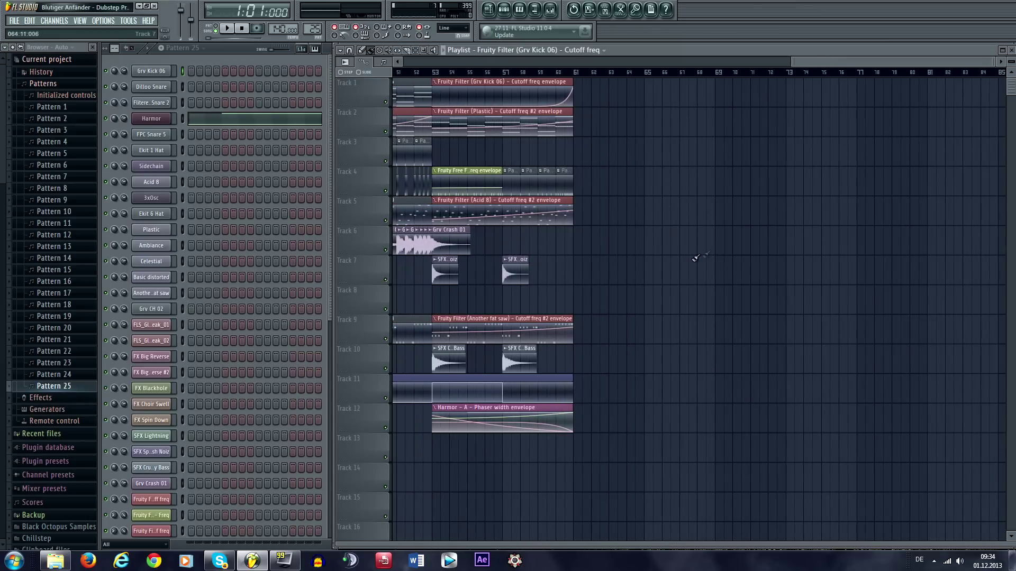
pyautogui.moveTo(689, 249); pyautogui.dragTo(656, 269)
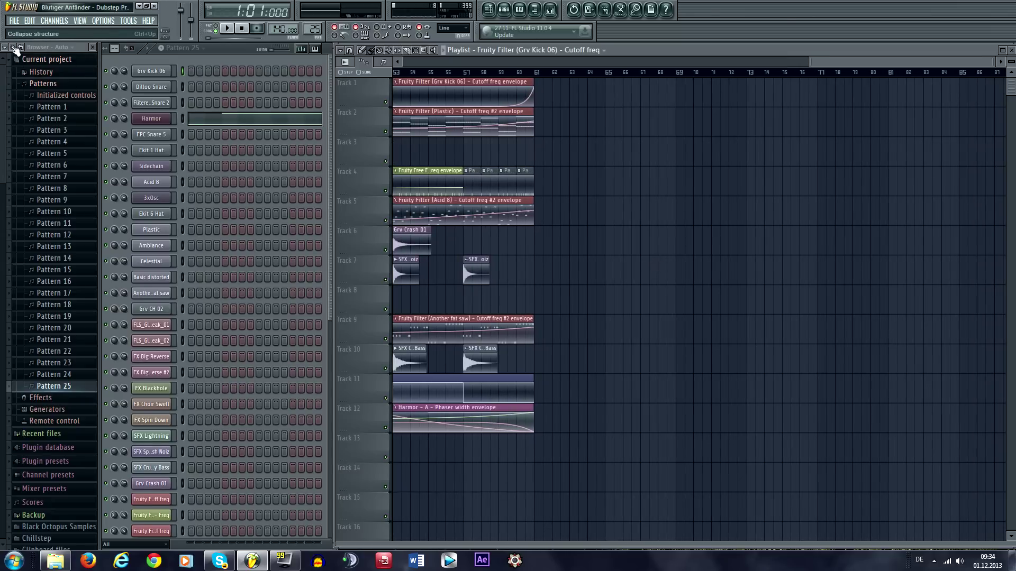
# Review the full arrangement once more and open the Vocals folder inside the Packs samples
pyautogui.click(27, 60)
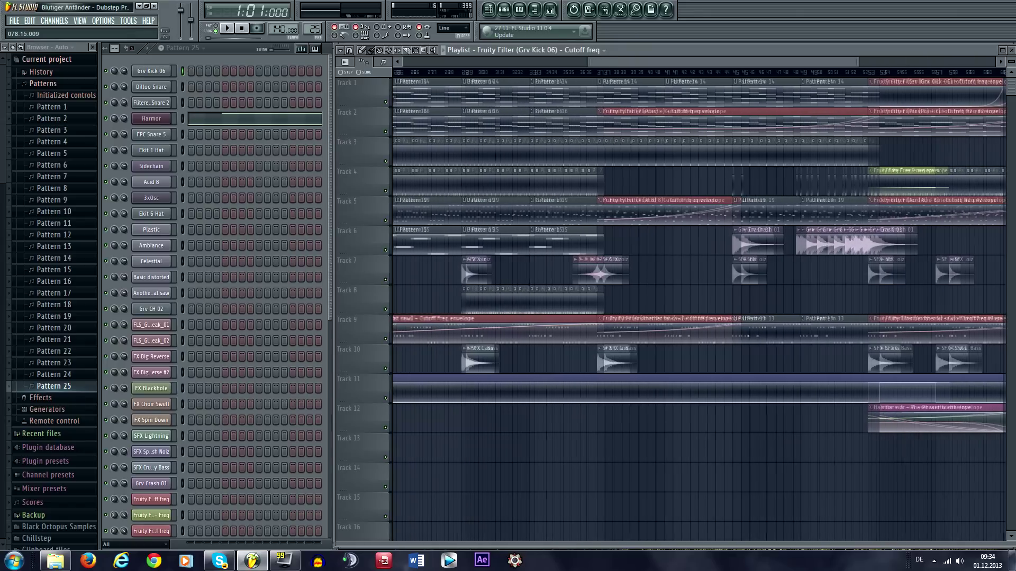
pyautogui.moveTo(906, 62); pyautogui.dragTo(914, 62)
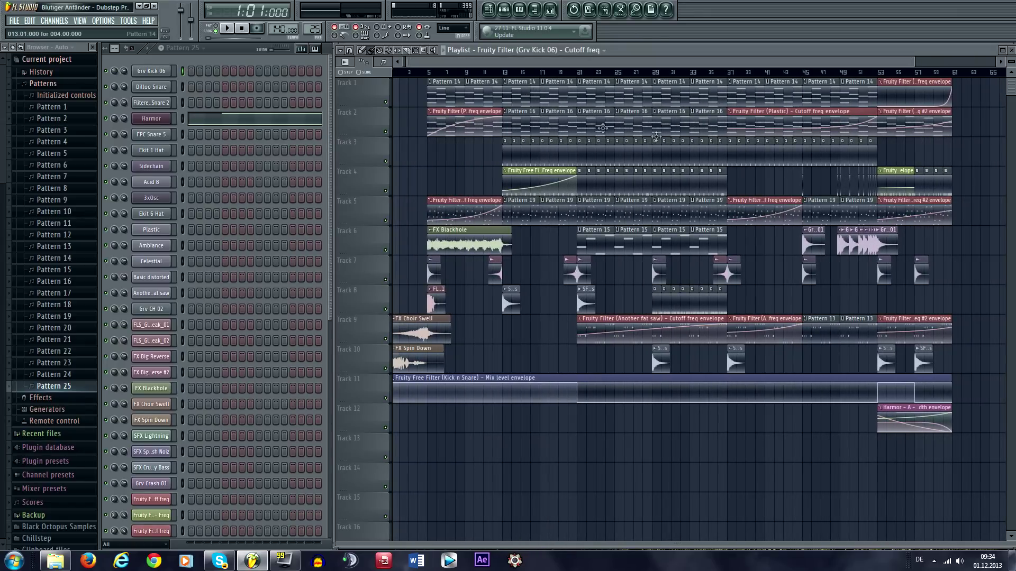
pyautogui.moveTo(698, 114); pyautogui.dragTo(592, 136)
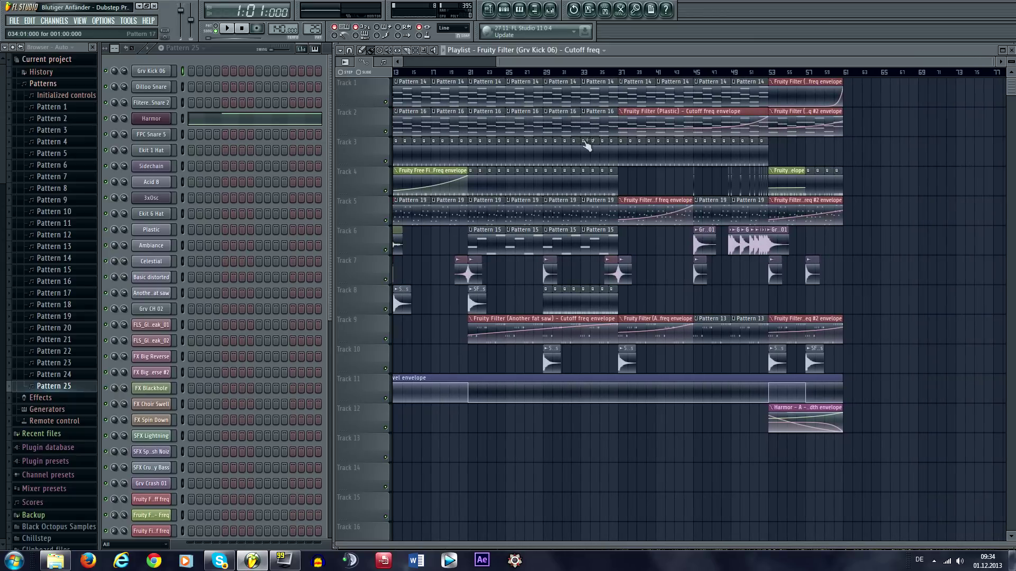
pyautogui.moveTo(560, 62)
pyautogui.mouseDown()
pyautogui.moveTo(477, 63)
pyautogui.moveTo(545, 63)
pyautogui.mouseUp()
pyautogui.click(12, 47)
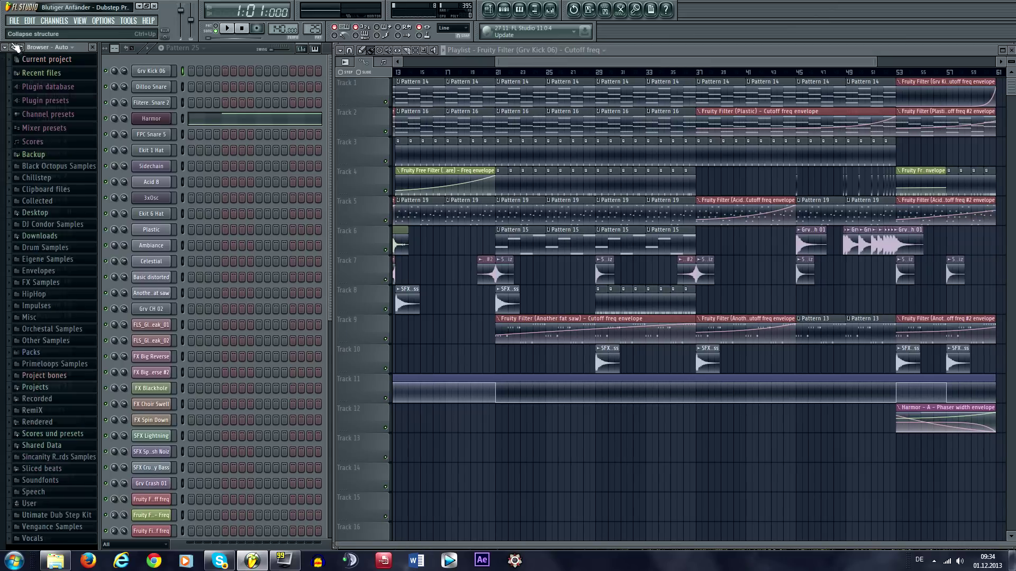
pyautogui.click(32, 352)
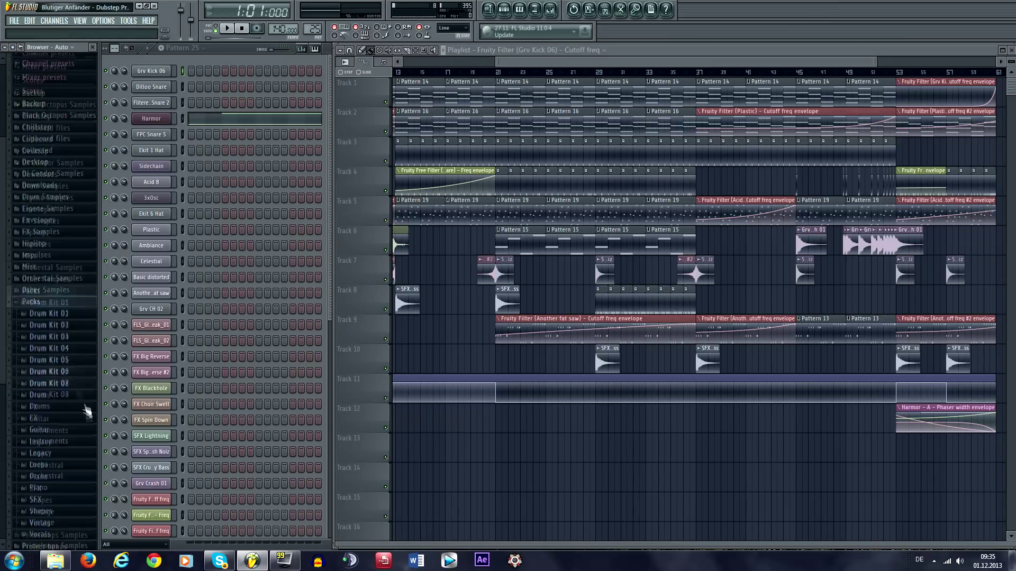
pyautogui.click(53, 513)
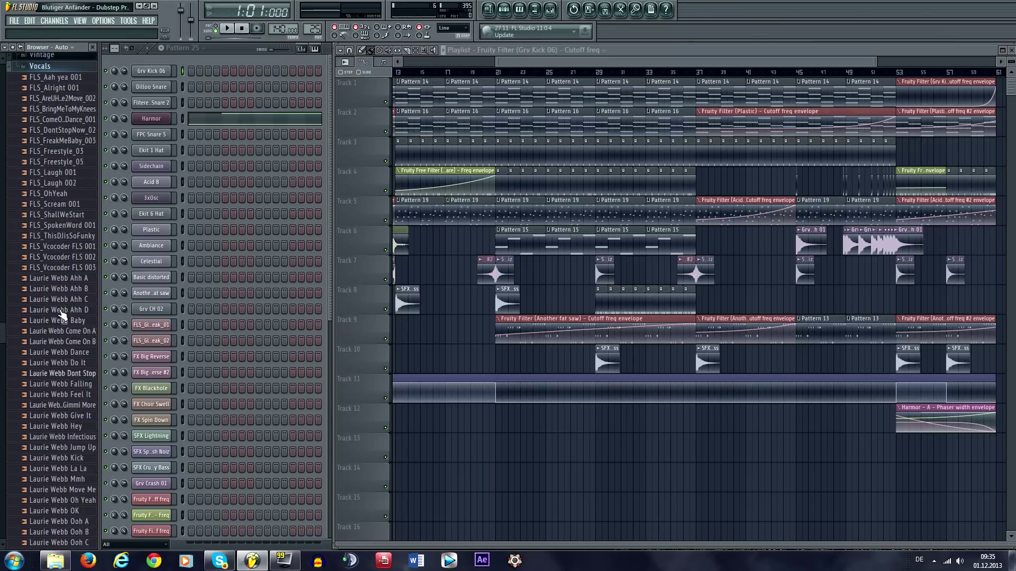
# Preview several of the vocal samples, including the Dance and Gimmi More ones
pyautogui.click(69, 281)
pyautogui.click(72, 345)
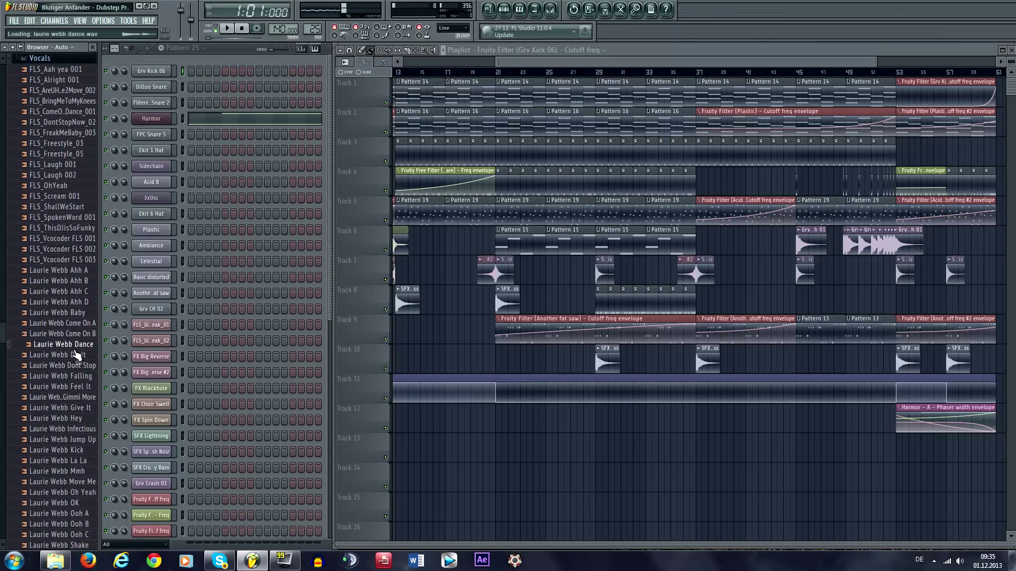
pyautogui.scroll(-3, 74, 352)
pyautogui.click(58, 303)
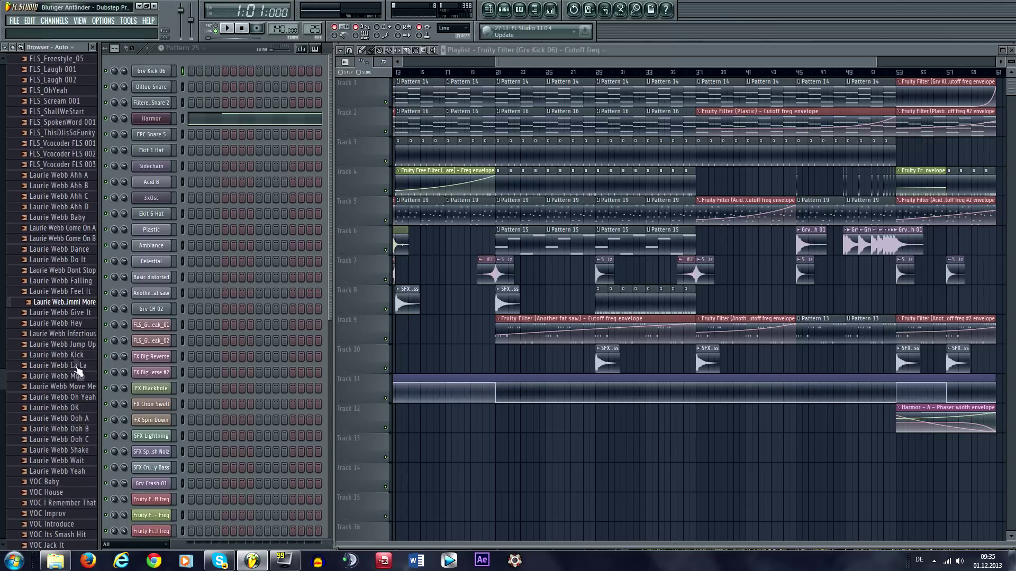
# Inspect the end of the arrangement and return the browser to the current project's pattern list
pyautogui.moveTo(762, 217); pyautogui.dragTo(399, 239)
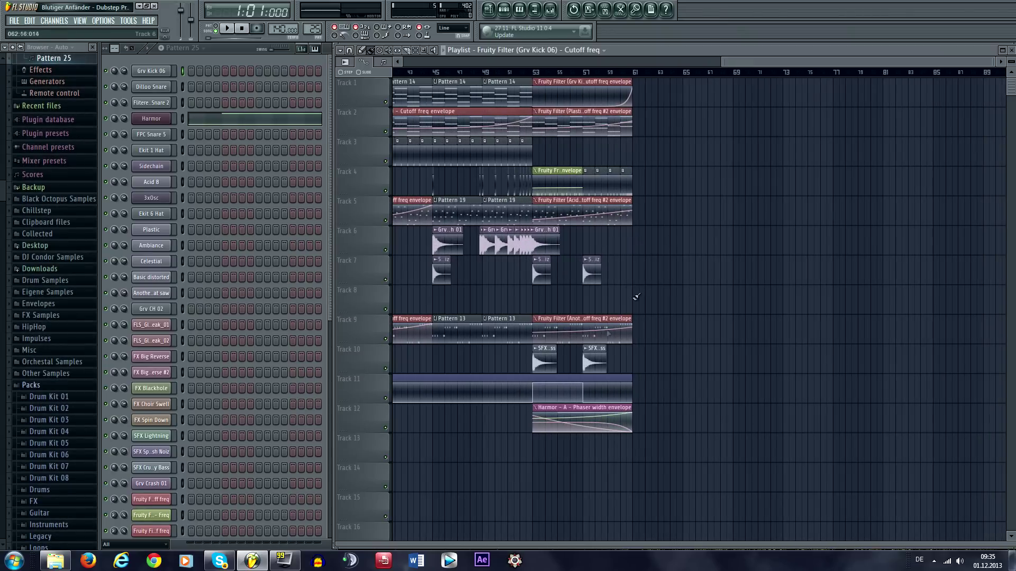
pyautogui.scroll(3, 667, 201)
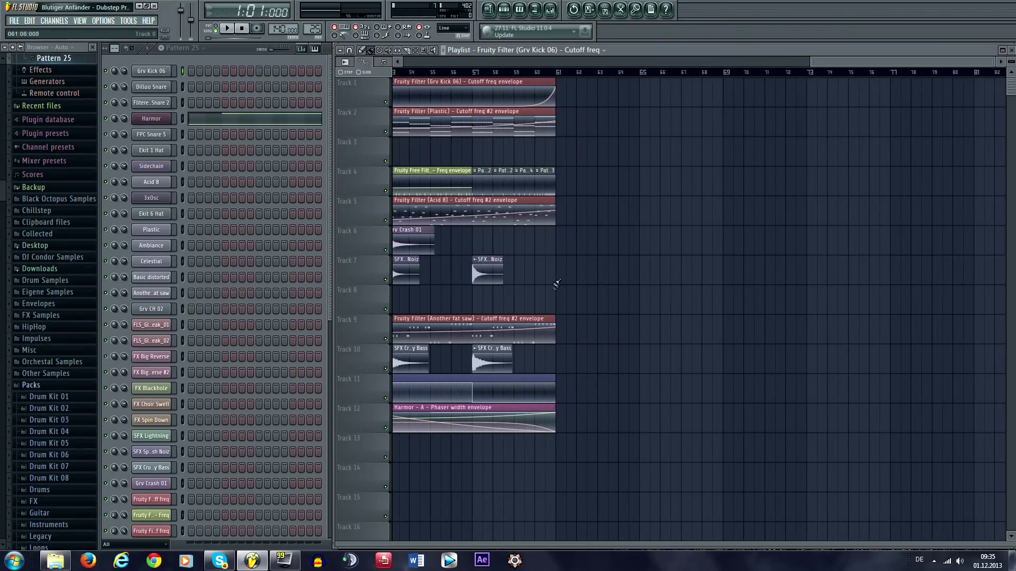
pyautogui.moveTo(517, 283); pyautogui.dragTo(448, 316)
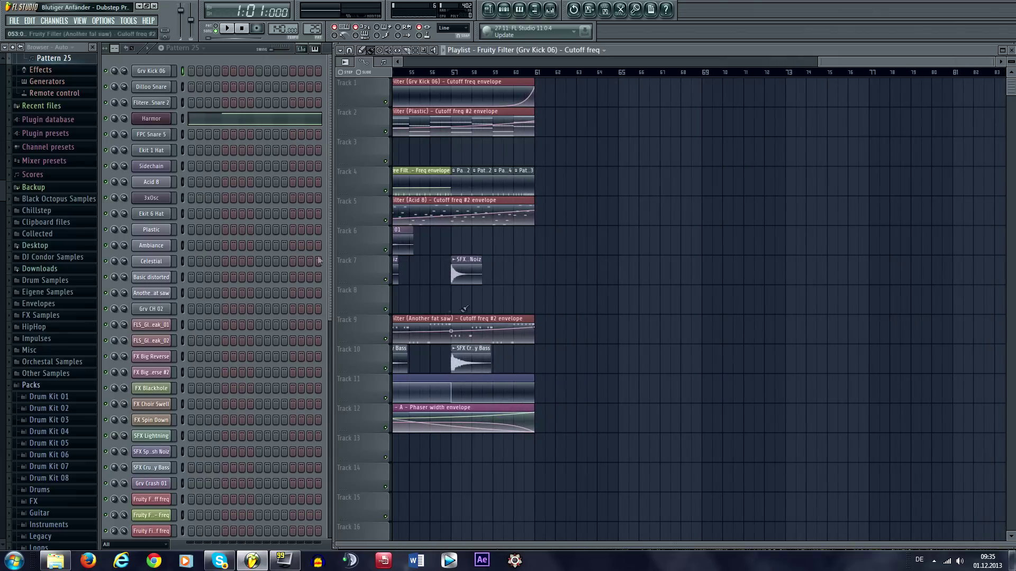
pyautogui.click(18, 51)
pyautogui.moveTo(829, 62); pyautogui.dragTo(531, 62)
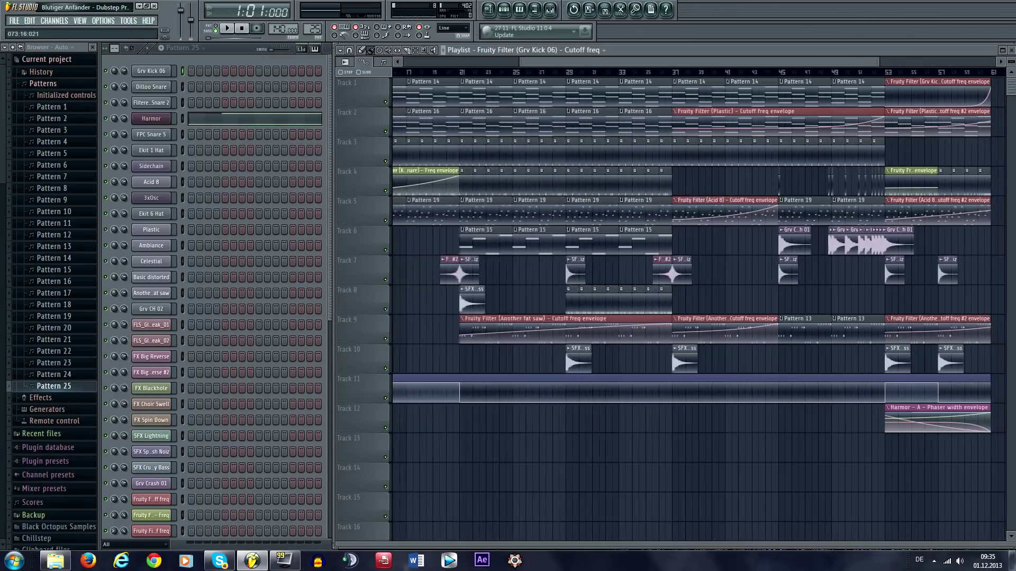
# Select Pattern 15 from its first clip on Track 6, audition it briefly and stop playback
pyautogui.scroll(-2, 846, 241)
pyautogui.scroll(4, 636, 241)
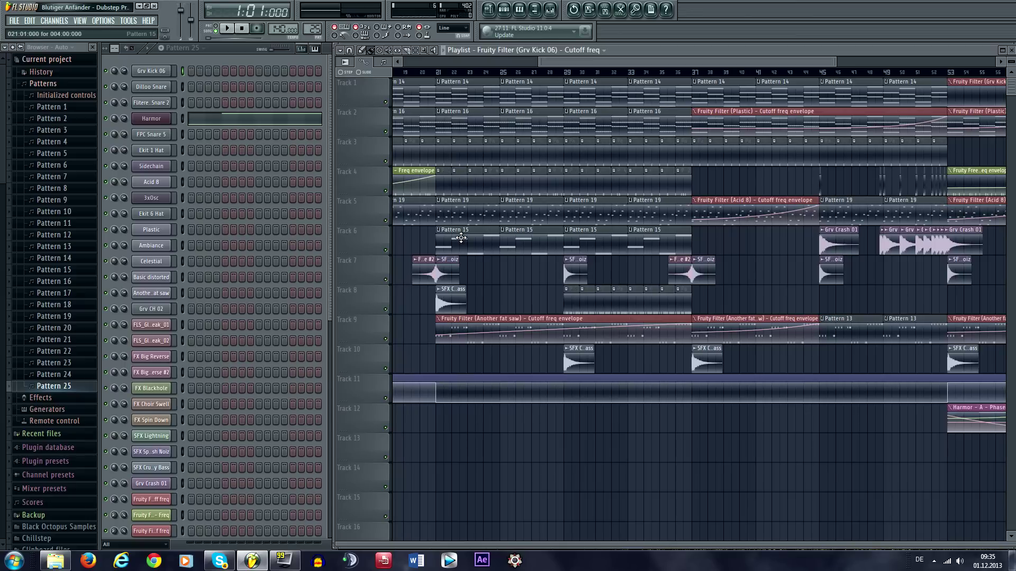
pyautogui.click(461, 238)
pyautogui.click(226, 31)
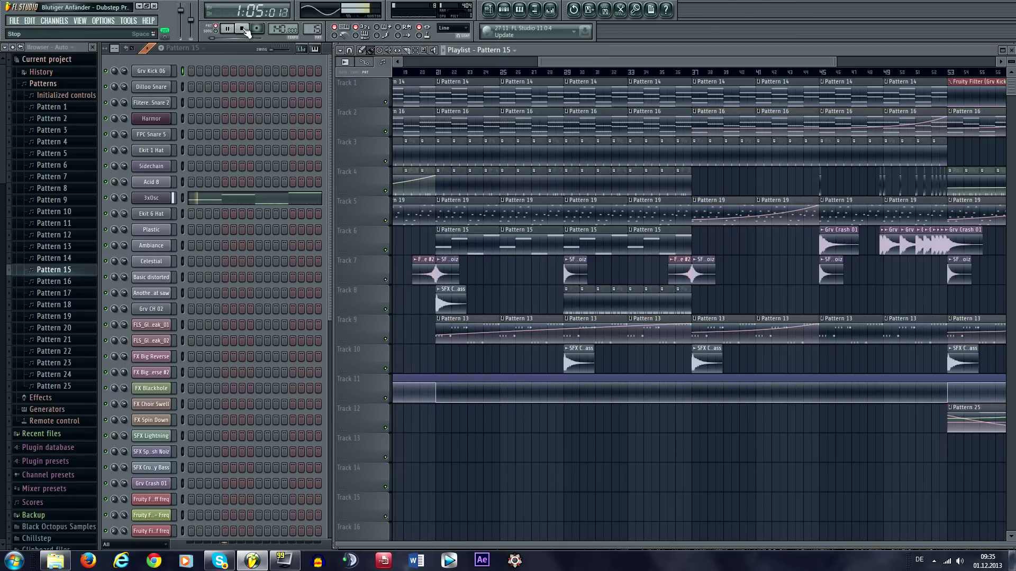
pyautogui.click(243, 29)
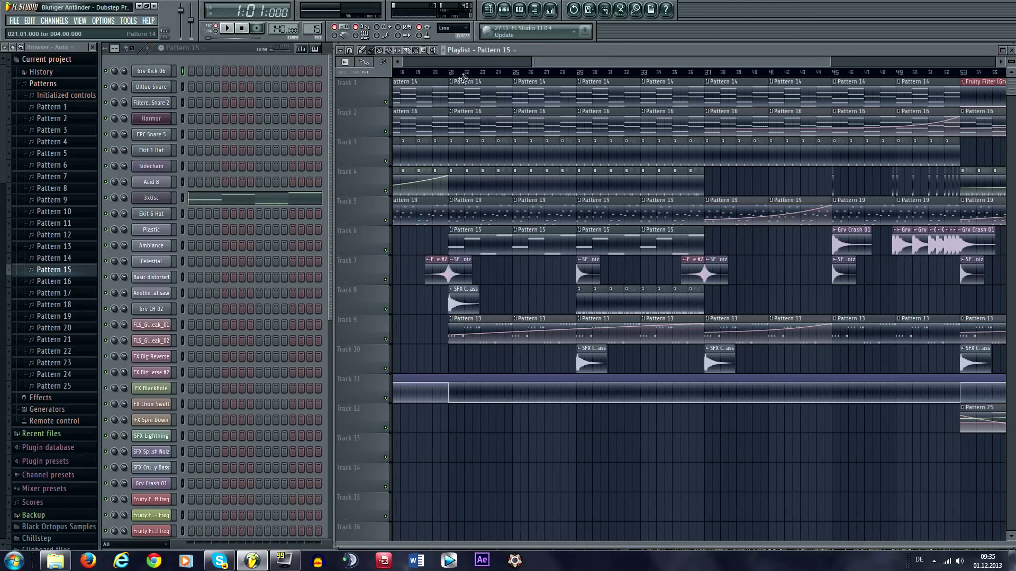
# Find the mixer track used by the 3xOsc channel and create an automation clip for its volume
pyautogui.scroll(-3, 580, 239)
pyautogui.click(551, 10)
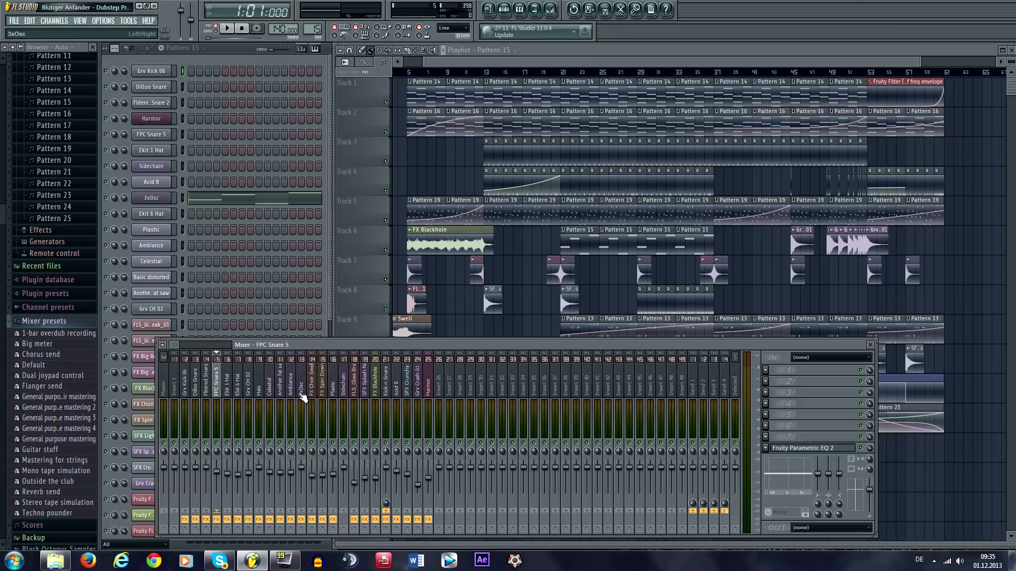
pyautogui.click(164, 198)
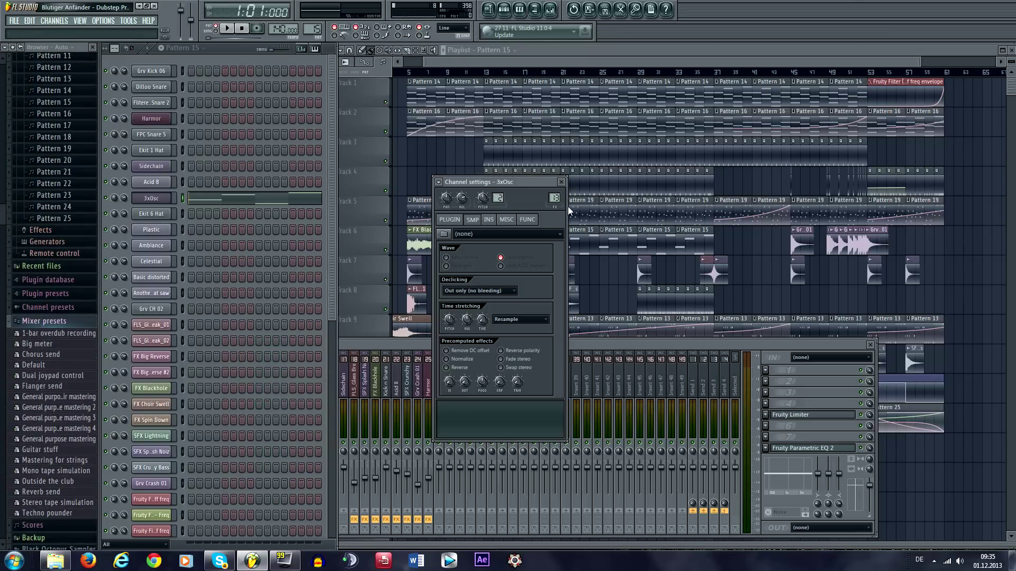
pyautogui.click(555, 198)
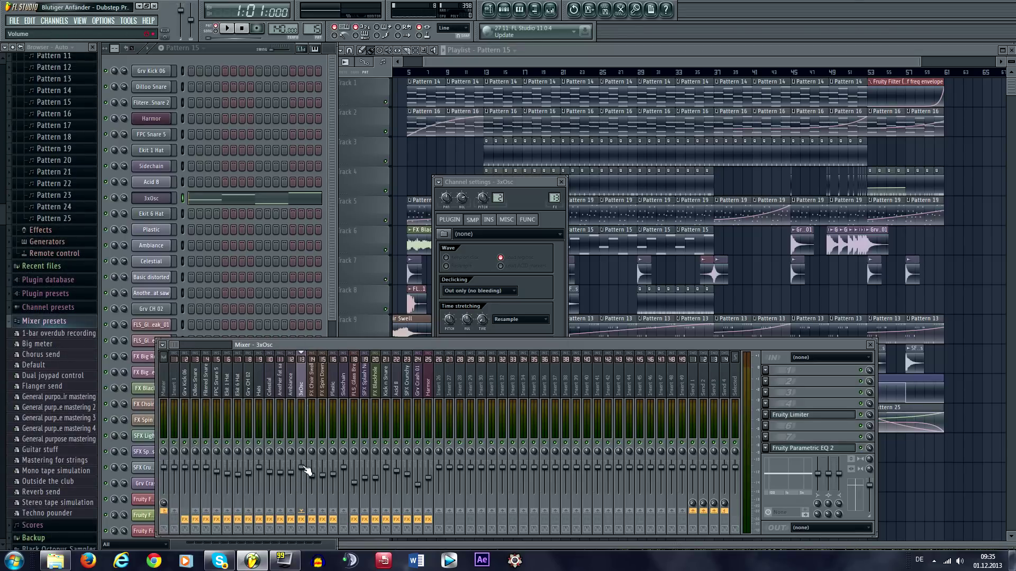
pyautogui.rightClick(307, 471)
pyautogui.click(341, 496)
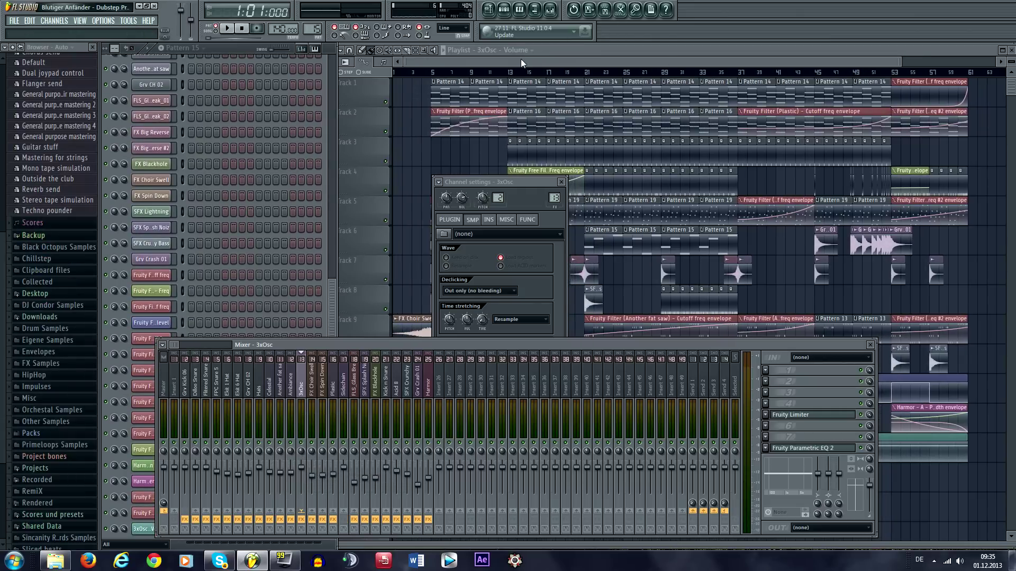
# Examine the 3xOsc volume clip on Track 13 against the Pattern 15 clips on Track 6
pyautogui.click(521, 64)
pyautogui.scroll(-3, 521, 65)
pyautogui.scroll(2, 521, 64)
pyautogui.moveTo(1012, 61); pyautogui.dragTo(1011, 85)
pyautogui.scroll(-4, 767, 183)
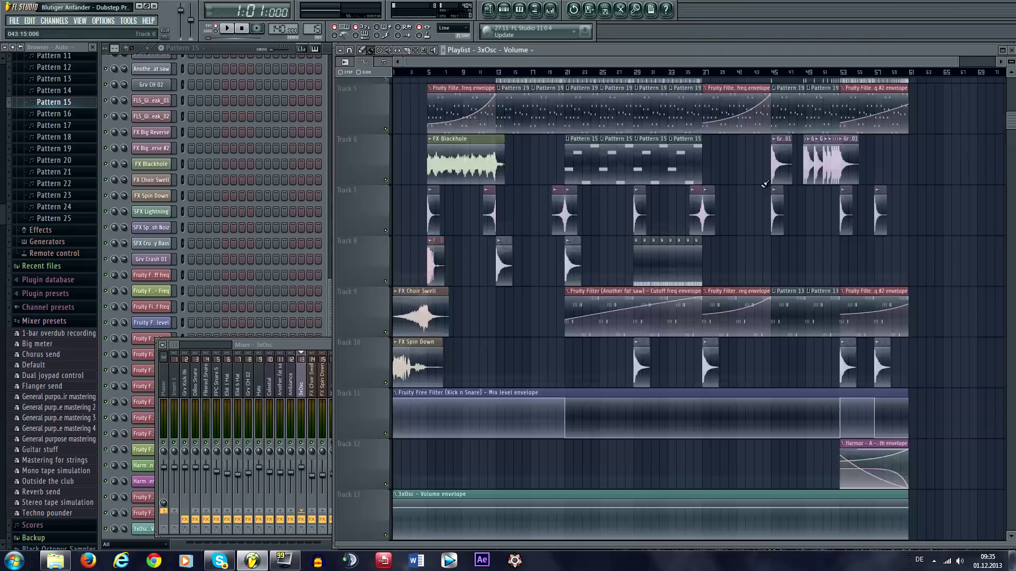
pyautogui.scroll(-4, 764, 184)
pyautogui.scroll(3, 570, 62)
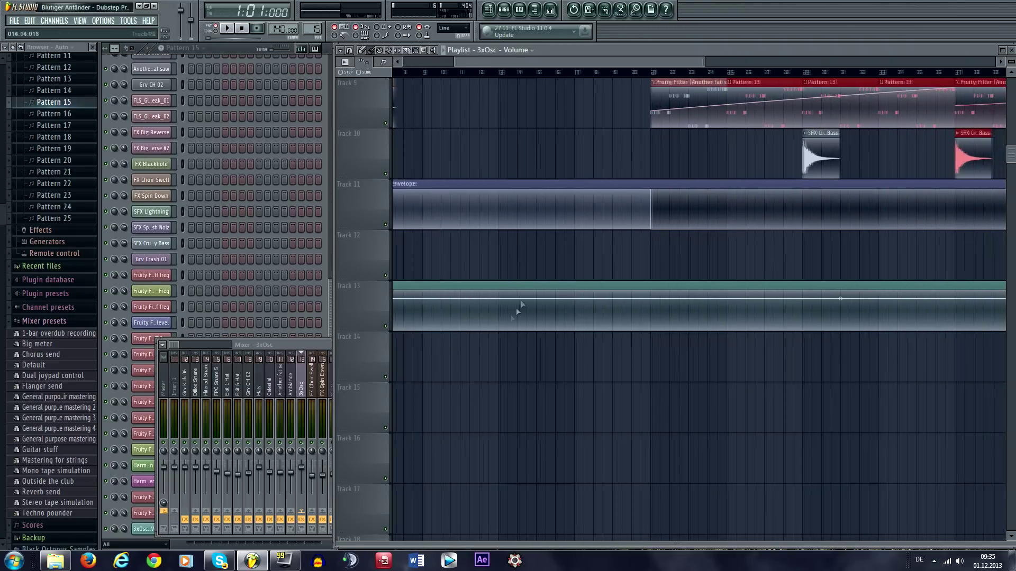
pyautogui.moveTo(721, 282); pyautogui.dragTo(862, 286)
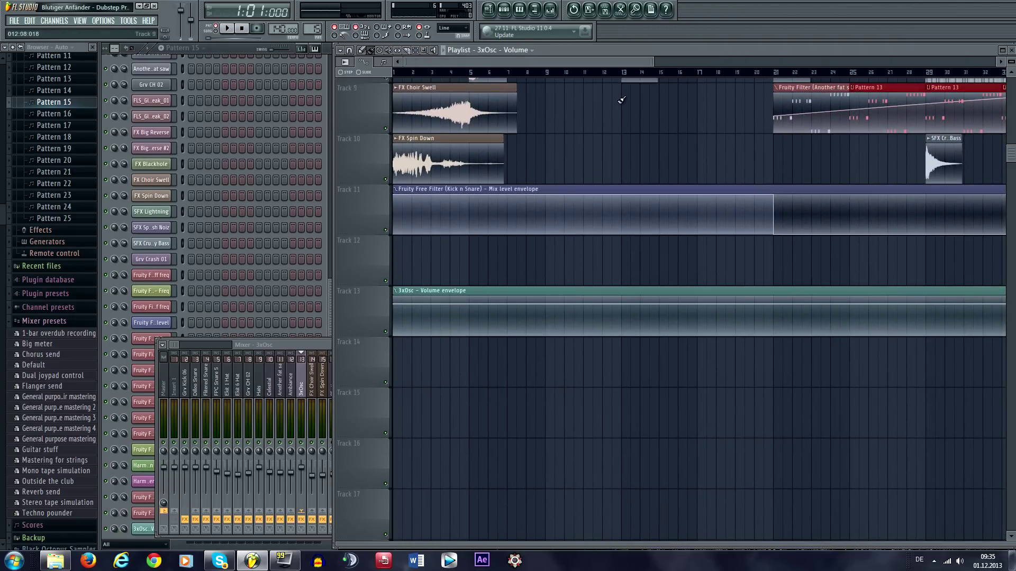
pyautogui.scroll(8, 622, 100)
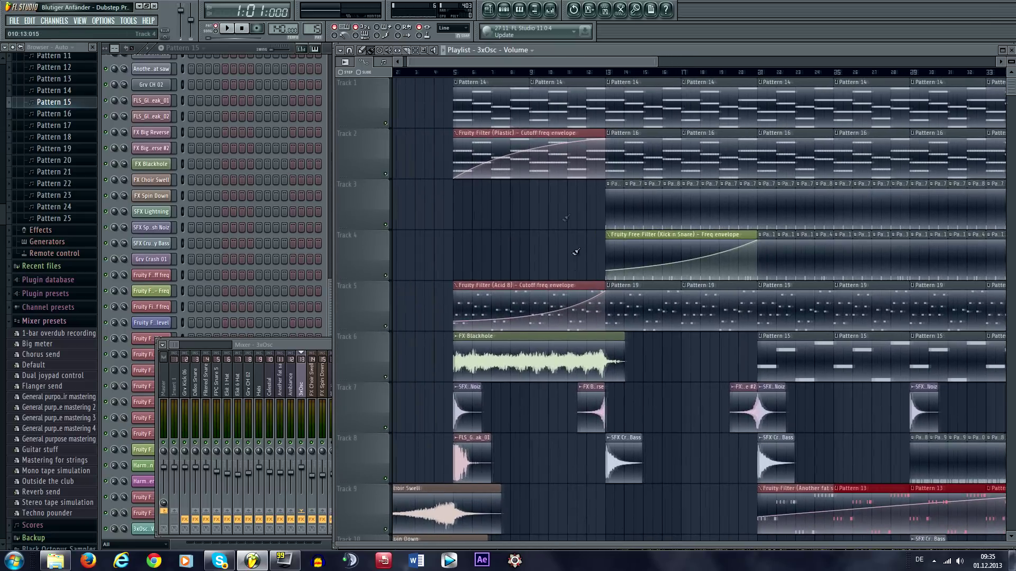
pyautogui.moveTo(702, 238); pyautogui.dragTo(543, 162)
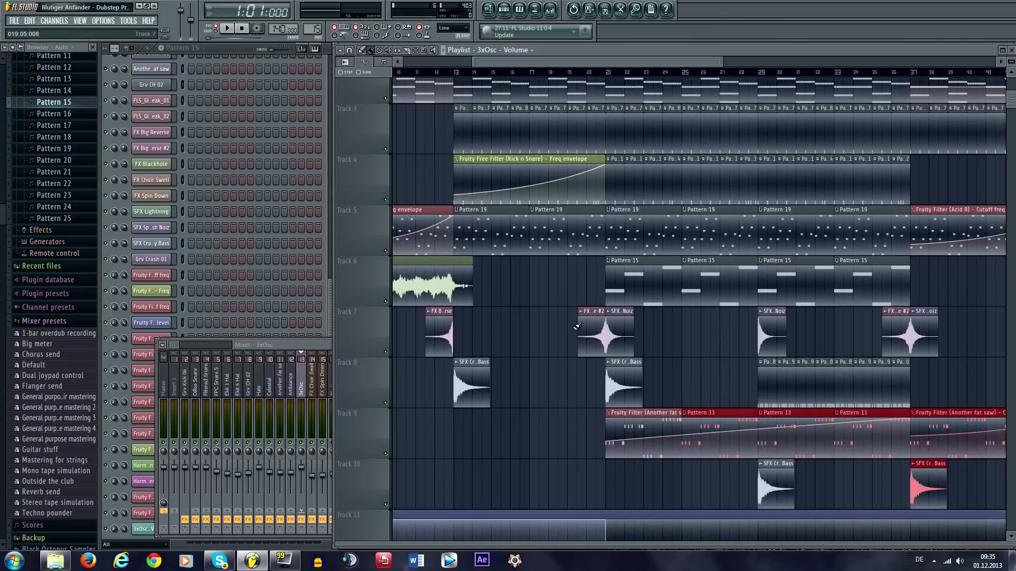
pyautogui.moveTo(583, 284); pyautogui.dragTo(467, 311)
pyautogui.scroll(-6, 503, 329)
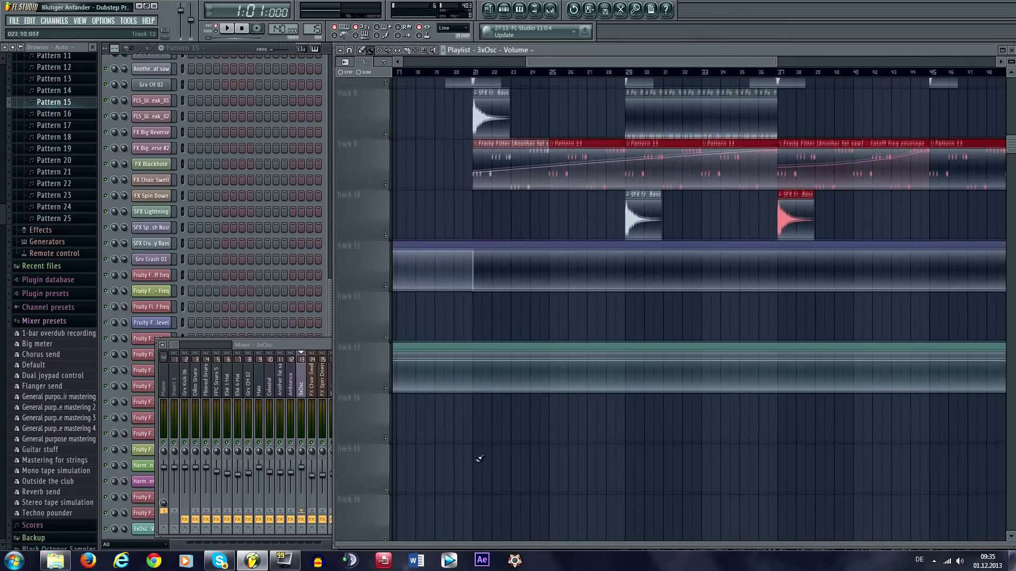
pyautogui.moveTo(472, 367); pyautogui.dragTo(648, 345)
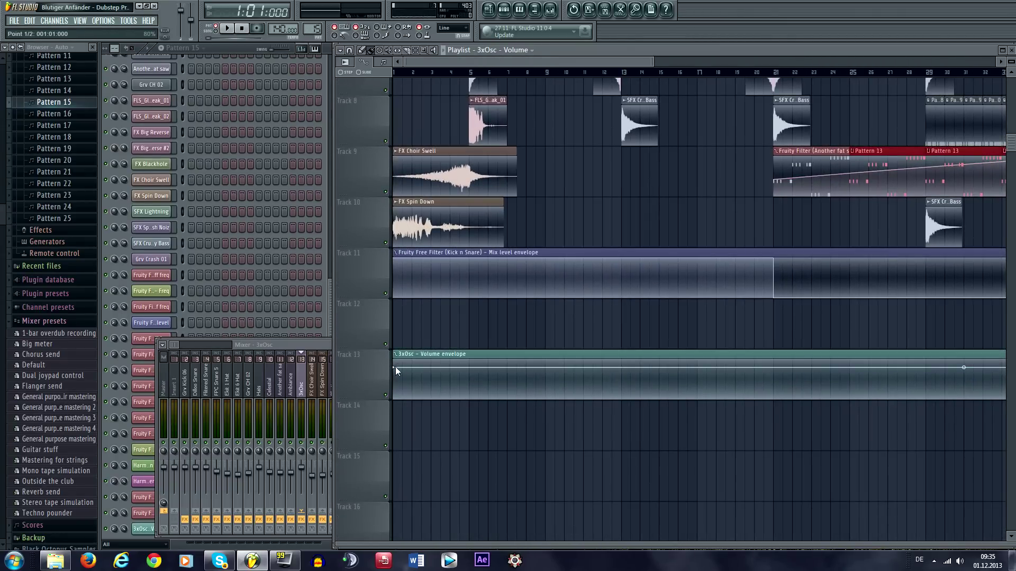
# Copy the value of the 3xOsc volume clip's first point onto a new point at bar 21
pyautogui.rightClick(398, 369)
pyautogui.click(439, 509)
pyautogui.moveTo(952, 204); pyautogui.dragTo(719, 291)
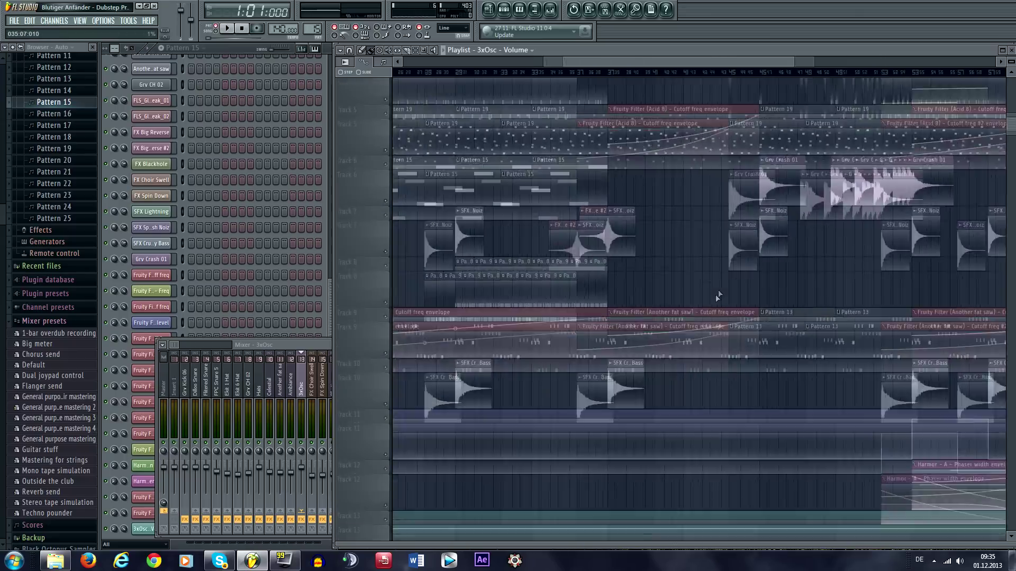
pyautogui.moveTo(494, 306); pyautogui.dragTo(606, 220)
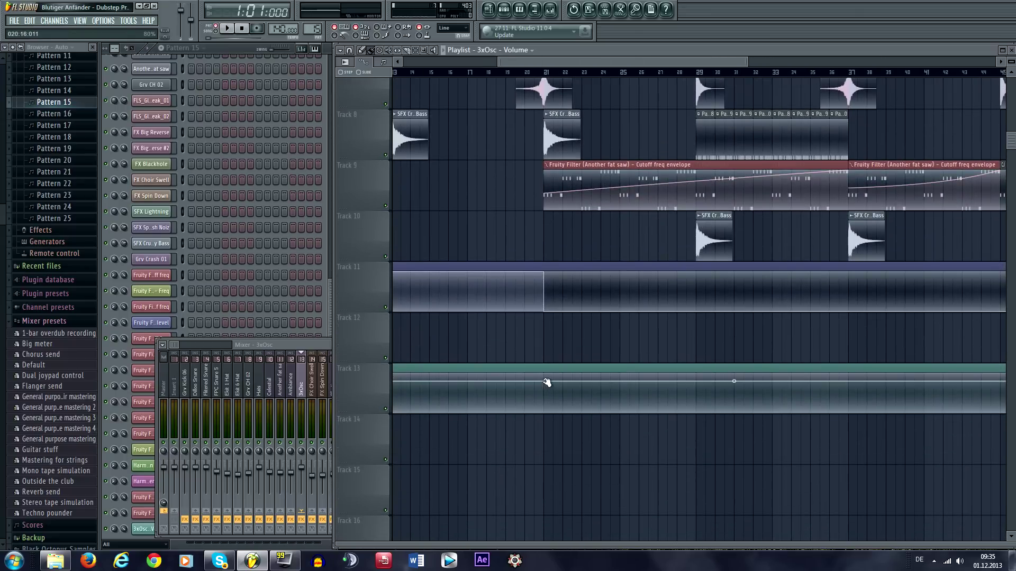
pyautogui.rightClick(545, 381)
pyautogui.click(584, 534)
# Set the bar 21 volume point to the Hold curve and lower it to 54%
pyautogui.moveTo(652, 372); pyautogui.dragTo(571, 374)
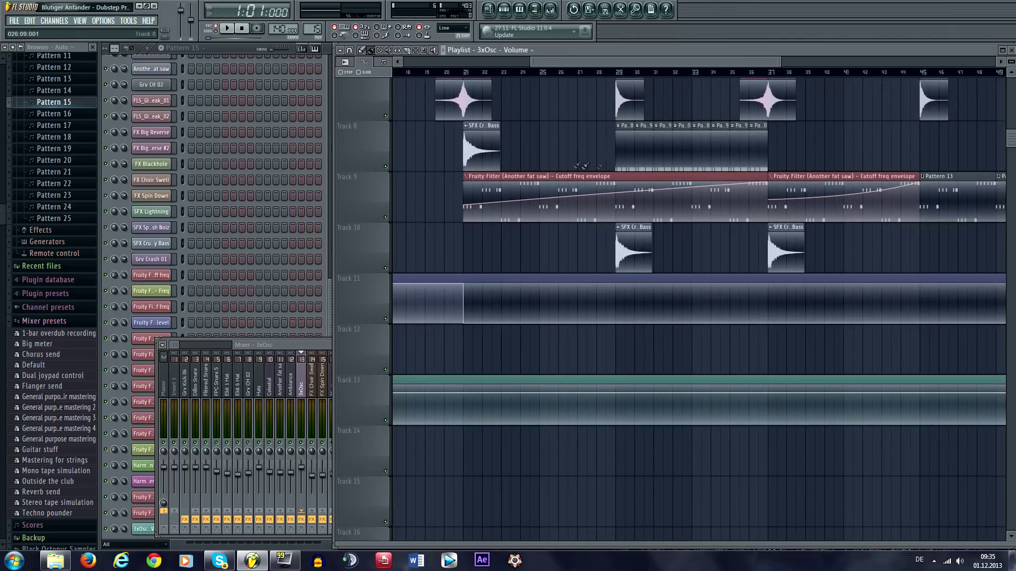
pyautogui.rightClick(466, 394)
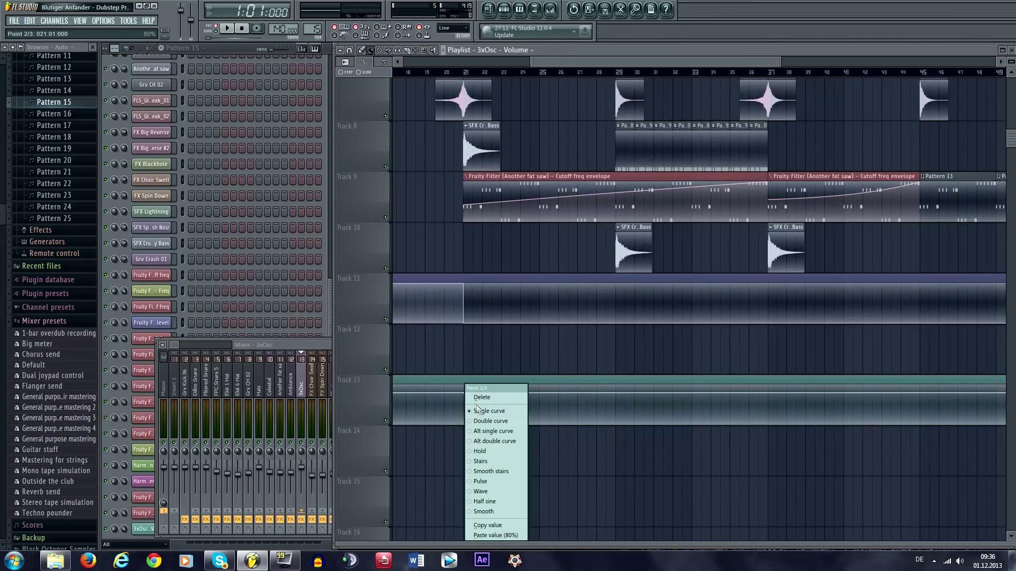
pyautogui.click(482, 452)
pyautogui.moveTo(466, 394); pyautogui.dragTo(469, 405)
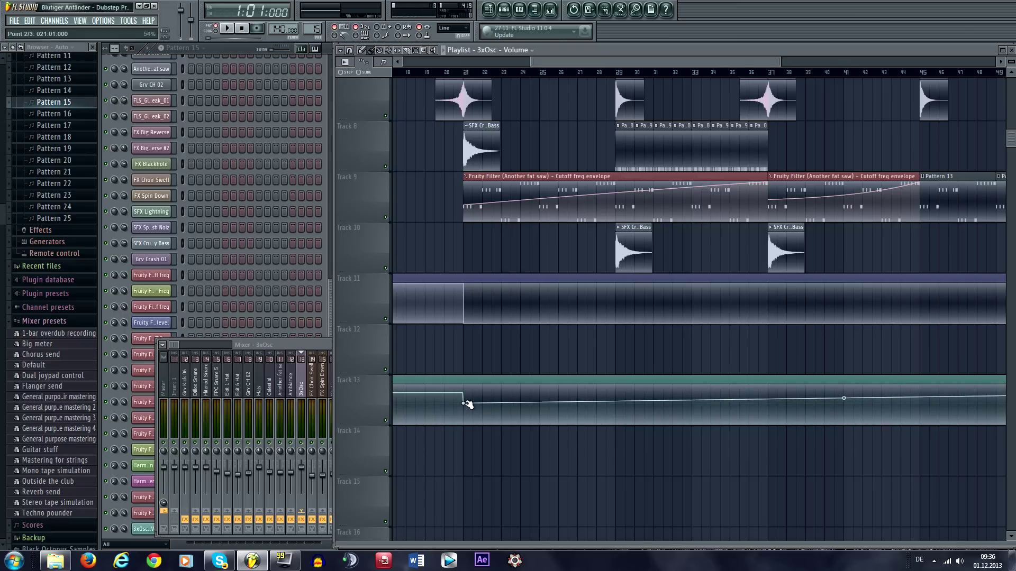
# Audition the song from bar 21 and raise the 3xOsc volume point there slightly
pyautogui.click(468, 72)
pyautogui.press('space')
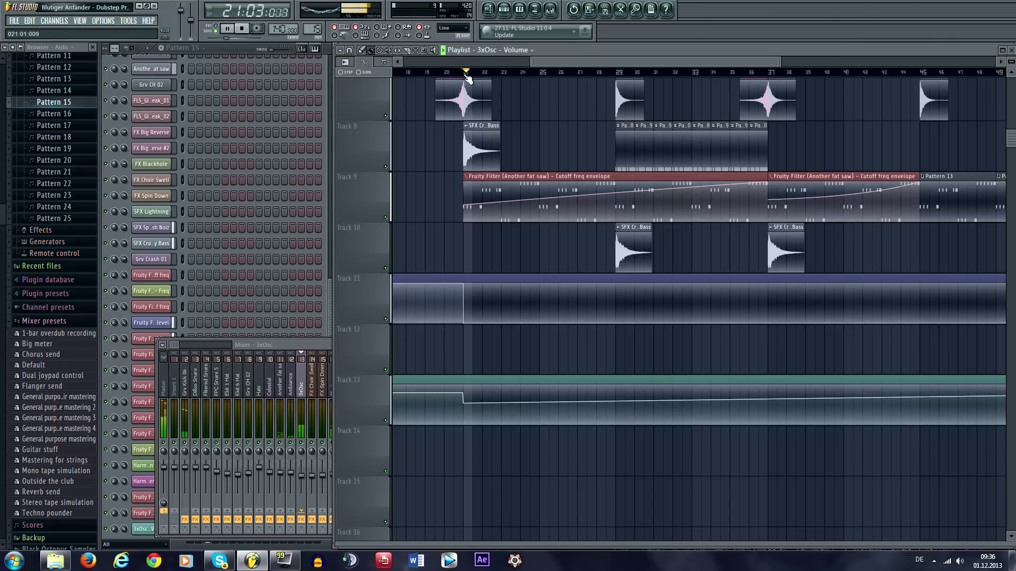
pyautogui.press('space')
pyautogui.moveTo(465, 405); pyautogui.dragTo(466, 400)
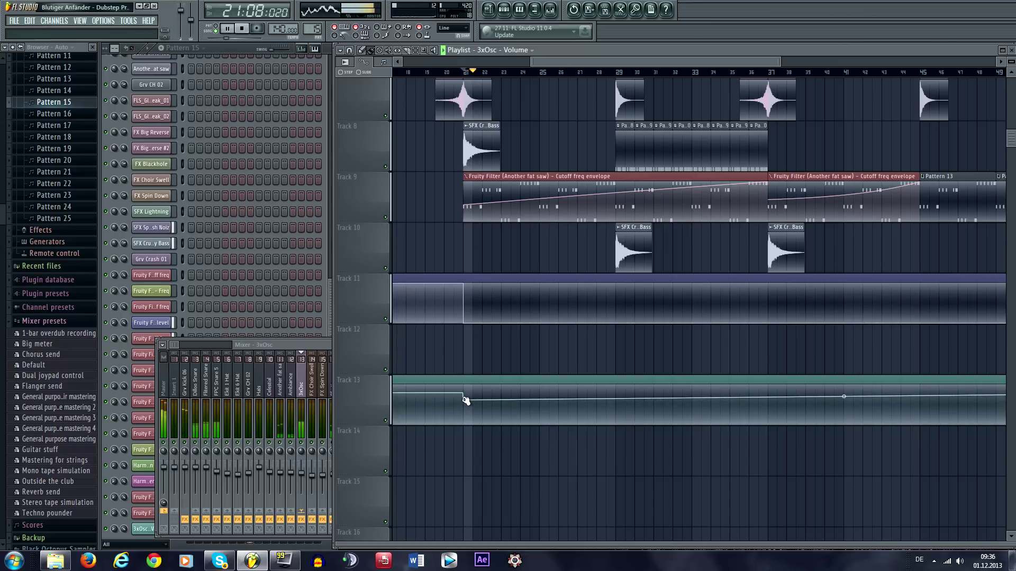
# Copy the bar 21 point's value onto the 3xOsc volume clip's last point at bar 61
pyautogui.rightClick(465, 400)
pyautogui.click(515, 524)
pyautogui.moveTo(542, 511); pyautogui.dragTo(809, 485)
pyautogui.scroll(-2, 692, 337)
pyautogui.scroll(-2, 692, 336)
pyautogui.moveTo(867, 278); pyautogui.dragTo(862, 313)
pyautogui.scroll(2, 696, 290)
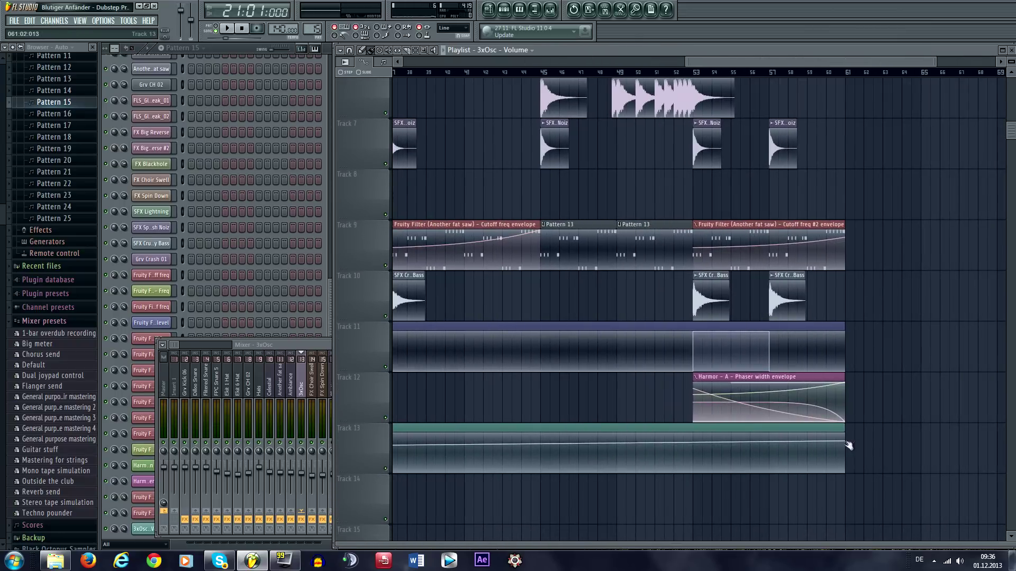
pyautogui.rightClick(848, 443)
pyautogui.click(876, 536)
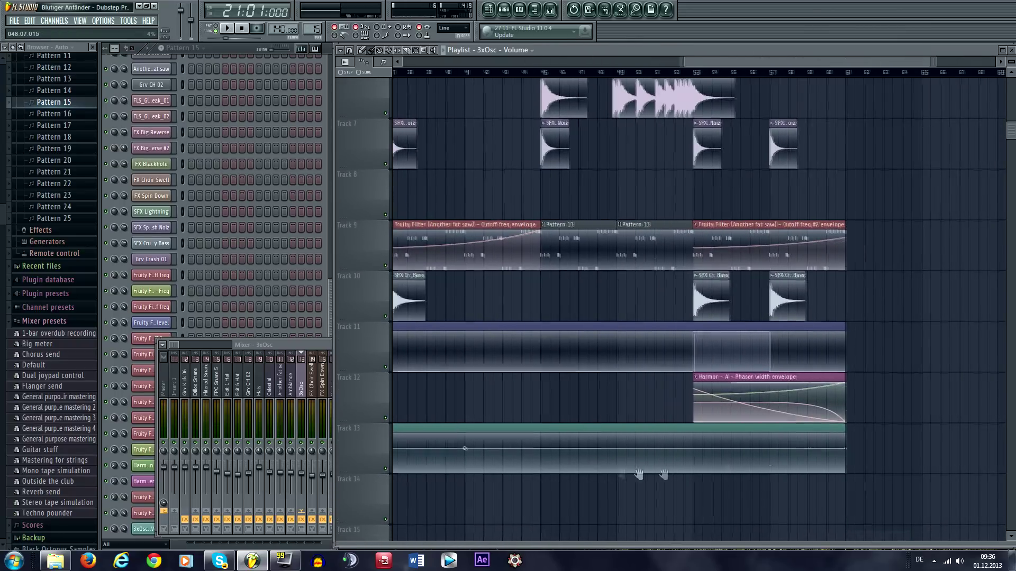
# Extend the 3xOsc volume clip slightly past bar 61 and paste the first point's 80% value onto its end point
pyautogui.scroll(-2, 612, 471)
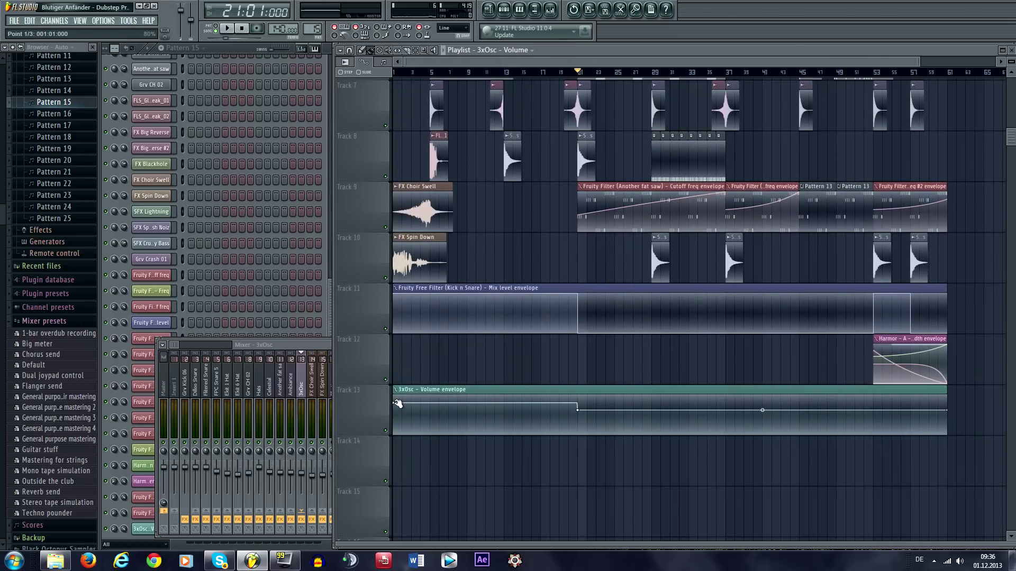
pyautogui.rightClick(396, 404)
pyautogui.click(425, 535)
pyautogui.scroll(4, 845, 414)
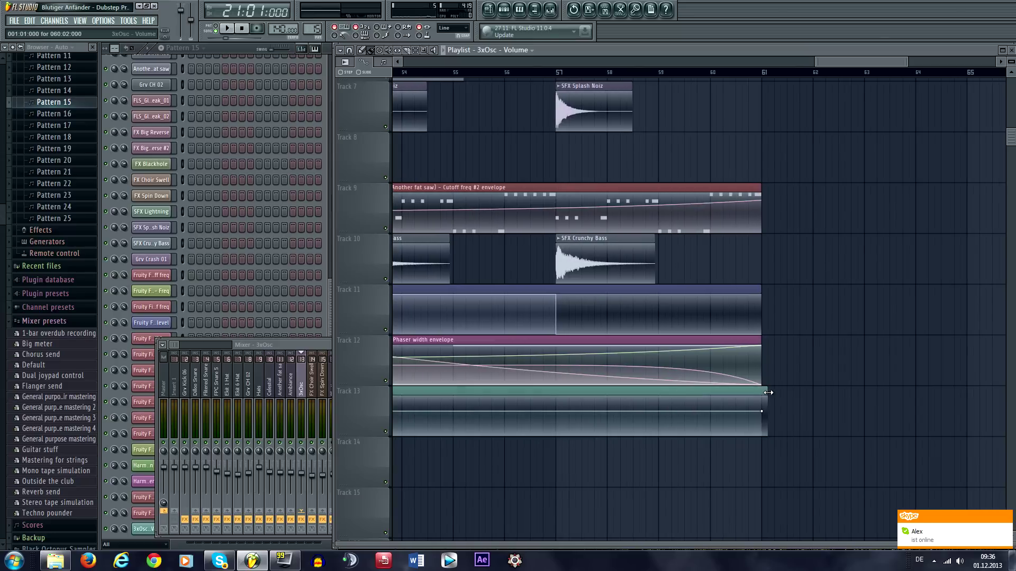
pyautogui.rightClick(762, 405)
pyautogui.click(794, 534)
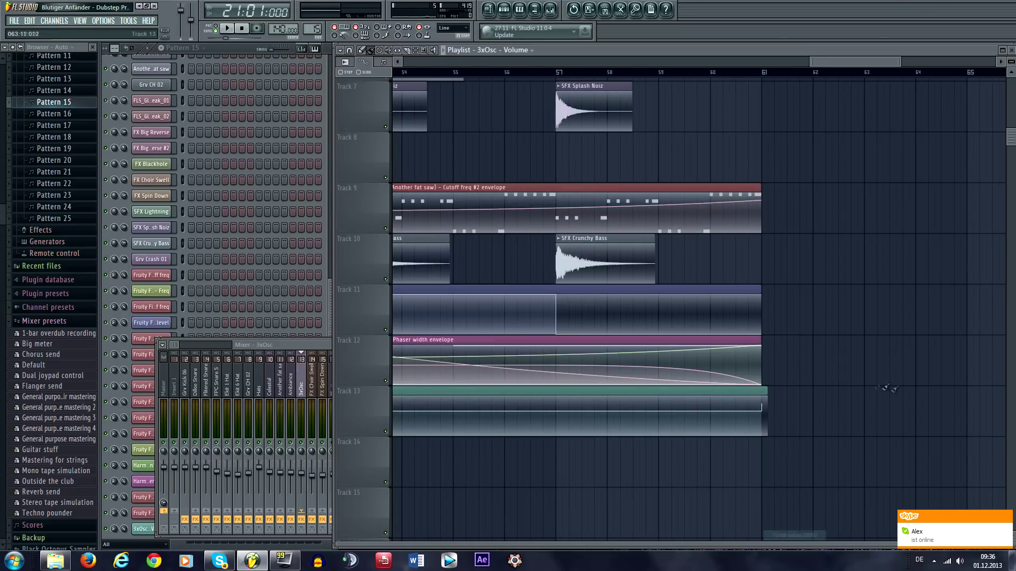
# Review the arrangement with the 3xOsc volume automation, from bar 21 to the end at bar 61
pyautogui.scroll(-4, 793, 407)
pyautogui.moveTo(1011, 68); pyautogui.dragTo(1011, 62)
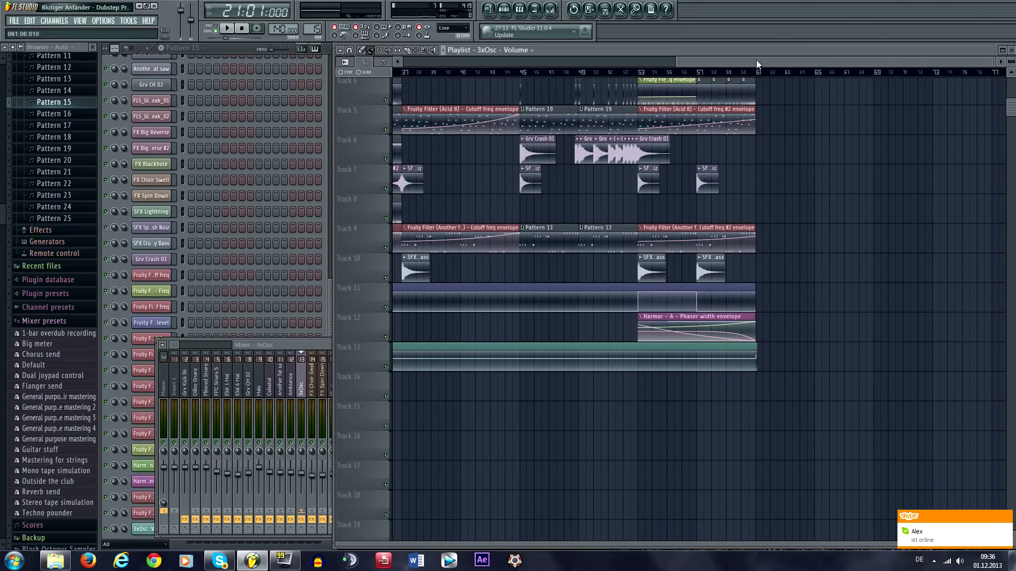
pyautogui.scroll(4, 775, 240)
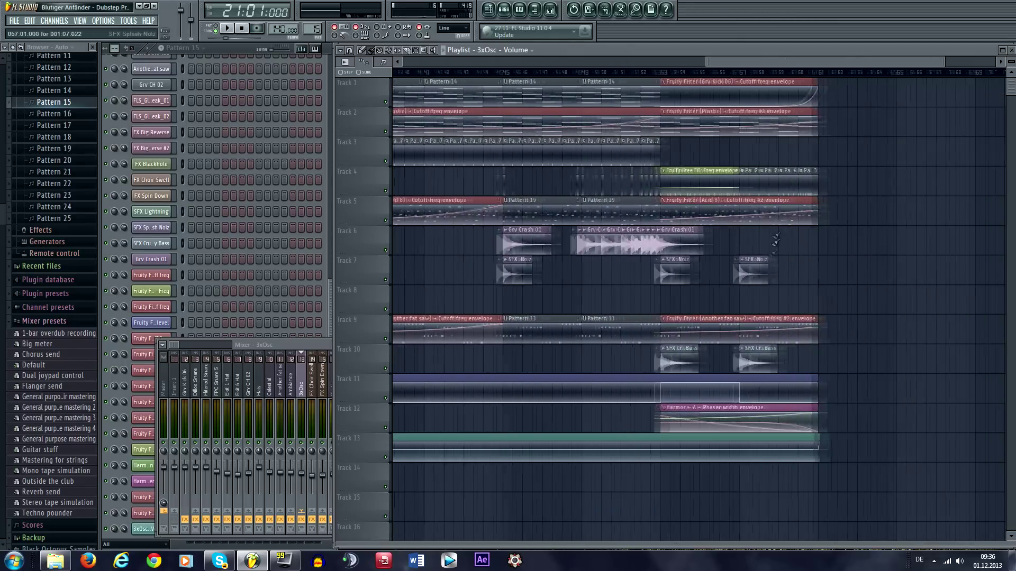
pyautogui.hscroll(6, 775, 241)
pyautogui.scroll(-1, 709, 185)
pyautogui.scroll(3, 709, 185)
pyautogui.scroll(-5, 708, 185)
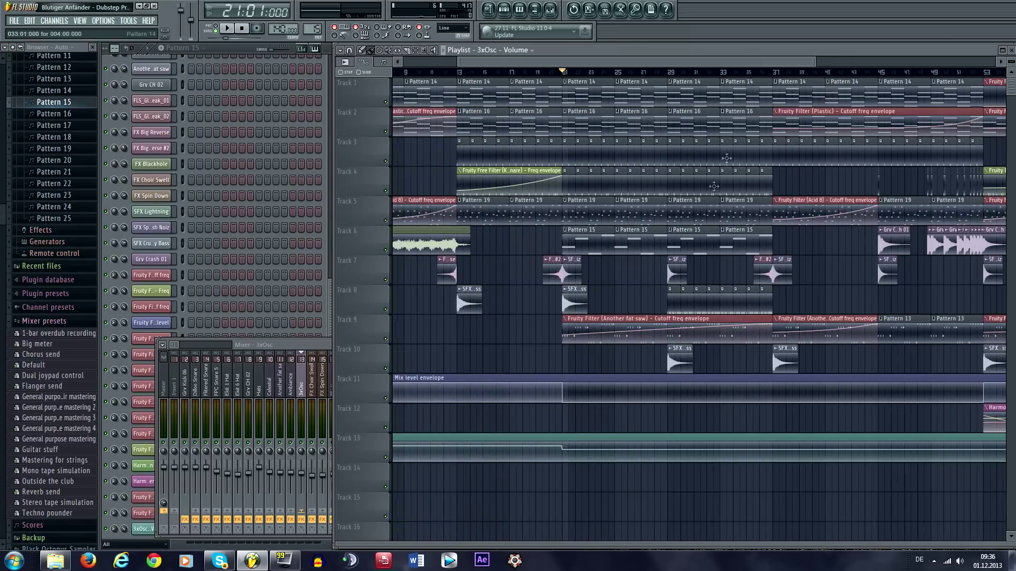
pyautogui.hscroll(8, 722, 264)
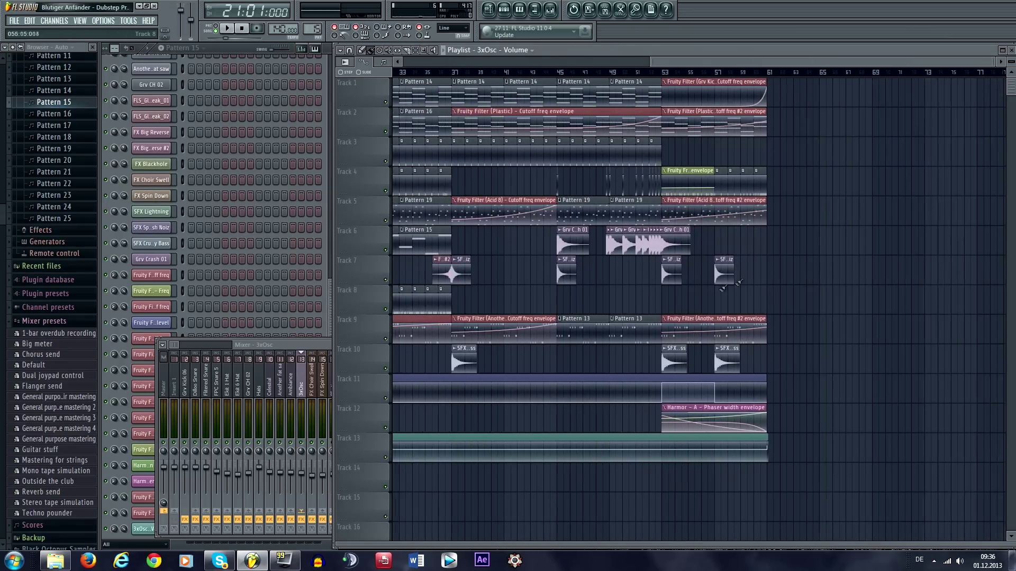
pyautogui.hscroll(8, 718, 64)
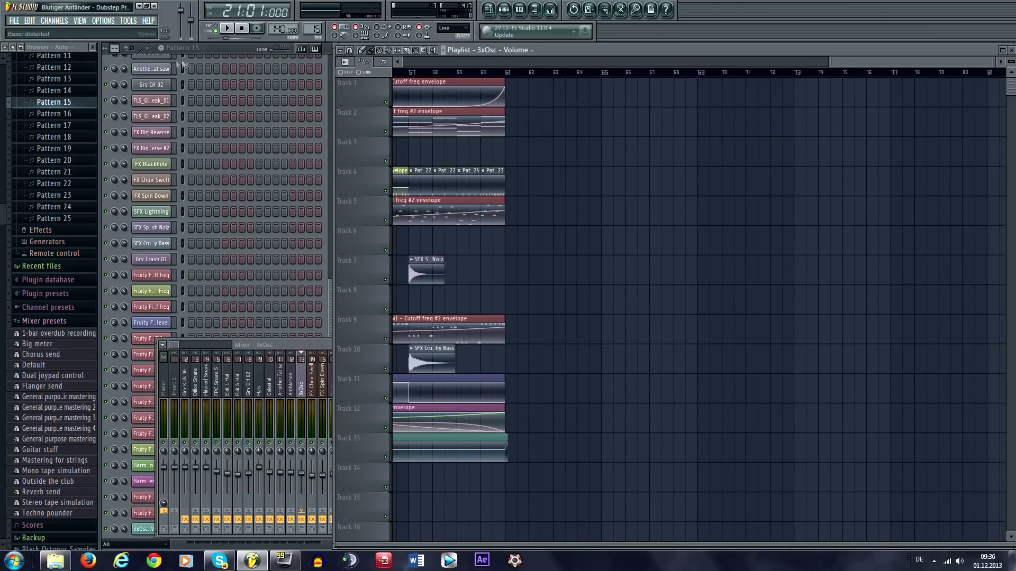
# Bring the channel list back to its first channels and look over the arrangement's closing section
pyautogui.click(215, 52)
pyautogui.scroll(5, 245, 129)
pyautogui.hscroll(-6, 764, 324)
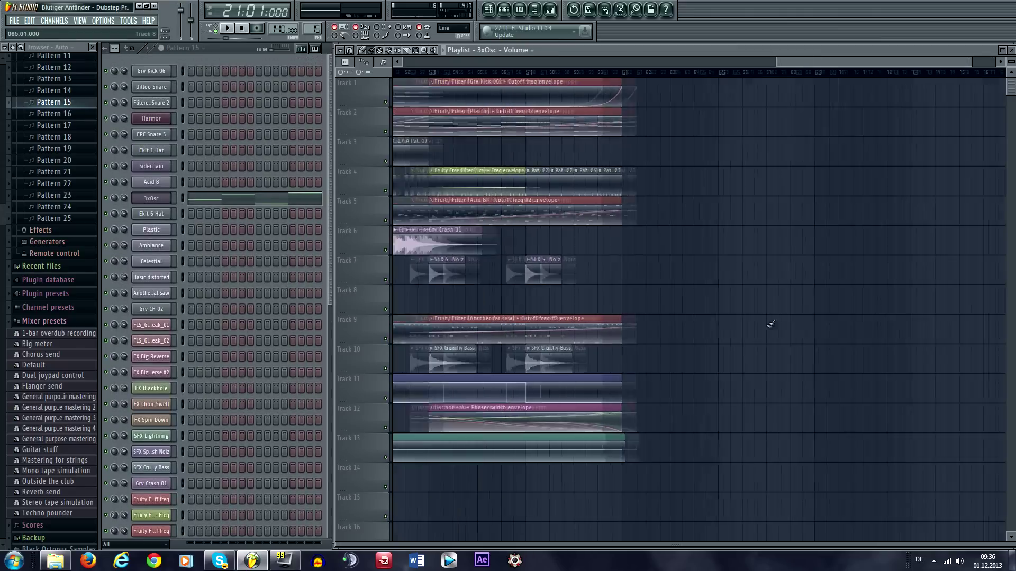
pyautogui.hscroll(-7, 751, 317)
pyautogui.hscroll(5, 769, 297)
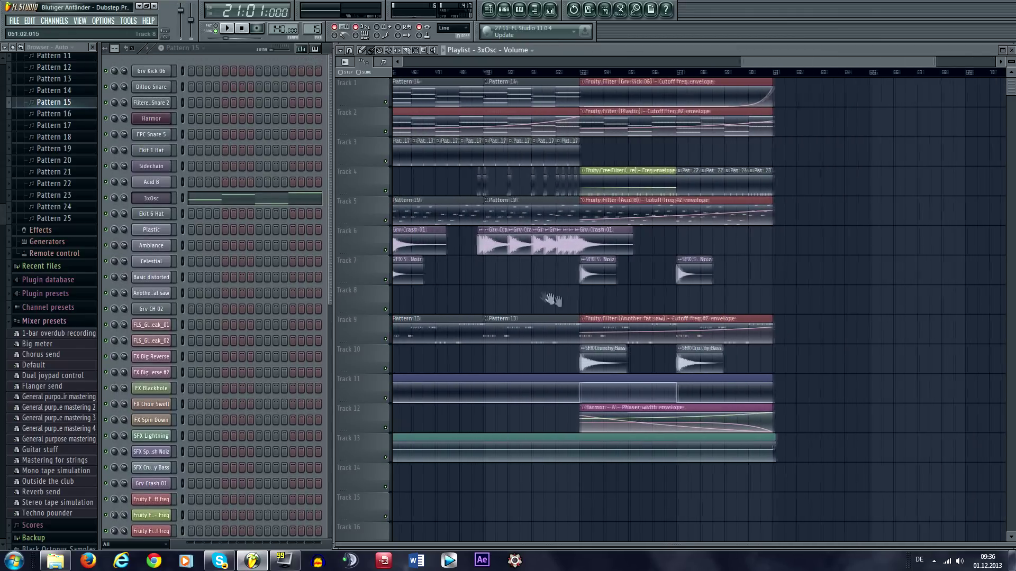
pyautogui.hscroll(-2, 541, 296)
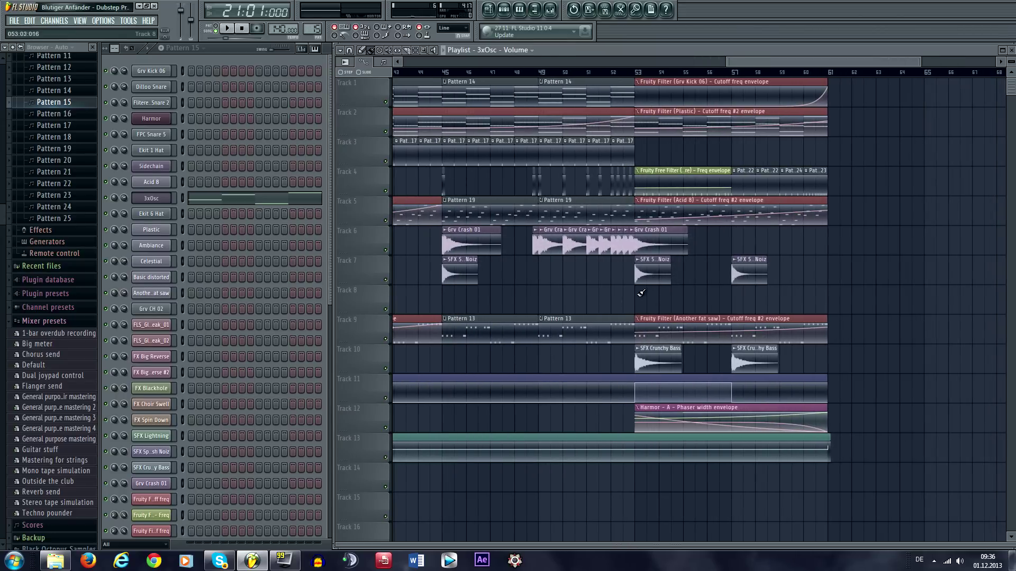
# Pick up the SFX Crunchy Bass sample from its Track 10 clip and place another copy at bar 61
pyautogui.moveTo(855, 284); pyautogui.dragTo(647, 332)
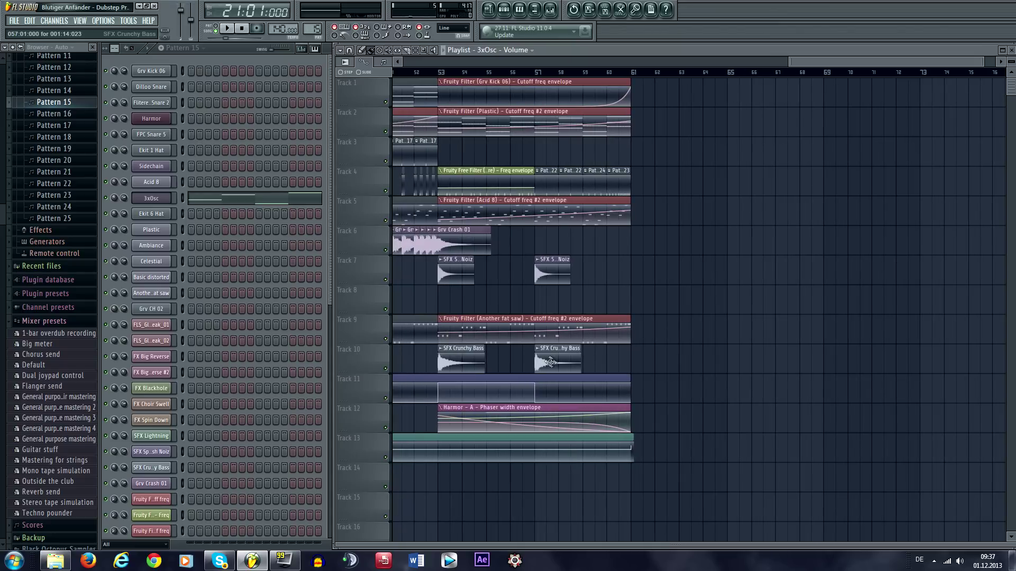
pyautogui.doubleClick(553, 348)
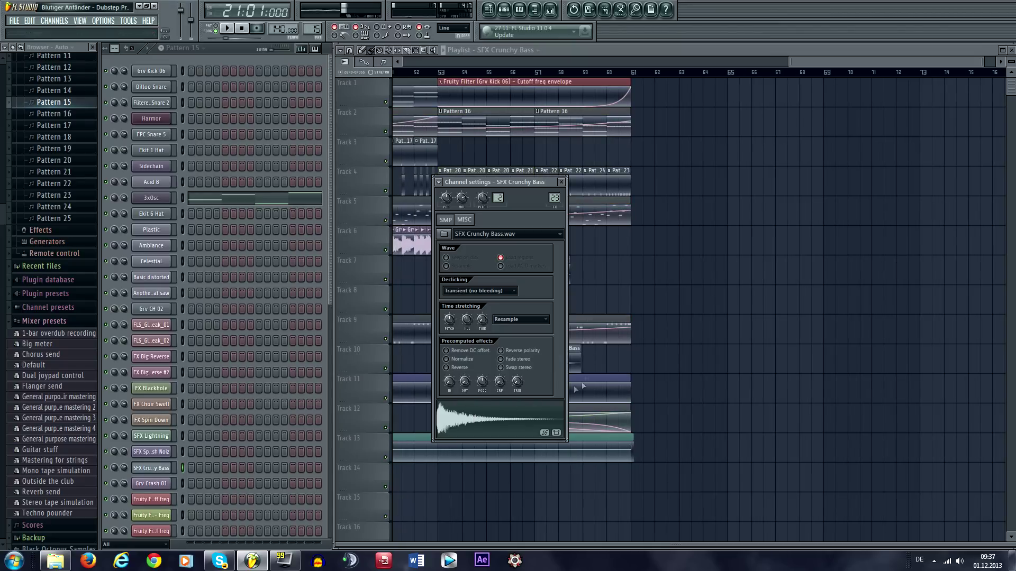
pyautogui.press('Escape')
pyautogui.click(643, 354)
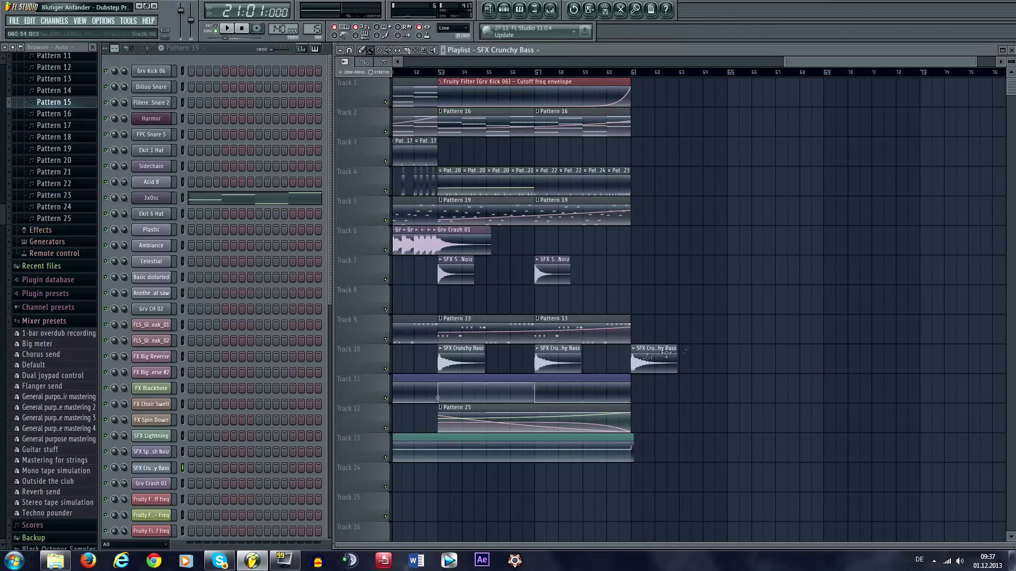
pyautogui.scroll(-3, 666, 353)
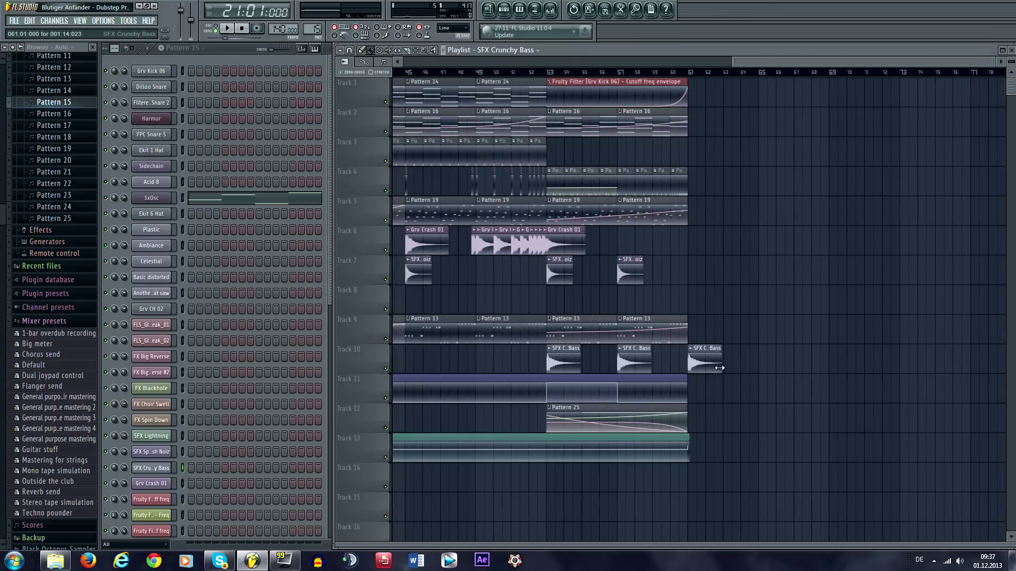
# Pick up the chopped Pattern 1 clip near bar 52 on Track 4 and place a copy at bar 61
pyautogui.scroll(3, 716, 362)
pyautogui.moveTo(801, 253); pyautogui.dragTo(707, 272)
pyautogui.scroll(-3, 743, 283)
pyautogui.scroll(2, 749, 283)
pyautogui.scroll(3, 720, 260)
pyautogui.moveTo(713, 199); pyautogui.dragTo(675, 213)
pyautogui.scroll(-2, 679, 216)
pyautogui.scroll(2, 593, 209)
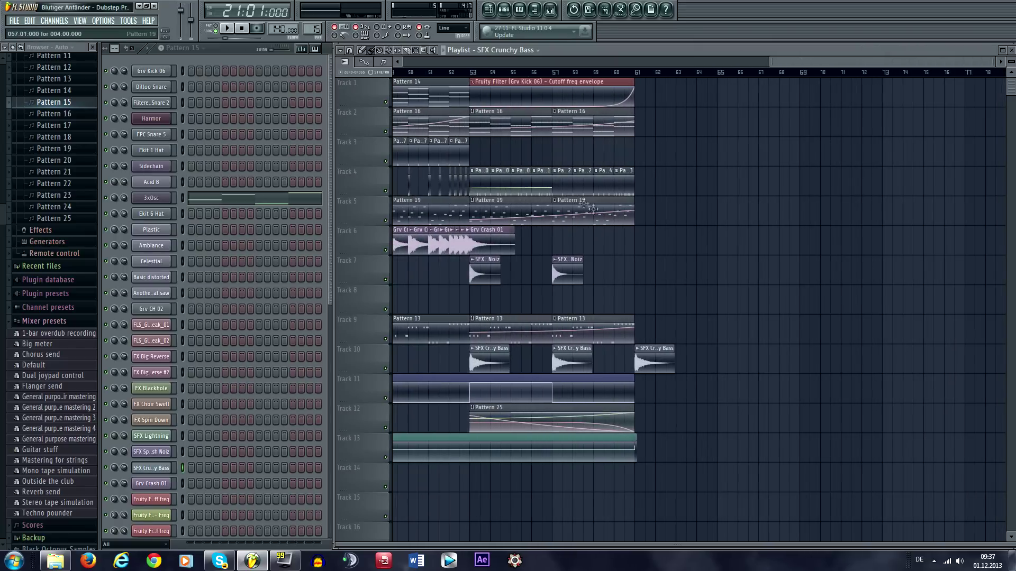
pyautogui.scroll(2, 477, 178)
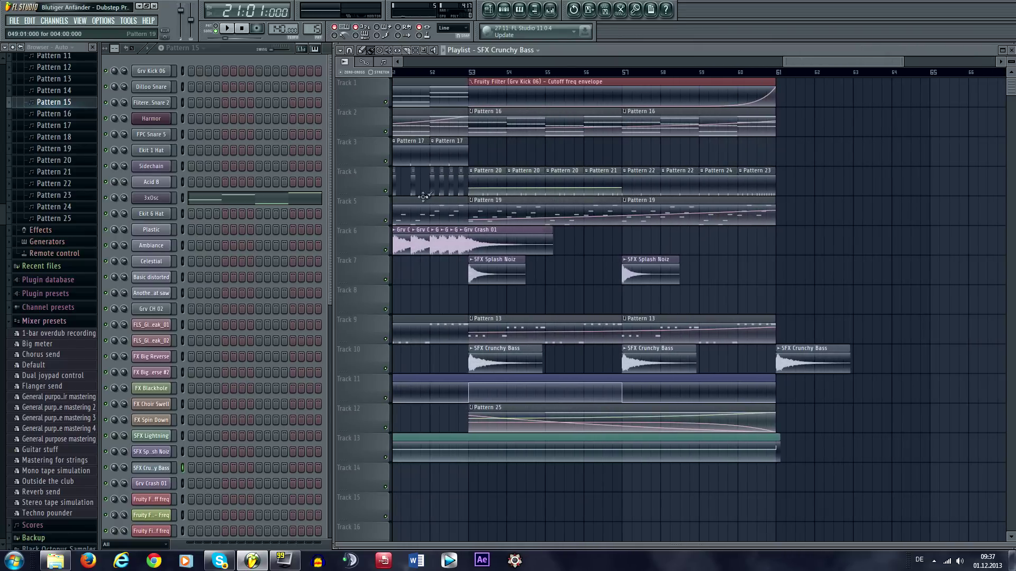
pyautogui.doubleClick(432, 190)
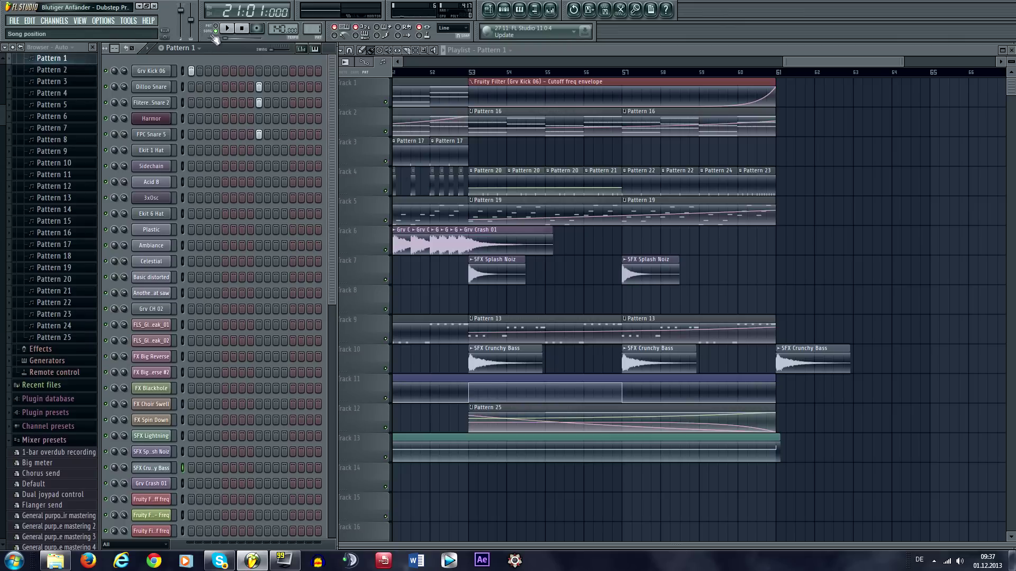
pyautogui.click(215, 26)
pyautogui.click(432, 190)
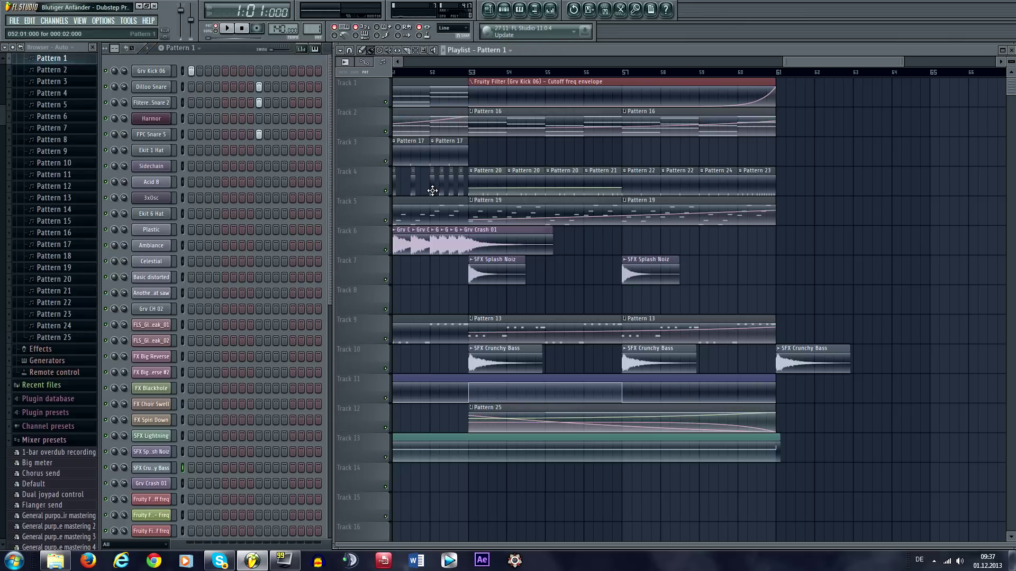
pyautogui.scroll(3, 745, 206)
pyautogui.click(823, 186)
pyautogui.moveTo(866, 261); pyautogui.dragTo(697, 298)
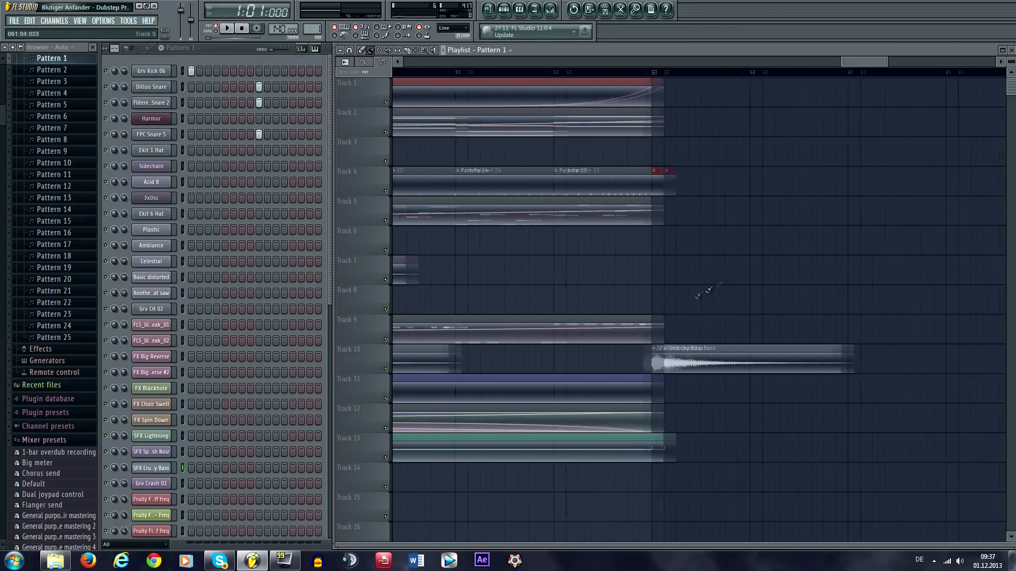
# Place a copy of the Track 6 Pattern 15 clip at bar 61 and shorten it to one bar
pyautogui.scroll(-5, 704, 291)
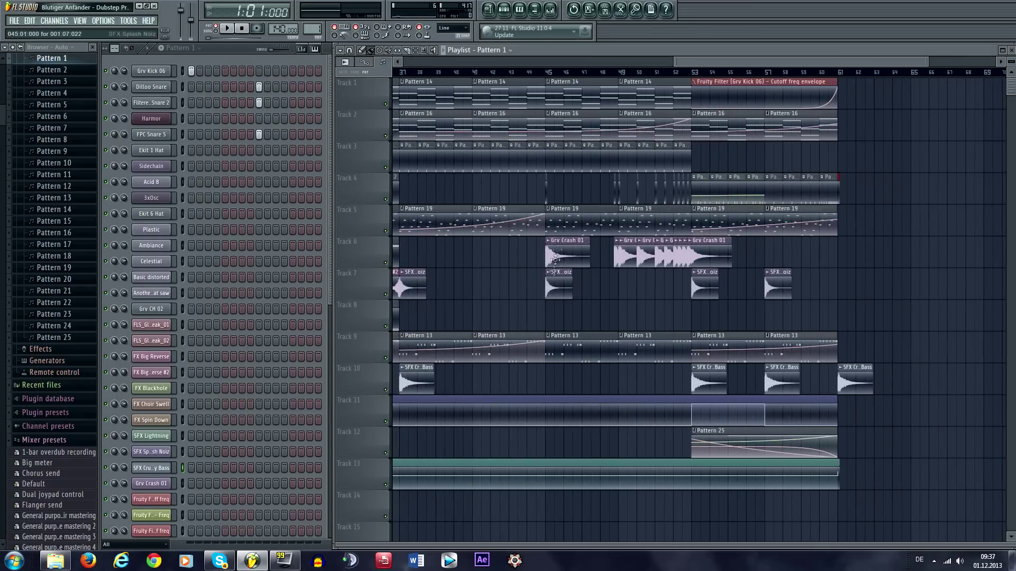
pyautogui.moveTo(733, 271); pyautogui.dragTo(893, 272)
pyautogui.click(524, 262)
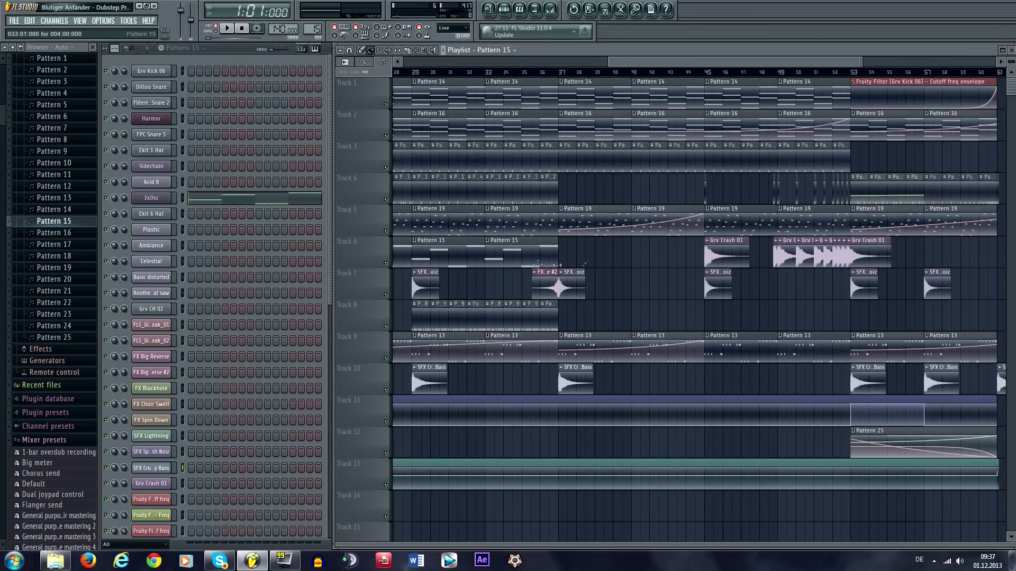
pyautogui.scroll(3, 701, 258)
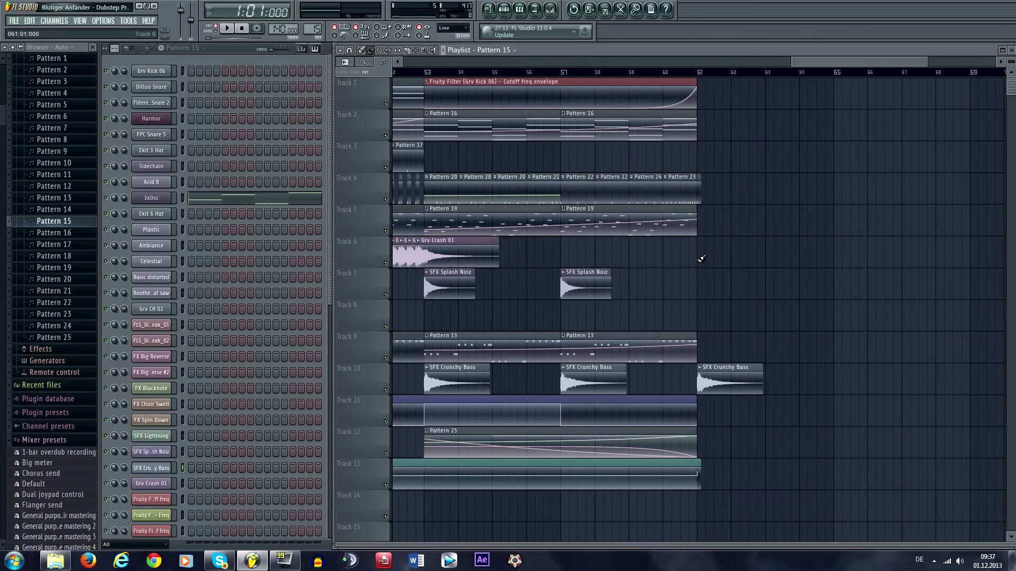
pyautogui.scroll(-6, 701, 258)
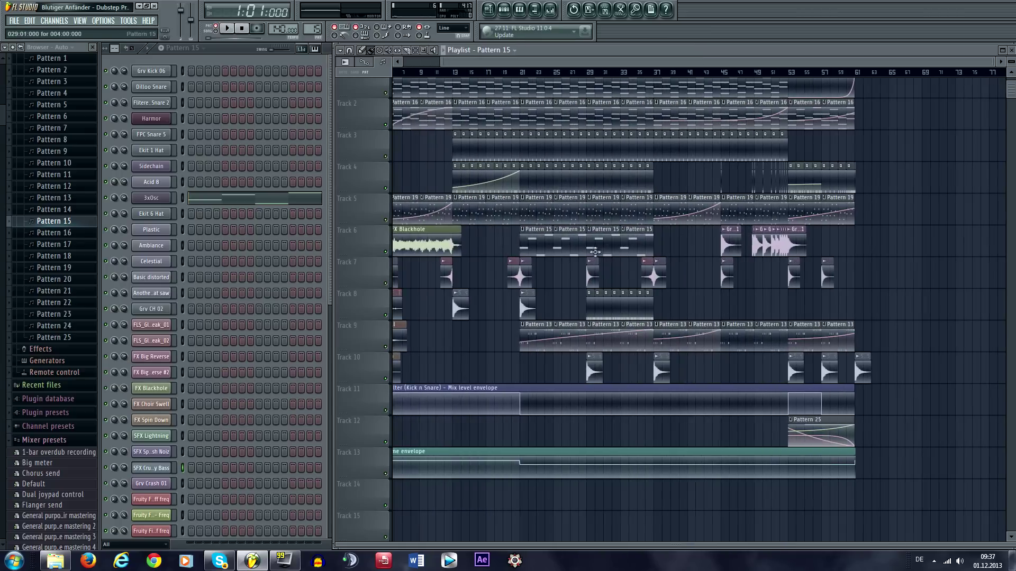
pyautogui.click(859, 244)
pyautogui.scroll(8, 593, 303)
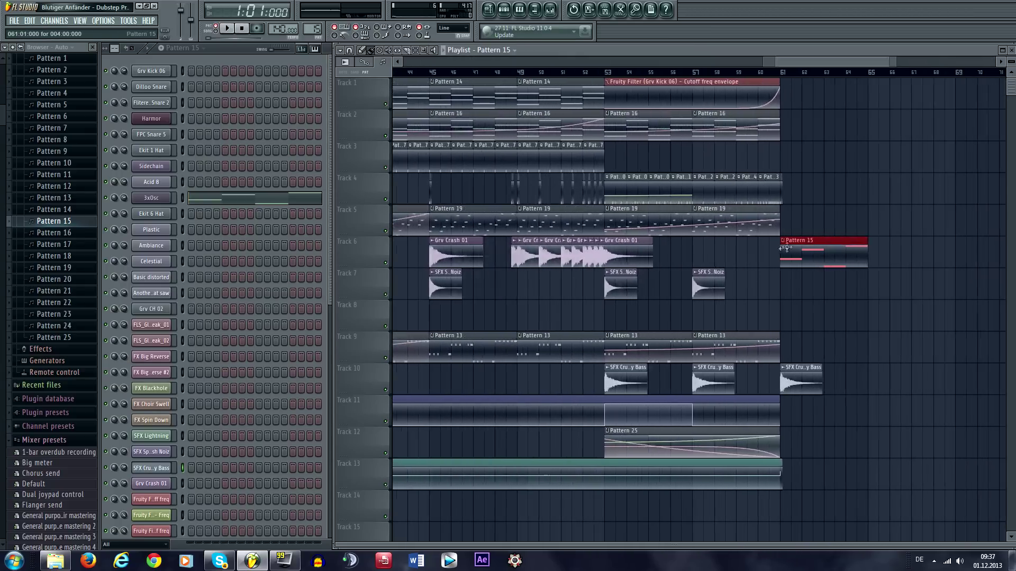
pyautogui.hscroll(3, 592, 303)
pyautogui.moveTo(748, 255); pyautogui.dragTo(573, 265)
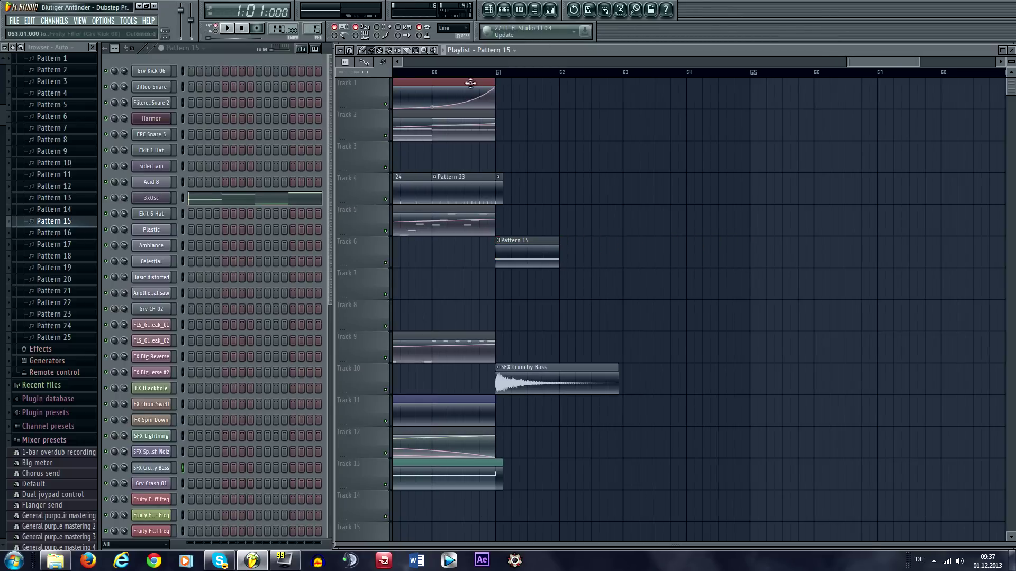
# Select the bar 61 to 62 time range and bring up the 3xOsc track in the mixer
pyautogui.moveTo(499, 78); pyautogui.dragTo(567, 89)
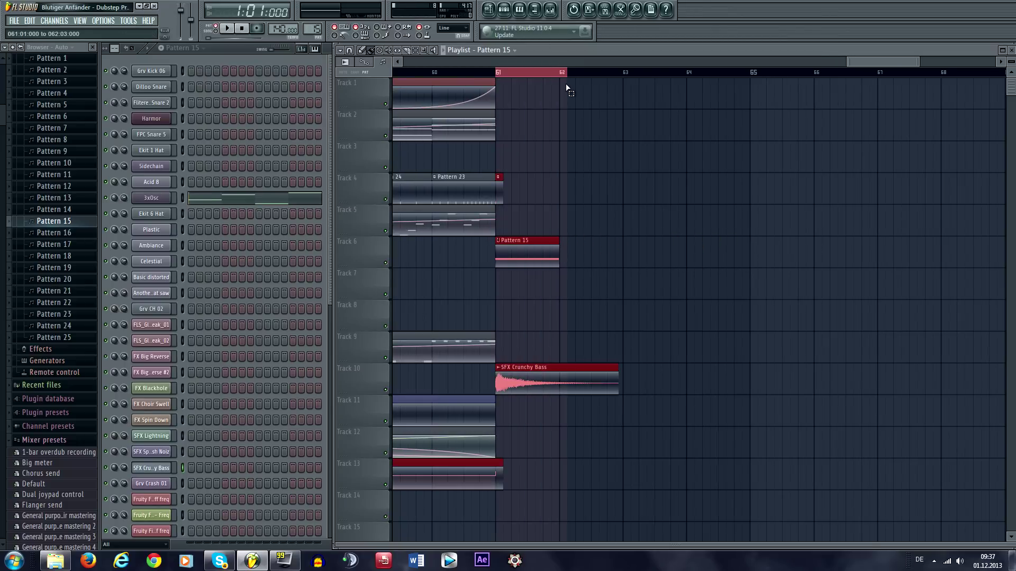
pyautogui.click(551, 12)
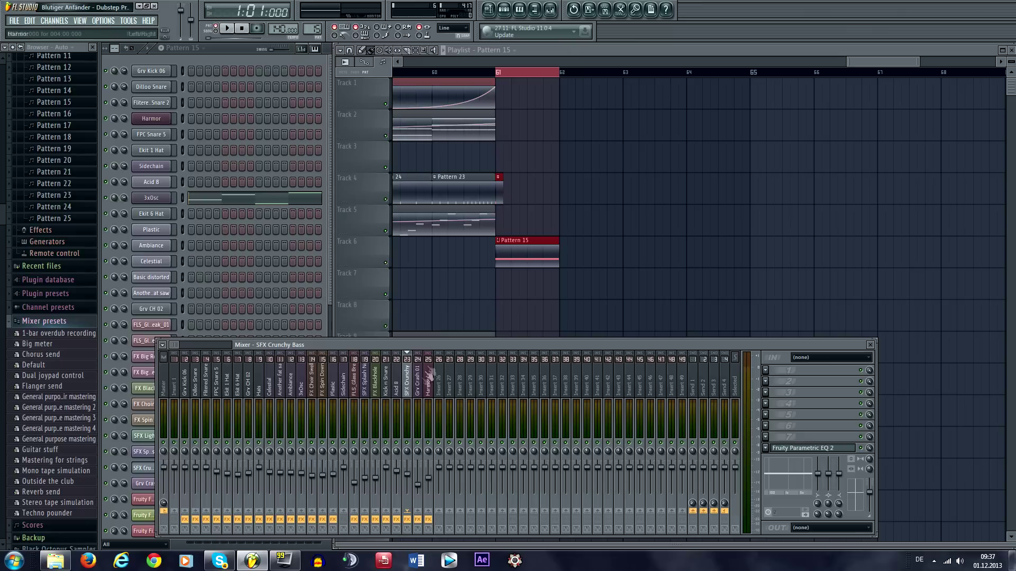
pyautogui.click(304, 390)
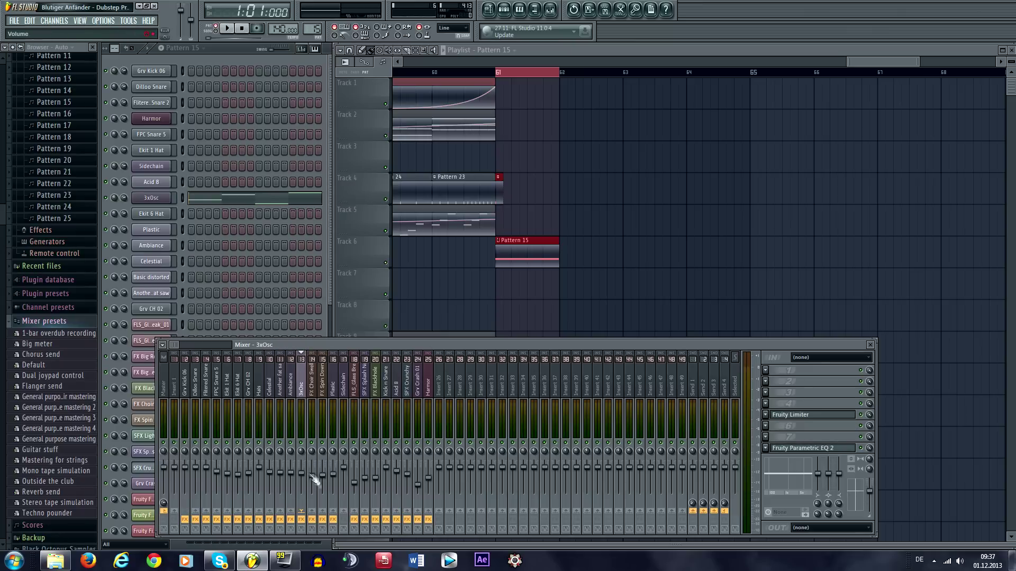
pyautogui.click(535, 418)
# Extend the 3xOsc volume clip to bar 62 and add an end point with a Single curve fading down to zero
pyautogui.scroll(-4, 497, 317)
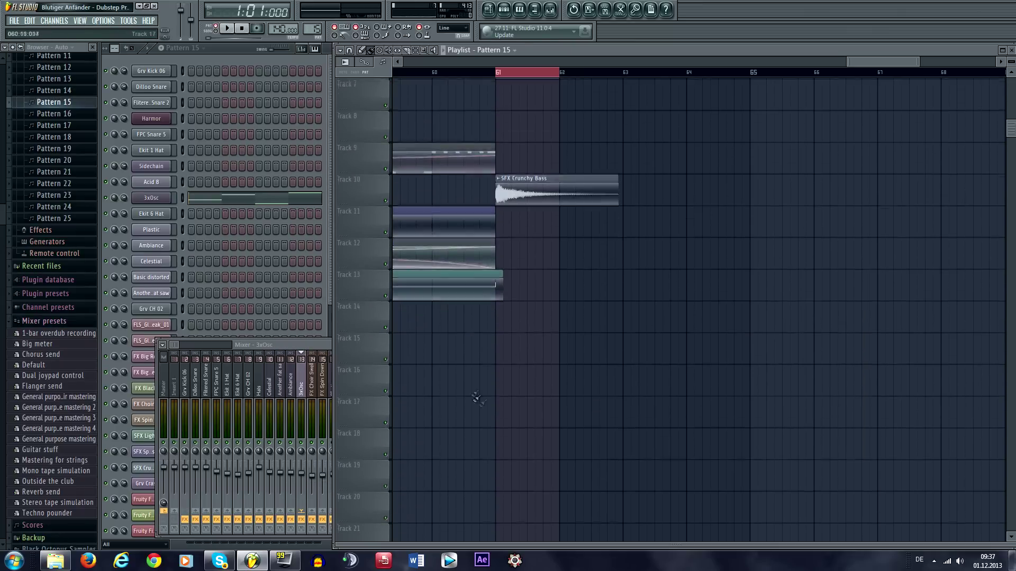
pyautogui.scroll(2, 501, 280)
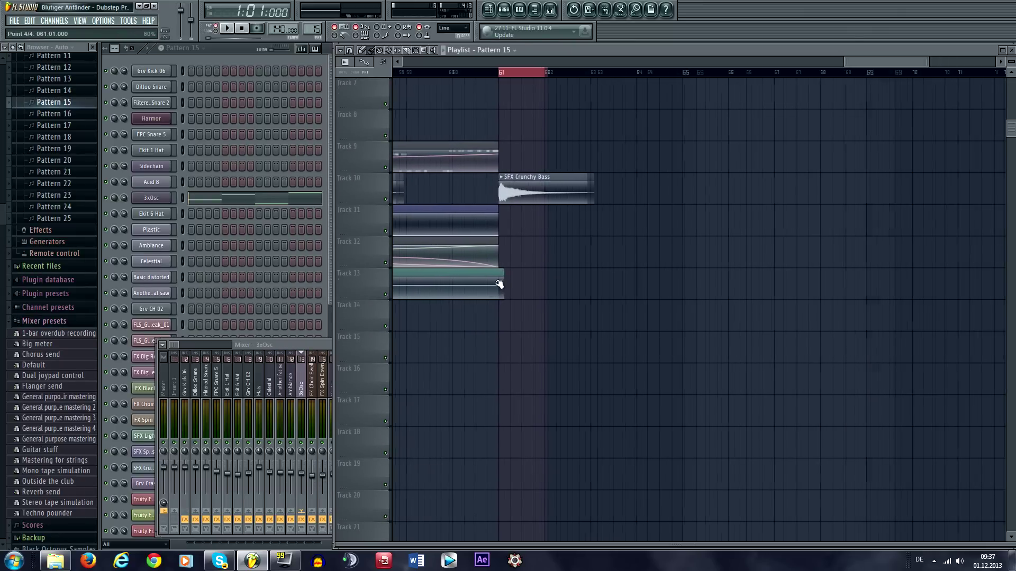
pyautogui.moveTo(506, 273); pyautogui.dragTo(559, 279)
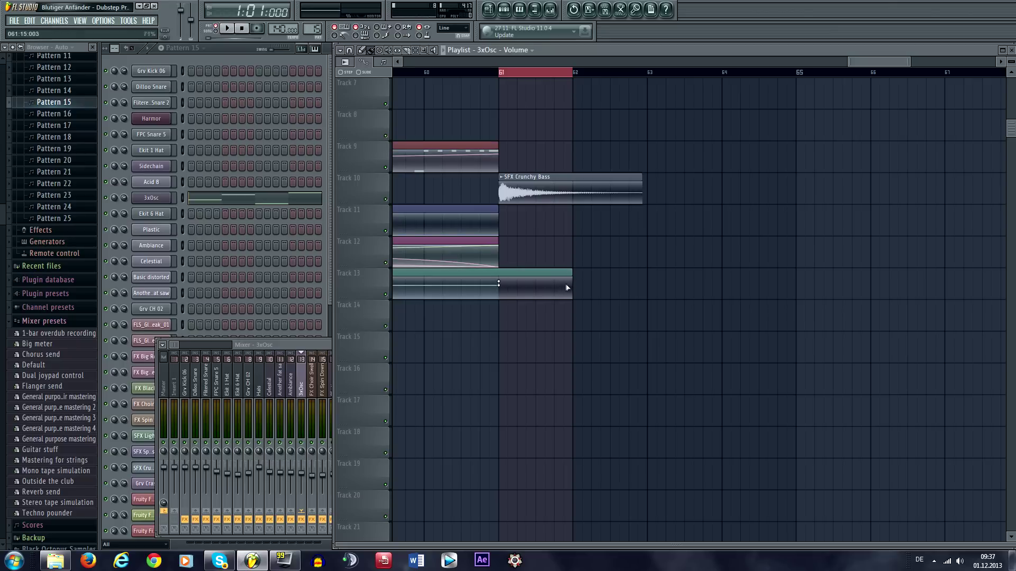
pyautogui.rightClick(575, 286)
pyautogui.click(593, 302)
pyautogui.rightClick(575, 286)
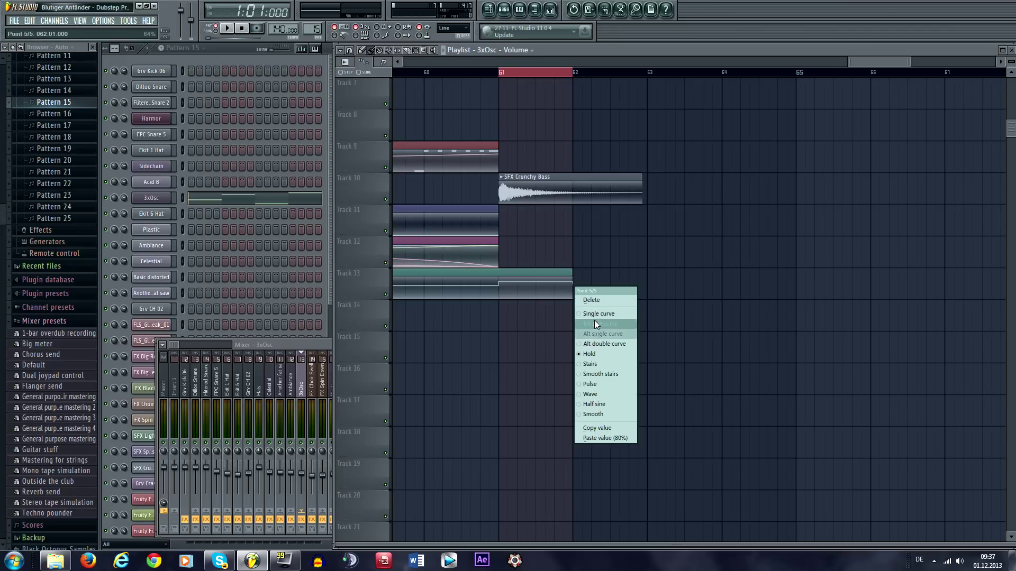
pyautogui.click(595, 314)
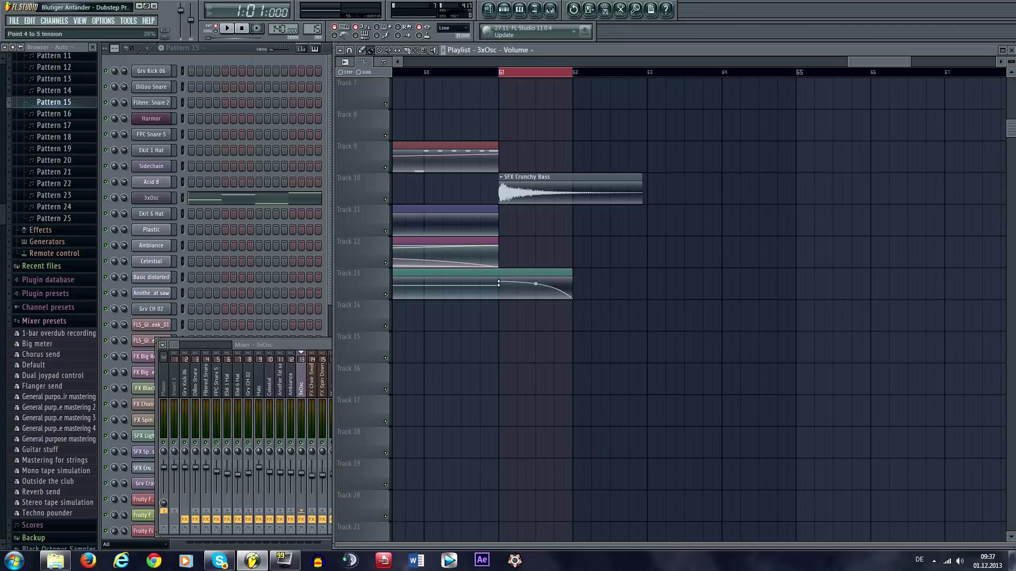
# Play the ending from just before bar 61 to check the 3xOsc fade-out
pyautogui.scroll(4, 582, 245)
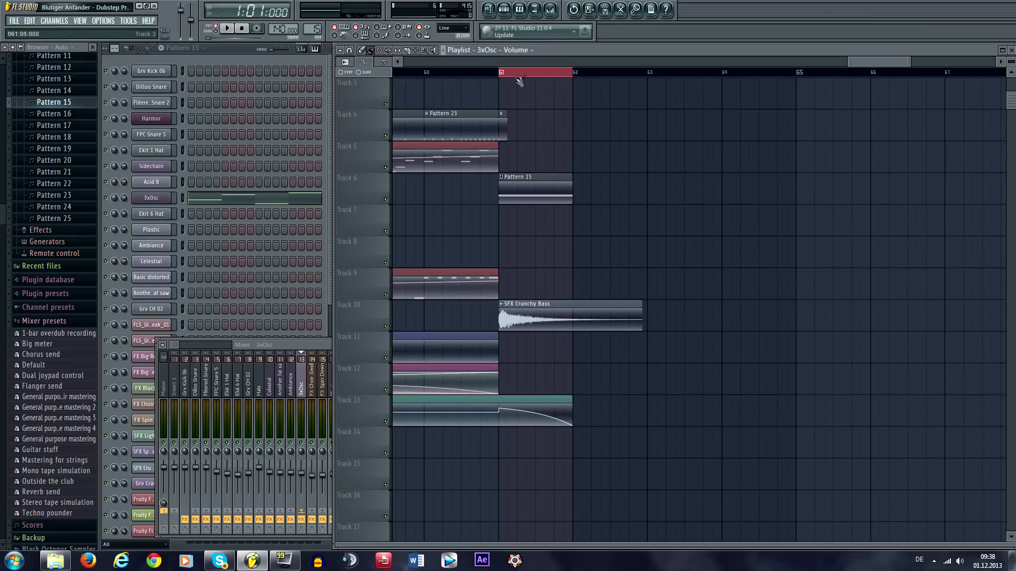
pyautogui.click(493, 73)
pyautogui.moveTo(477, 320); pyautogui.dragTo(609, 339)
pyautogui.press('space')
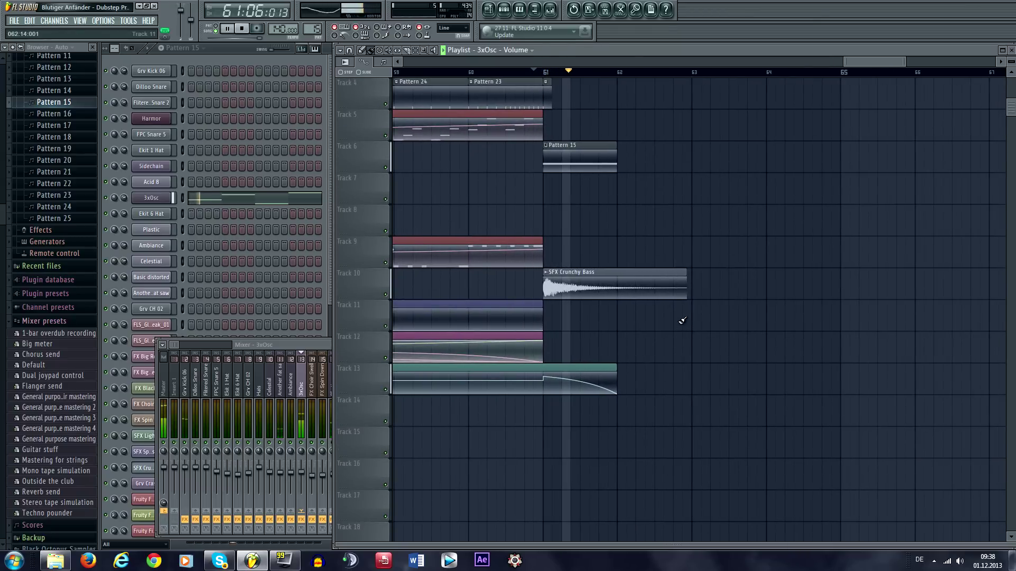
pyautogui.press('space')
# Extend the Fruity Filter (Grv Kick 06) cutoff clip slightly past bar 61 and play the ending again
pyautogui.scroll(3, 508, 258)
pyautogui.moveTo(541, 82); pyautogui.dragTo(550, 82)
pyautogui.press('space')
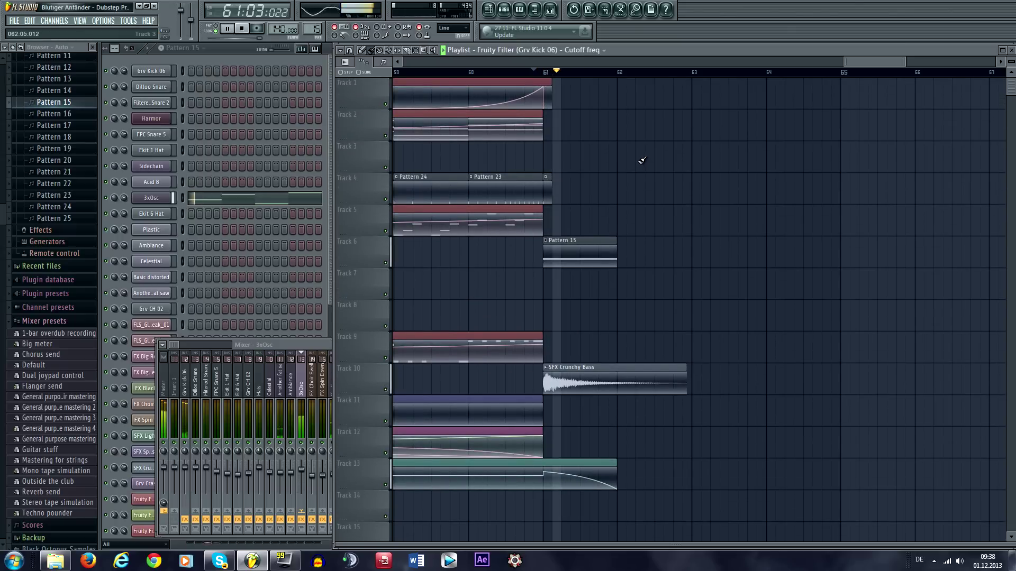
pyautogui.press('space')
# Make the one-bar Pattern 15 clip at bar 61 on Track 6 a unique pattern
pyautogui.hscroll(-2, 646, 250)
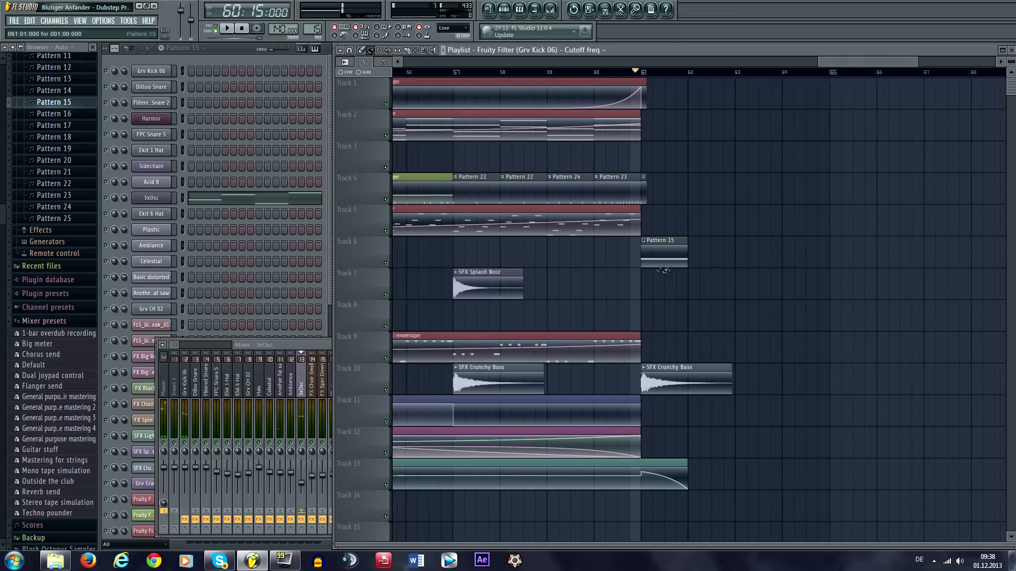
pyautogui.hscroll(3, 764, 260)
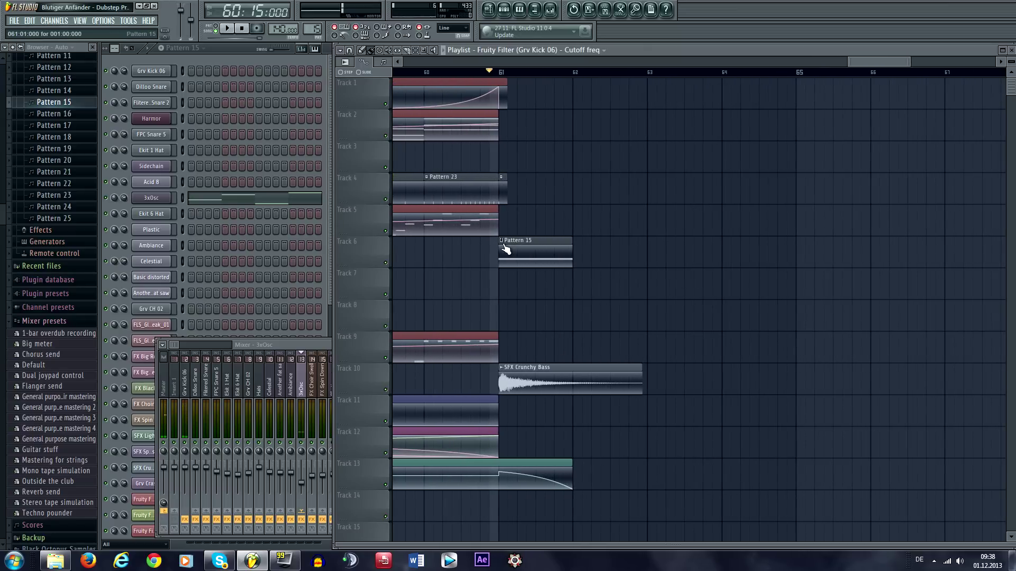
pyautogui.click(502, 242)
pyautogui.click(534, 294)
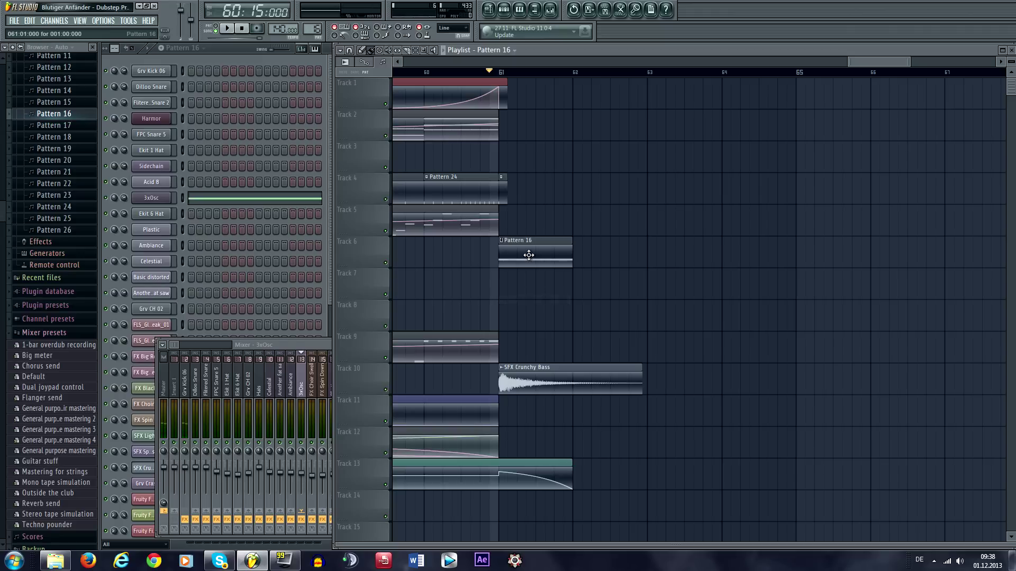
# Add a slide note on E2 to the closing clip's 3xOsc piano roll, starting with the E3 note and lasting about one bar
pyautogui.doubleClick(528, 255)
pyautogui.scroll(-2, 643, 189)
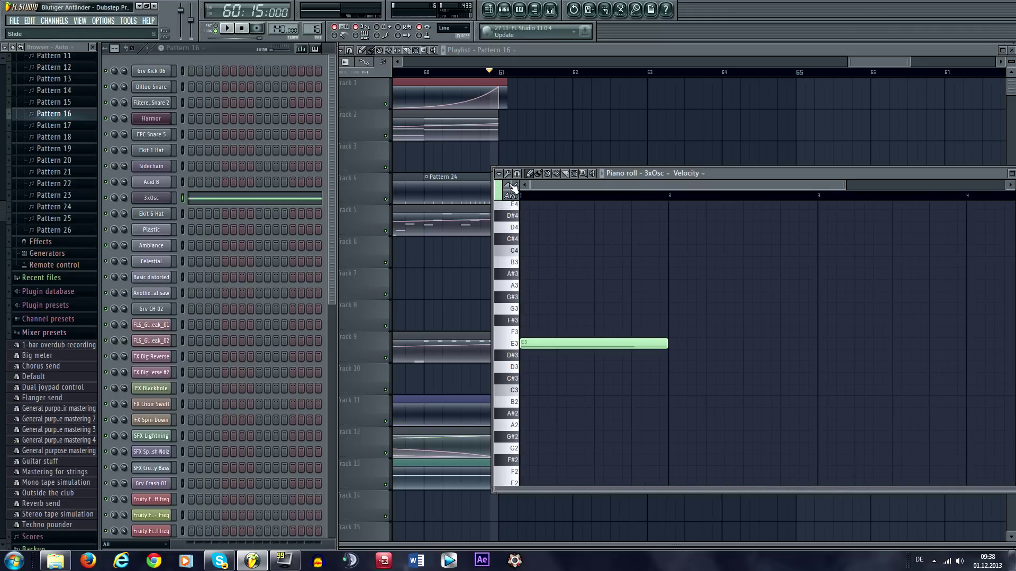
pyautogui.scroll(-3, 544, 370)
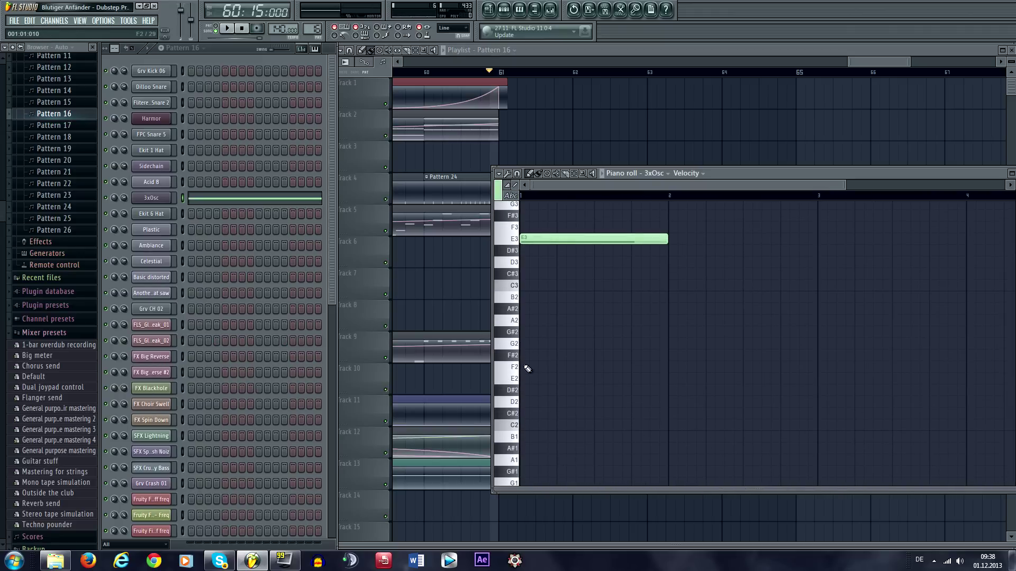
pyautogui.click(526, 377)
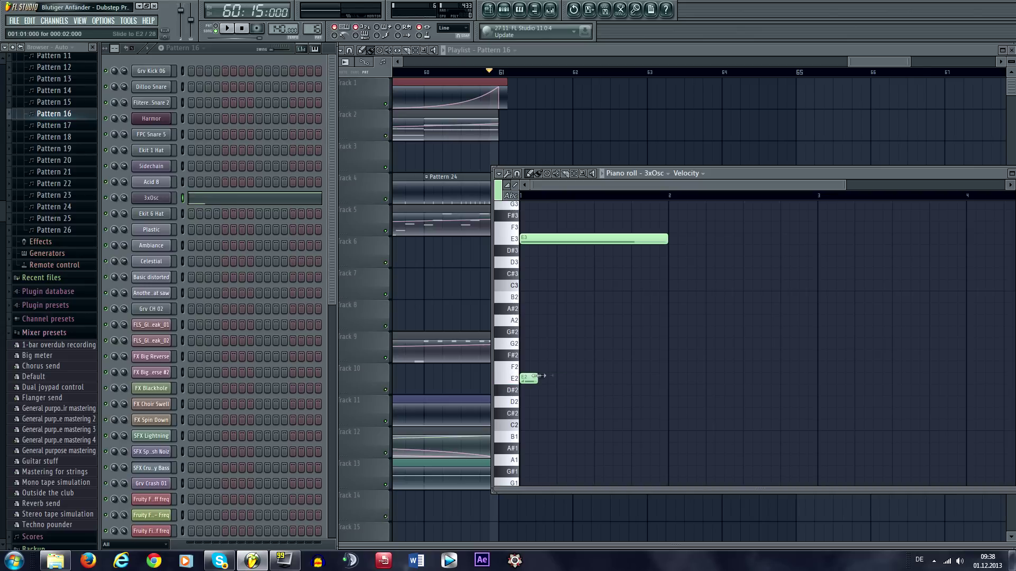
pyautogui.moveTo(541, 376); pyautogui.dragTo(664, 385)
pyautogui.rightClick(616, 114)
pyautogui.moveTo(545, 233); pyautogui.dragTo(718, 242)
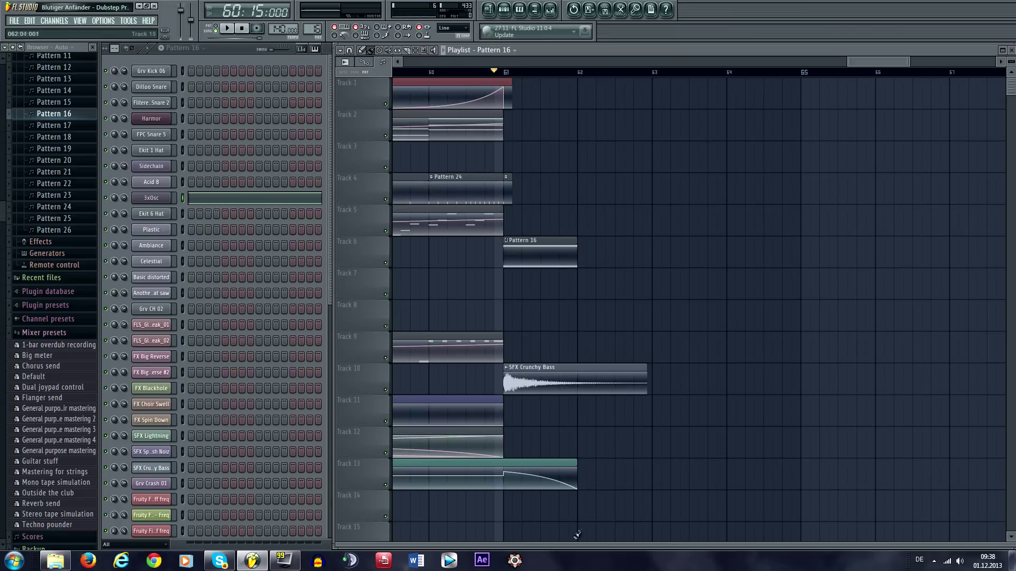
# Raise the last point of the 3xOsc volume fade slightly above zero and play the ending
pyautogui.click(583, 483)
pyautogui.press('space')
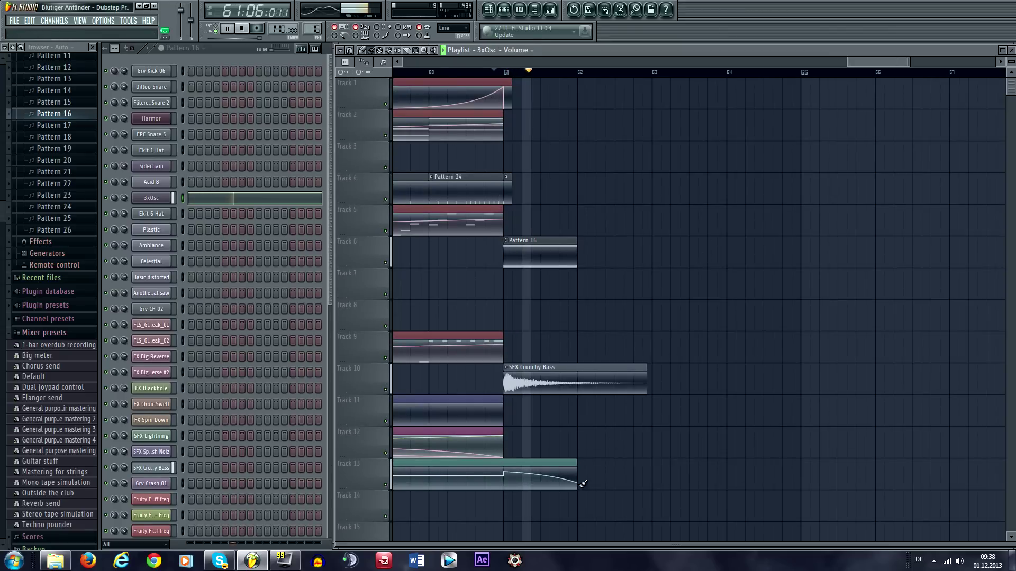
pyautogui.press('space')
# Extend the 3xOsc volume clip slightly past bar 62 and add a closing point after the fade
pyautogui.scroll(-2, 592, 466)
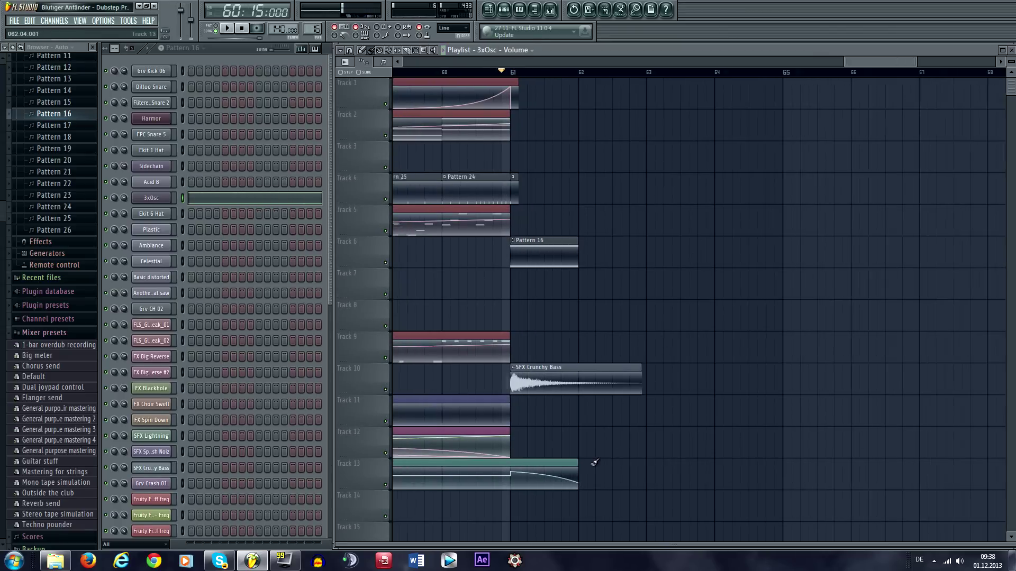
pyautogui.rightClick(519, 471)
pyautogui.click(552, 523)
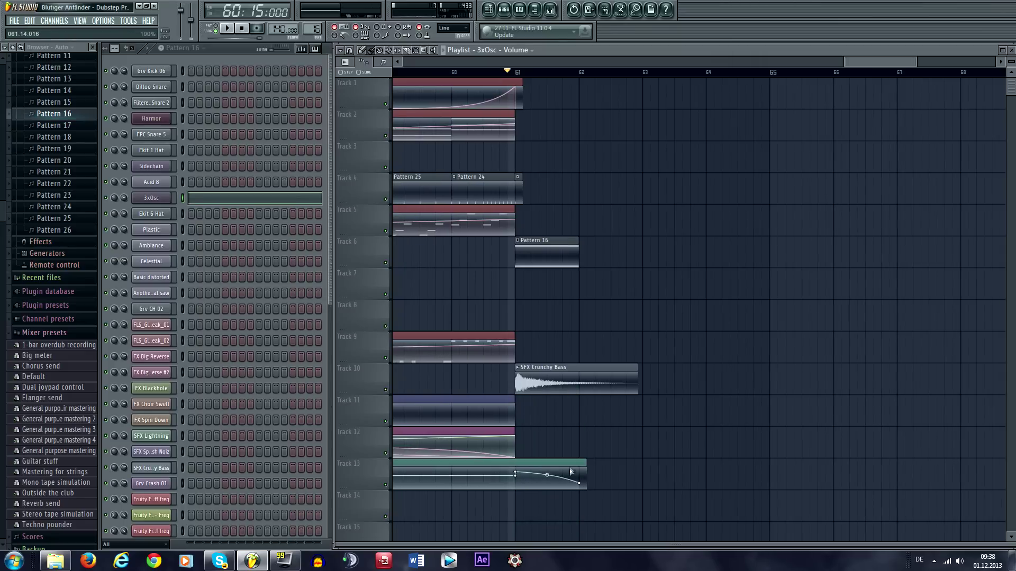
pyautogui.rightClick(582, 474)
pyautogui.click(628, 508)
# Look over the arrangement from bar 25 to the fade-out just past bar 62
pyautogui.scroll(-6, 624, 444)
pyautogui.scroll(4, 645, 423)
pyautogui.scroll(-4, 825, 318)
pyautogui.scroll(4, 825, 323)
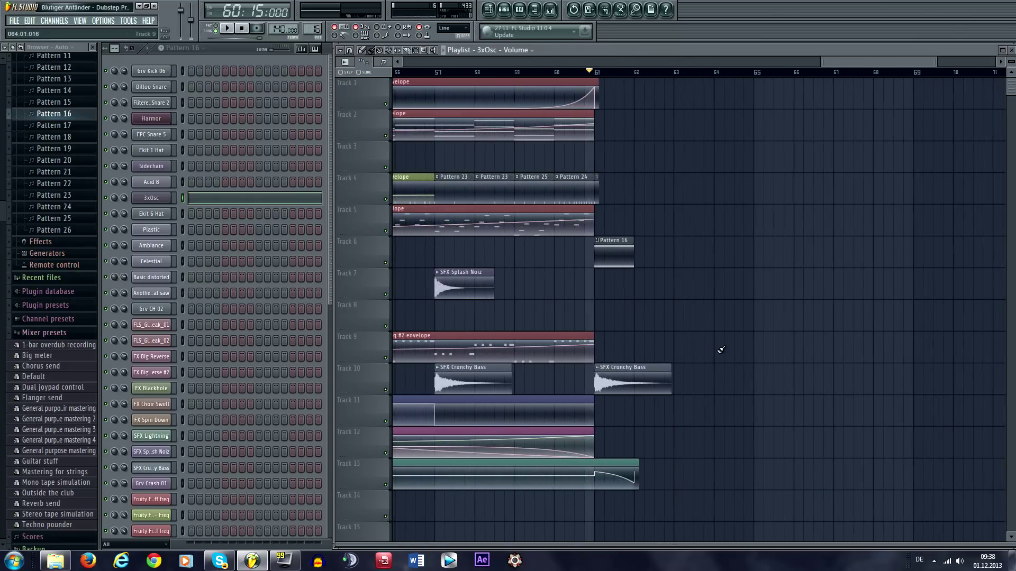
pyautogui.scroll(-3, 728, 344)
pyautogui.scroll(4, 762, 323)
pyautogui.scroll(-1, 643, 282)
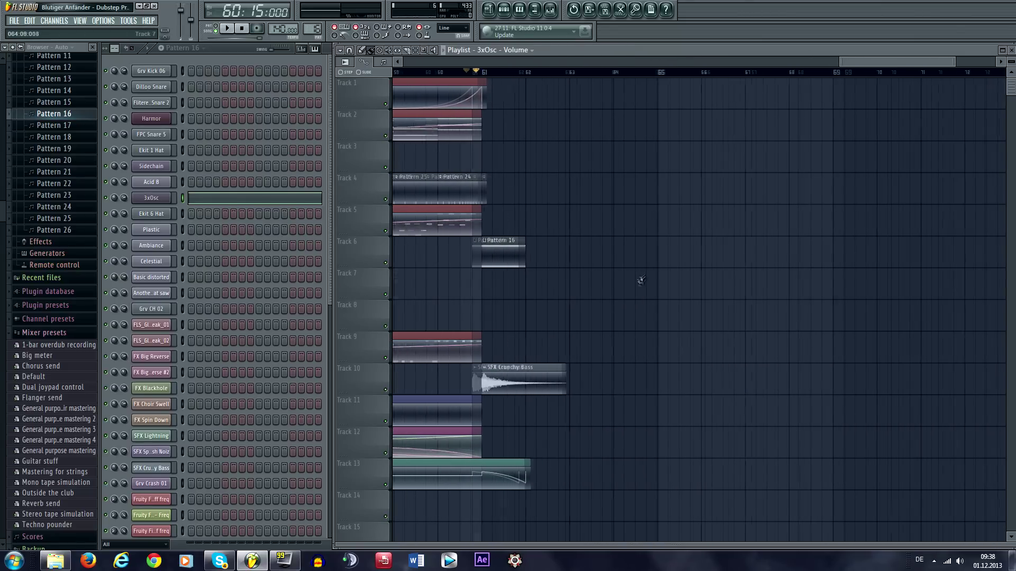
pyautogui.scroll(-3, 641, 280)
pyautogui.scroll(1, 682, 302)
pyautogui.scroll(-1, 714, 318)
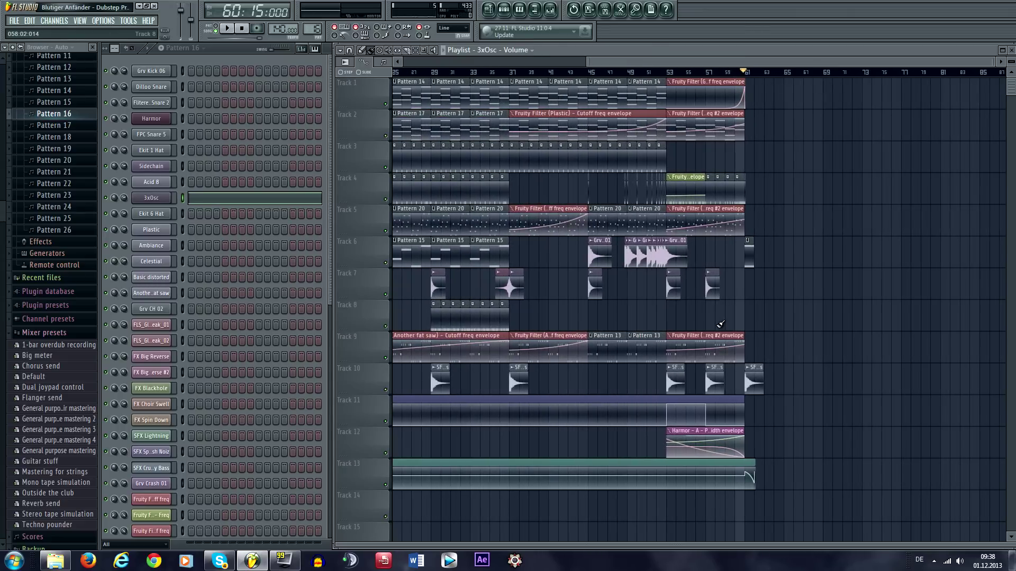
# Move the Grv Kick 06 cutoff frequency automation clip from Track 1 to Track 4, keeping it starting at bar 53
pyautogui.scroll(3, 473, 275)
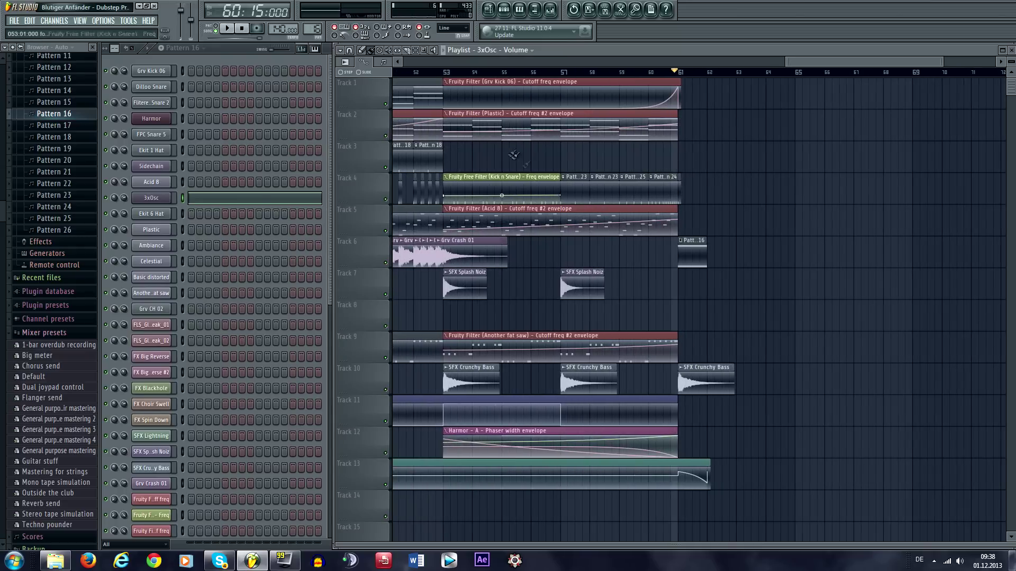
pyautogui.click(500, 82)
pyautogui.moveTo(500, 82); pyautogui.dragTo(503, 192)
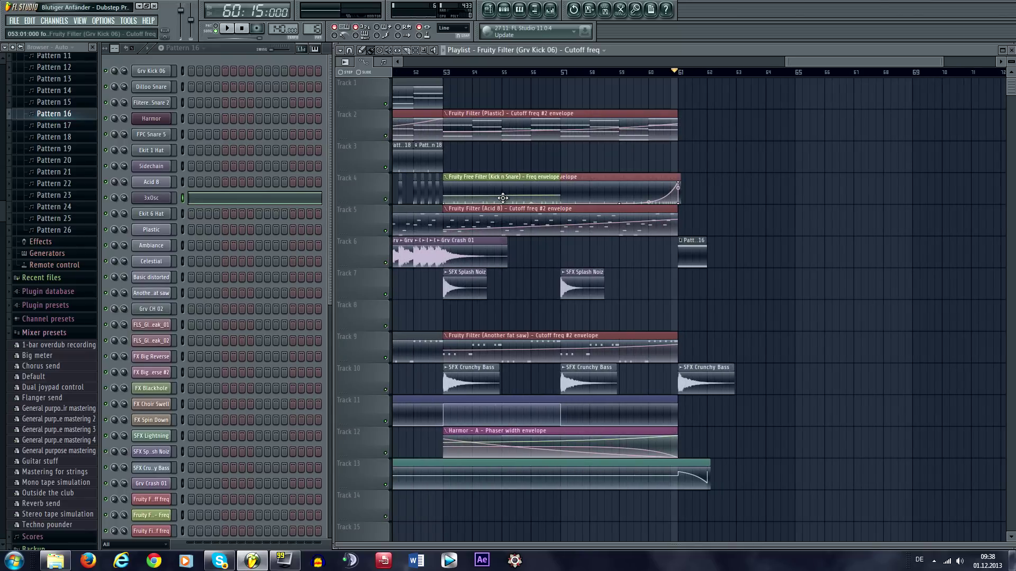
# Collapse the browser folders and open the Vocals folder inside Packs
pyautogui.moveTo(852, 260); pyautogui.dragTo(733, 286)
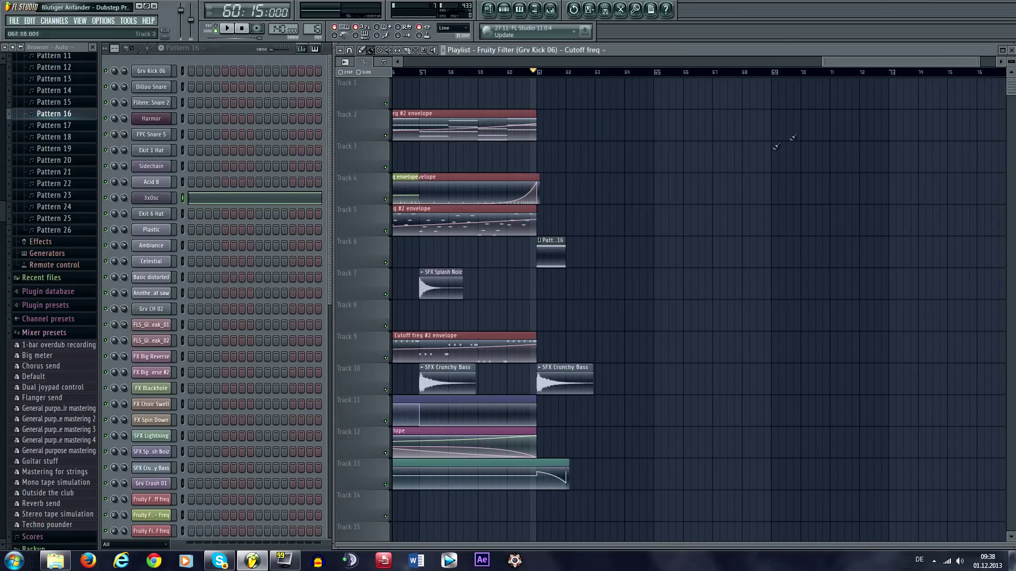
pyautogui.scroll(2, 850, 63)
pyautogui.moveTo(845, 61); pyautogui.dragTo(820, 62)
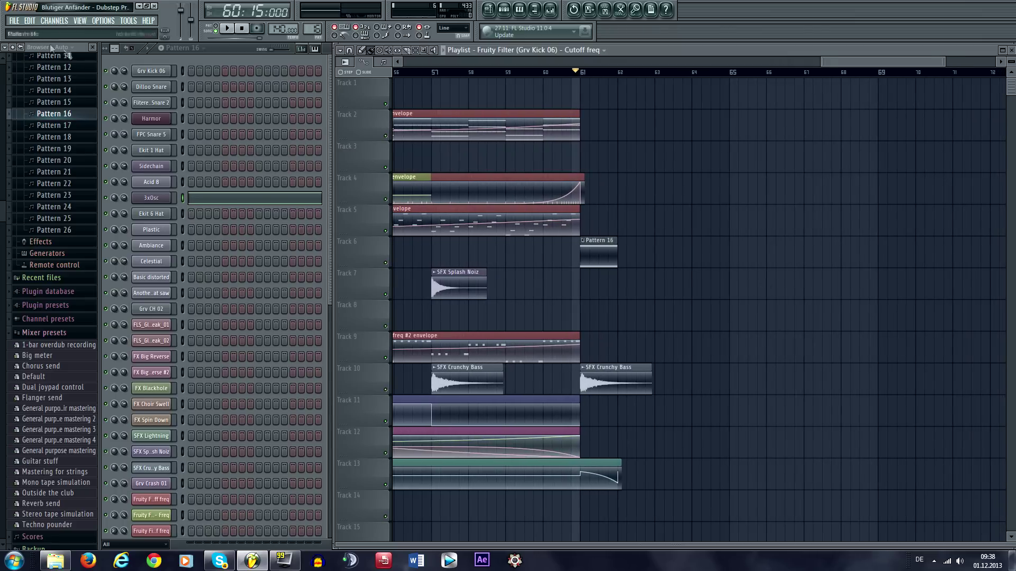
pyautogui.click(12, 48)
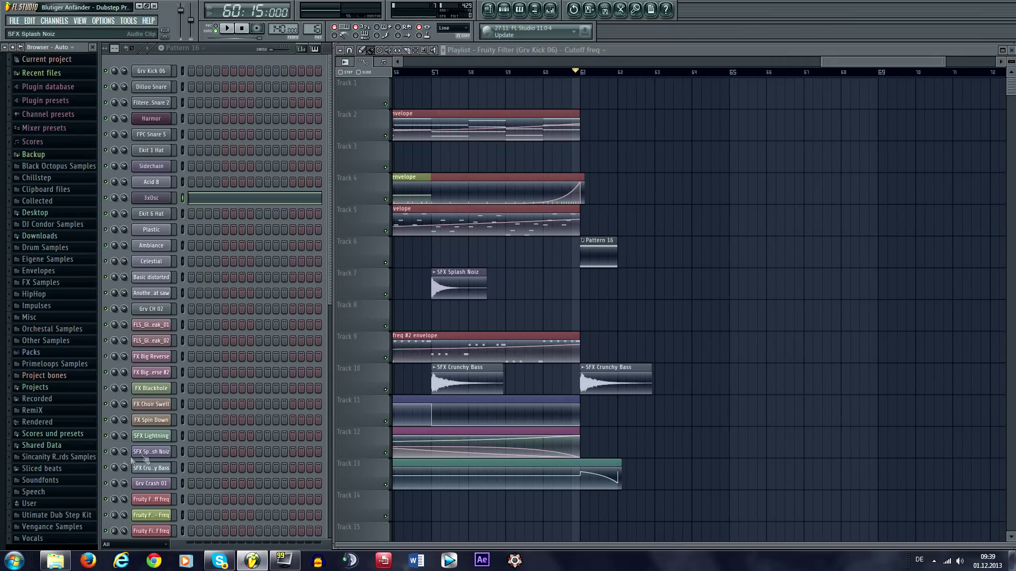
pyautogui.click(76, 540)
pyautogui.click(56, 466)
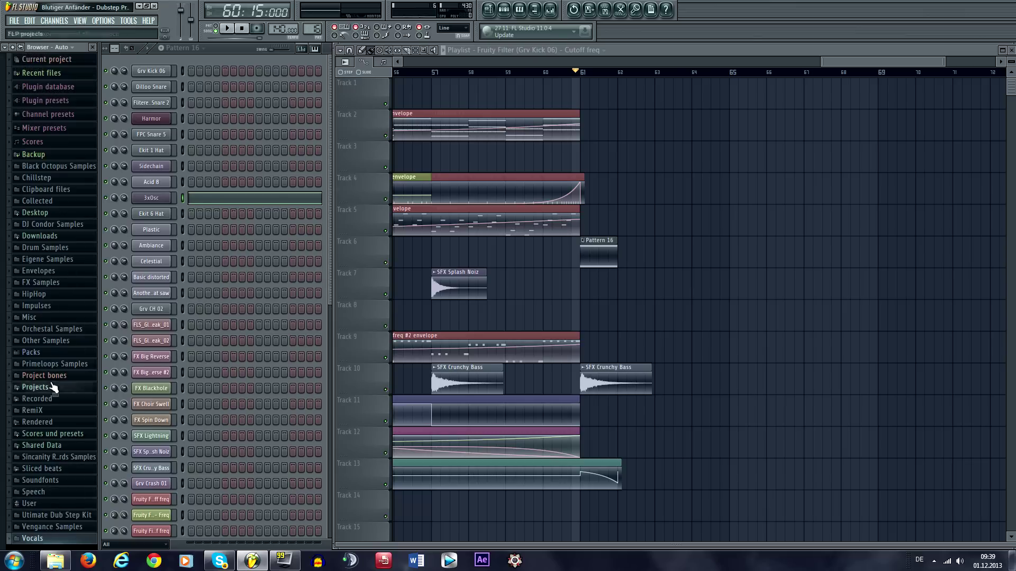
pyautogui.click(44, 353)
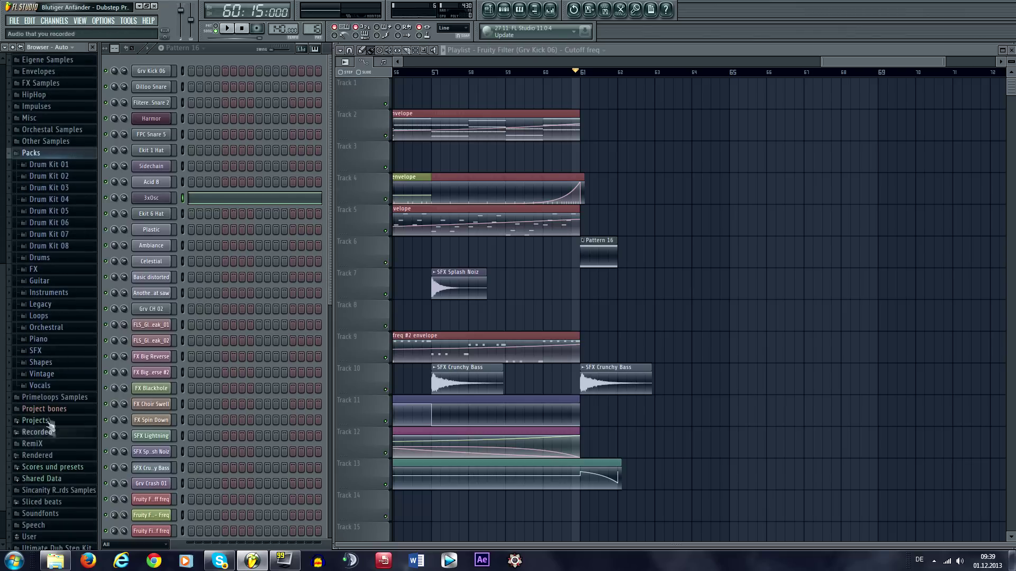
pyautogui.click(47, 386)
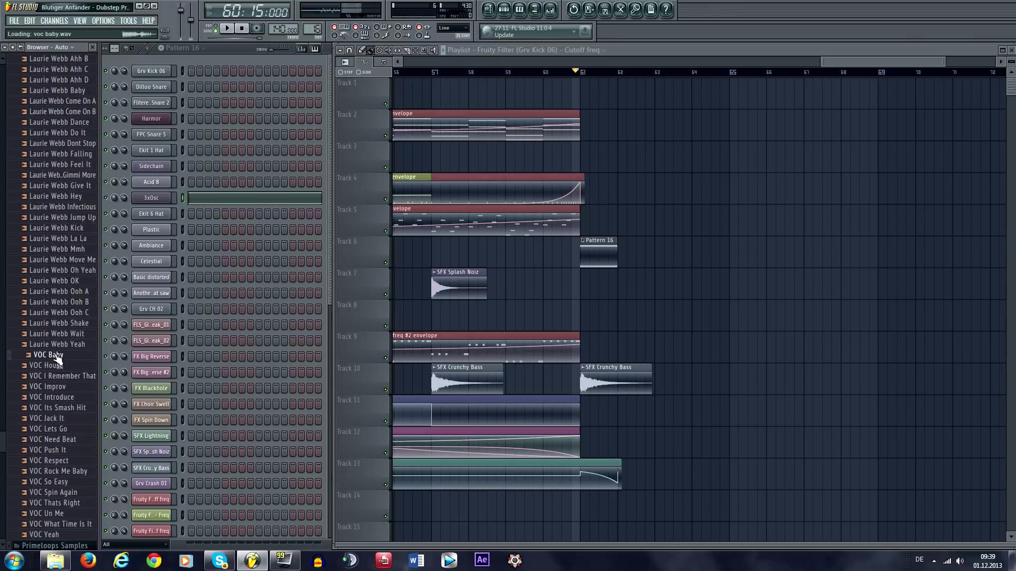
# Preview several female vocal samples in the Vocals folder, including Ooh C, Move Me, Kick and Ahh C
pyautogui.click(74, 313)
pyautogui.click(74, 260)
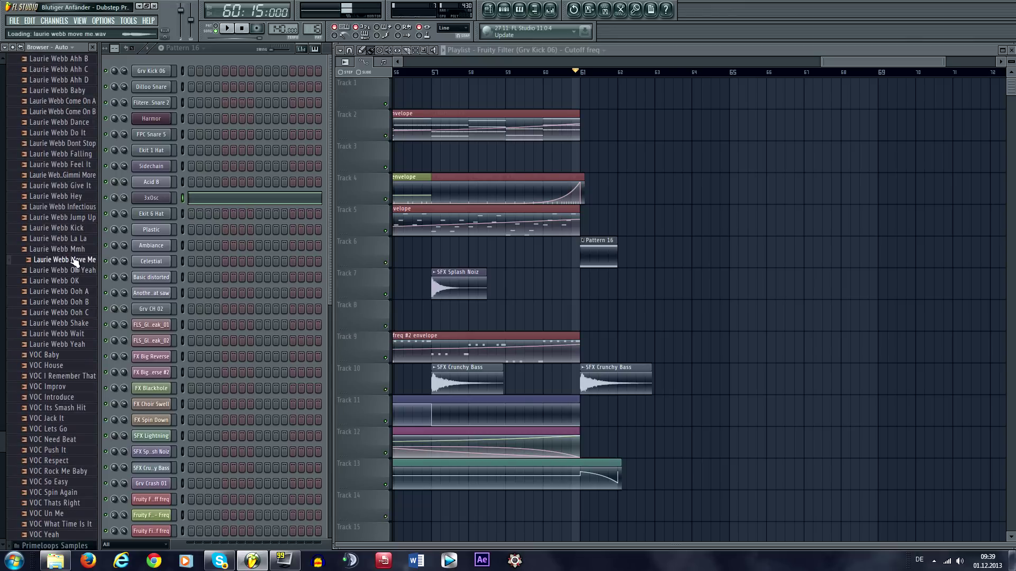
pyautogui.click(68, 228)
pyautogui.scroll(6, 61, 211)
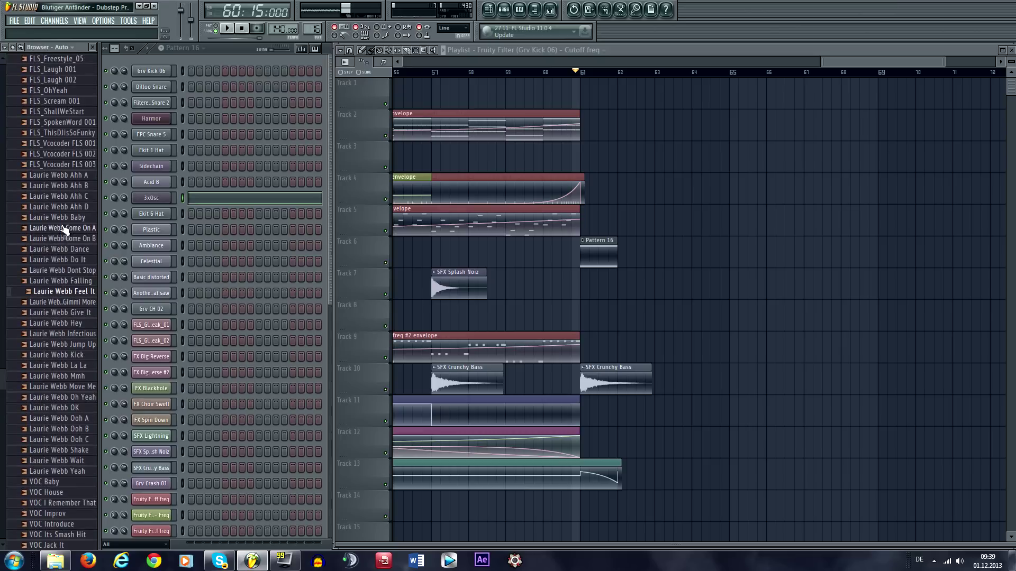
pyautogui.click(64, 227)
pyautogui.scroll(2, 63, 227)
pyautogui.click(64, 291)
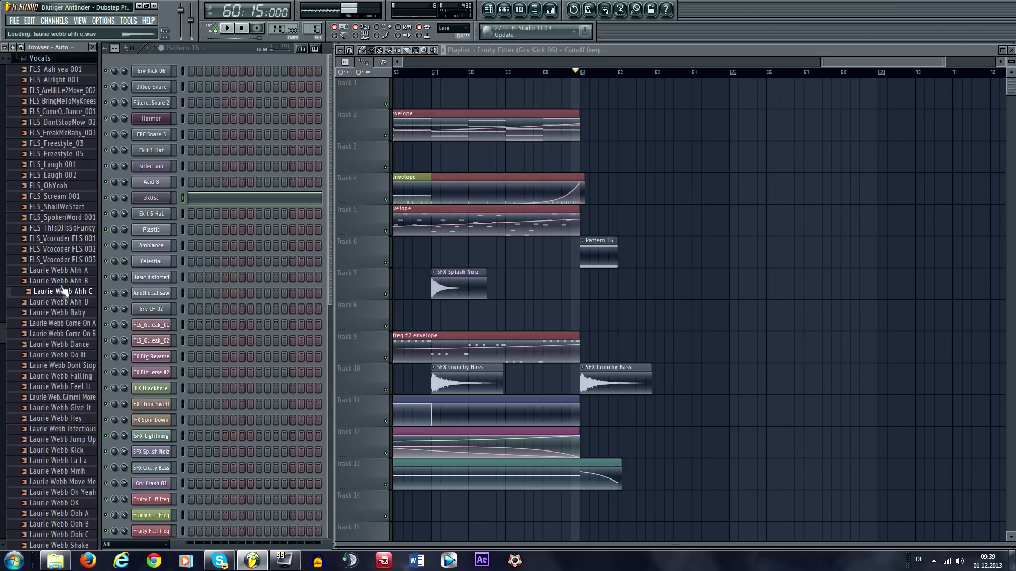
# Preview the FLS vocal samples from FLS_ThisDJisSoFunky up to FLS_DontStopNow_02
pyautogui.click(68, 230)
pyautogui.click(68, 218)
pyautogui.click(67, 208)
pyautogui.click(64, 198)
pyautogui.click(61, 164)
pyautogui.click(60, 154)
pyautogui.click(58, 123)
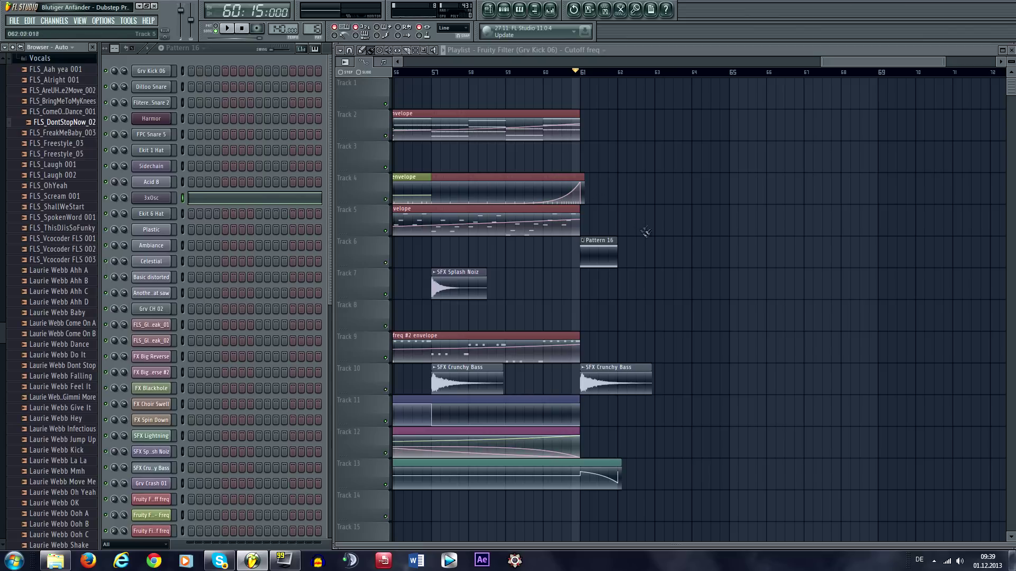
# Preview further FLS vocal samples, including FLS_FreakMeBaby_003, FLS_Freestyle_05 and FLS_ShallWeStart
pyautogui.middleClick(719, 265)
pyautogui.click(2, 446)
pyautogui.scroll(-1, 54, 286)
pyautogui.scroll(5, 56, 288)
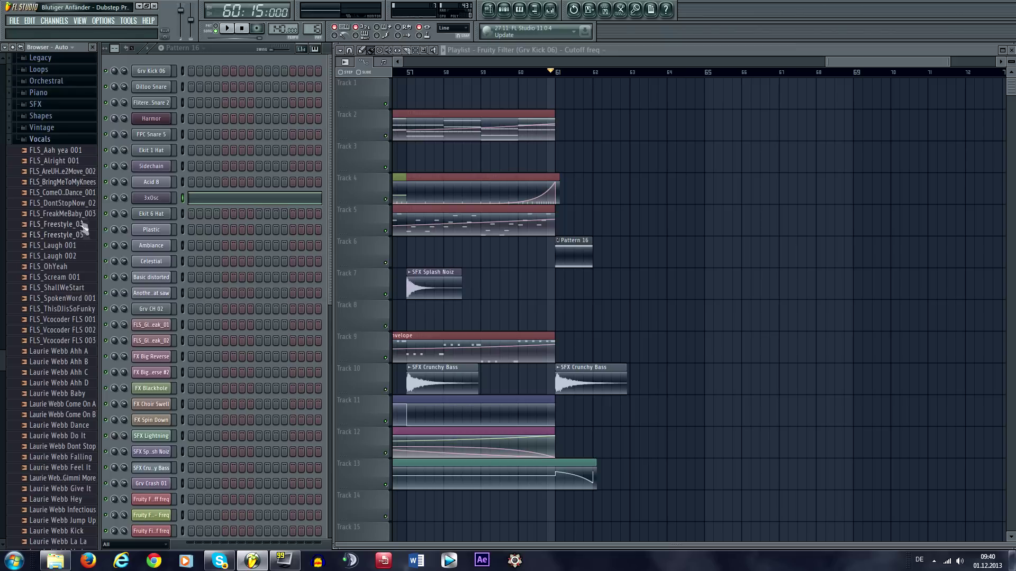
pyautogui.click(71, 214)
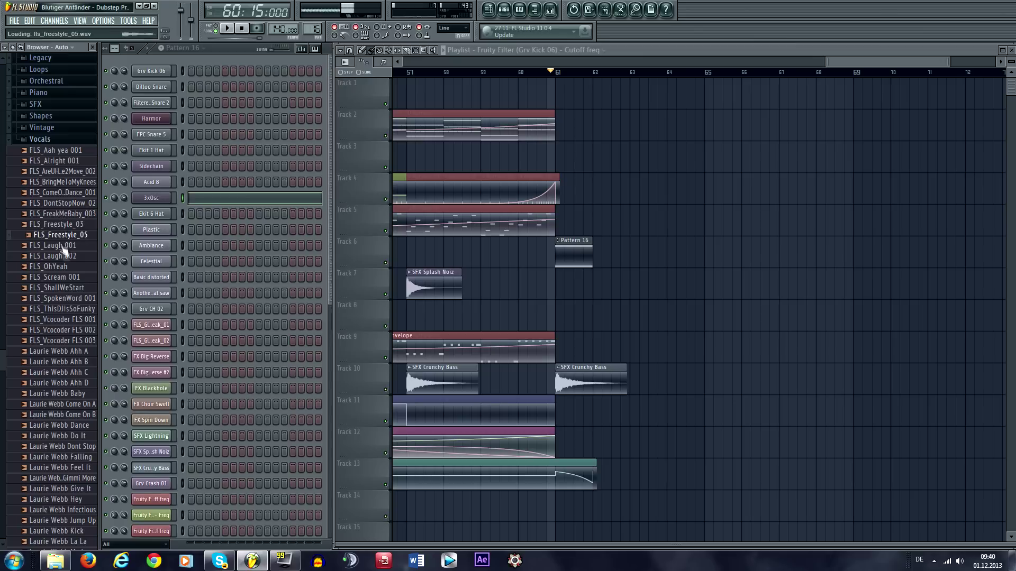
pyautogui.click(70, 204)
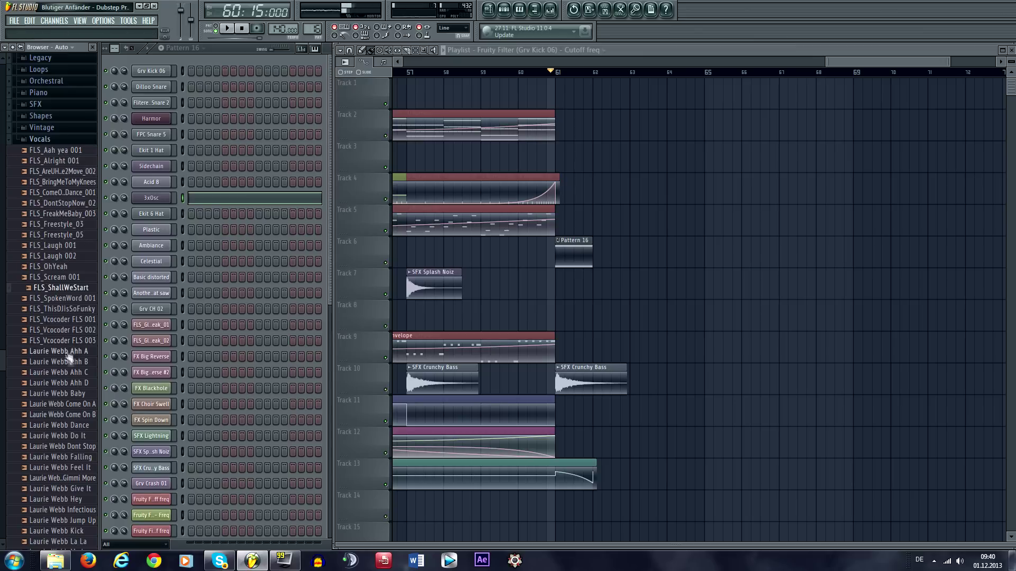
# Compare the Ahh C, Ahh B and Ahh A vocal samples by previewing them one after another
pyautogui.scroll(-3, 64, 349)
pyautogui.click(63, 332)
pyautogui.click(64, 278)
pyautogui.click(73, 268)
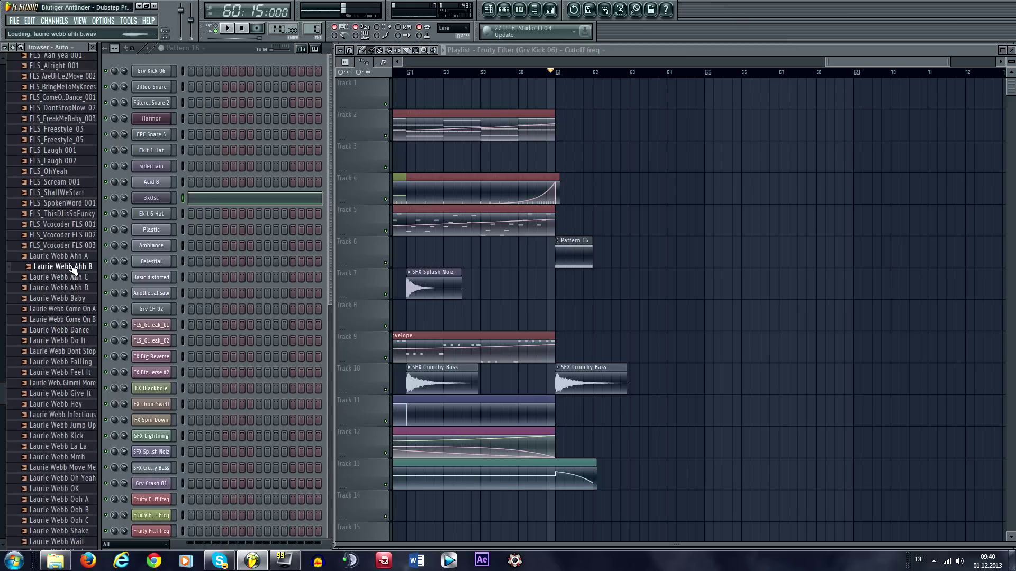
pyautogui.press('Up')
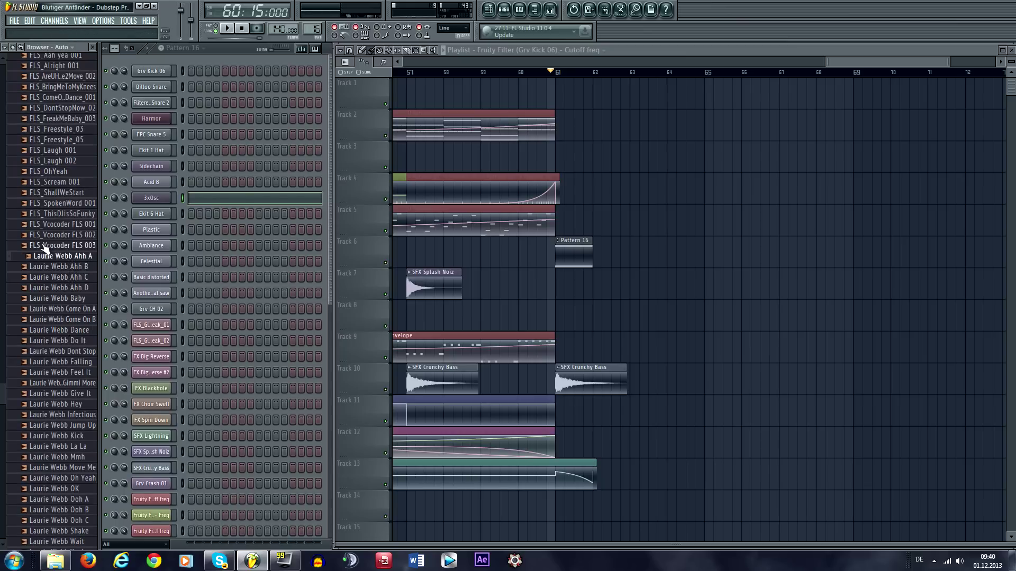
# Play the arrangement from bar 53 and audition the Ahh B and Ahh A vocal samples over it
pyautogui.moveTo(448, 353); pyautogui.dragTo(686, 338)
pyautogui.click(395, 73)
pyautogui.moveTo(572, 312); pyautogui.dragTo(448, 80)
pyautogui.press('space')
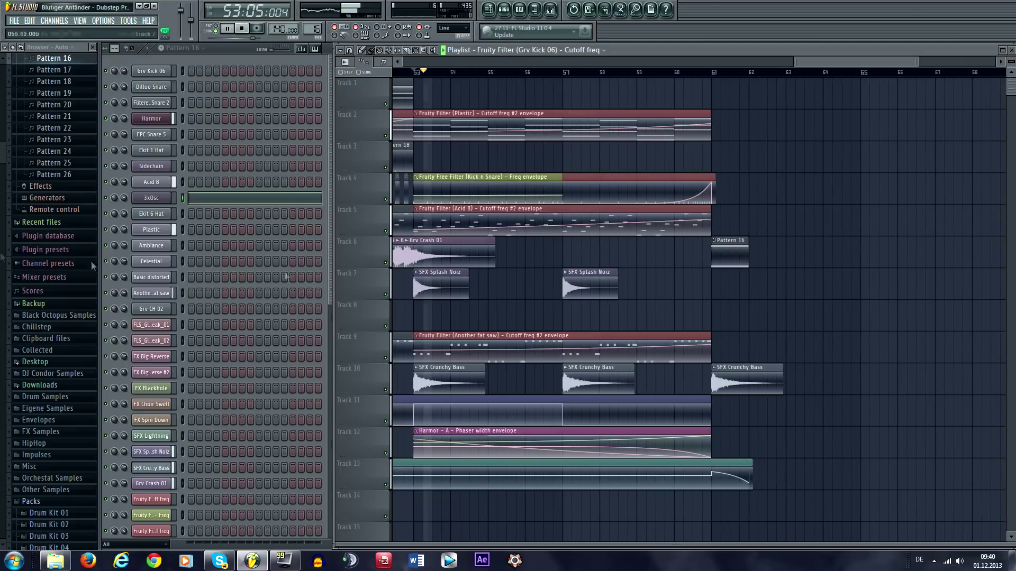
pyautogui.scroll(-10, 80, 434)
pyautogui.click(84, 375)
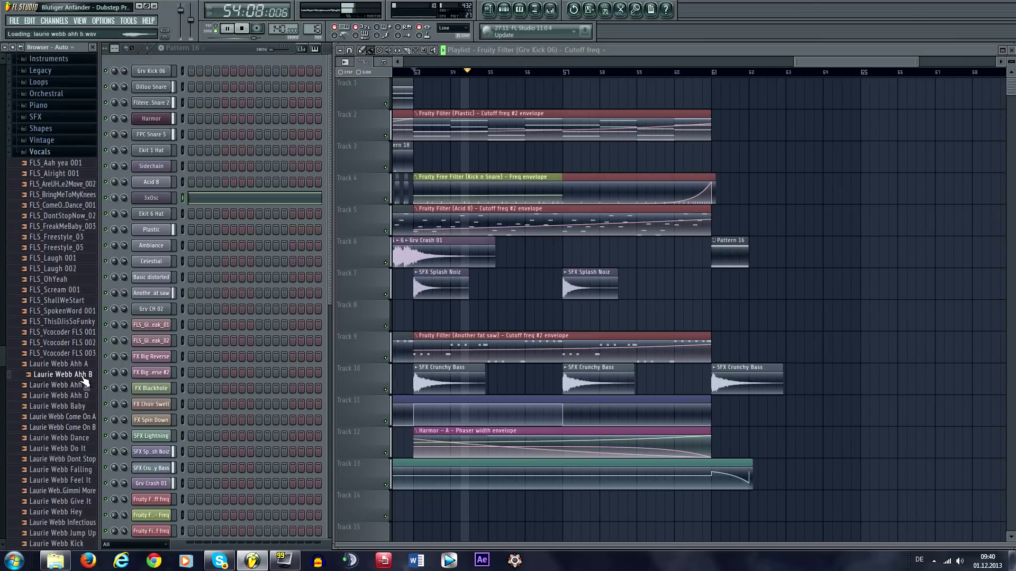
pyautogui.press('Up')
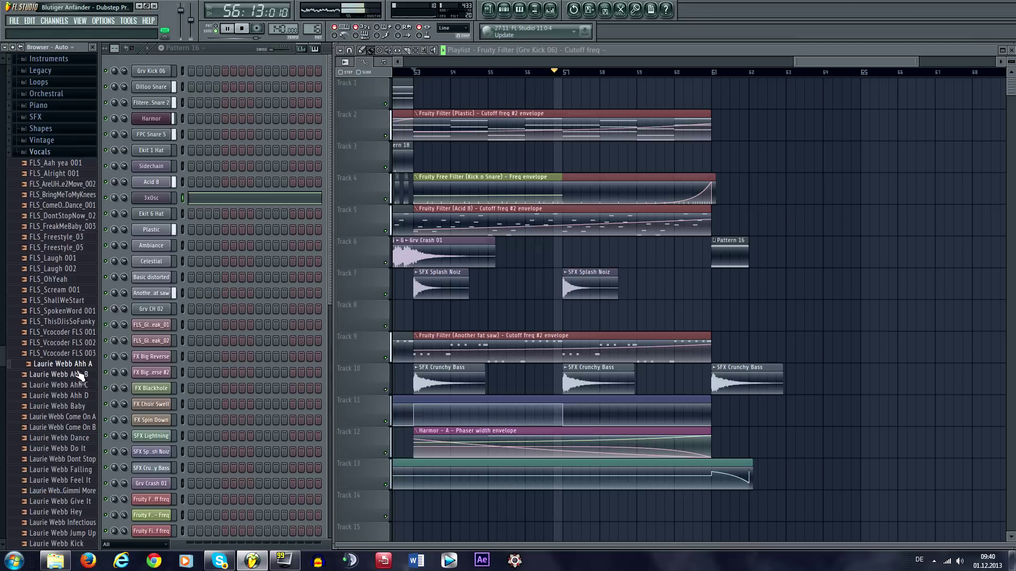
# Place the Ahh B vocal sample on Track 8 at bar 61 and stop playback
pyautogui.moveTo(78, 375); pyautogui.dragTo(716, 325)
pyautogui.hscroll(3, 777, 312)
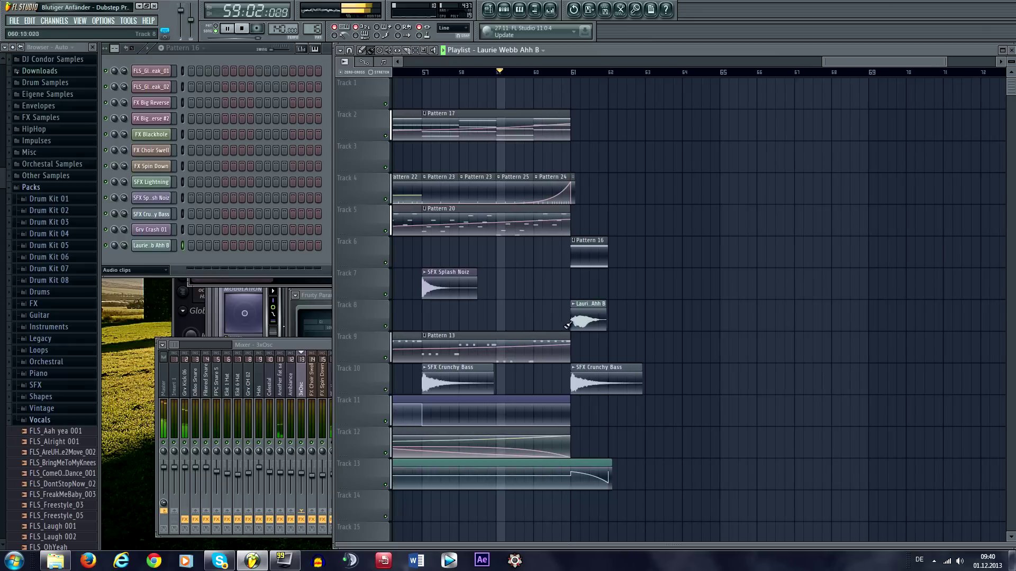
pyautogui.scroll(3, 601, 330)
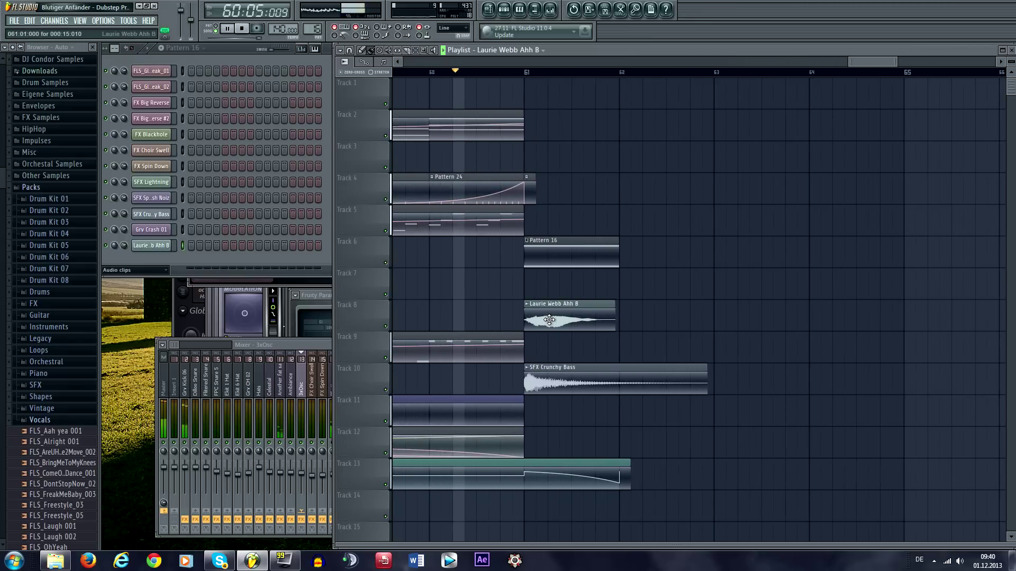
pyautogui.moveTo(621, 319); pyautogui.dragTo(497, 366)
pyautogui.press('space')
# Rename the Ahh B sample channel as Vocals and link it to free mixer track 26
pyautogui.scroll(3, 516, 334)
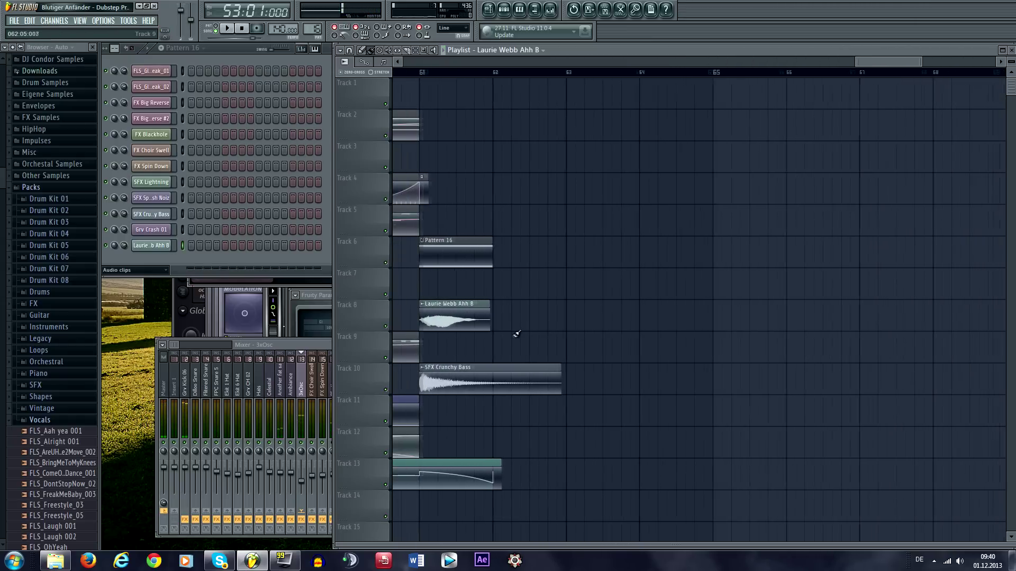
pyautogui.doubleClick(456, 323)
pyautogui.click(503, 178)
pyautogui.write('Vocals')
pyautogui.press('Return')
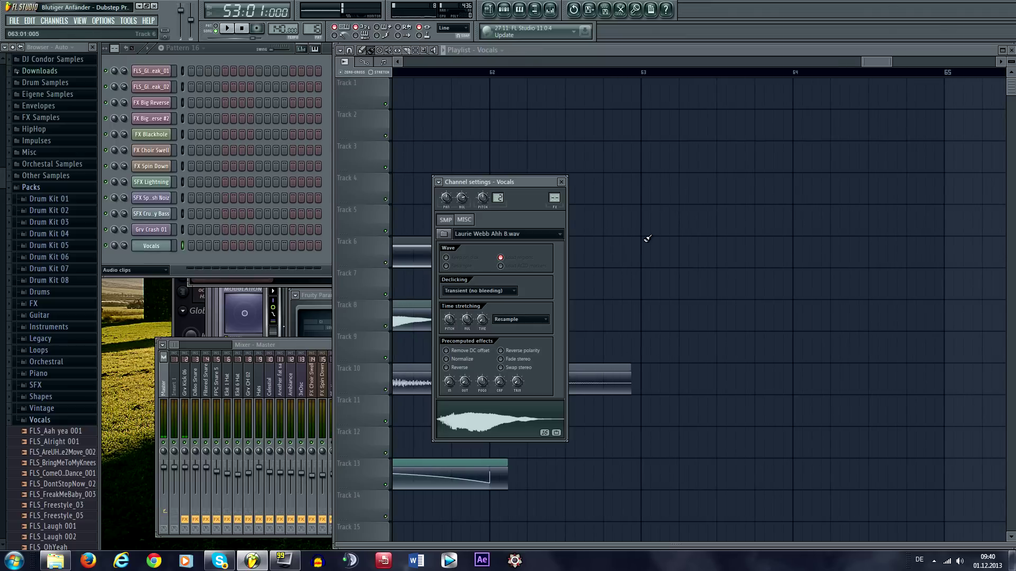
pyautogui.hotkey('ctrl', 'l')
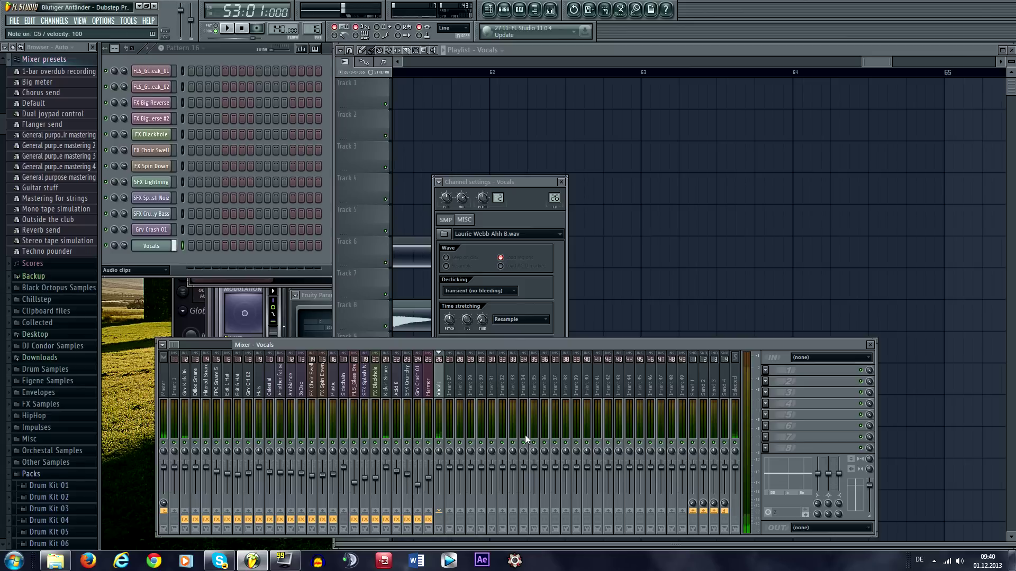
# Load Fruity Parametric EQ 2 in slot 8 of the Vocals mixer track, with a steep low cut, slight mid boosts and slightly reduced highs
pyautogui.click(766, 449)
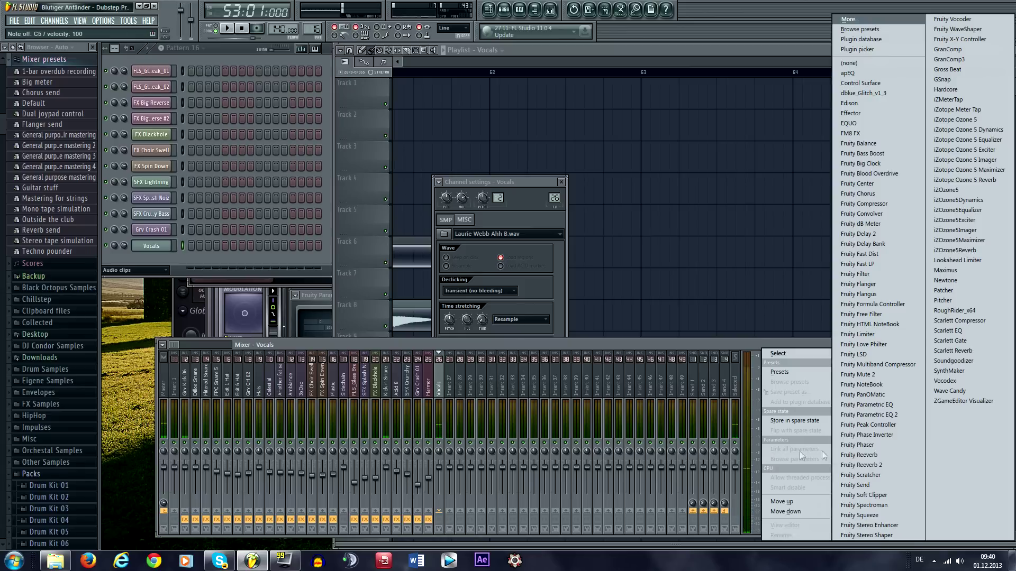
pyautogui.click(903, 414)
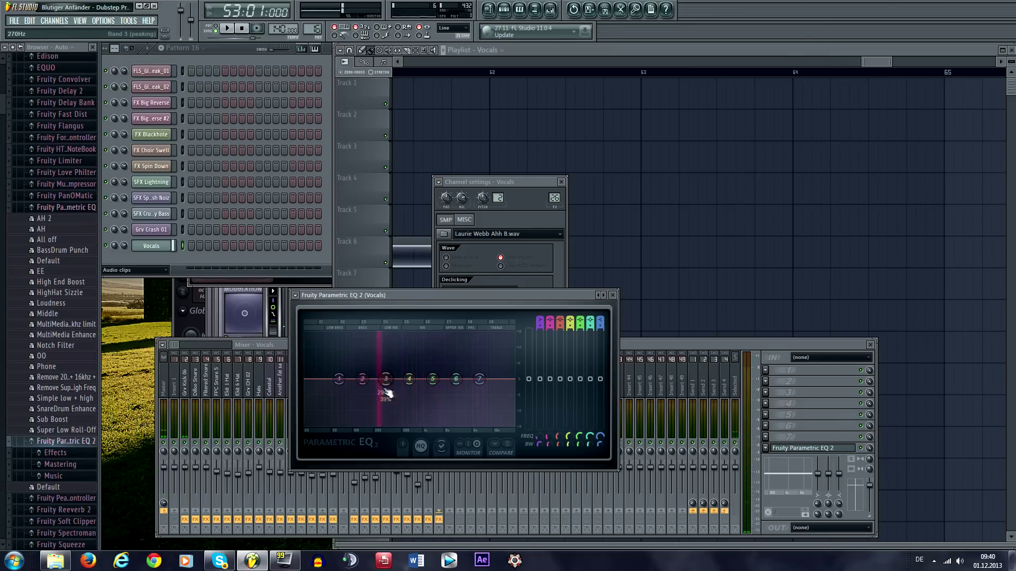
pyautogui.moveTo(478, 378); pyautogui.dragTo(472, 385)
pyautogui.moveTo(385, 379); pyautogui.dragTo(361, 424)
pyautogui.moveTo(538, 325); pyautogui.dragTo(539, 317)
pyautogui.press('q')
pyautogui.moveTo(410, 391); pyautogui.dragTo(458, 383)
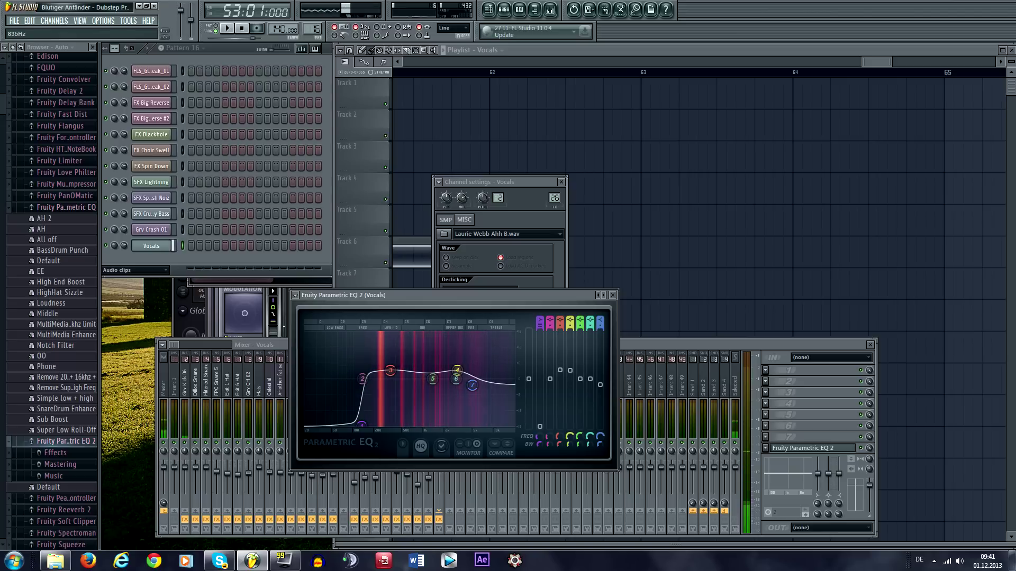
# Add Fruity Reeverb 2 in slot 5 and Fruity Stereo Enhancer in slot 7 of the Vocals mixer track
pyautogui.click(766, 416)
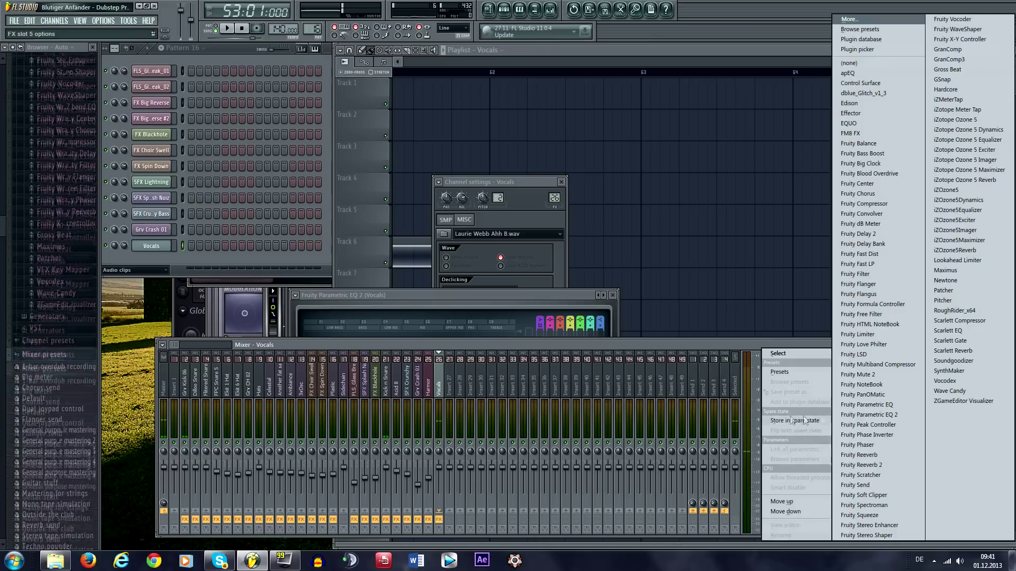
pyautogui.click(887, 466)
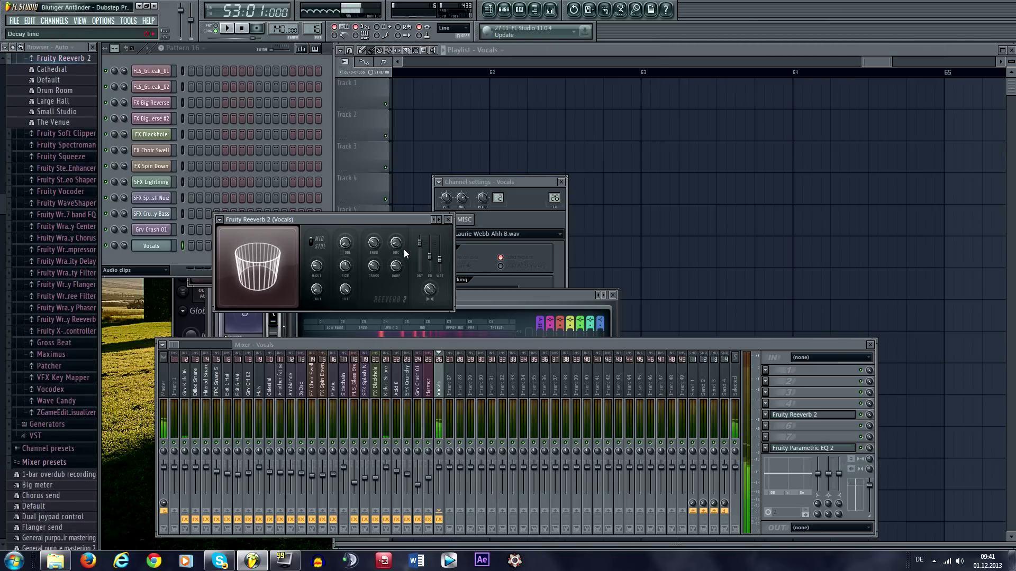
pyautogui.click(766, 437)
pyautogui.click(867, 490)
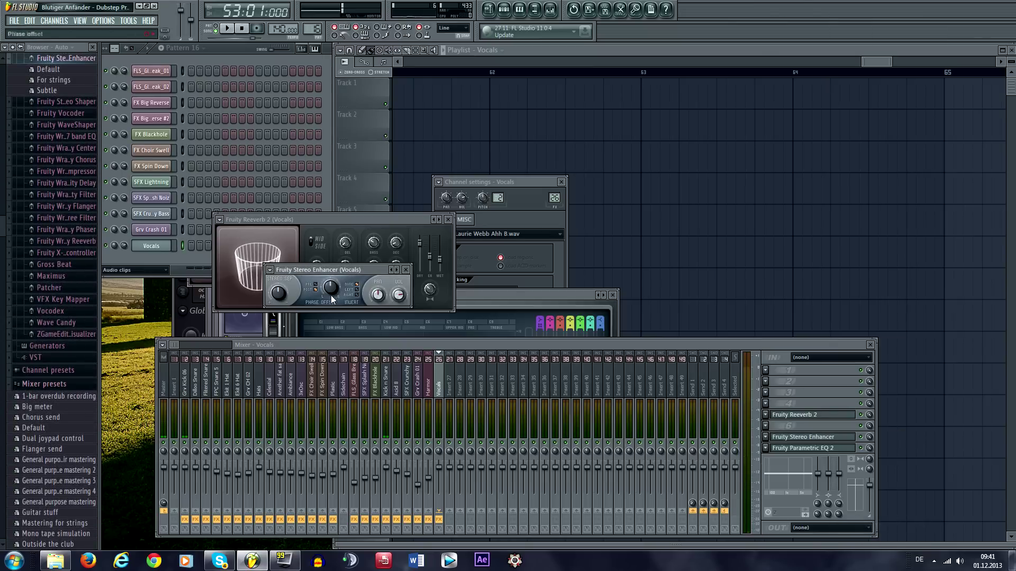
# Return to the playlist and play the closing hit with the vocal from just before bar 61
pyautogui.click(677, 172)
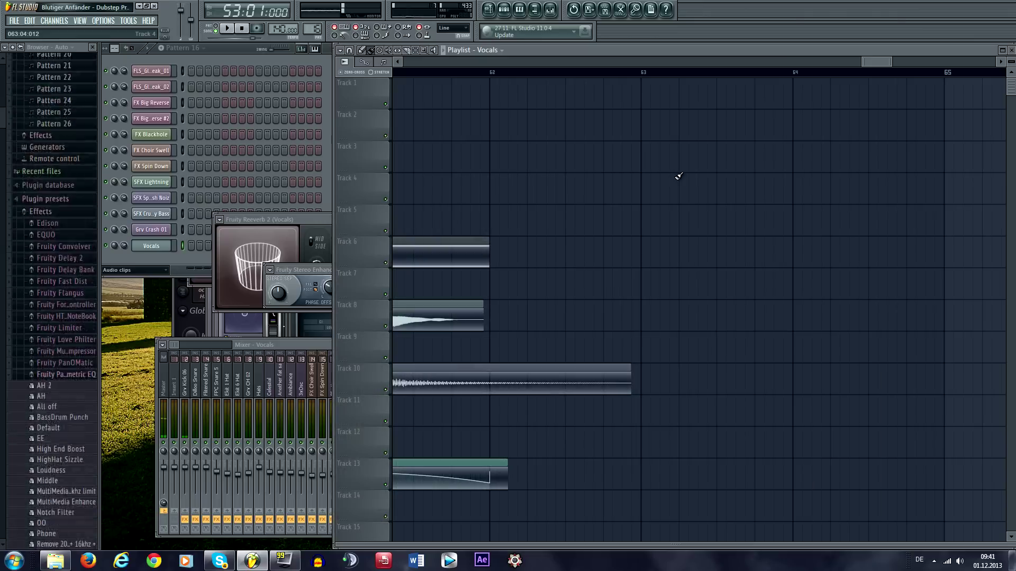
pyautogui.scroll(-4, 554, 278)
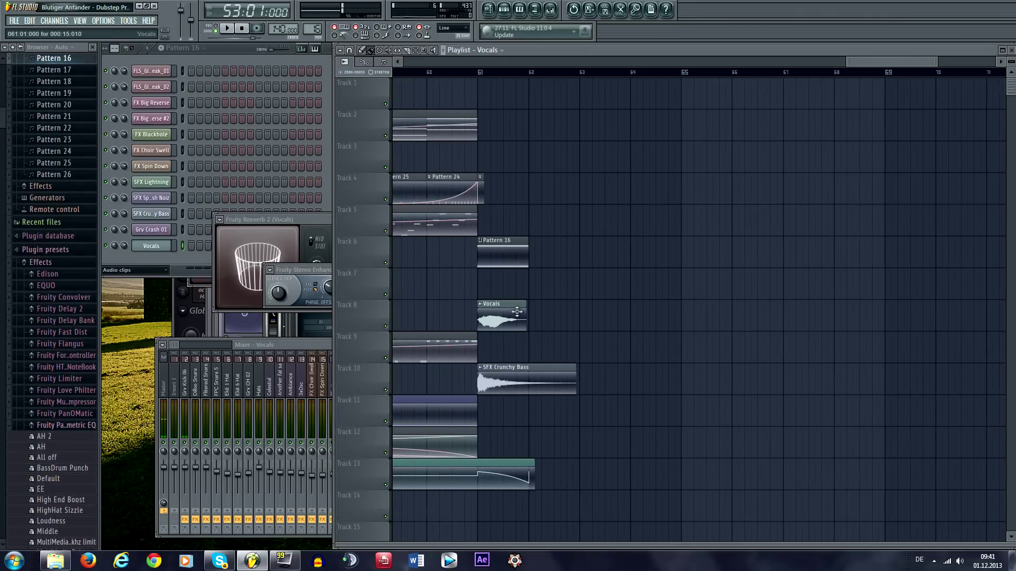
pyautogui.scroll(4, 509, 315)
pyautogui.scroll(1, 524, 316)
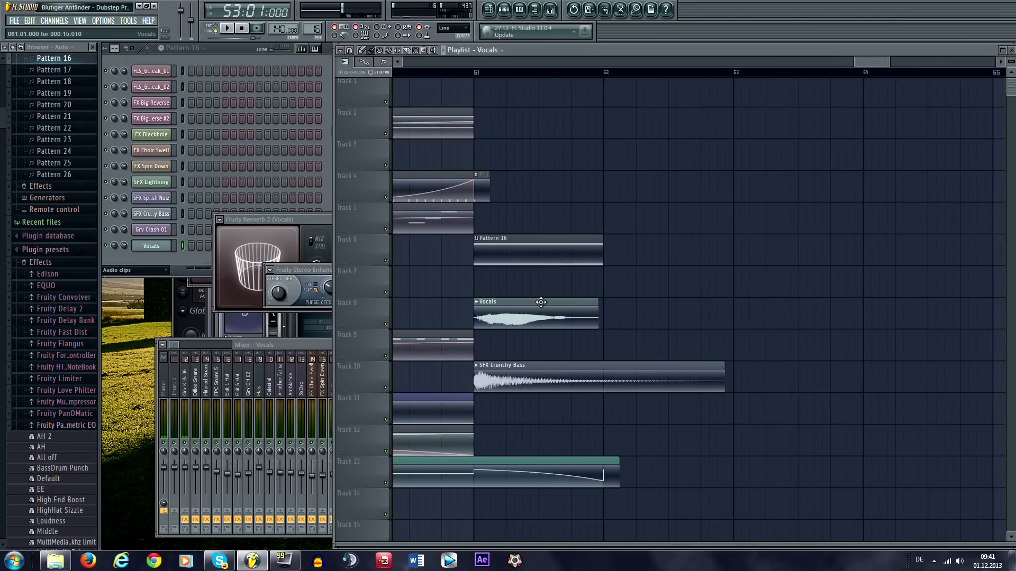
pyautogui.click(468, 73)
pyautogui.moveTo(415, 233)
pyautogui.mouseDown()
pyautogui.moveTo(540, 240)
pyautogui.moveTo(423, 246)
pyautogui.mouseUp()
pyautogui.press('space')
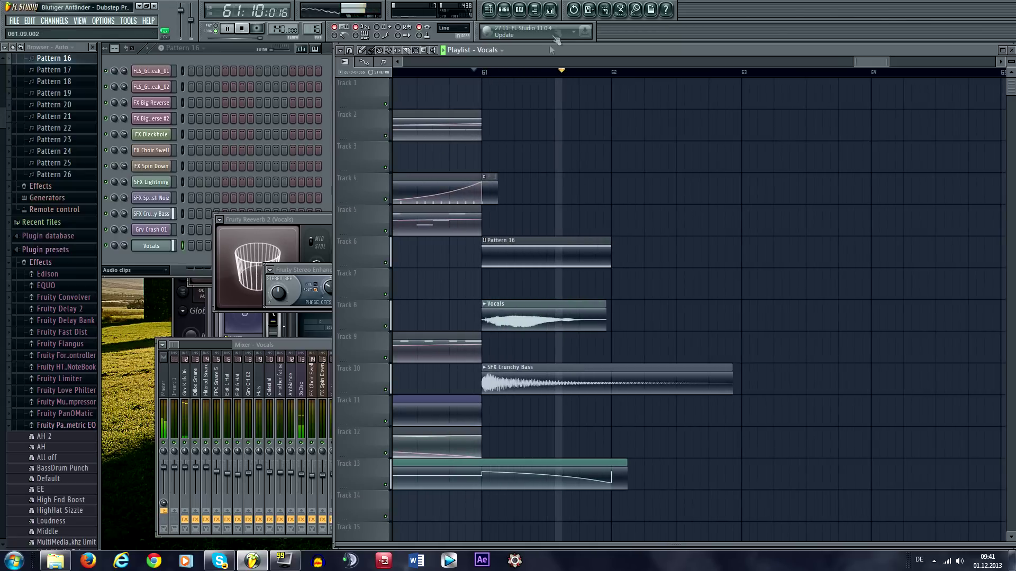
# Lower the Vocals mixer track's volume to about 77% (-5.6 dB) and replay the closing hit
pyautogui.press('space')
pyautogui.press('F9')
pyautogui.moveTo(438, 467); pyautogui.dragTo(438, 470)
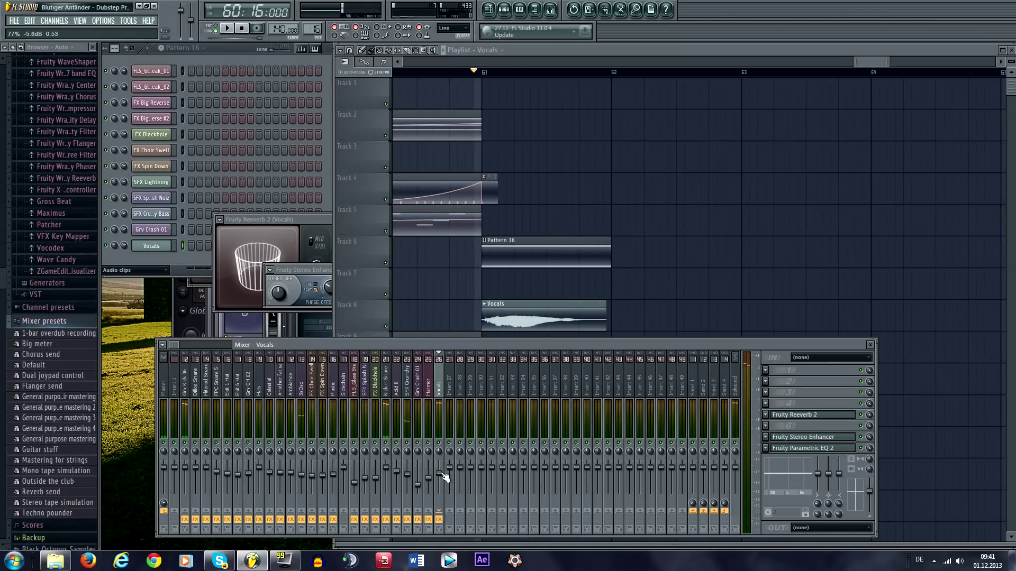
pyautogui.press('space')
pyautogui.press('space')
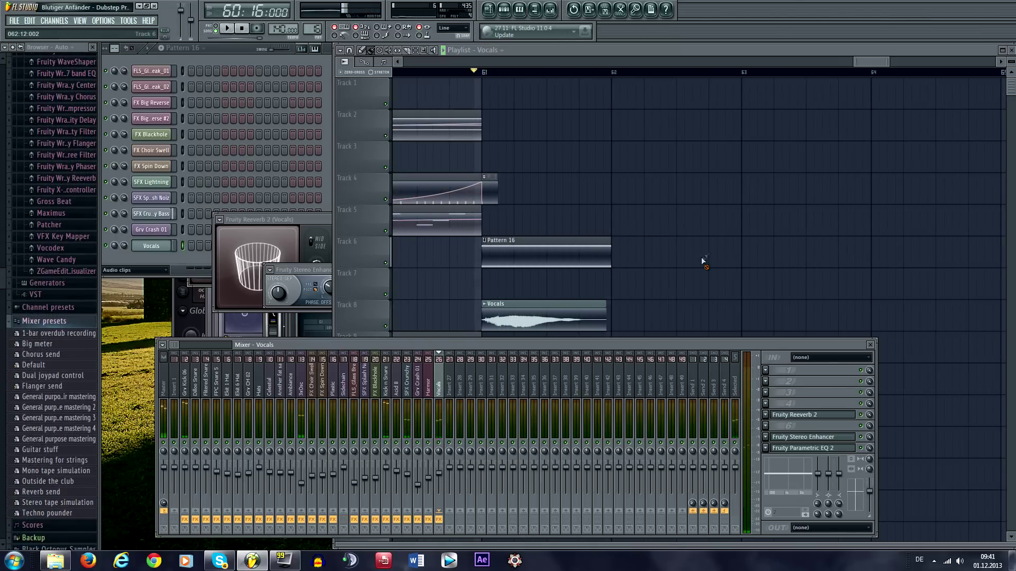
# Find the FX Big Reverse #2 clip on track 7 before bar 21 and open its channel settings
pyautogui.rightClick(702, 259)
pyautogui.scroll(-2, 708, 255)
pyautogui.scroll(2, 707, 255)
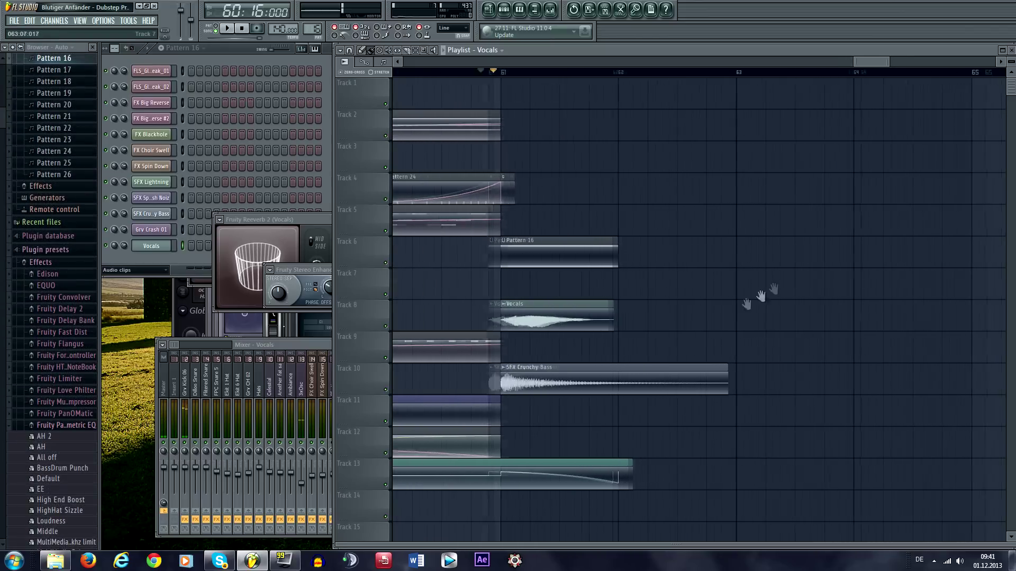
pyautogui.moveTo(761, 295); pyautogui.dragTo(633, 333)
pyautogui.scroll(-3, 632, 334)
pyautogui.scroll(2, 688, 341)
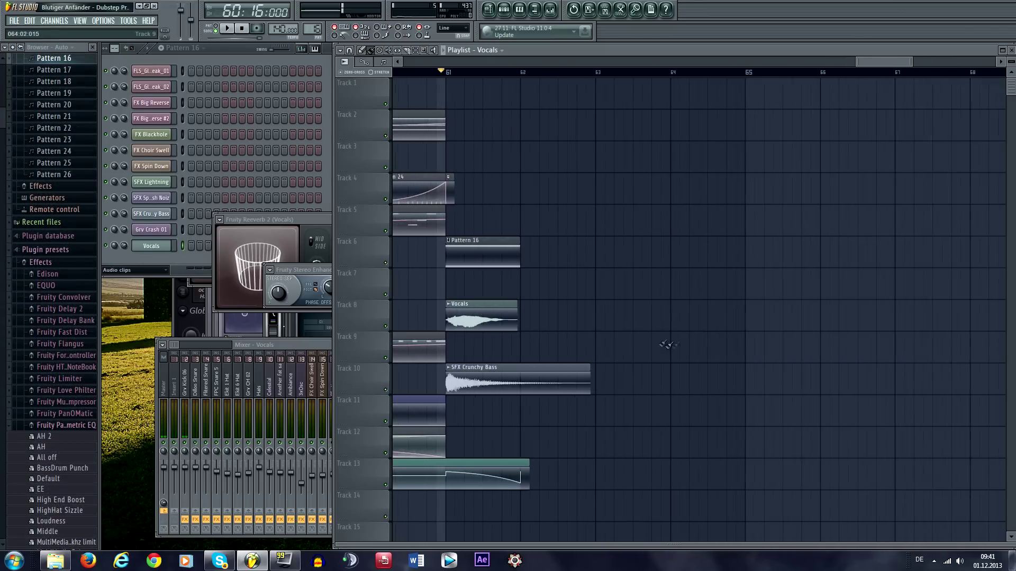
pyautogui.click(13, 48)
pyautogui.moveTo(629, 243); pyautogui.dragTo(737, 327)
pyautogui.scroll(-2, 688, 328)
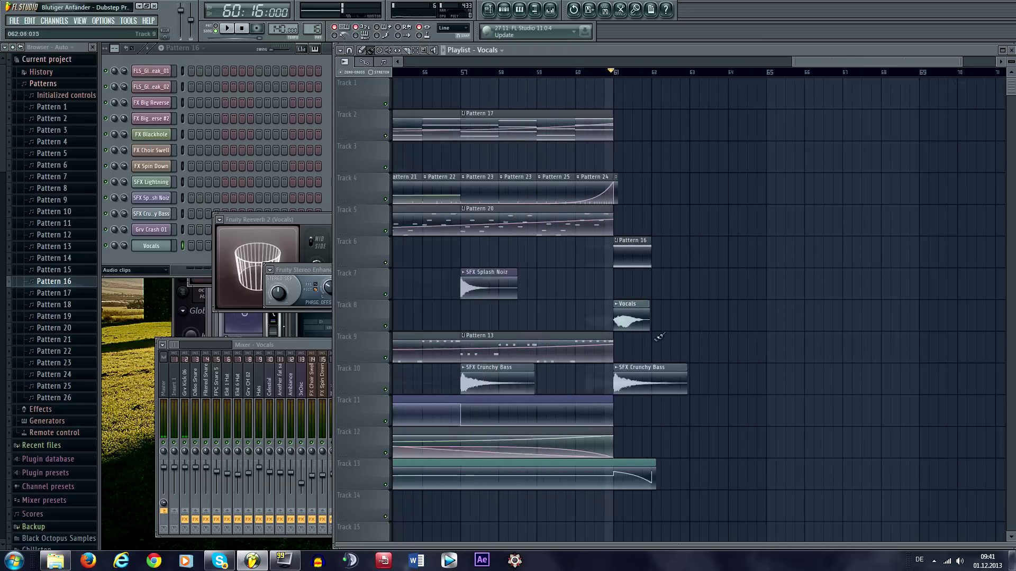
pyautogui.scroll(-4, 656, 339)
pyautogui.scroll(3, 486, 340)
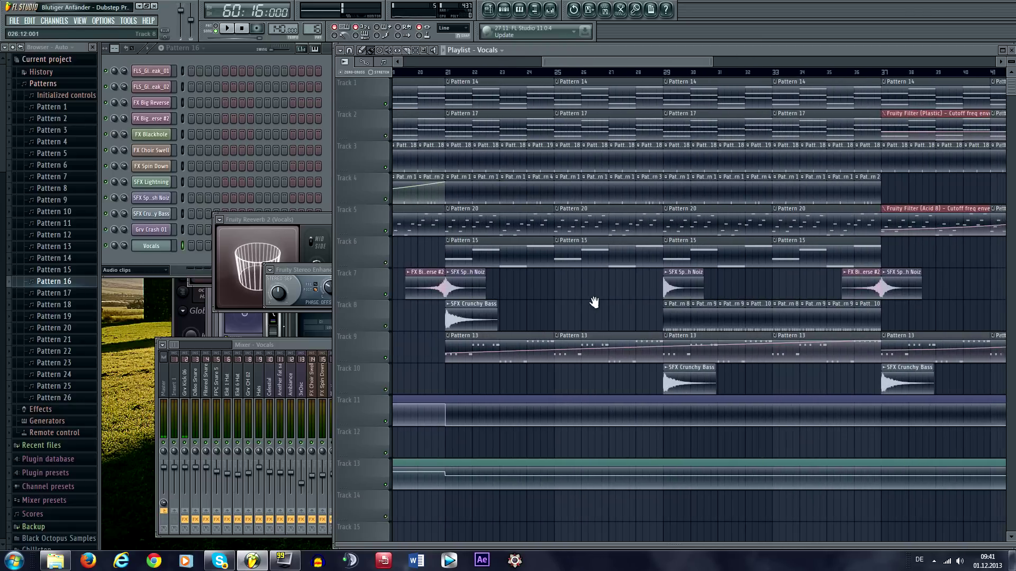
pyautogui.scroll(-3, 560, 307)
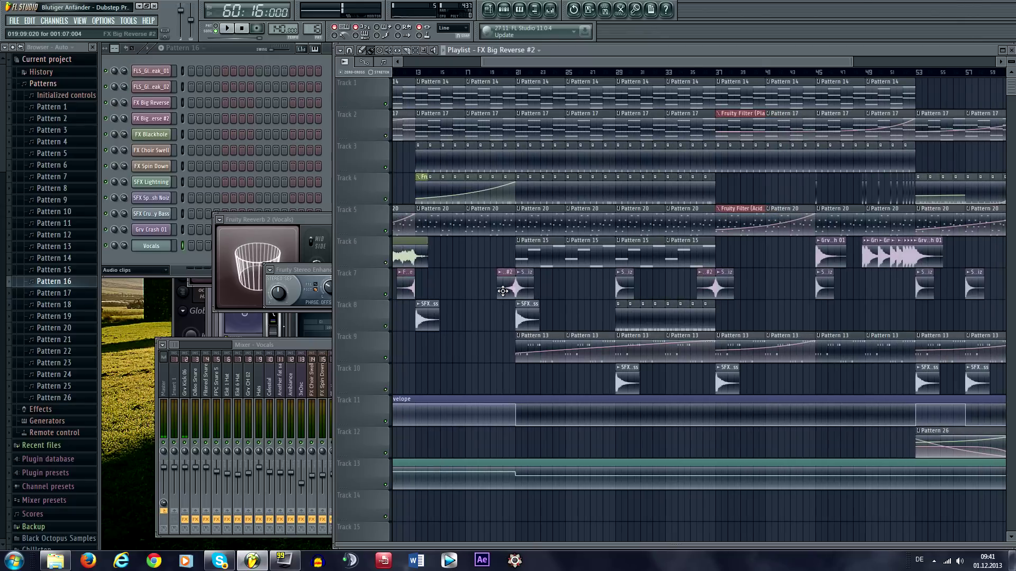
pyautogui.doubleClick(503, 291)
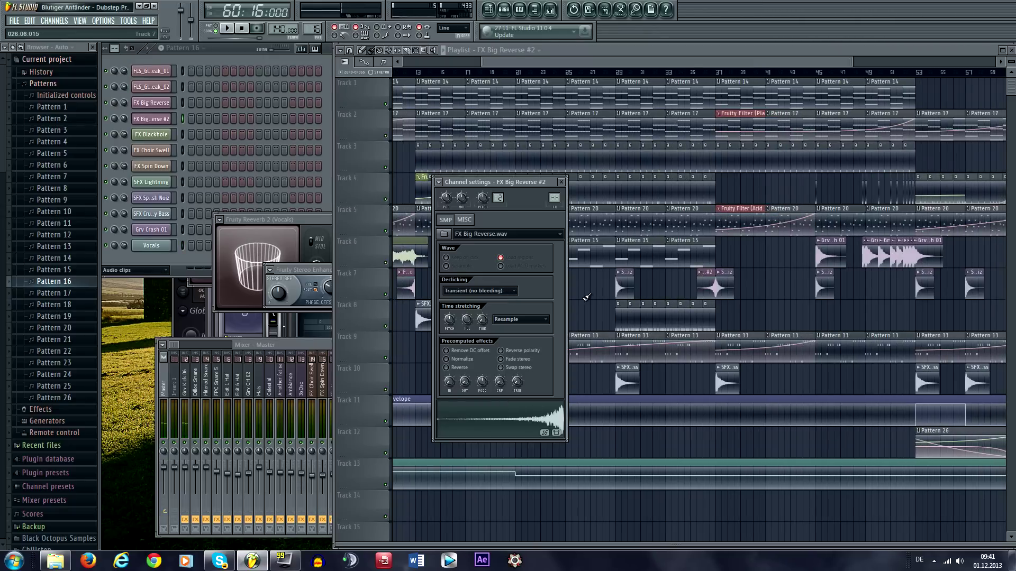
# Place an FX Big Reverse #2 clip on track 7 so it ends at bar 62, and play the ending
pyautogui.moveTo(607, 287); pyautogui.dragTo(553, 288)
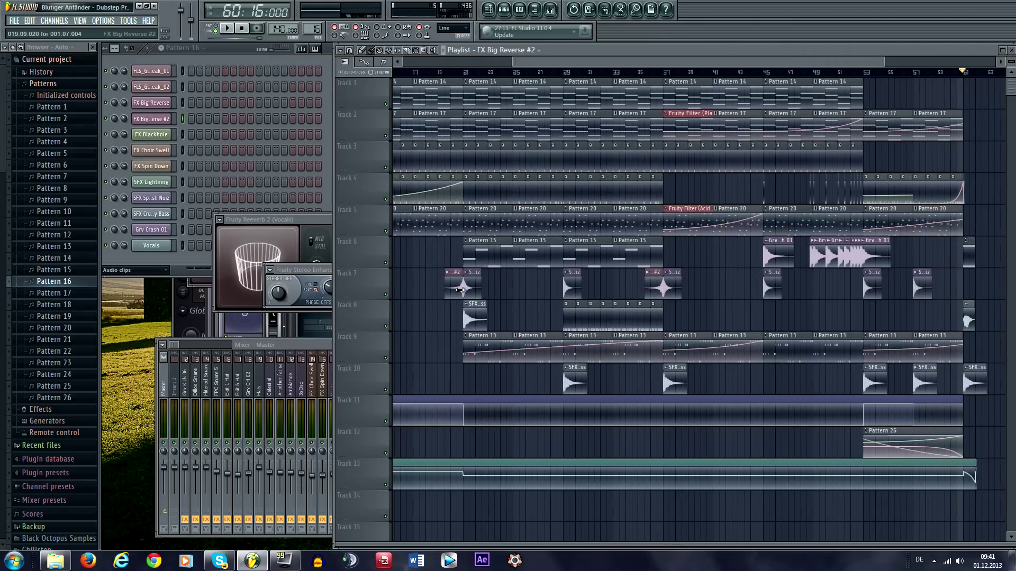
pyautogui.scroll(6, 799, 308)
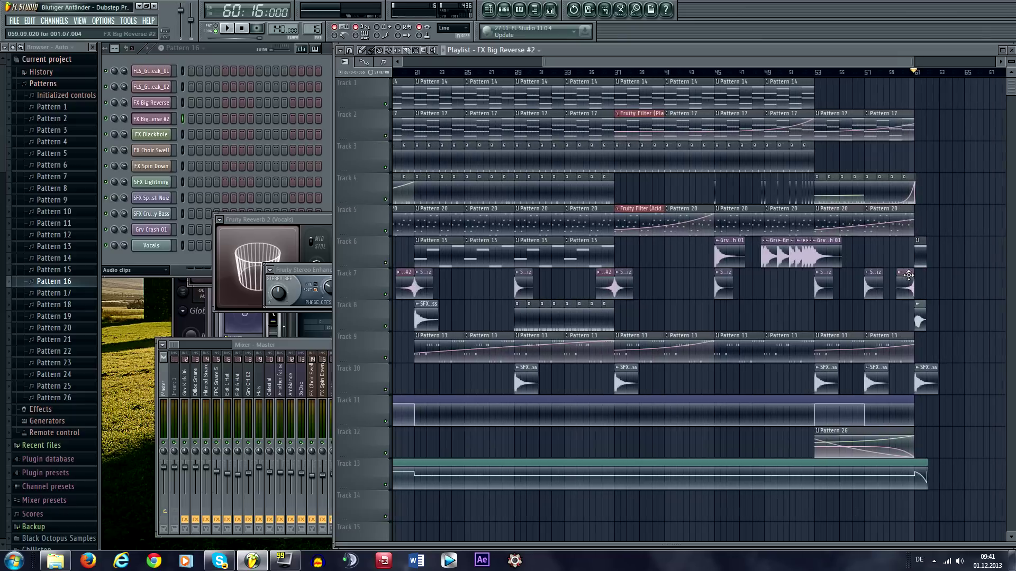
pyautogui.moveTo(793, 310); pyautogui.dragTo(569, 316)
pyautogui.moveTo(608, 288); pyautogui.dragTo(689, 289)
pyautogui.press('space')
pyautogui.moveTo(855, 59); pyautogui.dragTo(865, 55)
pyautogui.press('space')
# Check the clips of the closing hit between bars 61 and 62 and save the project
pyautogui.scroll(-5, 582, 274)
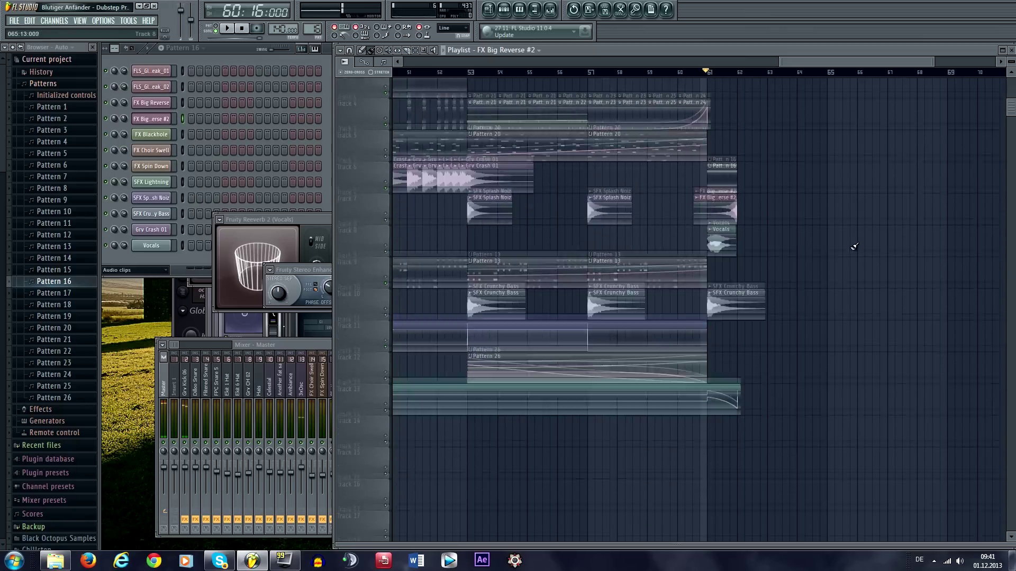
pyautogui.scroll(5, 847, 244)
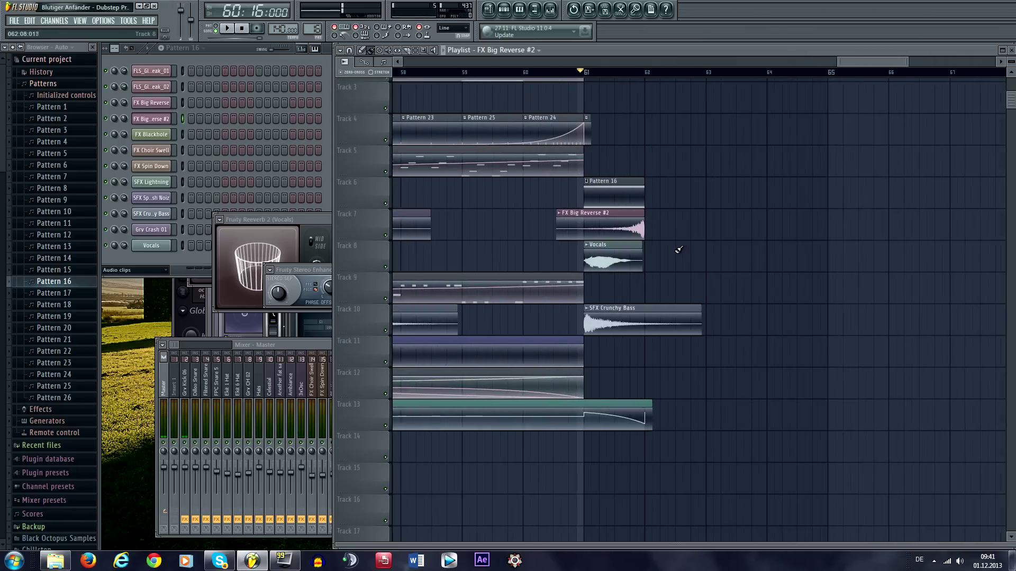
pyautogui.scroll(5, 593, 324)
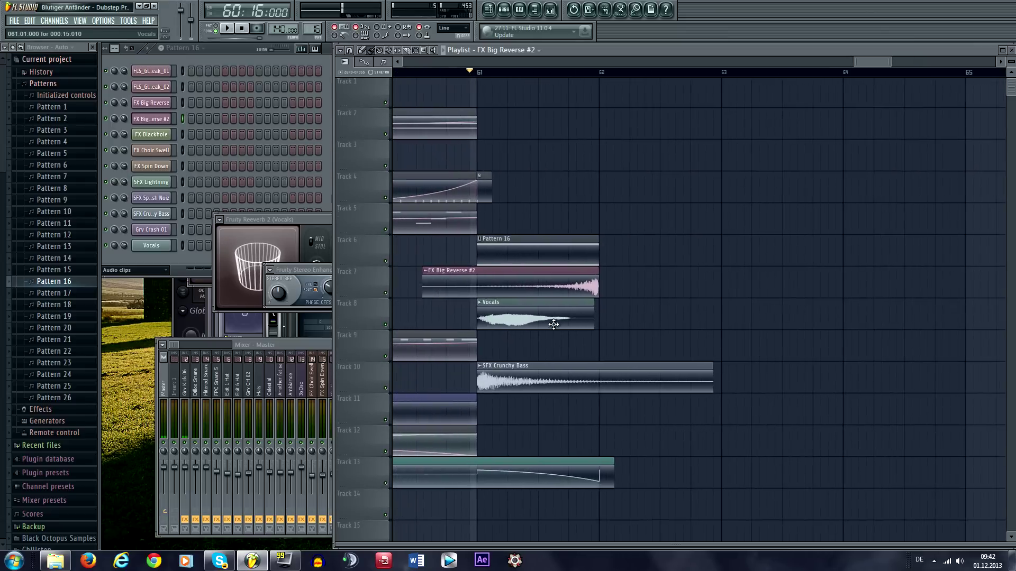
pyautogui.hscroll(-1, 593, 323)
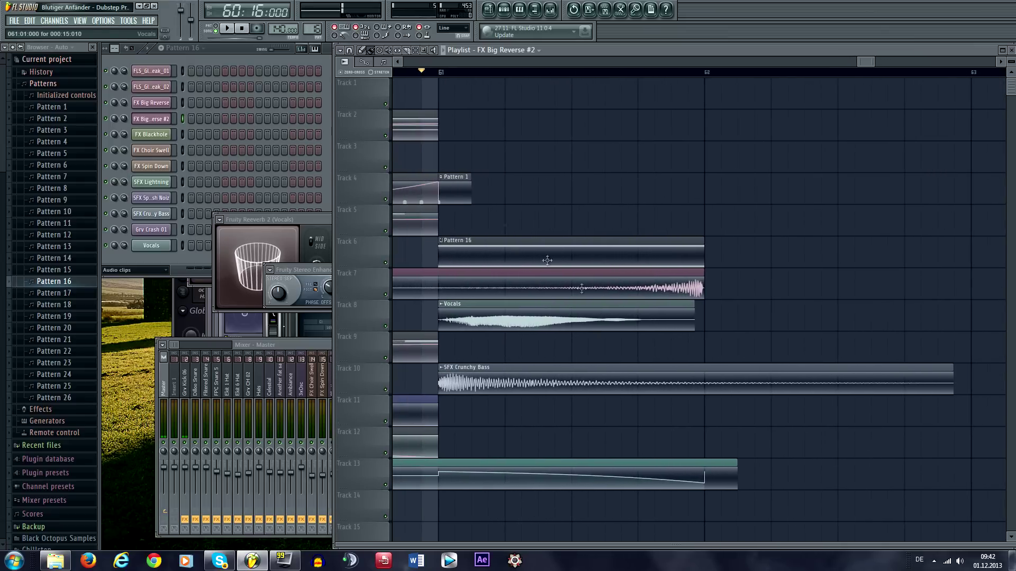
pyautogui.click(13, 22)
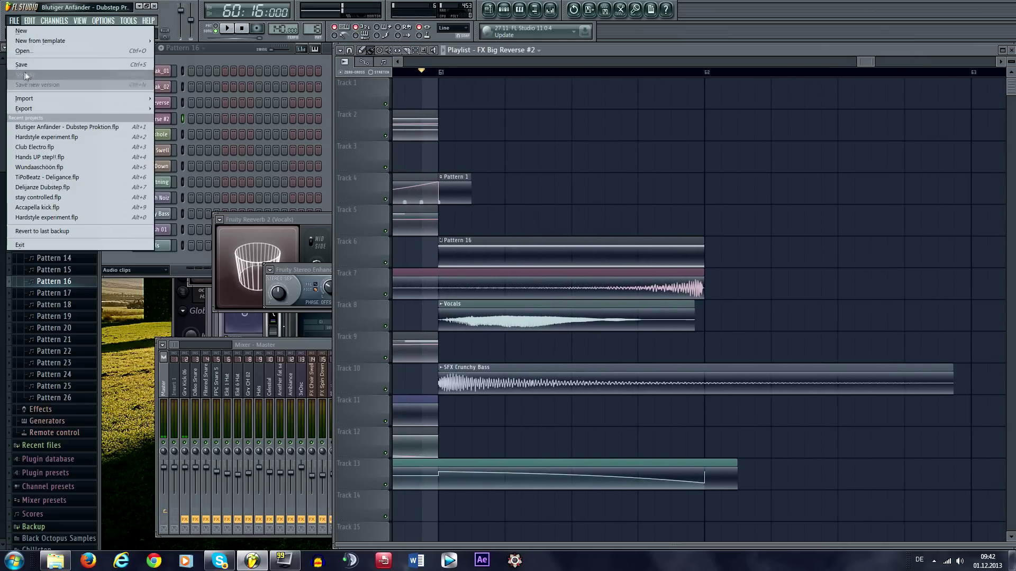
pyautogui.click(30, 65)
# Open the recent project TiPoBeatz - Deligance.flp
pyautogui.moveTo(754, 170); pyautogui.dragTo(688, 161)
pyautogui.scroll(-1, 731, 175)
pyautogui.scroll(1, 732, 177)
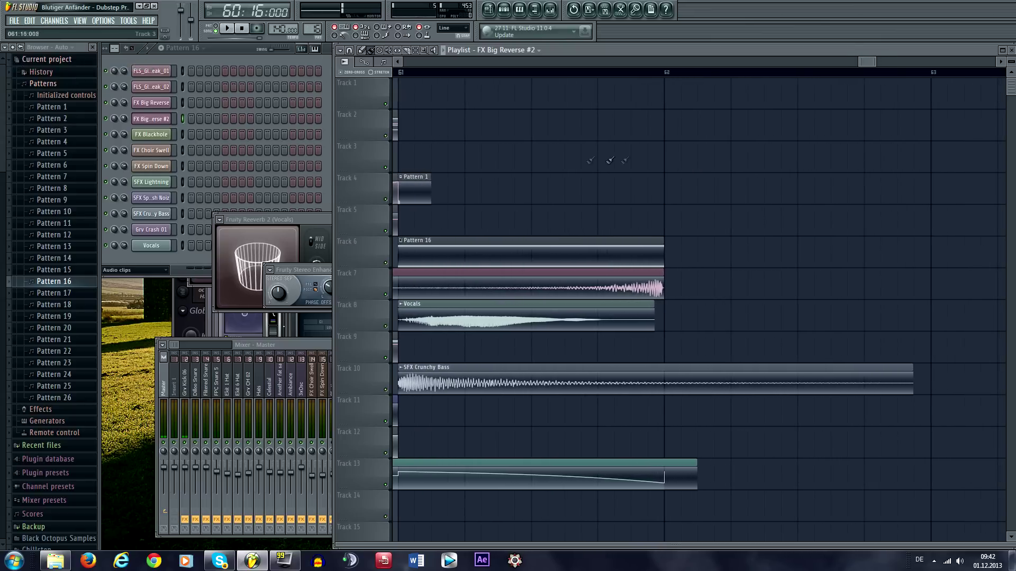
pyautogui.click(14, 21)
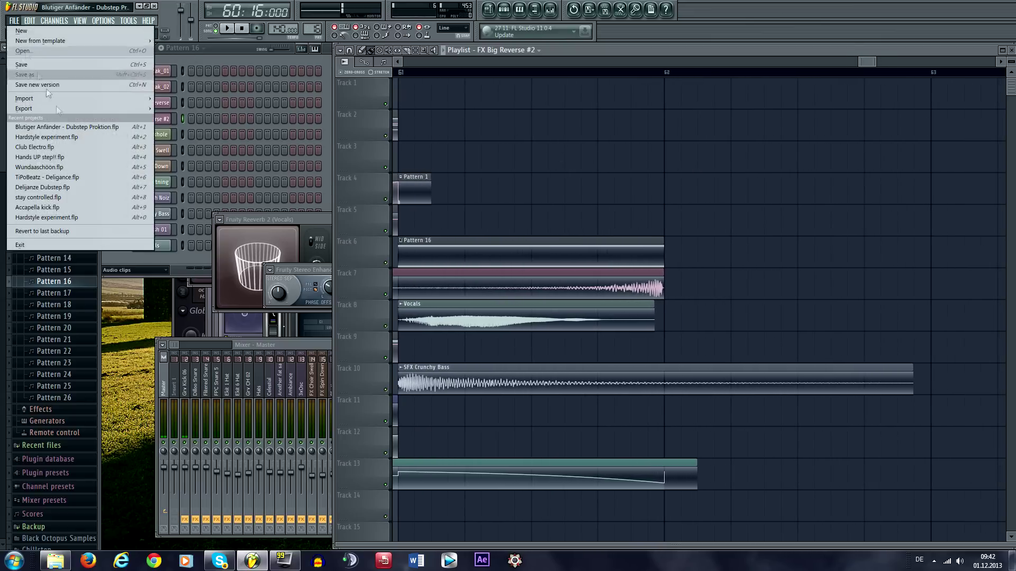
pyautogui.click(55, 187)
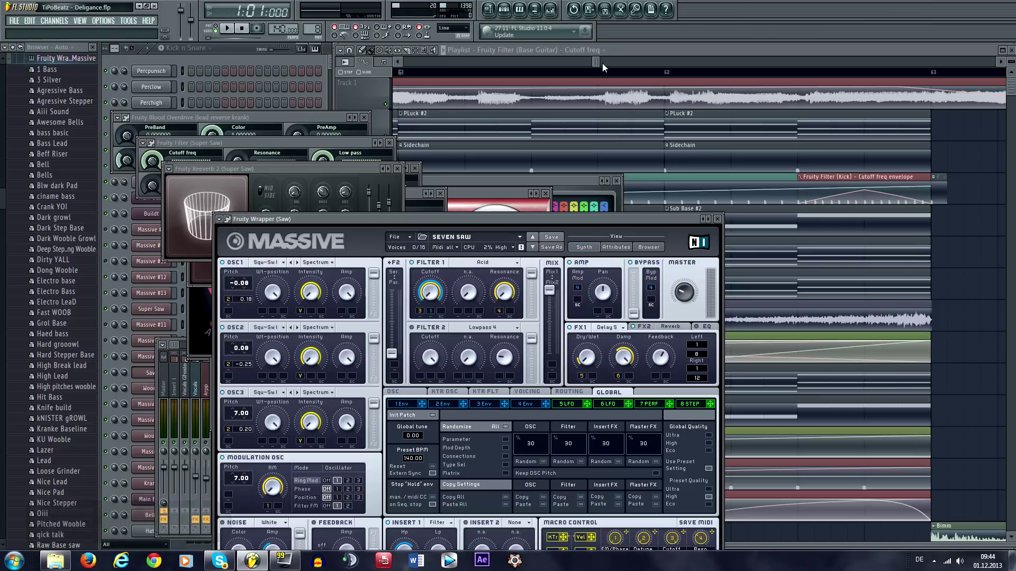
# Go to the vocal clips on track 1 around bar 17 and set the play position to bar 16
pyautogui.moveTo(609, 62); pyautogui.dragTo(465, 60)
pyautogui.scroll(4, 704, 96)
pyautogui.moveTo(517, 62); pyautogui.dragTo(496, 77)
pyautogui.click(499, 71)
pyautogui.moveTo(433, 62); pyautogui.dragTo(454, 62)
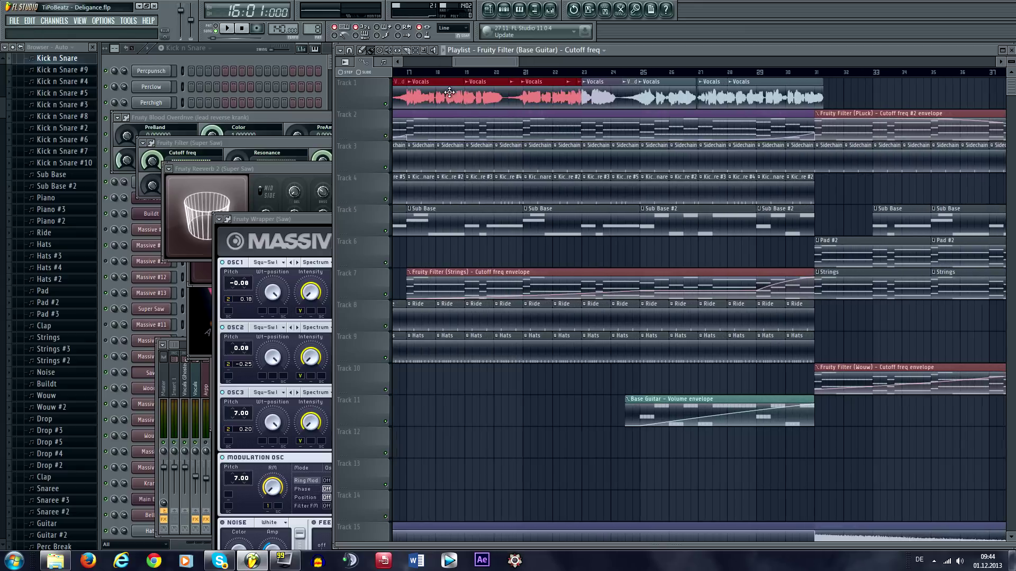
# Solo playlist track 1 and enlarge the track height to show the vocal waveforms
pyautogui.rightClick(381, 105)
pyautogui.moveTo(1009, 62); pyautogui.dragTo(1009, 101)
pyautogui.rightClick(925, 117)
pyautogui.moveTo(534, 146); pyautogui.dragTo(645, 148)
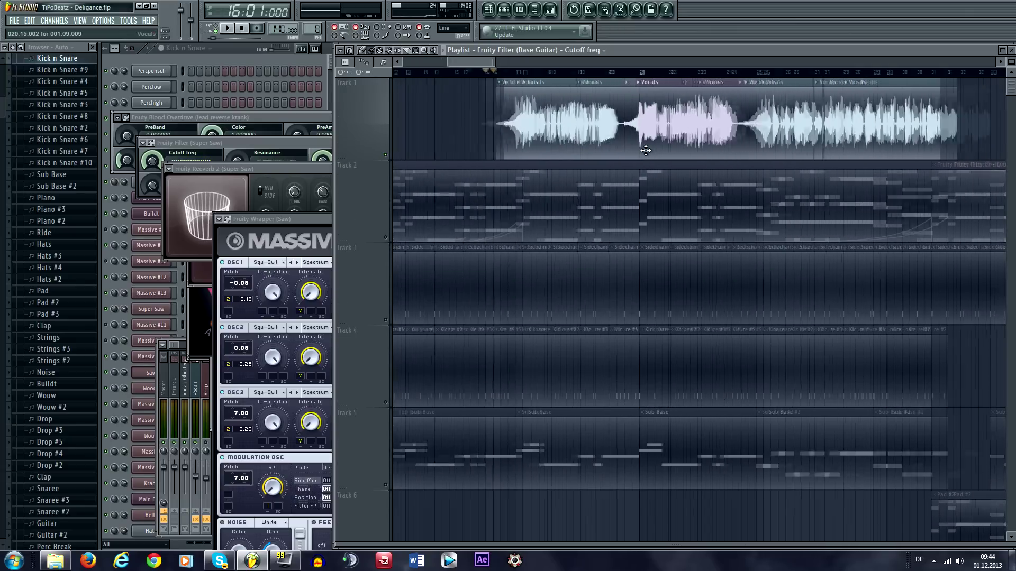
pyautogui.scroll(3, 654, 138)
pyautogui.scroll(-1, 653, 136)
pyautogui.scroll(4, 476, 119)
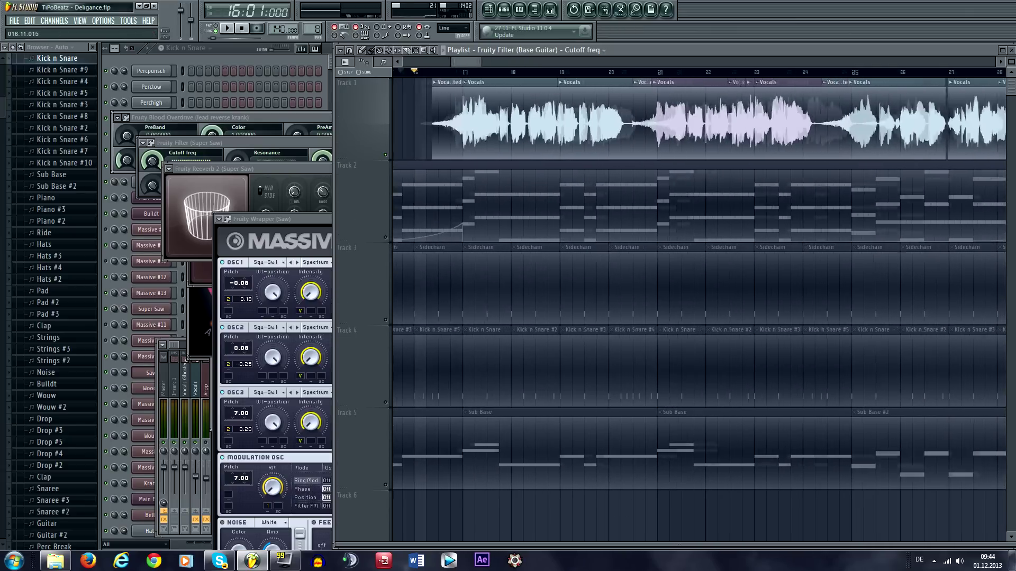
# Set the play position just before the first Vocals Ghosted clip in bar 16 and play its lead-in
pyautogui.click(497, 72)
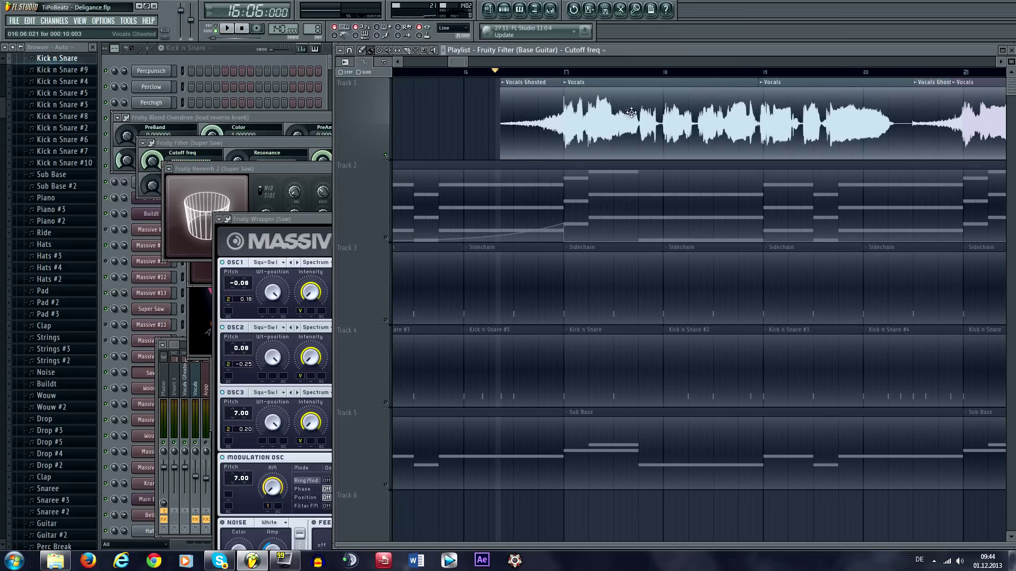
pyautogui.scroll(-1, 529, 106)
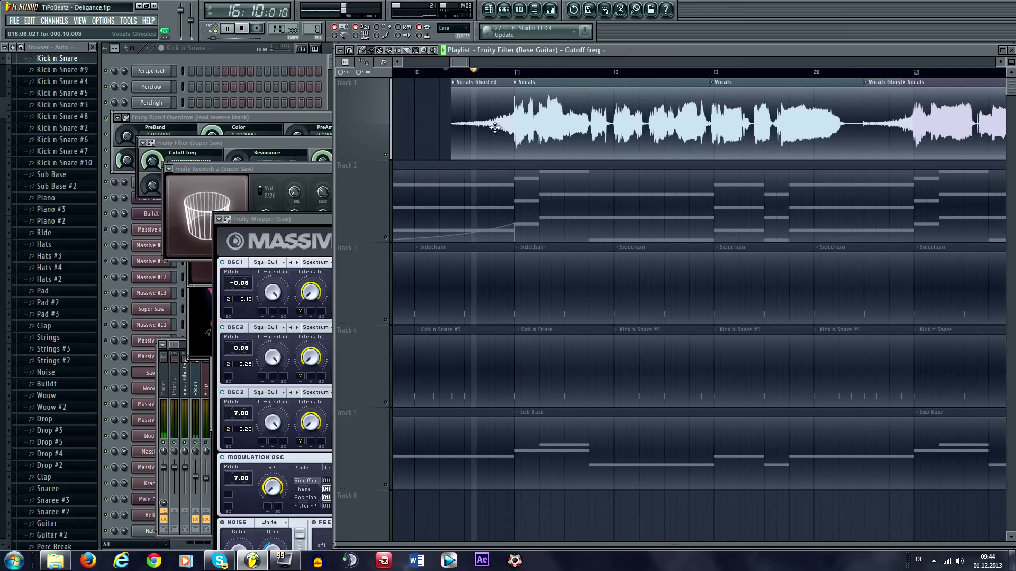
pyautogui.scroll(-1, 476, 127)
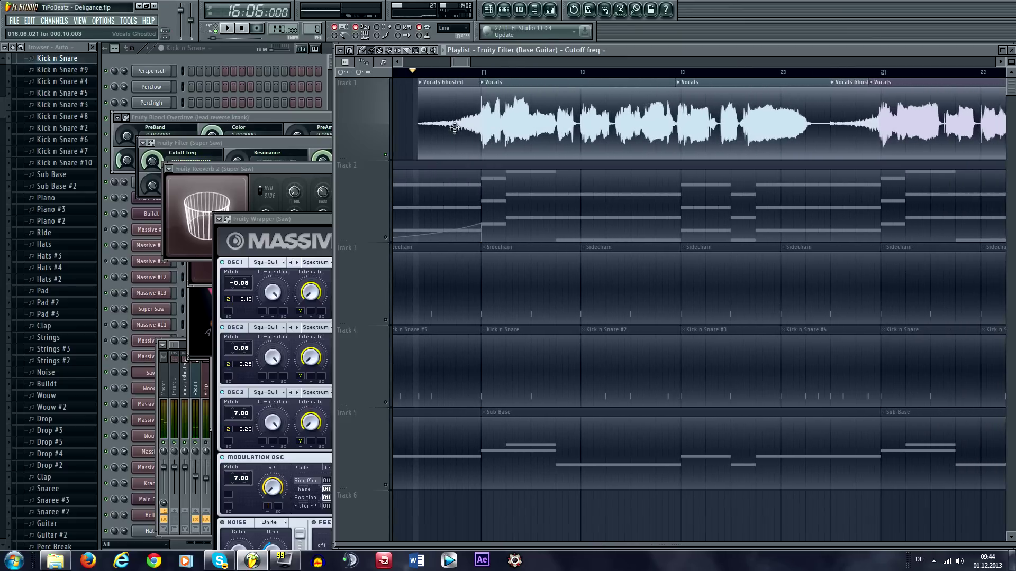
pyautogui.scroll(-1, 485, 128)
pyautogui.scroll(-2, 464, 69)
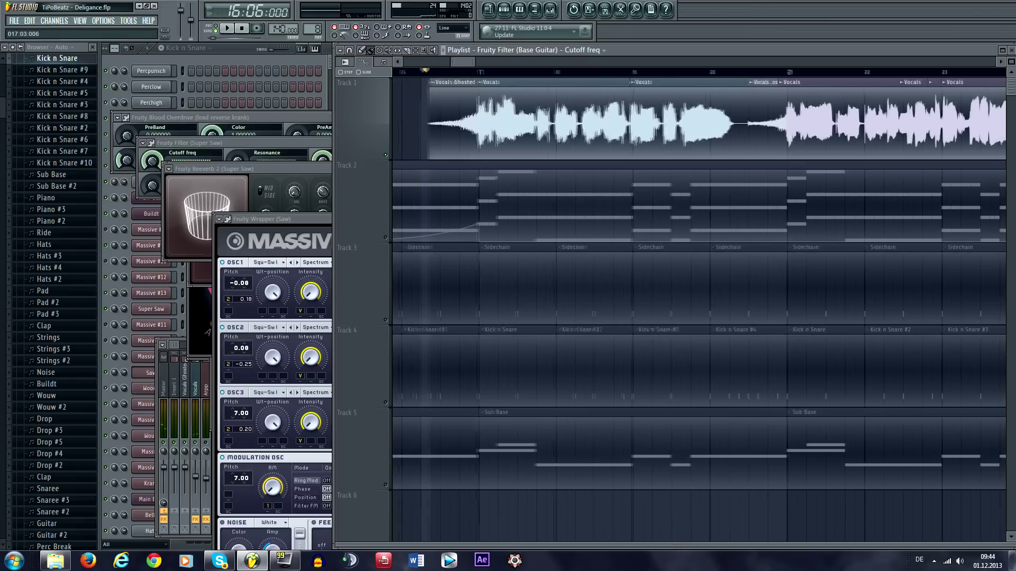
# Play the soloed vocals again from the Vocals Ghosted clip into the phrase at bar 17
pyautogui.moveTo(463, 65); pyautogui.dragTo(463, 65)
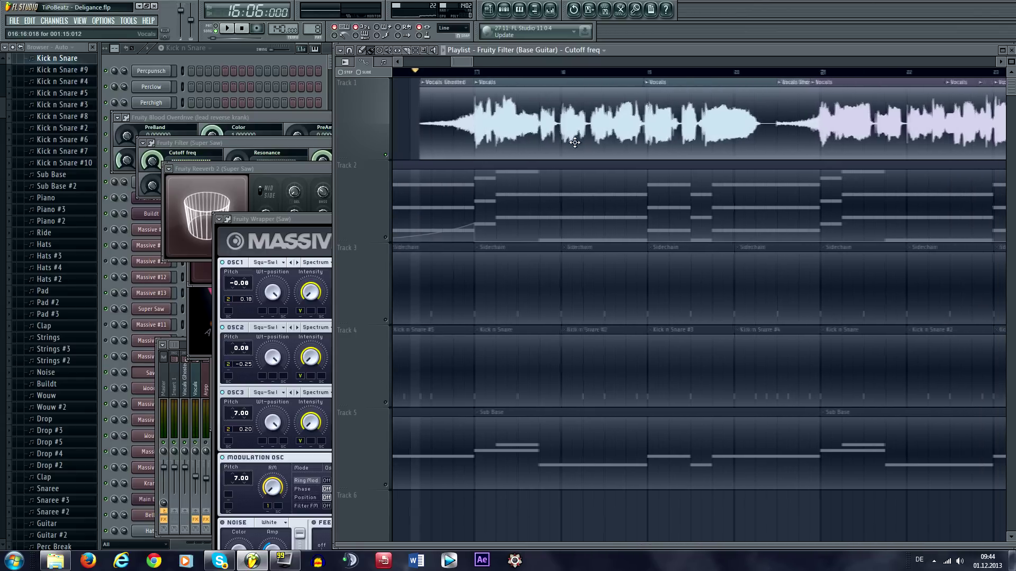
pyautogui.scroll(2, 462, 59)
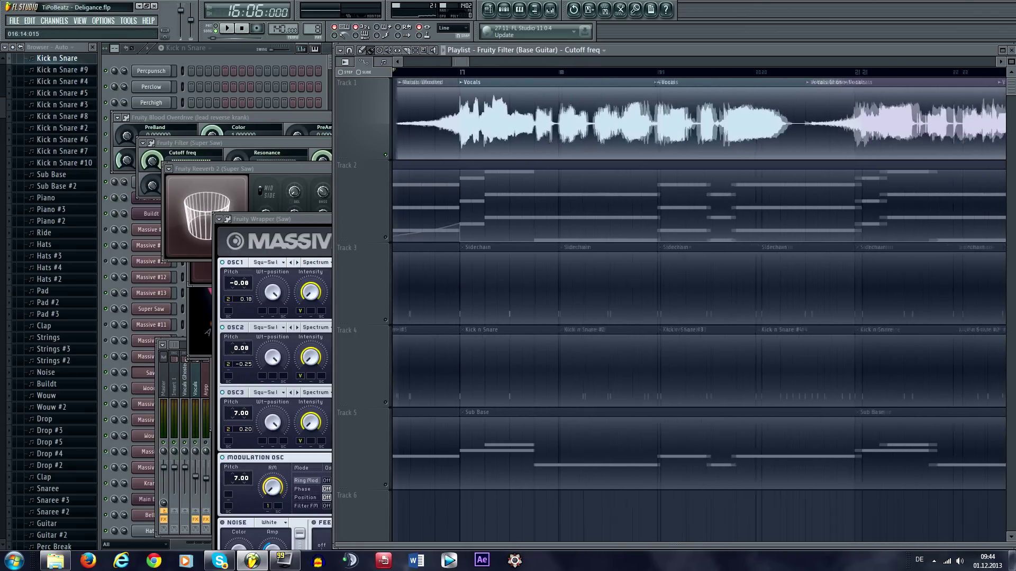
pyautogui.moveTo(571, 113); pyautogui.dragTo(491, 143)
pyautogui.press('space')
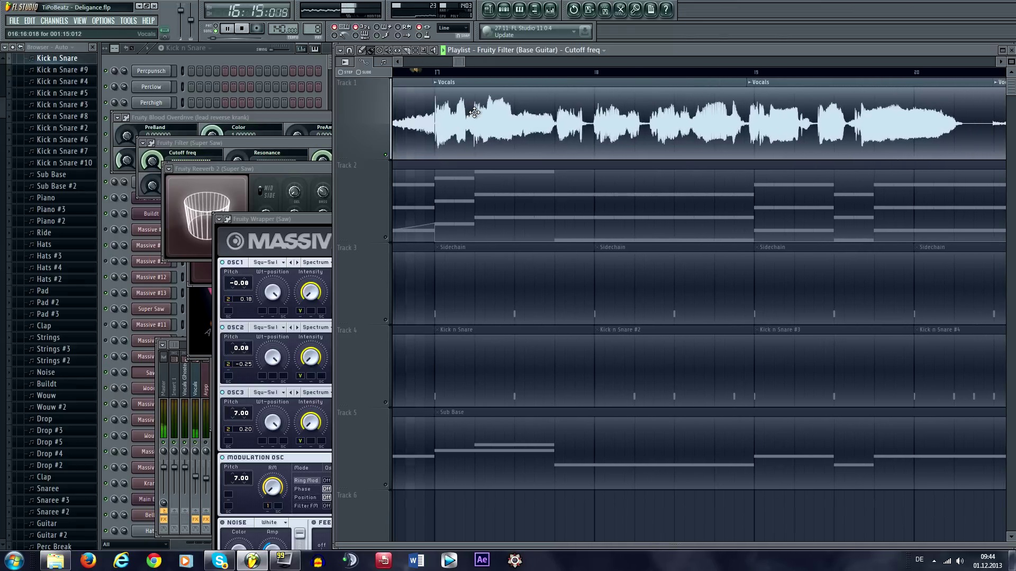
pyautogui.moveTo(466, 62)
pyautogui.mouseDown()
pyautogui.moveTo(476, 62)
pyautogui.moveTo(466, 62)
pyautogui.mouseUp()
pyautogui.press('space')
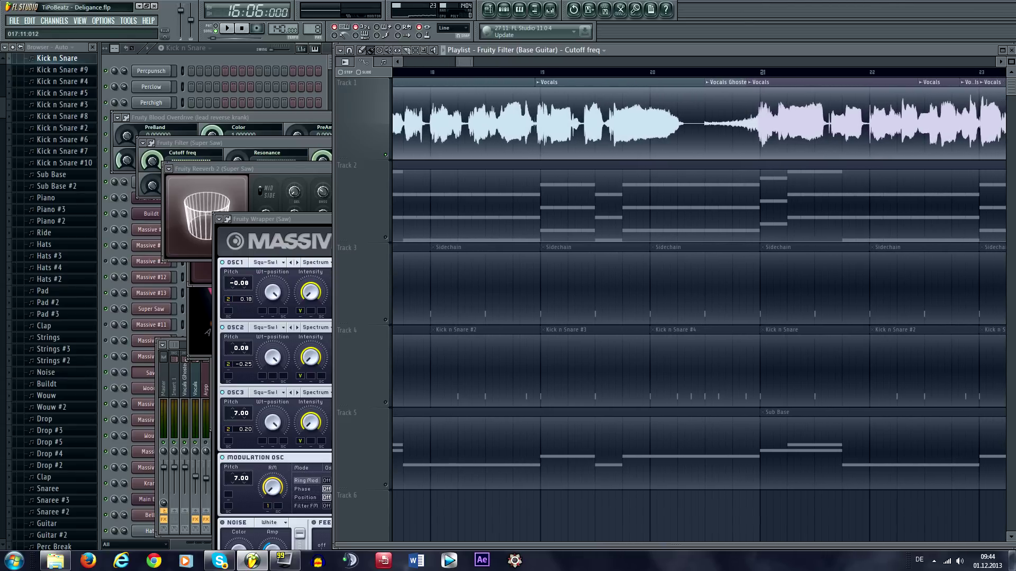
# Examine how the Vocals Ghosted clips lead into the Vocals phrases at bars 17, 21 and 25
pyautogui.scroll(3, 602, 98)
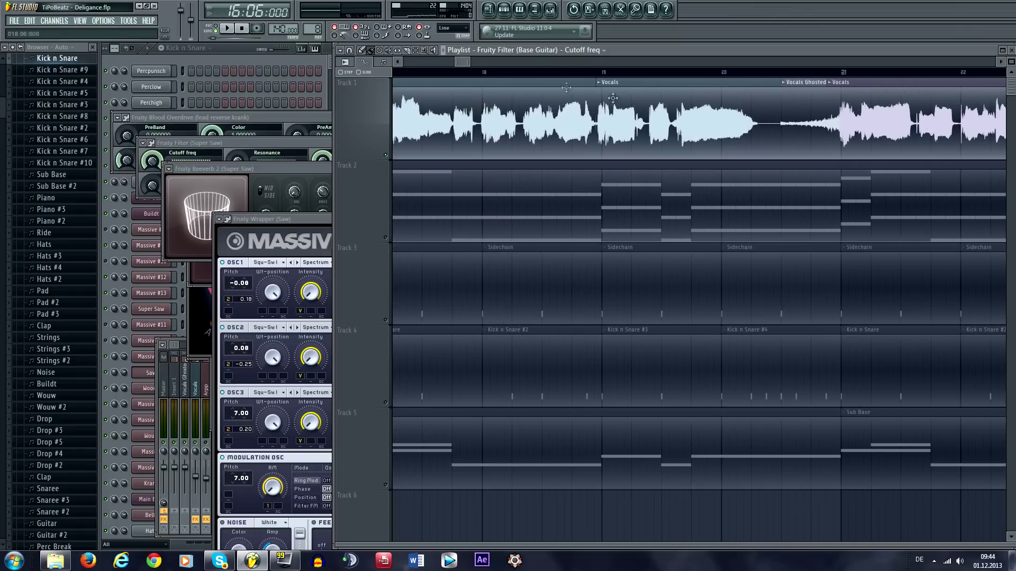
pyautogui.moveTo(469, 63); pyautogui.dragTo(463, 62)
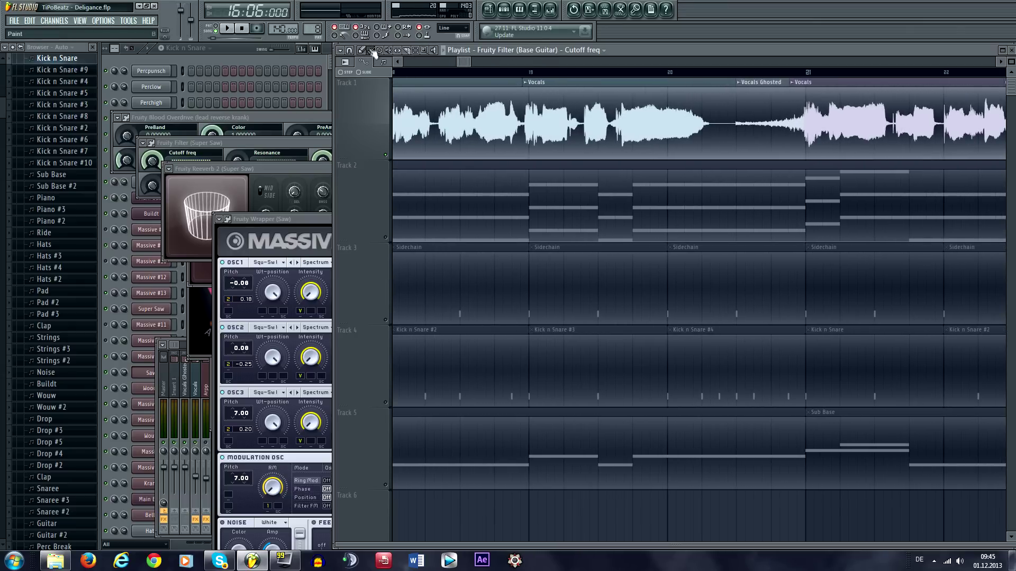
pyautogui.moveTo(463, 62); pyautogui.dragTo(476, 64)
pyautogui.scroll(1, 458, 118)
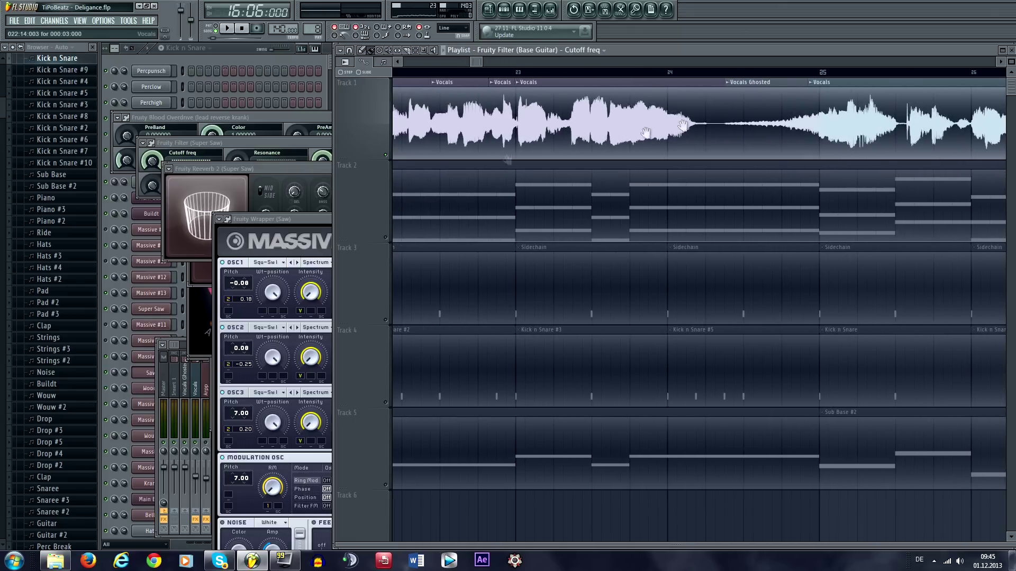
pyautogui.scroll(-3, 682, 126)
pyautogui.moveTo(475, 61); pyautogui.dragTo(461, 62)
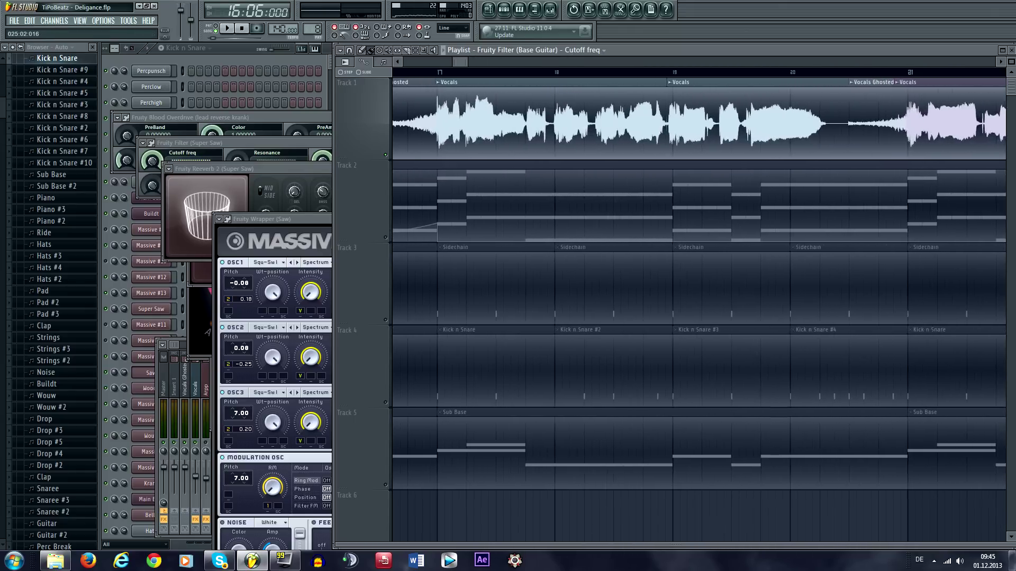
pyautogui.moveTo(460, 62); pyautogui.dragTo(461, 62)
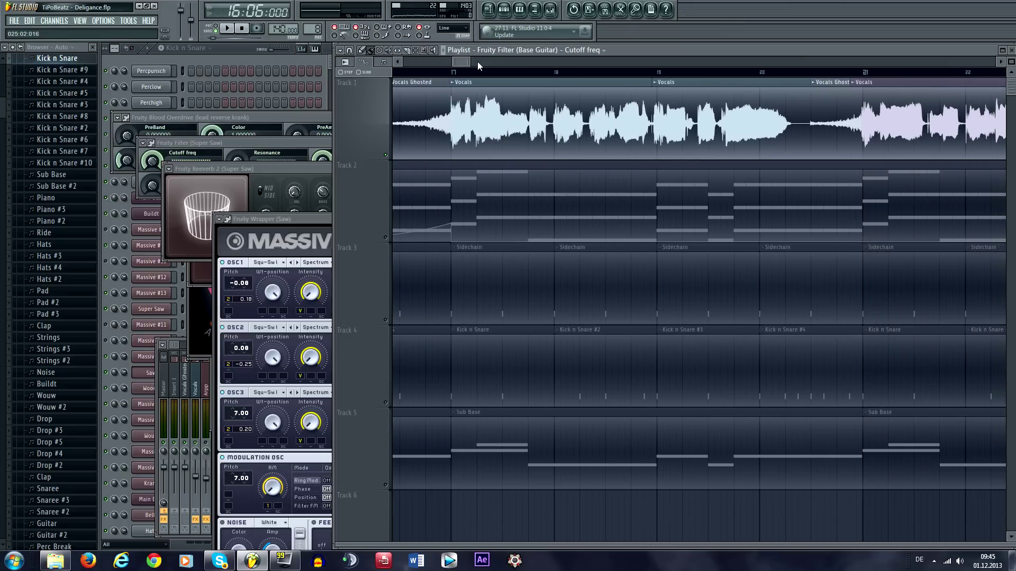
pyautogui.scroll(3, 508, 117)
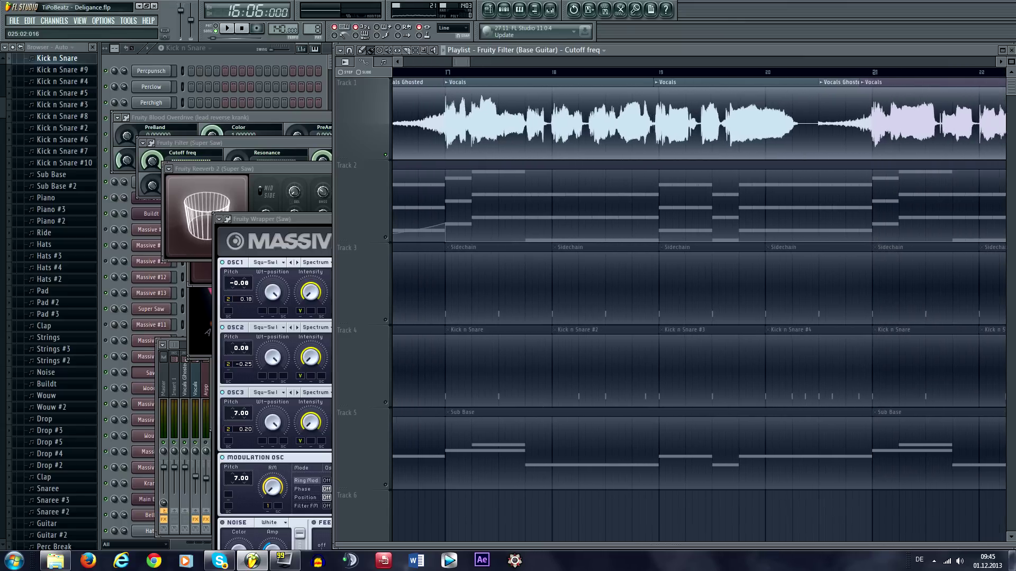
# Open the Vocals channel and inspect its mixer effects: Fruity Parametric EQ 2, apEQ and Fruity Reeverb 2
pyautogui.doubleClick(508, 118)
pyautogui.press('F9')
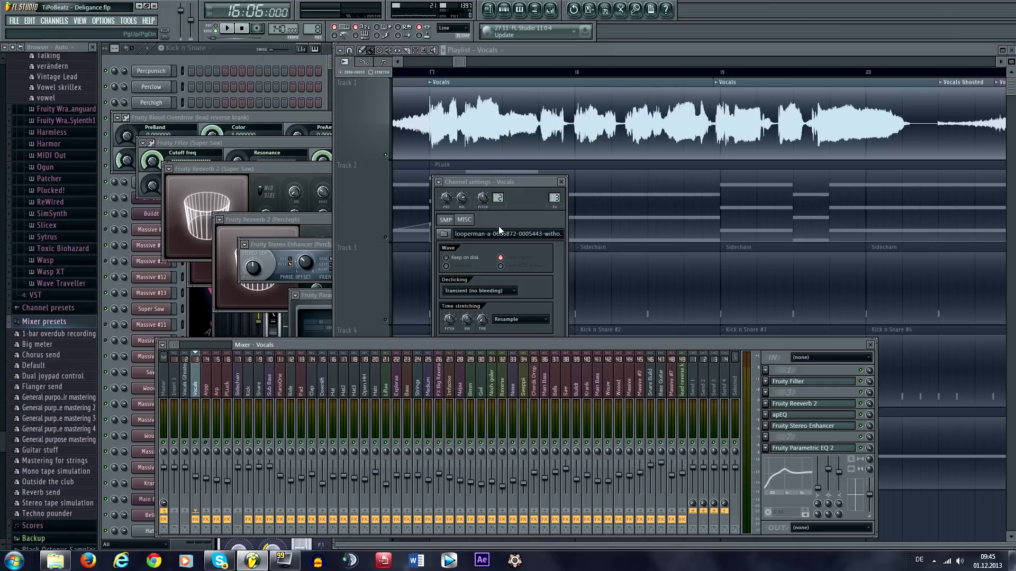
pyautogui.click(792, 448)
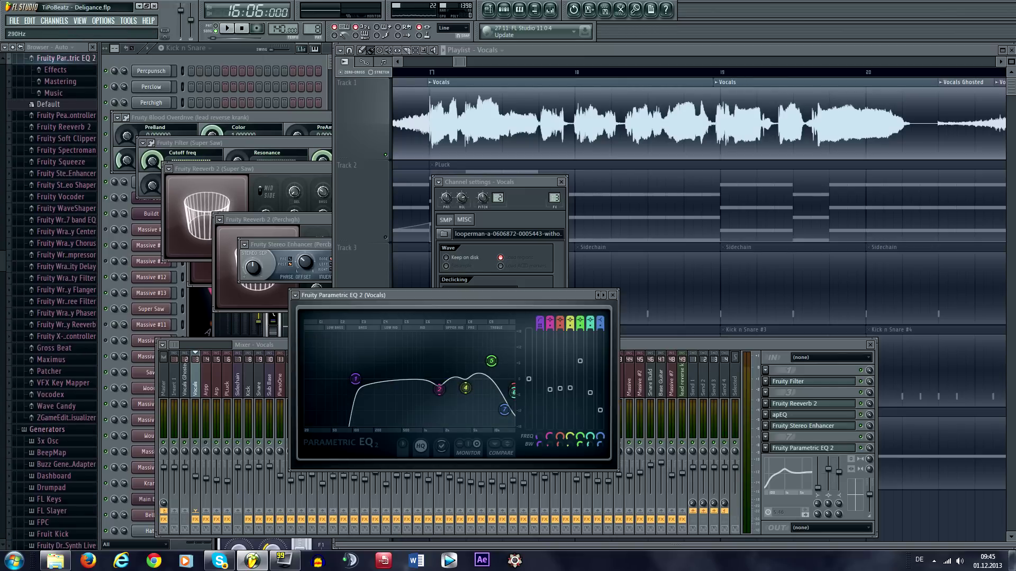
pyautogui.click(821, 414)
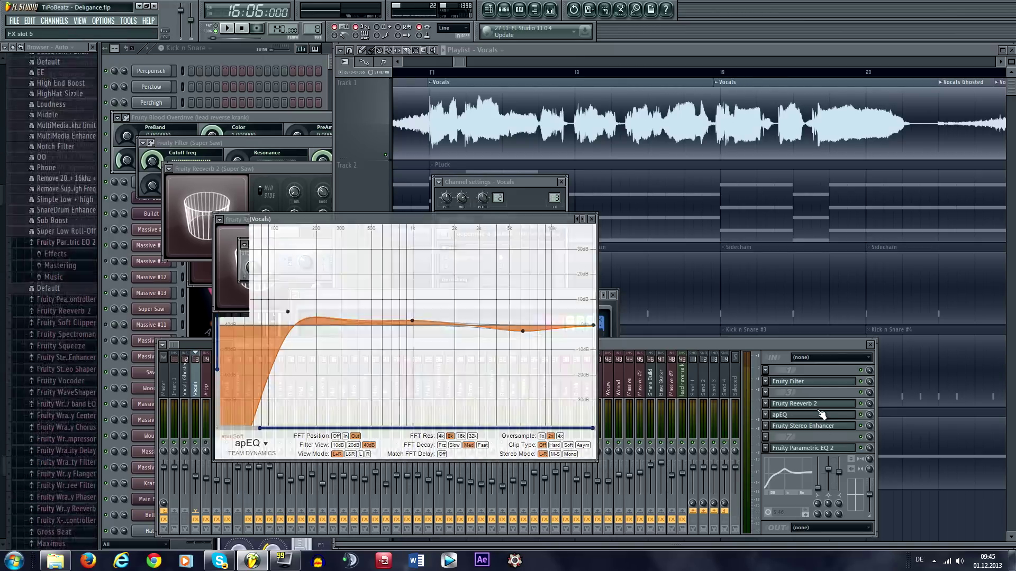
pyautogui.click(814, 417)
pyautogui.click(810, 404)
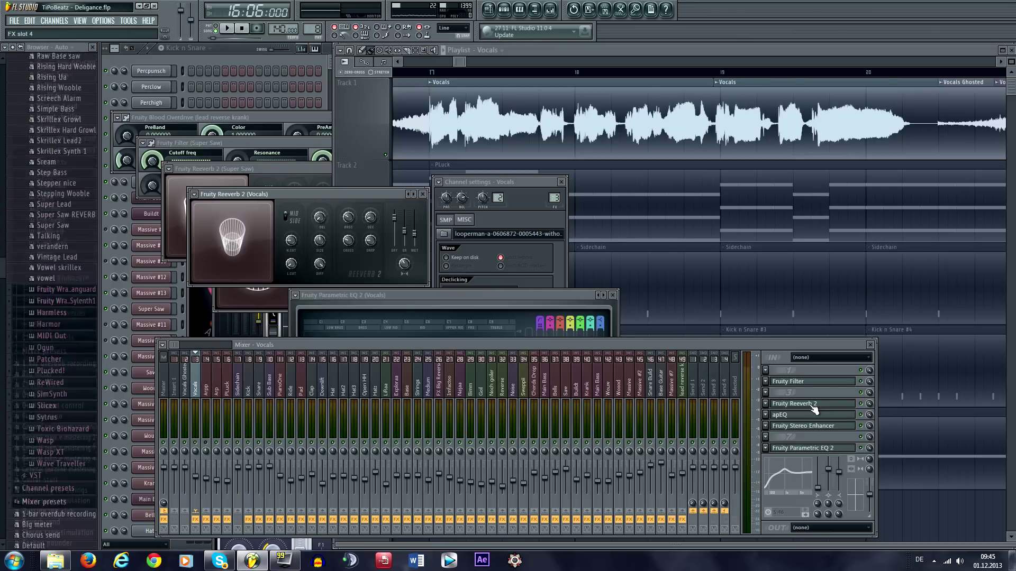
pyautogui.click(804, 416)
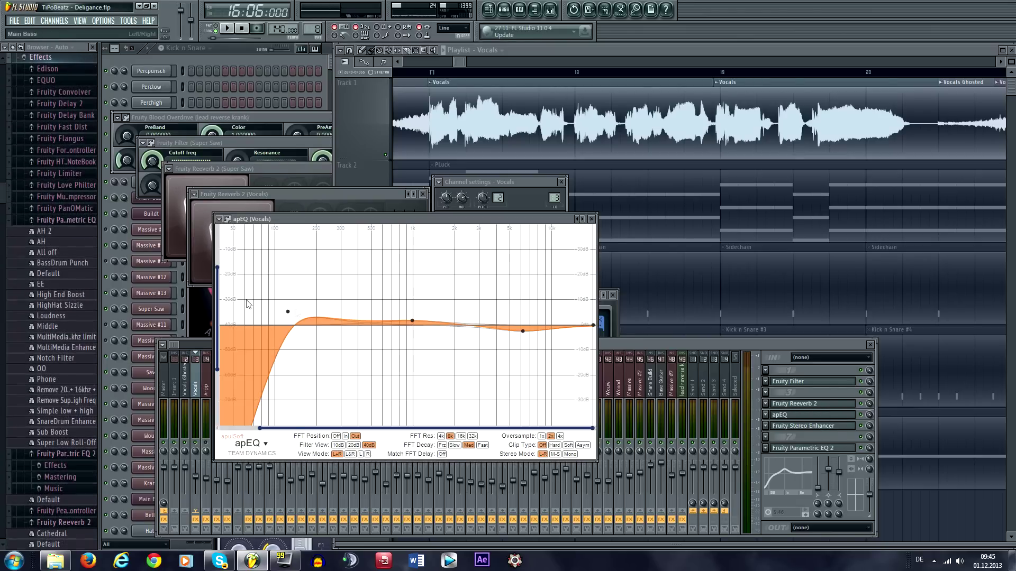
# Show the mixer in front and look through the effect plugins offered for an empty slot on the Master track
pyautogui.click(727, 345)
pyautogui.moveTo(465, 62); pyautogui.dragTo(461, 62)
pyautogui.scroll(-3, 550, 188)
pyautogui.moveTo(667, 151); pyautogui.dragTo(609, 148)
pyautogui.scroll(-3, 529, 154)
pyautogui.moveTo(529, 153); pyautogui.dragTo(487, 153)
pyautogui.scroll(2, 486, 154)
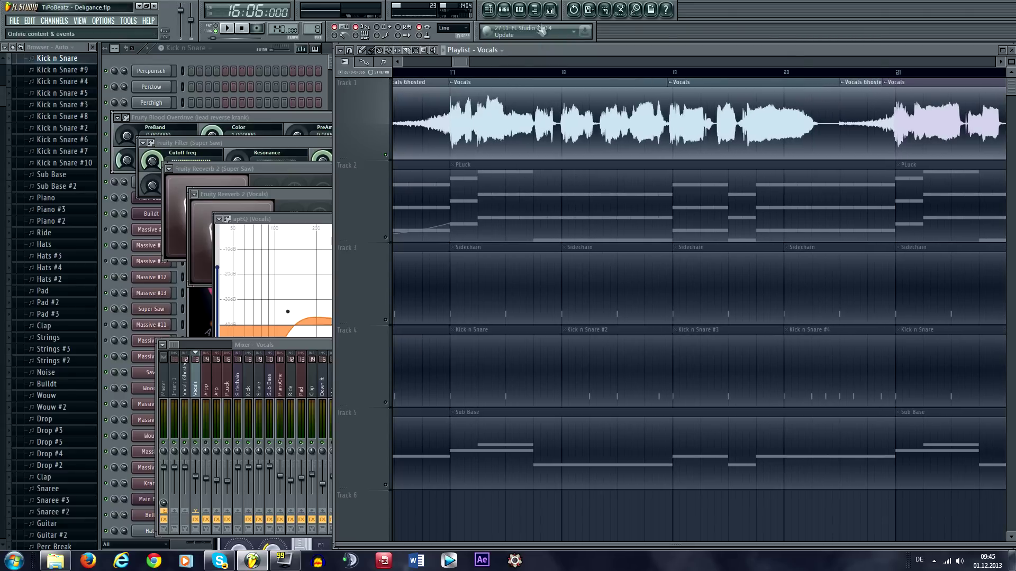
pyautogui.click(550, 9)
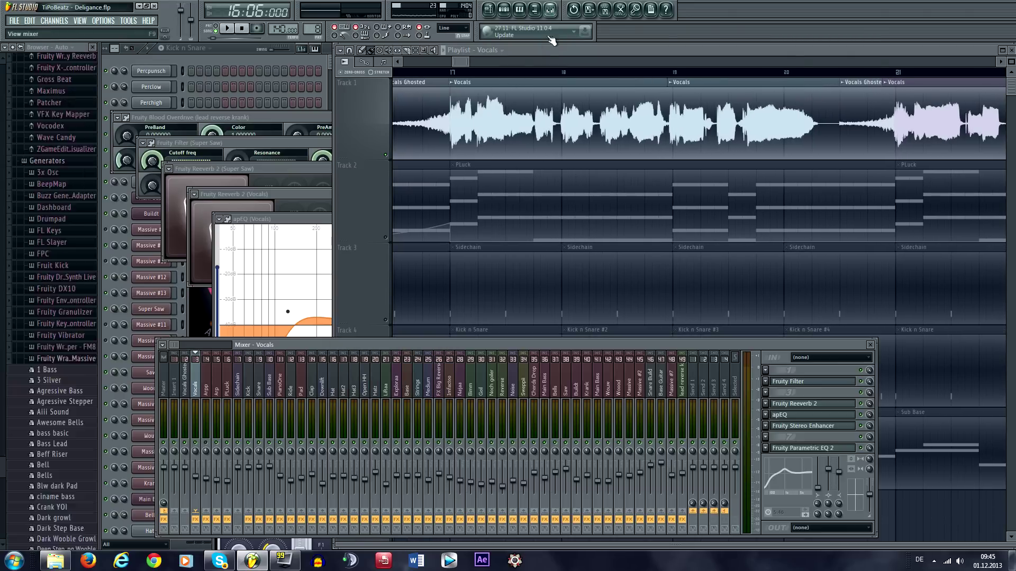
pyautogui.click(765, 438)
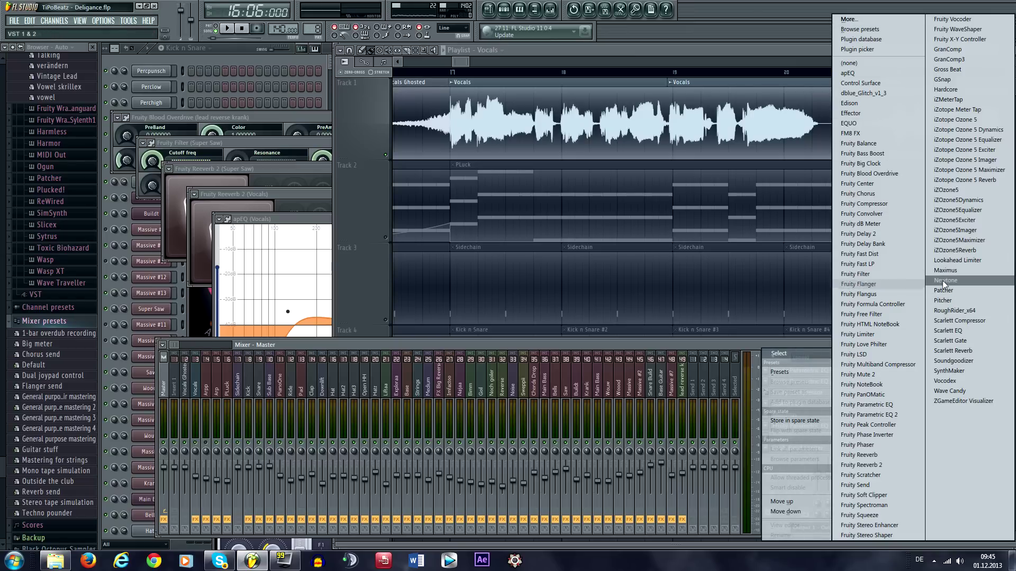
pyautogui.moveTo(468, 62); pyautogui.dragTo(462, 62)
pyautogui.scroll(-2, 480, 73)
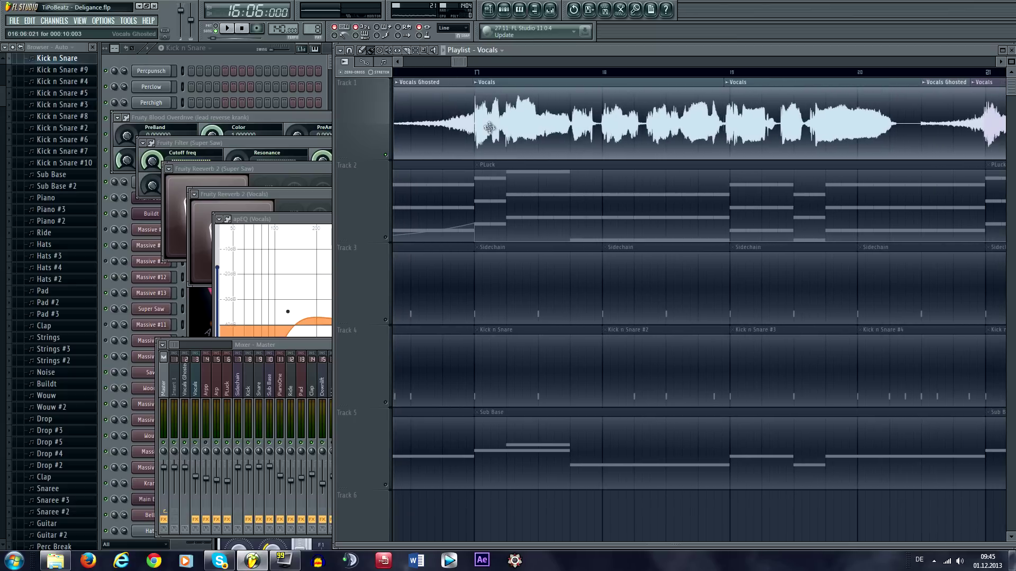
pyautogui.scroll(-2, 483, 134)
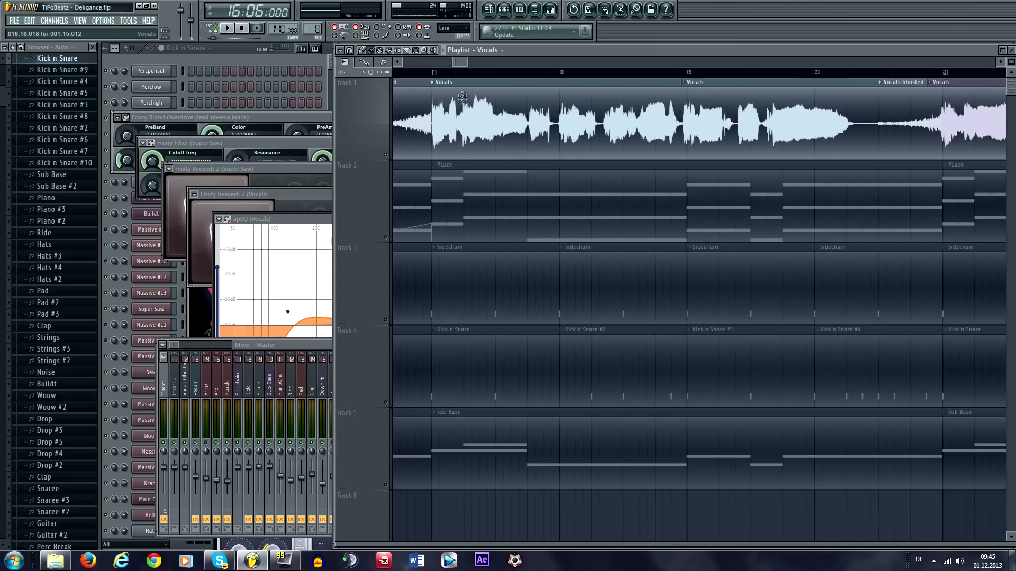
pyautogui.moveTo(464, 61); pyautogui.dragTo(461, 61)
# Open the recent project "Blutiger Anfänder - Dubstep Proktion.flp"
pyautogui.click(14, 21)
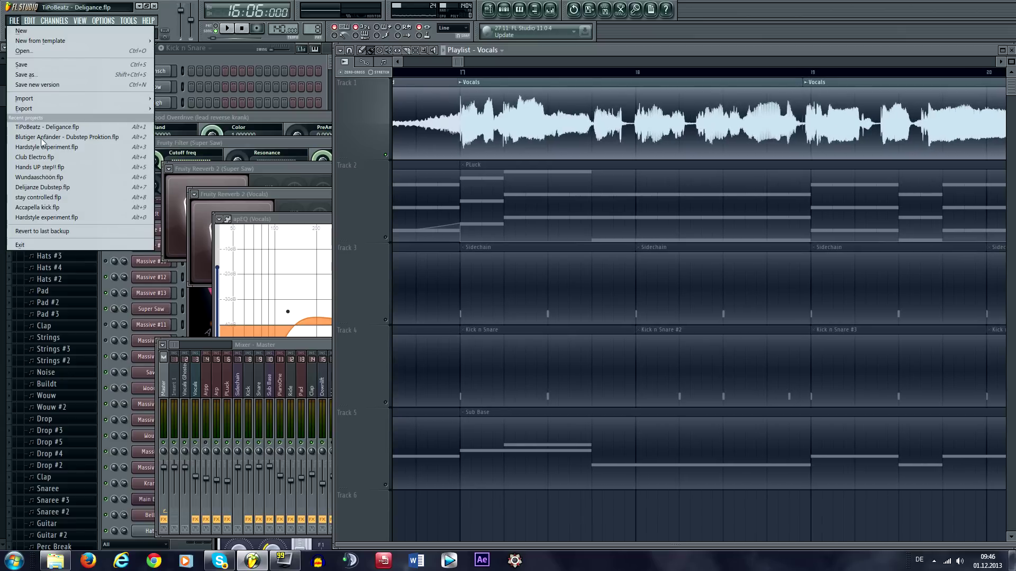
pyautogui.click(53, 138)
pyautogui.click(545, 307)
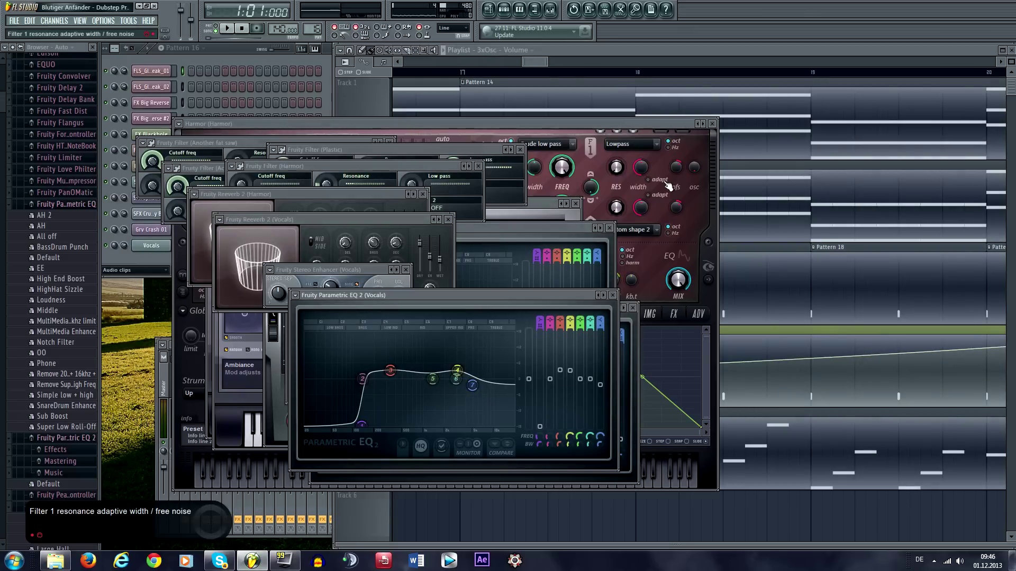
# Set the play position at bar 61, where the closing hit starts in the playlist
pyautogui.moveTo(546, 63); pyautogui.dragTo(693, 63)
pyautogui.moveTo(1009, 59); pyautogui.dragTo(1008, 60)
pyautogui.moveTo(624, 241); pyautogui.dragTo(418, 249)
pyautogui.moveTo(978, 180); pyautogui.dragTo(468, 261)
pyautogui.moveTo(846, 227); pyautogui.dragTo(587, 259)
pyautogui.moveTo(809, 265); pyautogui.dragTo(460, 286)
pyautogui.scroll(2, 873, 62)
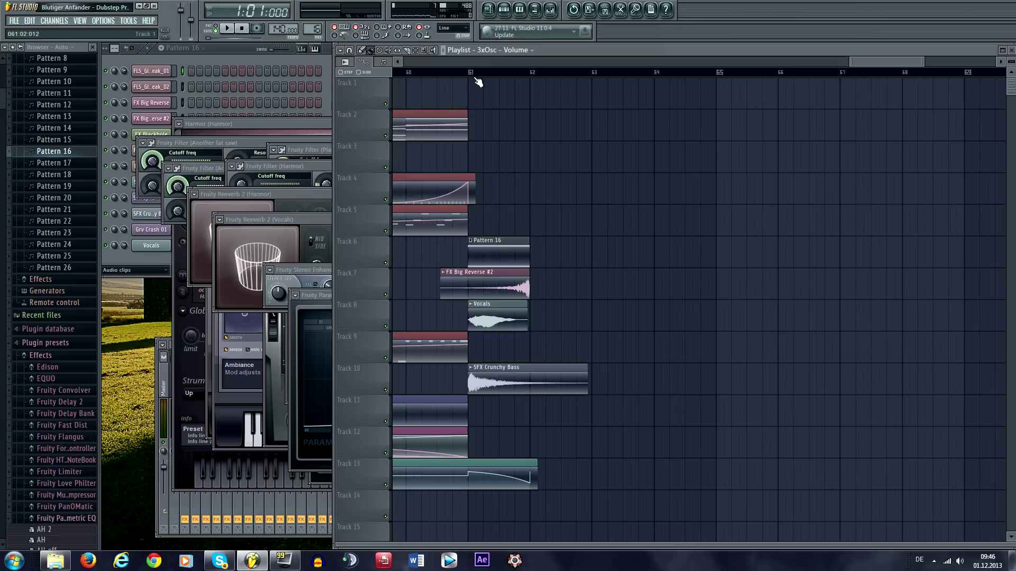
pyautogui.click(470, 77)
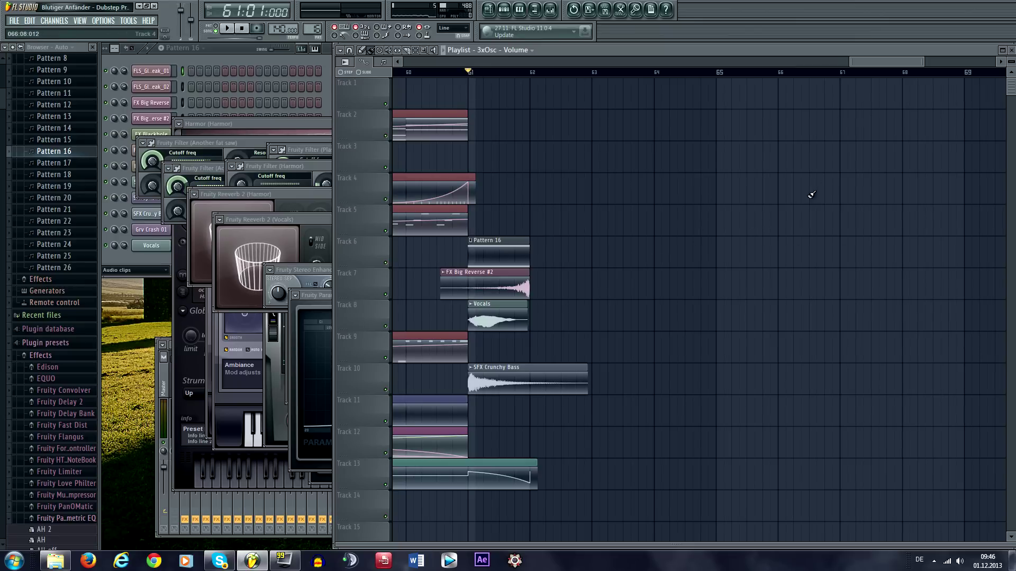
# Bring up the channel rack with all channels shown and briefly play the song from bar 61
pyautogui.press('F6')
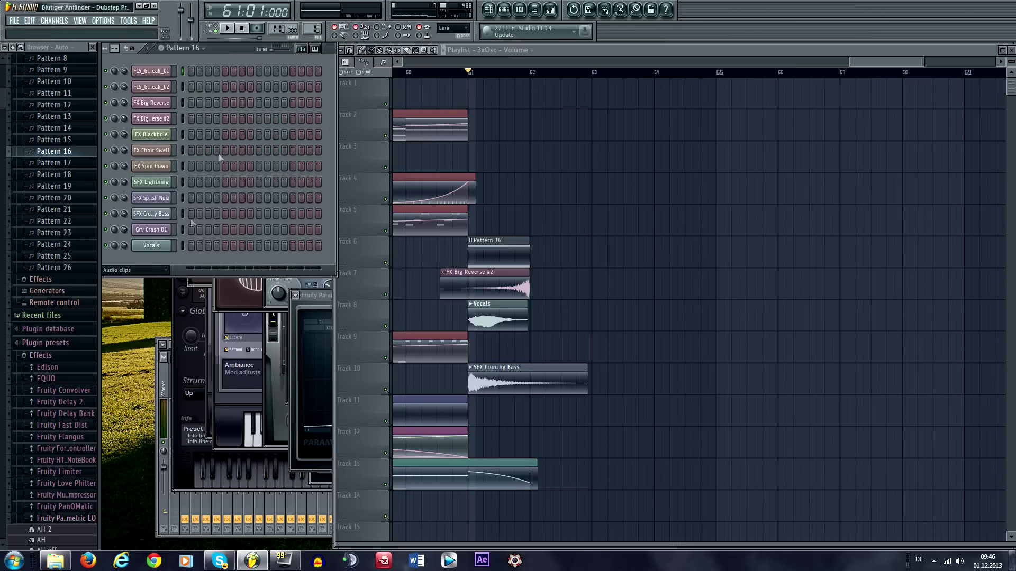
pyautogui.click(140, 279)
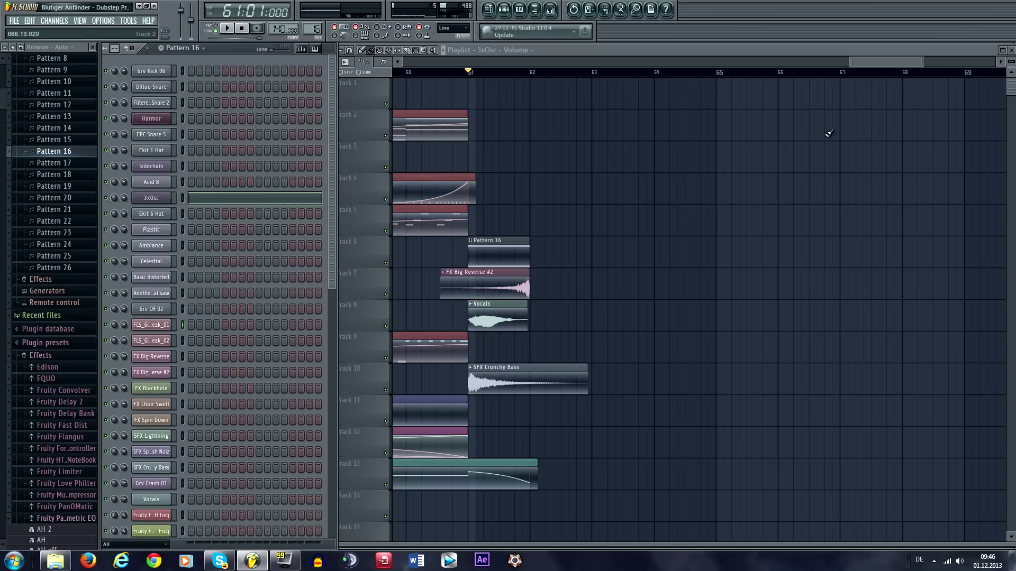
pyautogui.press('space')
pyautogui.press('space')
# Reveal the playlist's pattern list and place the empty Pattern 27 on track 7 at bar 62, directly after FX Big Reverse #2
pyautogui.moveTo(604, 545); pyautogui.dragTo(609, 444)
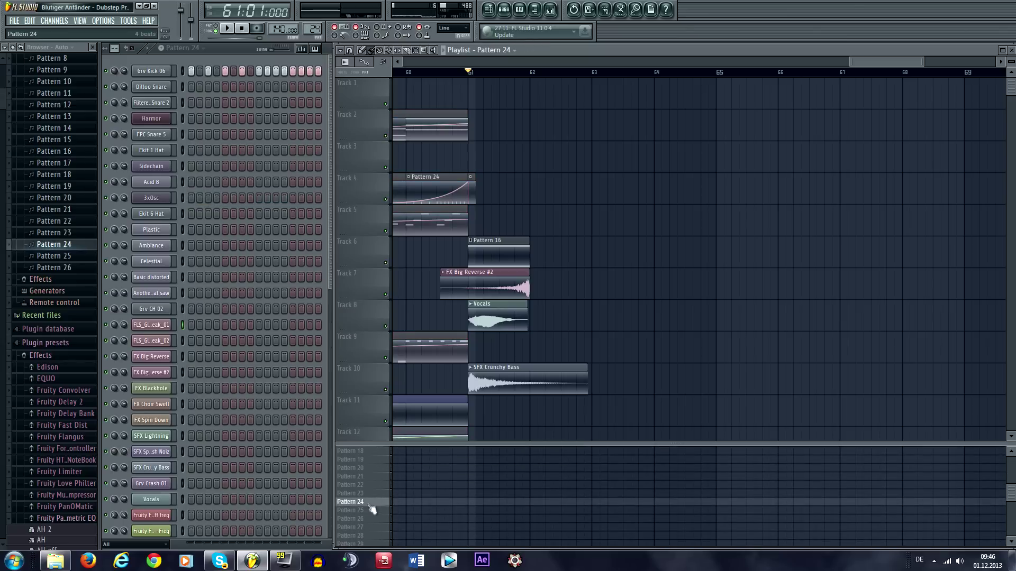
pyautogui.scroll(-3, 371, 494)
pyautogui.click(374, 520)
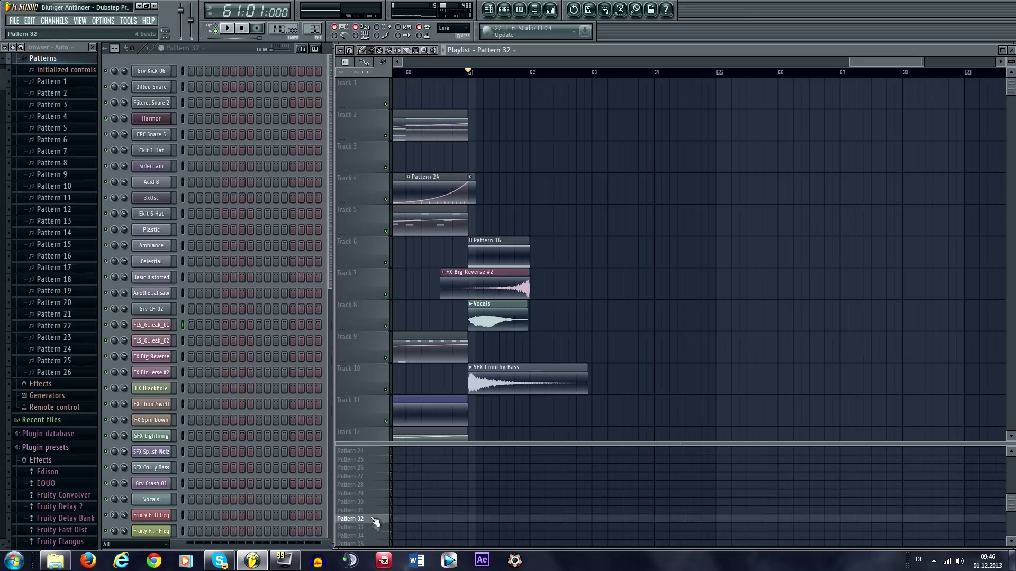
pyautogui.click(374, 469)
pyautogui.click(374, 478)
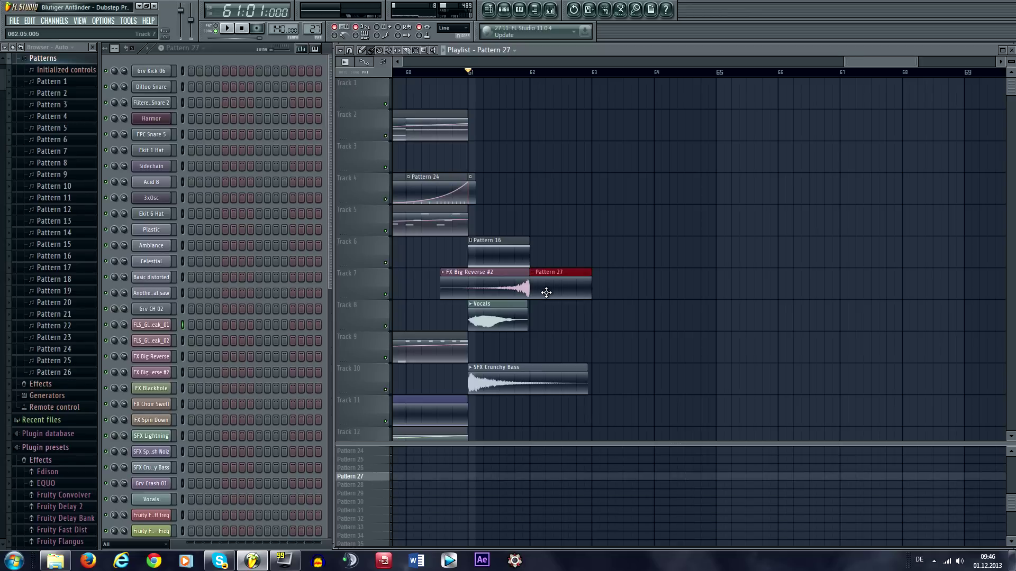
# Mark the playlist time range from bar 62 to about bar 66
pyautogui.hscroll(1, 582, 307)
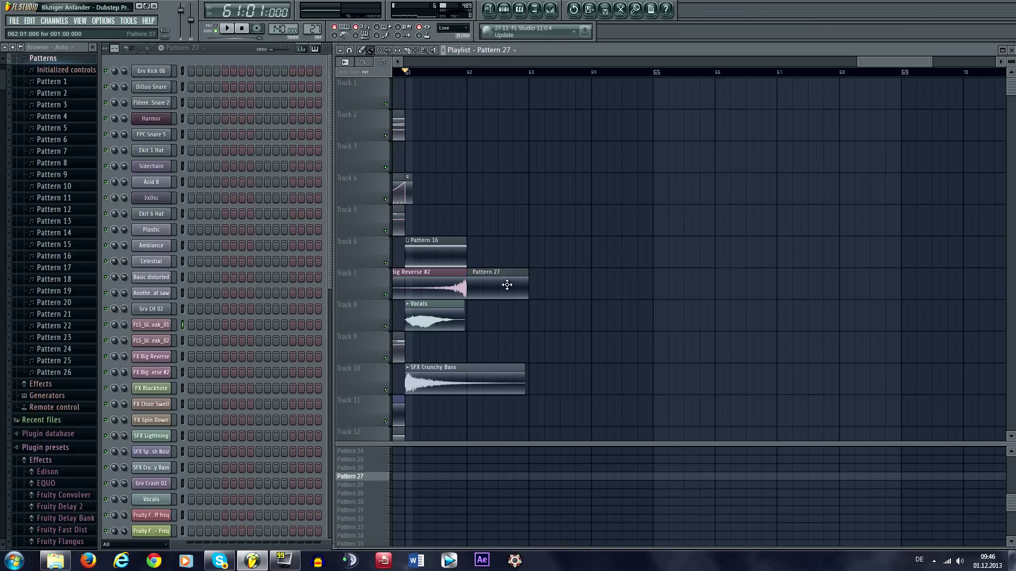
pyautogui.moveTo(470, 77); pyautogui.dragTo(765, 164)
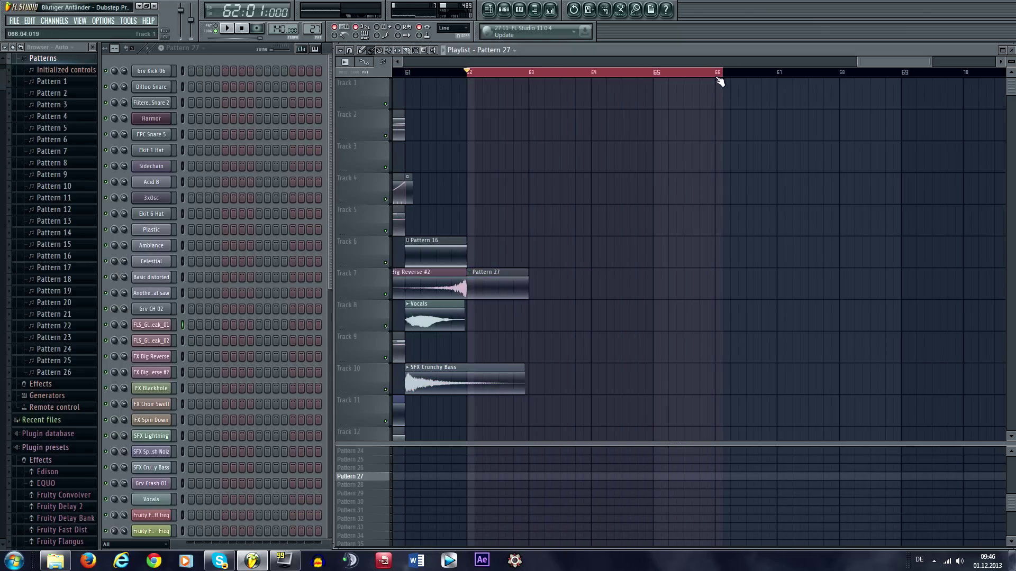
pyautogui.hscroll(-1, 595, 227)
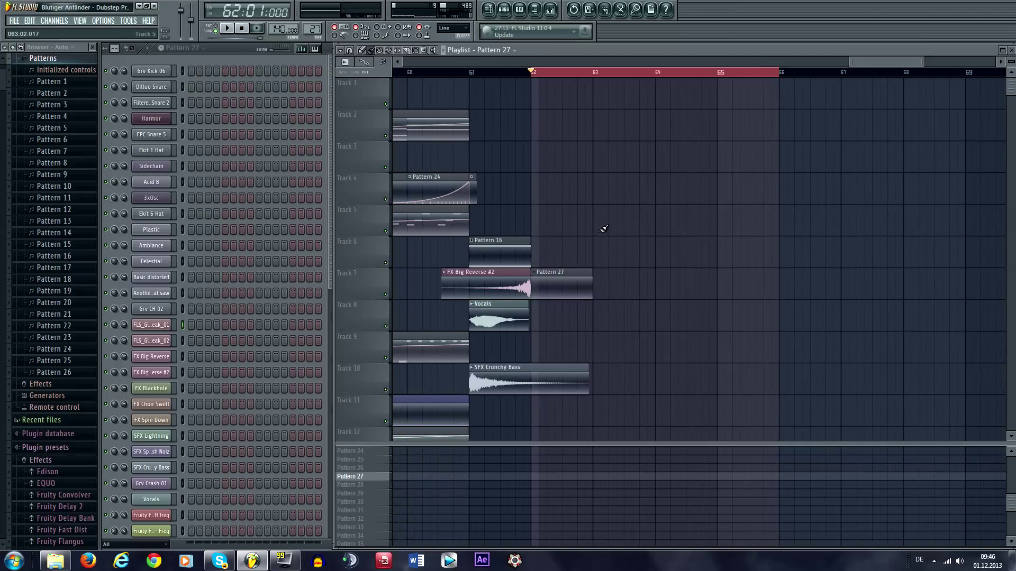
# Copy the drum pattern clips on track 8 from bars 29 to 36 to bar 62, directly after the closing Vocals clip
pyautogui.scroll(-5, 583, 248)
pyautogui.scroll(3, 483, 316)
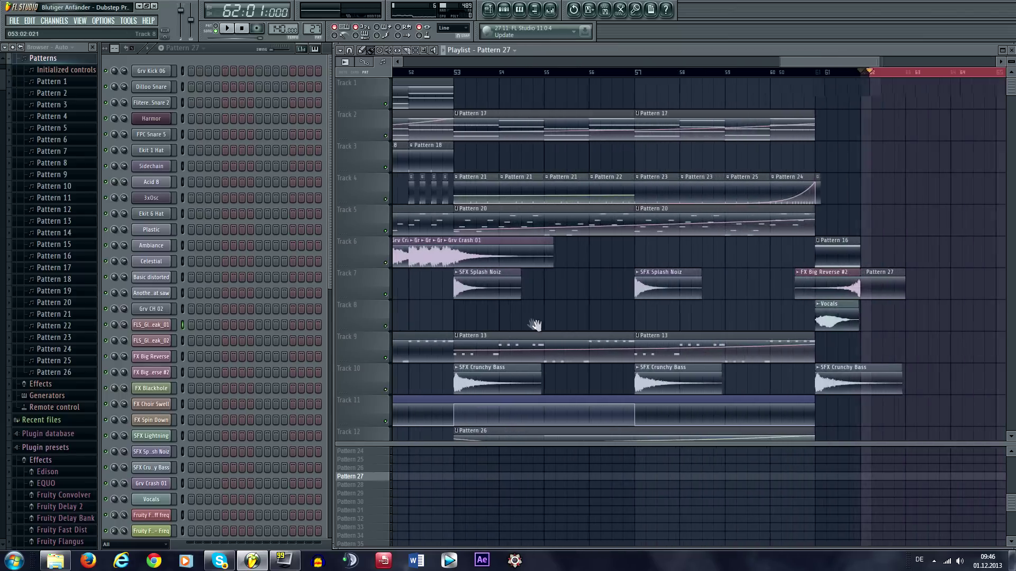
pyautogui.scroll(-2, 537, 324)
pyautogui.scroll(-5, 524, 312)
pyautogui.scroll(4, 513, 303)
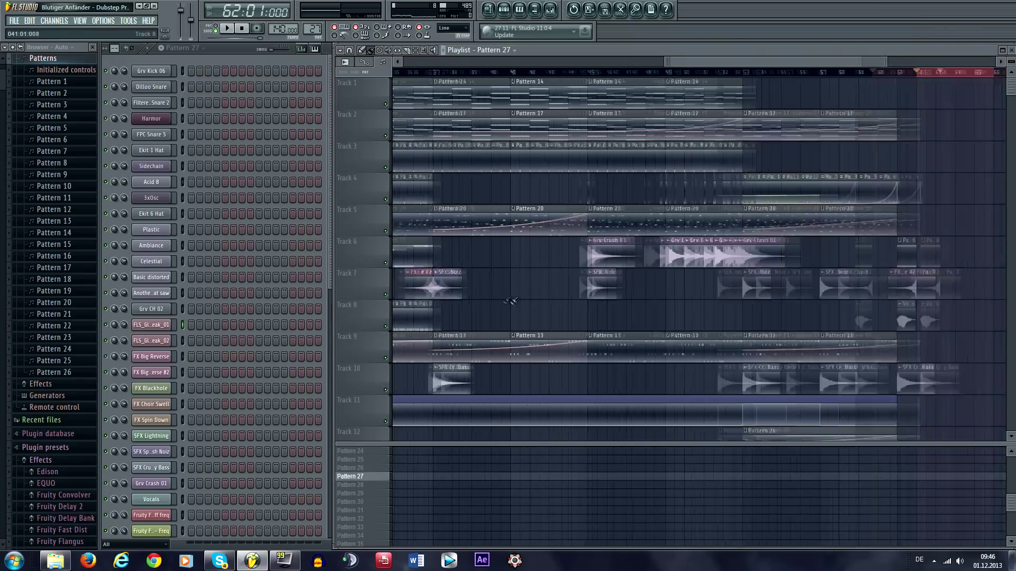
pyautogui.scroll(3, 705, 256)
pyautogui.scroll(-4, 696, 251)
pyautogui.scroll(3, 690, 248)
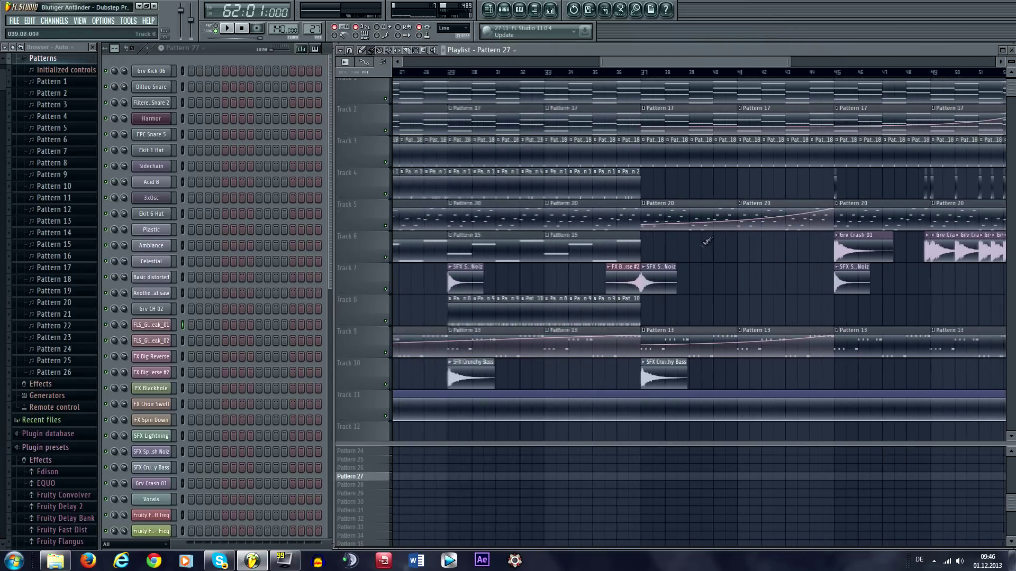
pyautogui.scroll(-2, 686, 246)
pyautogui.moveTo(638, 306); pyautogui.dragTo(443, 323)
pyautogui.scroll(-3, 459, 314)
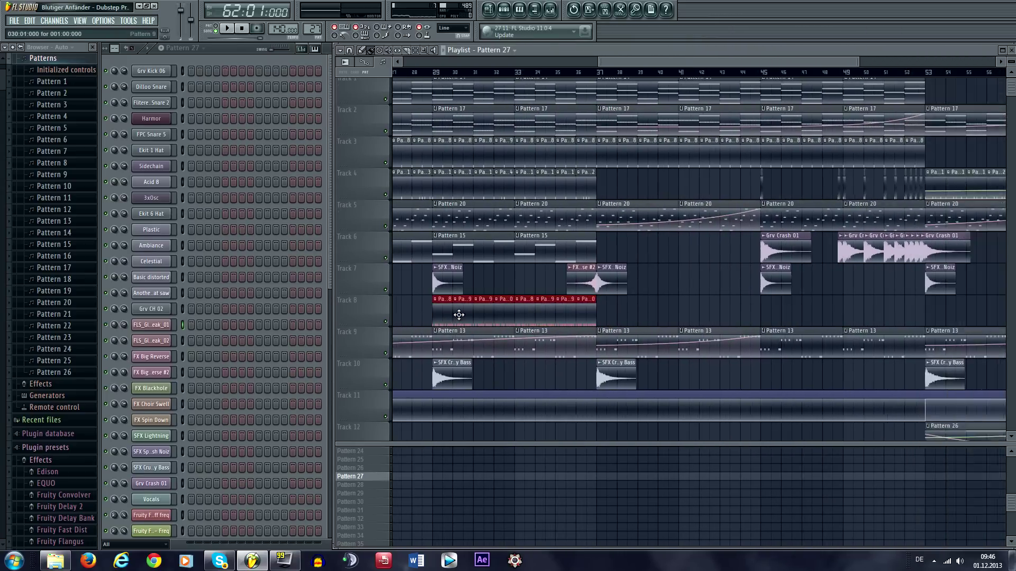
pyautogui.scroll(-1, 462, 316)
pyautogui.moveTo(445, 288); pyautogui.dragTo(873, 302)
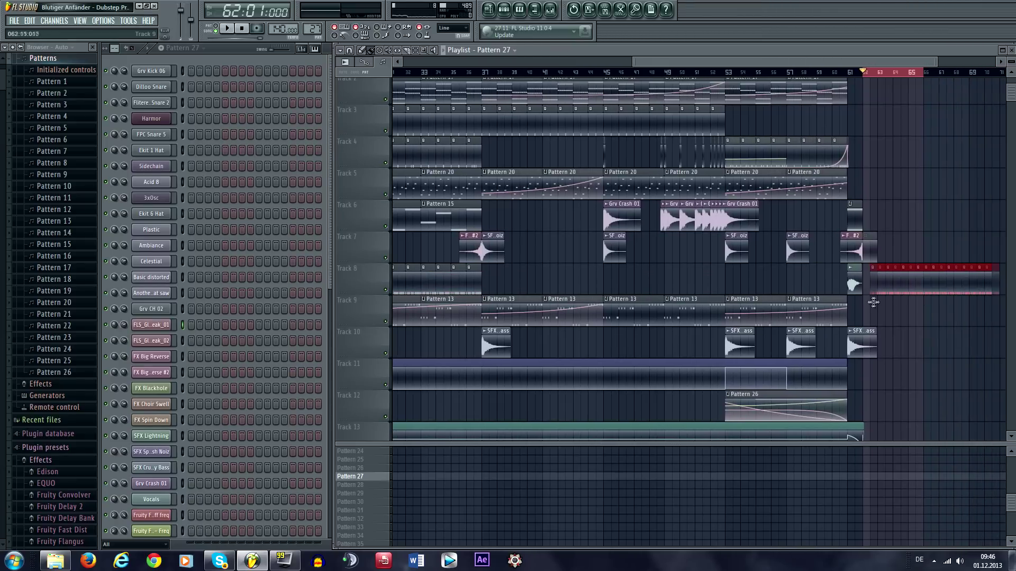
pyautogui.moveTo(952, 252); pyautogui.dragTo(804, 252)
pyautogui.scroll(4, 885, 251)
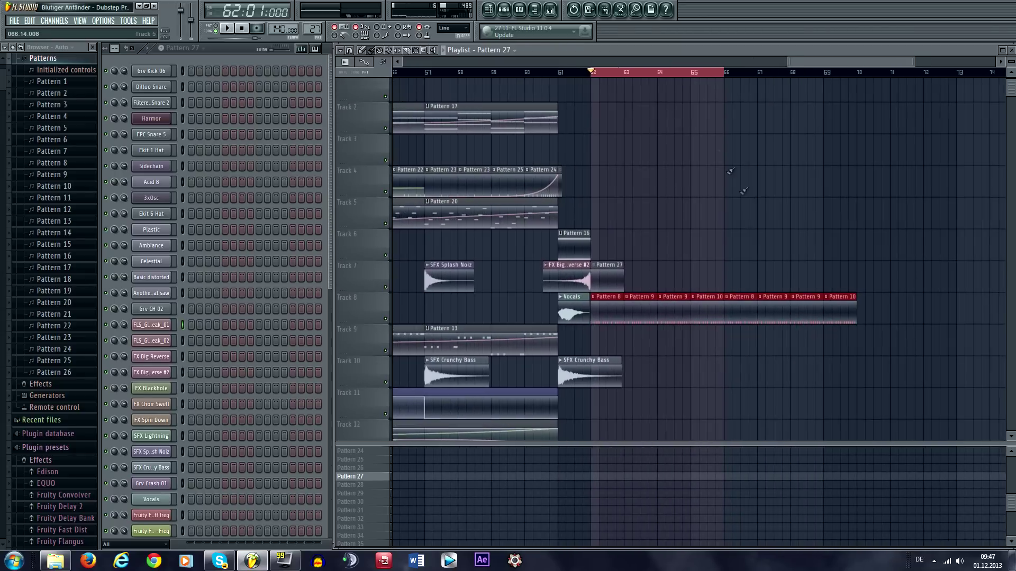
pyautogui.keyDown('ctrl'); pyautogui.click(809, 149); pyautogui.keyUp('ctrl')
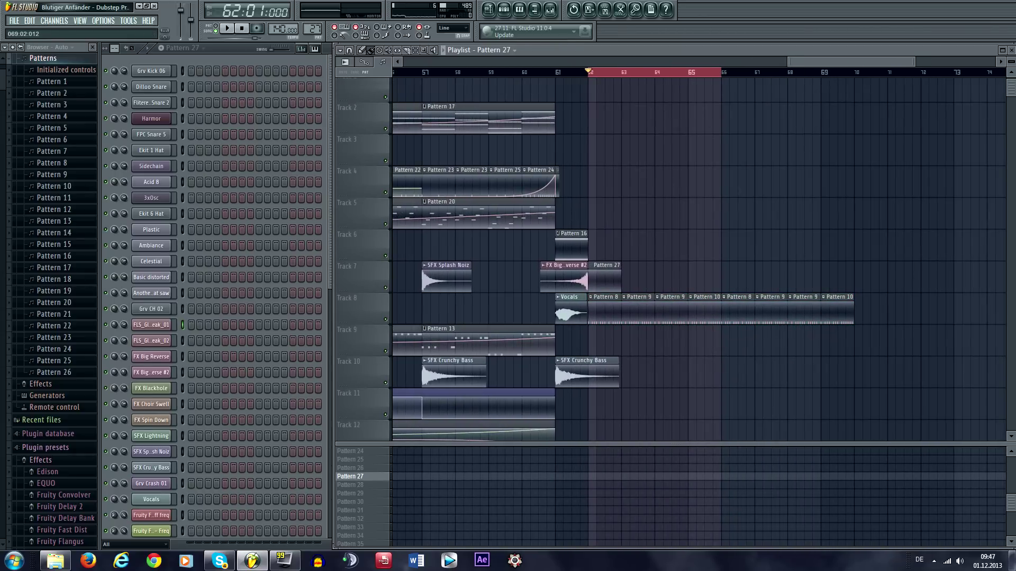
# Insert a new Harmor instrument channel next to the existing Harmor channel
pyautogui.scroll(2, 832, 63)
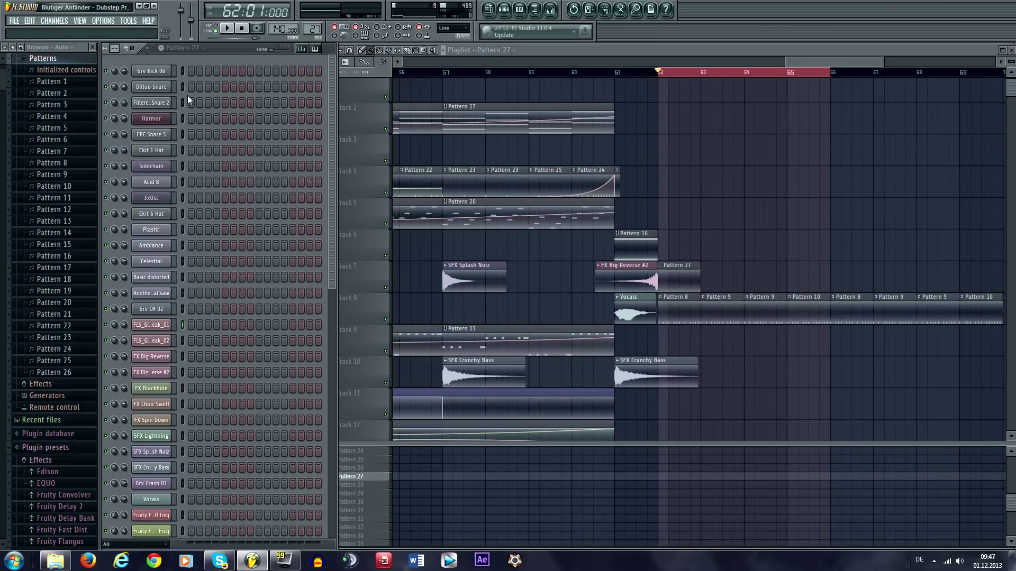
pyautogui.rightClick(175, 120)
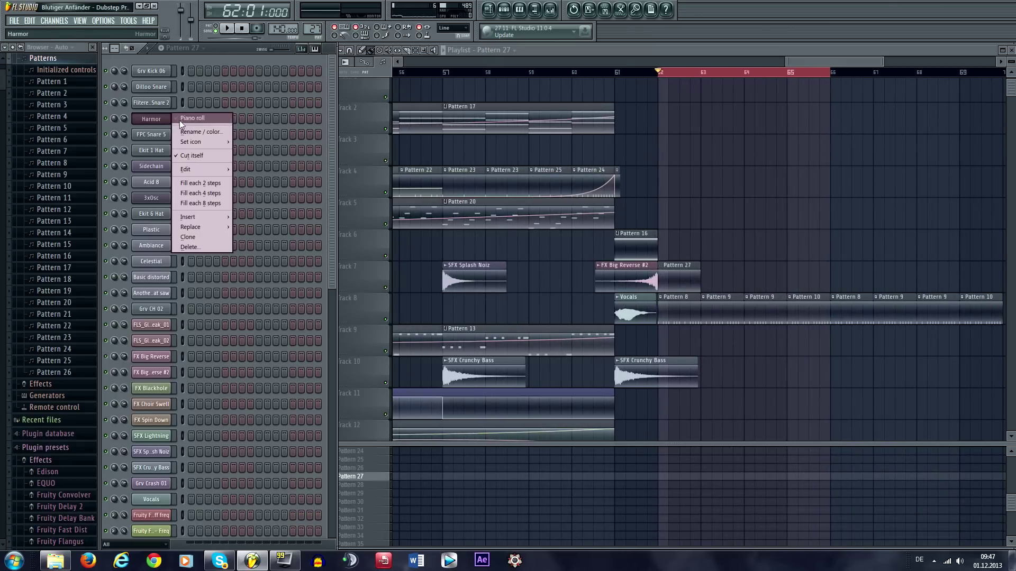
pyautogui.moveTo(207, 221)
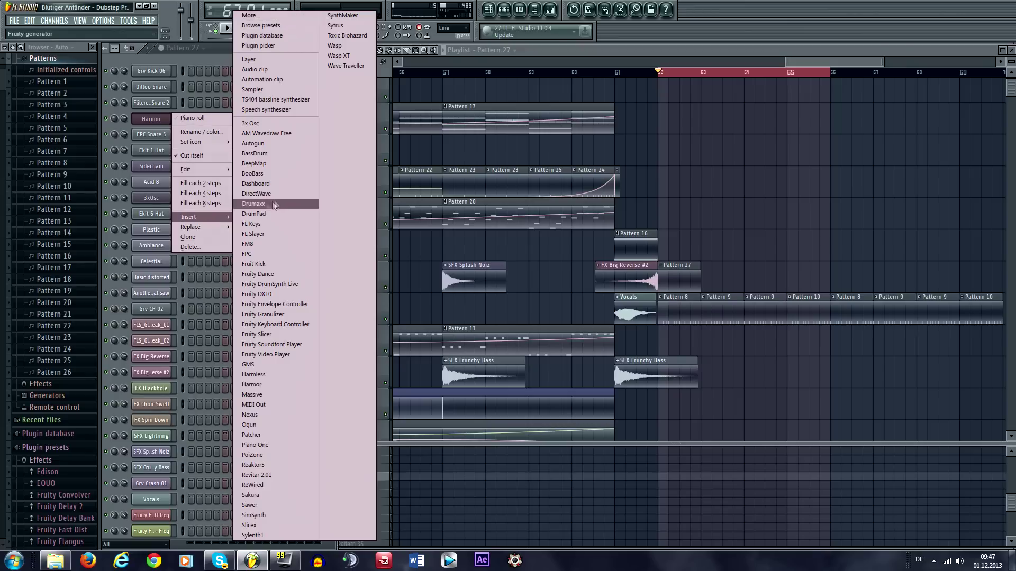
pyautogui.click(281, 379)
# Reposition the new Harmor window, set its phaser type to Custom and raise the phaser mix
pyautogui.moveTo(351, 221); pyautogui.dragTo(303, 148)
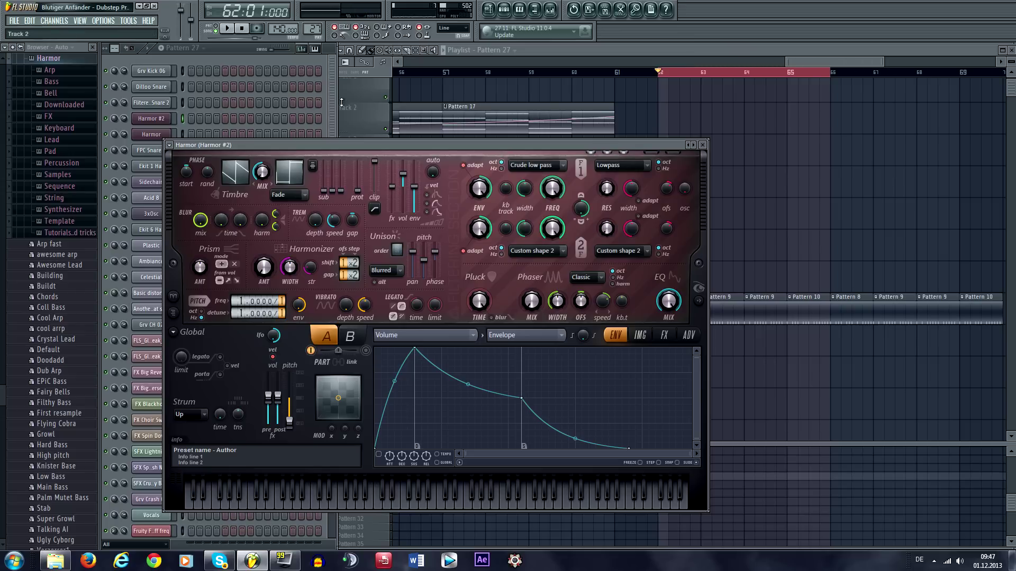
pyautogui.moveTo(498, 151); pyautogui.dragTo(467, 142)
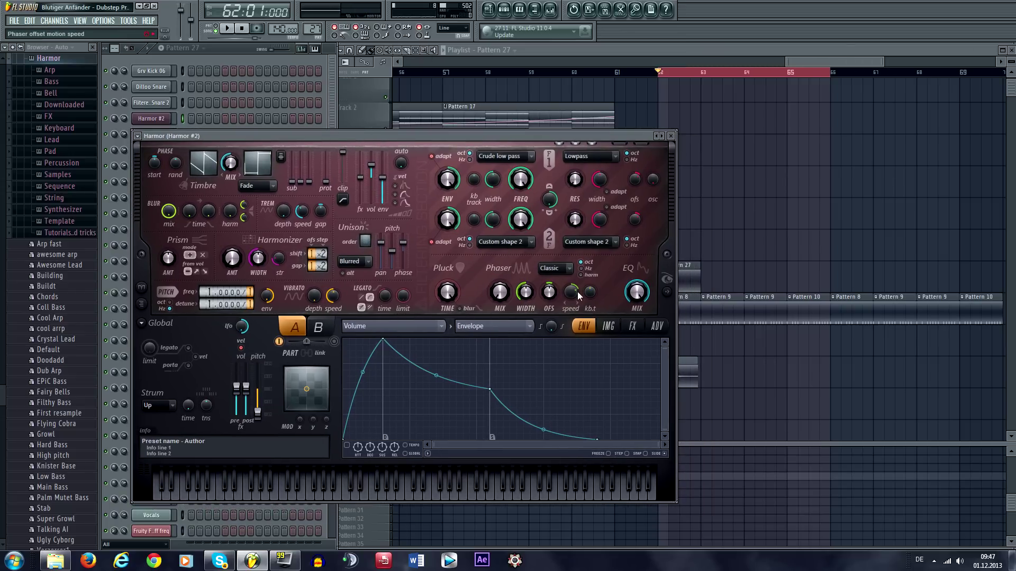
pyautogui.moveTo(447, 292); pyautogui.dragTo(447, 275)
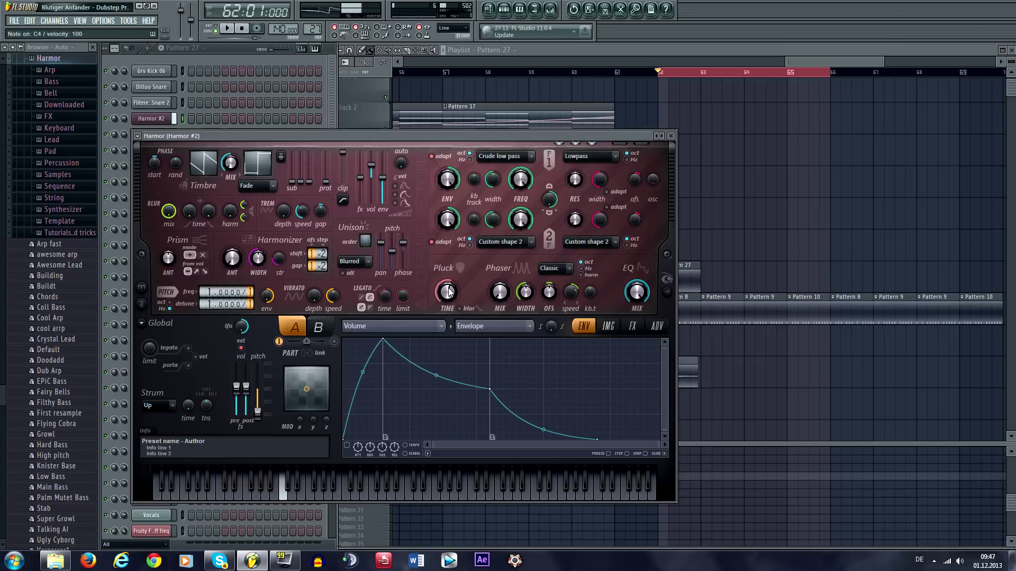
pyautogui.click(567, 270)
pyautogui.click(559, 275)
pyautogui.click(565, 271)
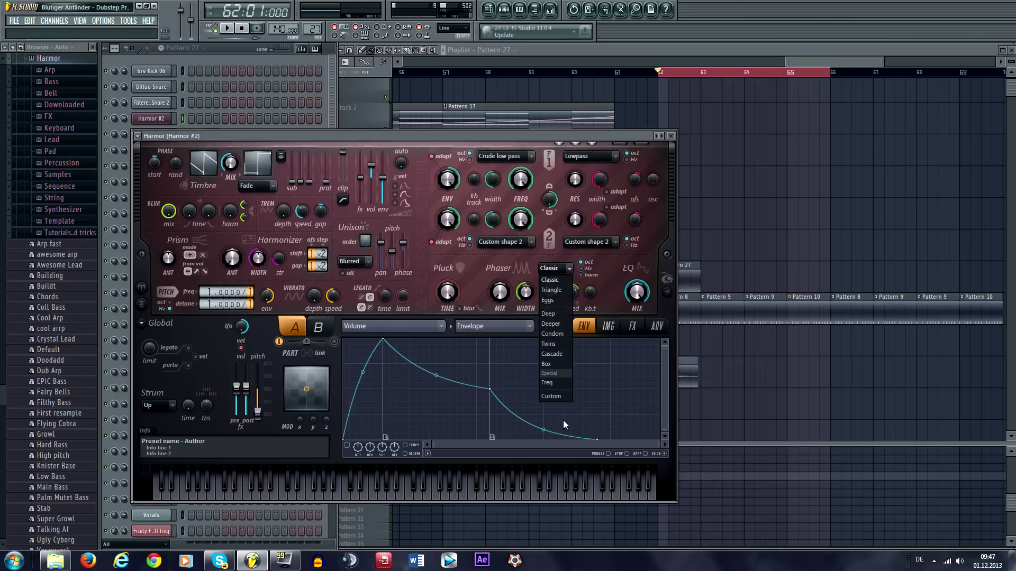
pyautogui.click(552, 396)
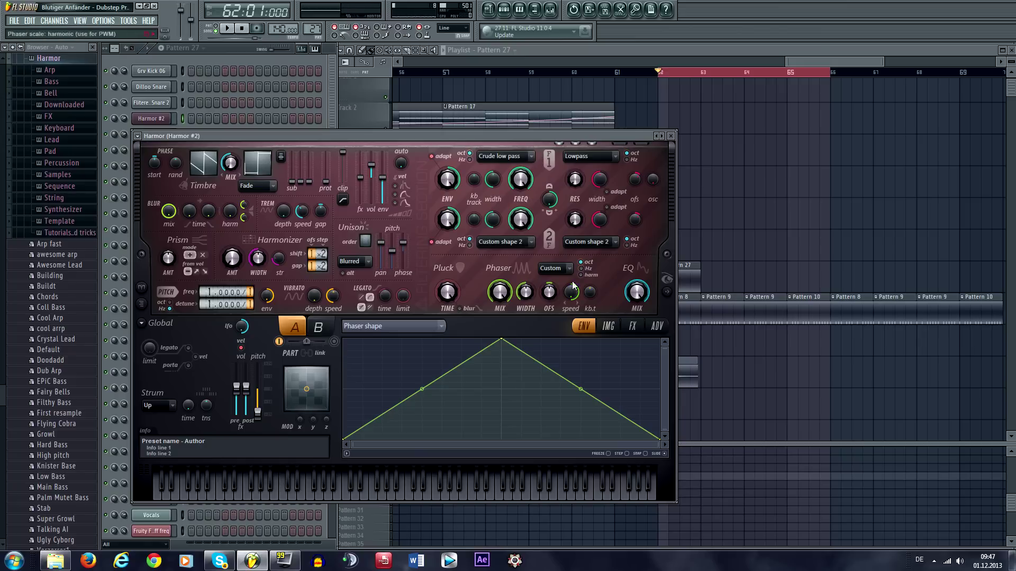
# Audition the Custom phaser on the new Harmor channel by playing the note C4
pyautogui.press('z')
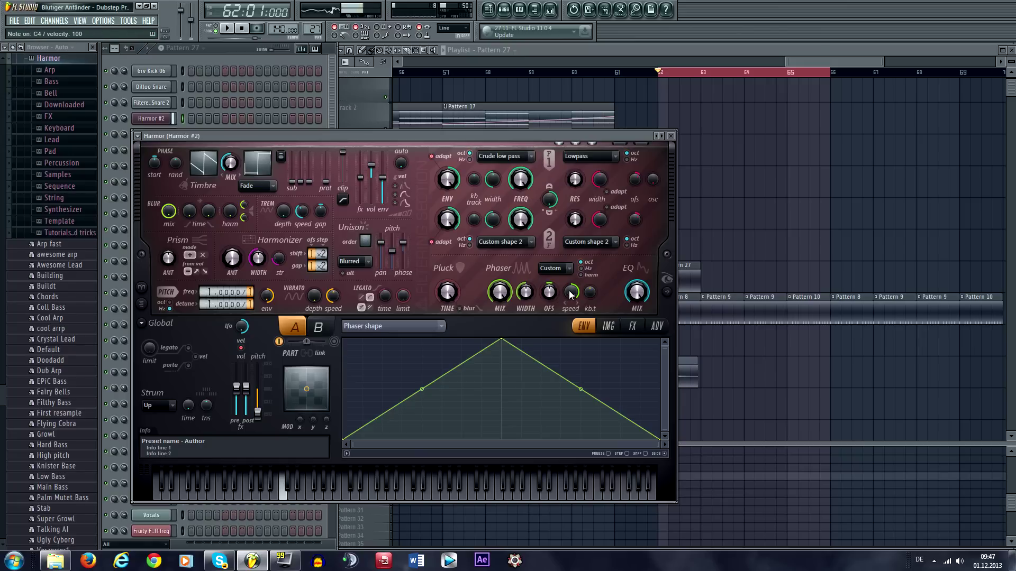
pyautogui.rightClick(570, 294)
pyautogui.press('Escape')
pyautogui.rightClick(570, 294)
pyautogui.press('Escape')
pyautogui.press('z')
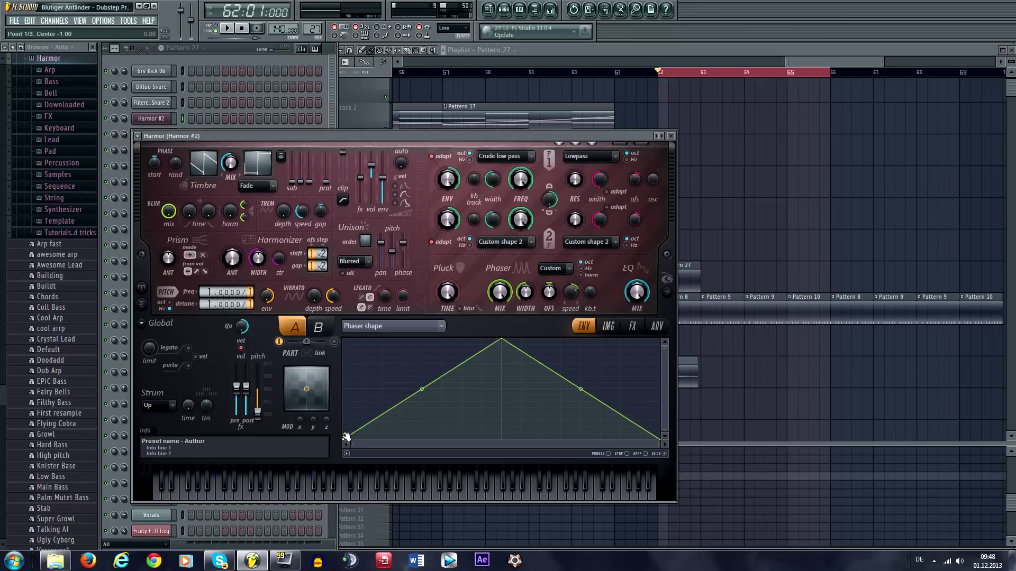
# Reshape the phaser envelope into a square, with the first half at maximum and the second half at minimum
pyautogui.moveTo(345, 436); pyautogui.dragTo(343, 338)
pyautogui.rightClick(507, 356)
pyautogui.moveTo(508, 355); pyautogui.dragTo(503, 451)
pyautogui.click(291, 108)
# Audition the square phaser shape by playing C4 repeatedly on the new Harmor channel
pyautogui.press('z')
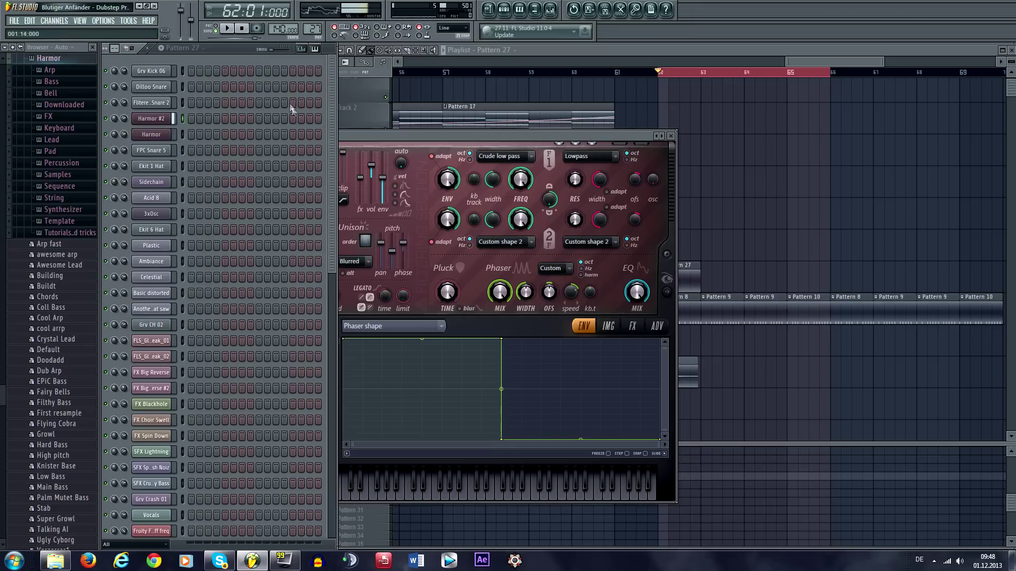
pyautogui.click(567, 296)
pyautogui.press('z')
pyautogui.press('z')
pyautogui.press('z')
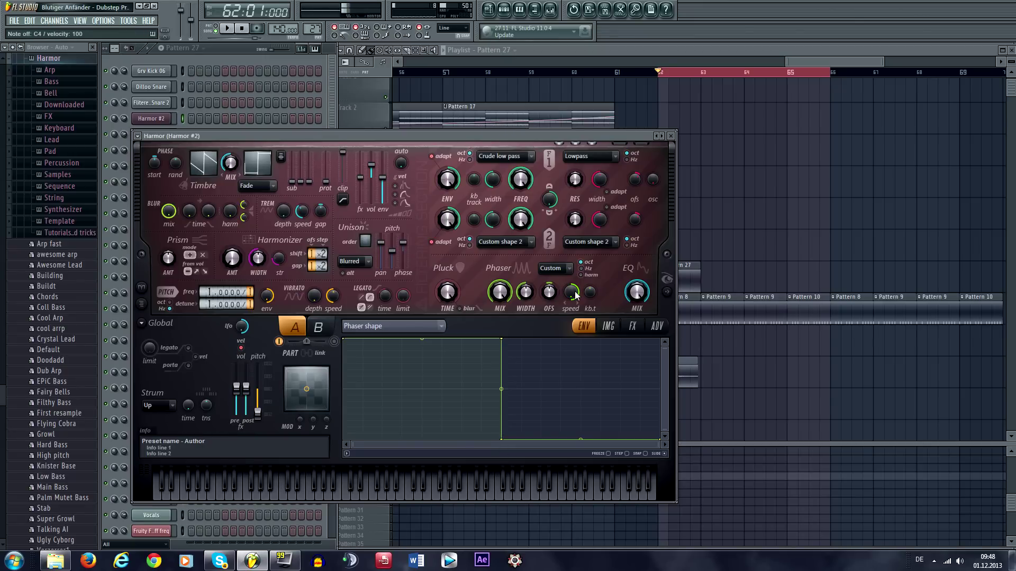
pyautogui.press('z')
pyautogui.press('z')
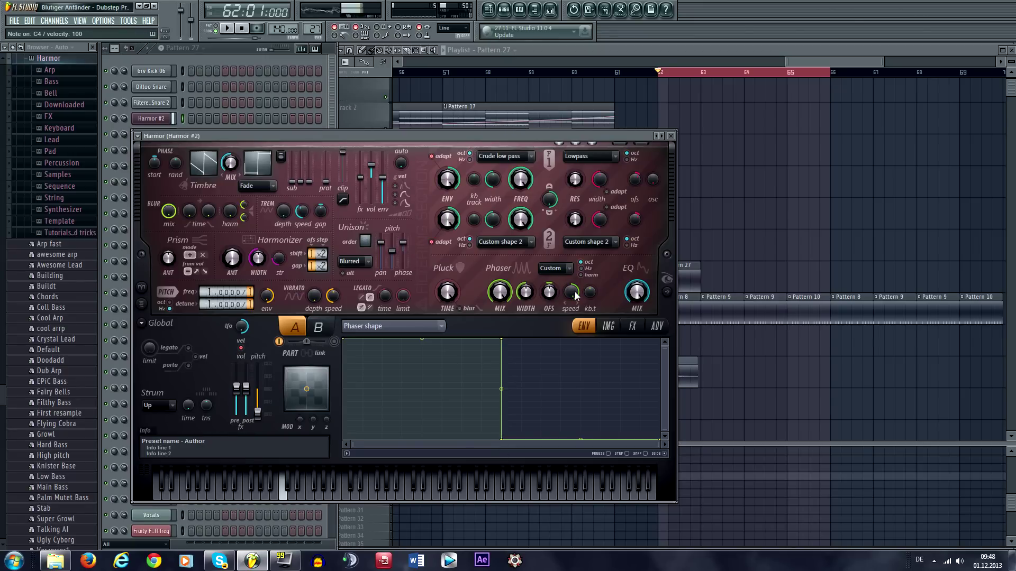
# Play the C4 note repeatedly to audition the Harmor #2 sound with its custom phaser shape
pyautogui.press('z')
pyautogui.press('z')
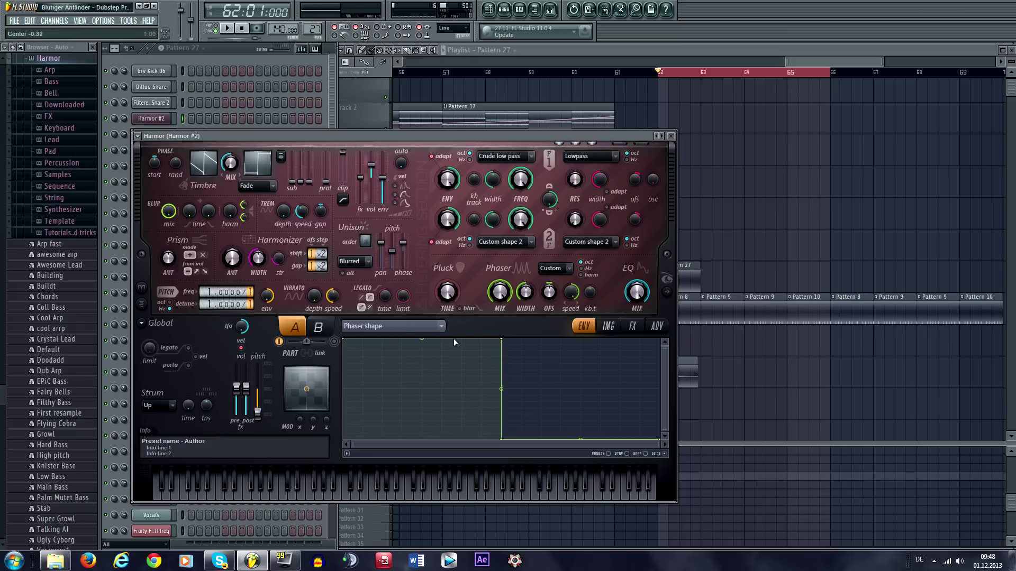
pyautogui.press('z')
pyautogui.press('z')
pyautogui.press('z')
pyautogui.press('z')
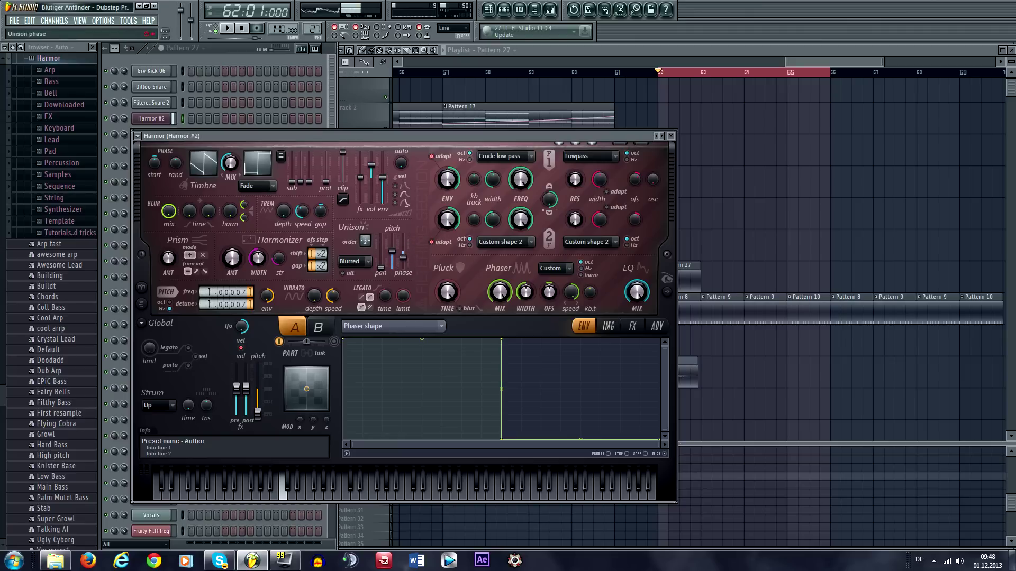
# Lower Harmor #2's unison pitch thickness to near its minimum while auditioning the sound on C4
pyautogui.press('z')
pyautogui.press('z')
pyautogui.press('z')
pyautogui.press('z')
pyautogui.press('z')
pyautogui.press('z')
pyautogui.moveTo(392, 251); pyautogui.dragTo(392, 267)
pyautogui.press('z')
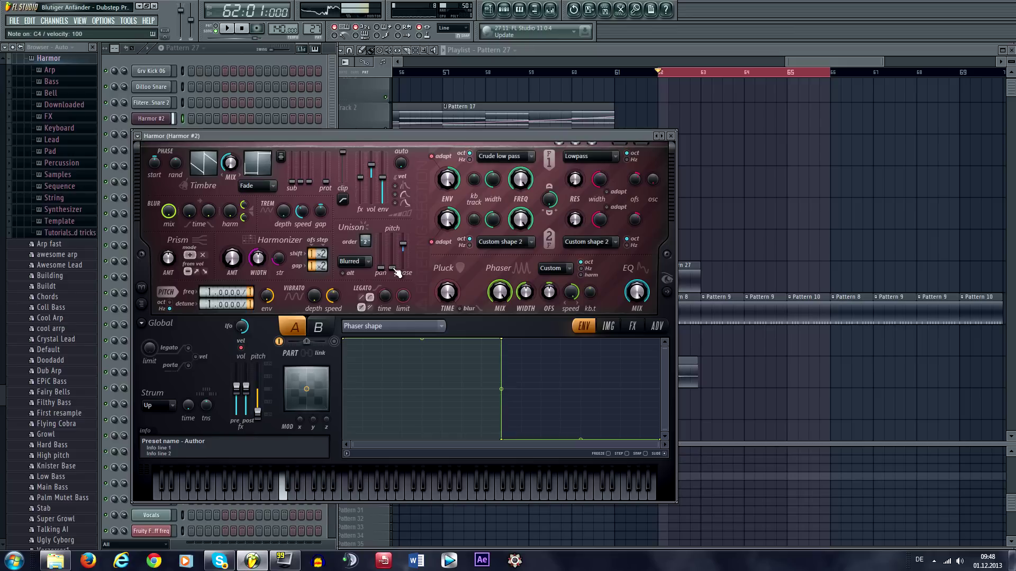
pyautogui.press('z')
pyautogui.press('z')
pyautogui.press('z')
pyautogui.press('Tab')
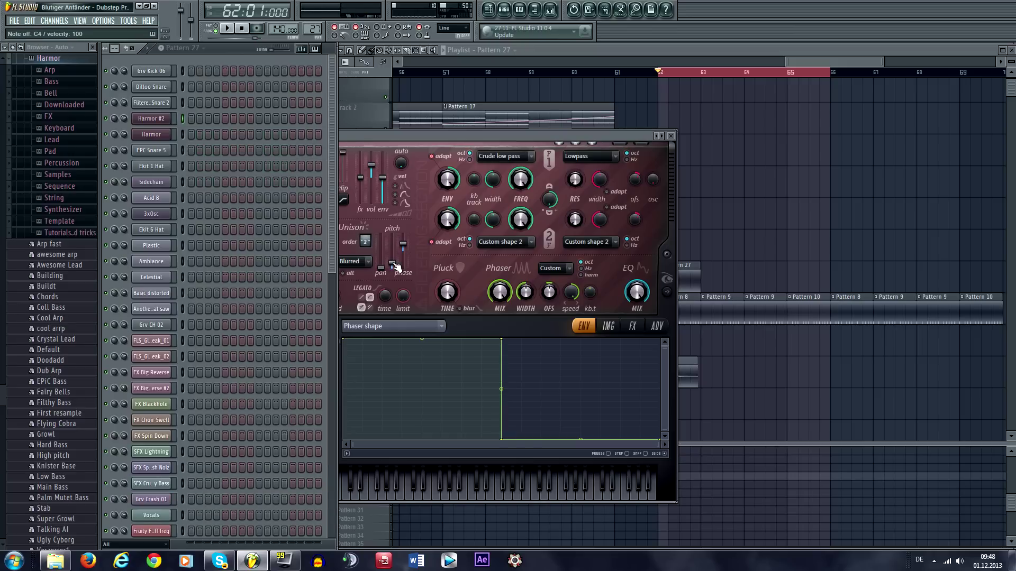
pyautogui.click(421, 135)
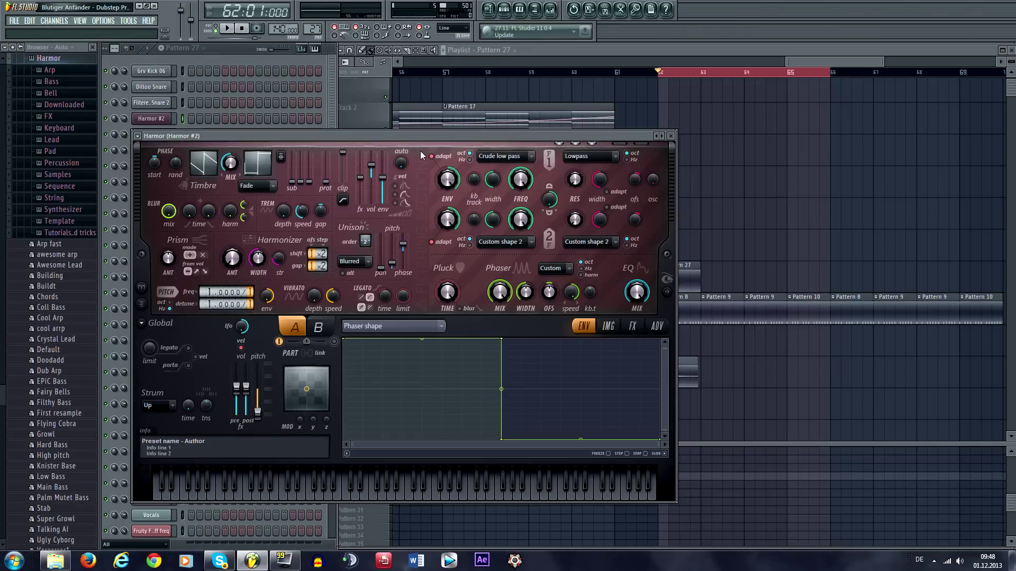
pyautogui.press('z')
# Load Fruity Parametric EQ 2 into effect slot 8 of the Harmor #2 mixer track
pyautogui.click(237, 49)
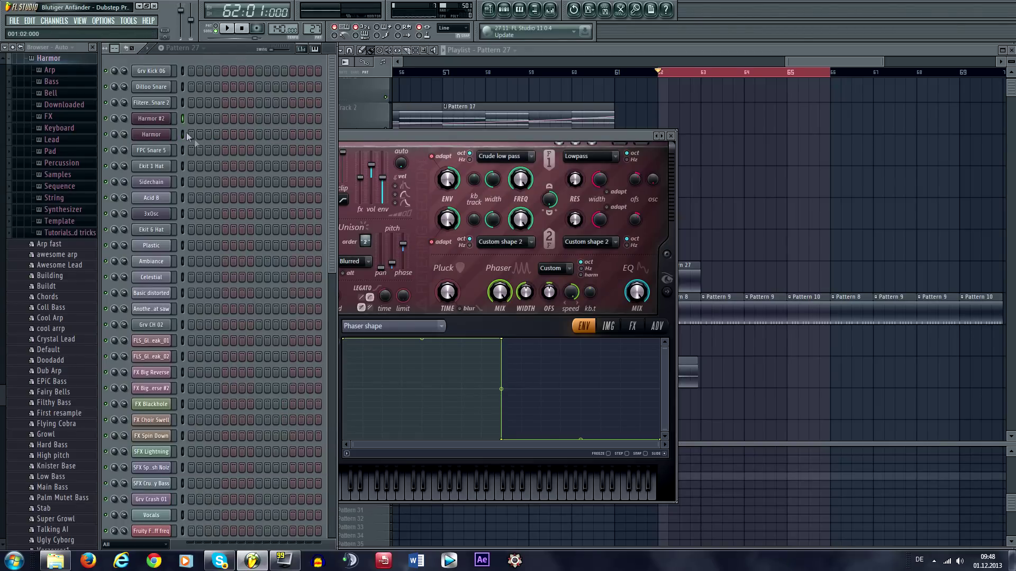
pyautogui.click(156, 120)
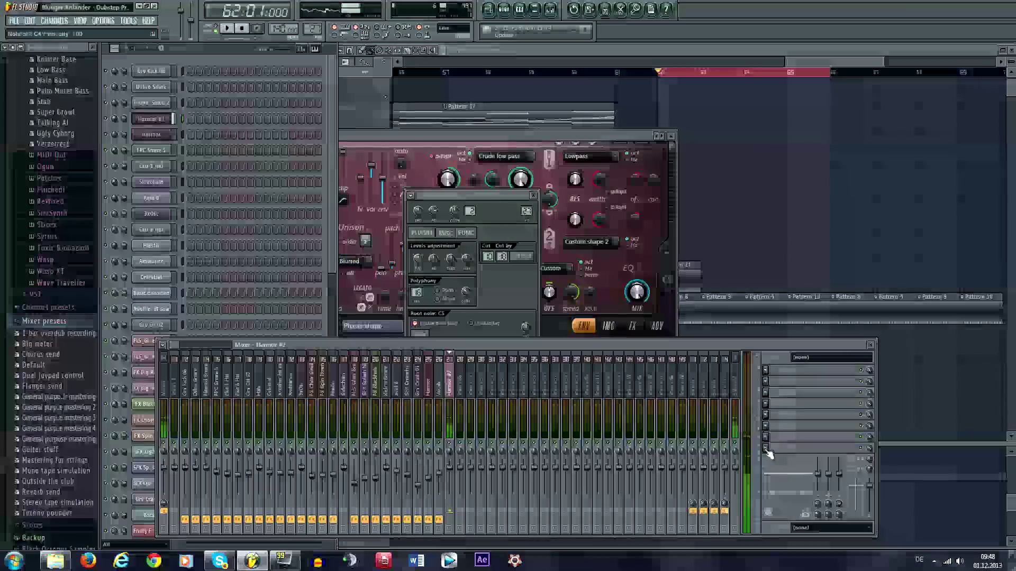
pyautogui.click(765, 448)
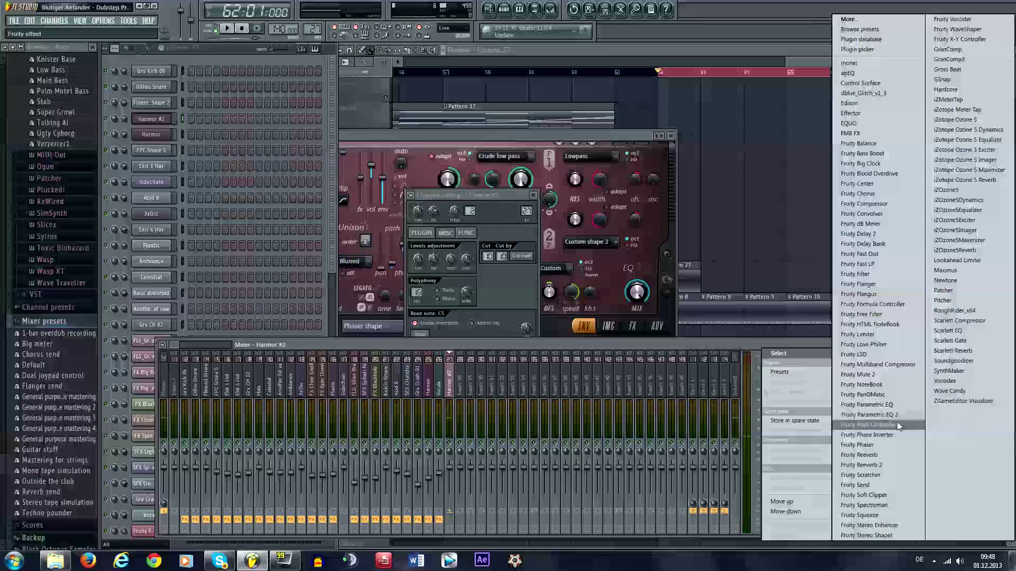
pyautogui.click(897, 416)
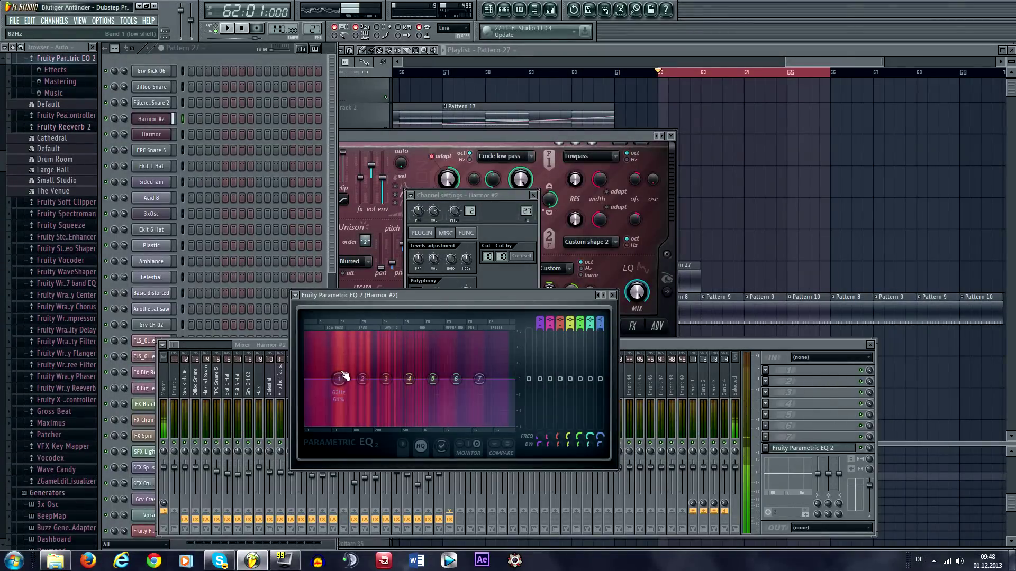
# Pull EQ band 1 down to -18 dB at about 83 Hz and shape it into a steep low cut
pyautogui.moveTo(340, 379)
pyautogui.moveTo(340, 379); pyautogui.dragTo(350, 428)
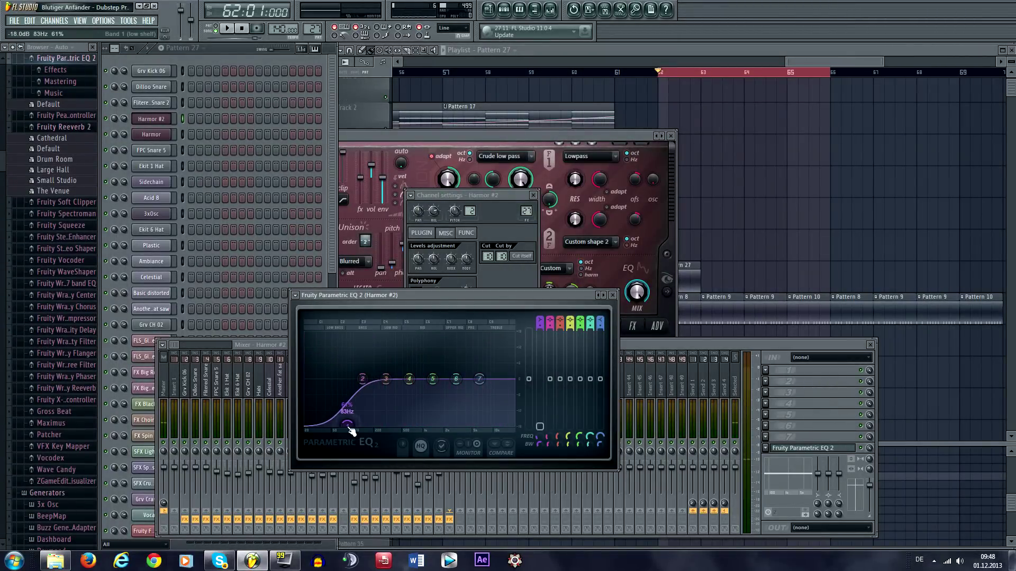
pyautogui.click(539, 324)
pyautogui.moveTo(347, 424); pyautogui.dragTo(350, 424)
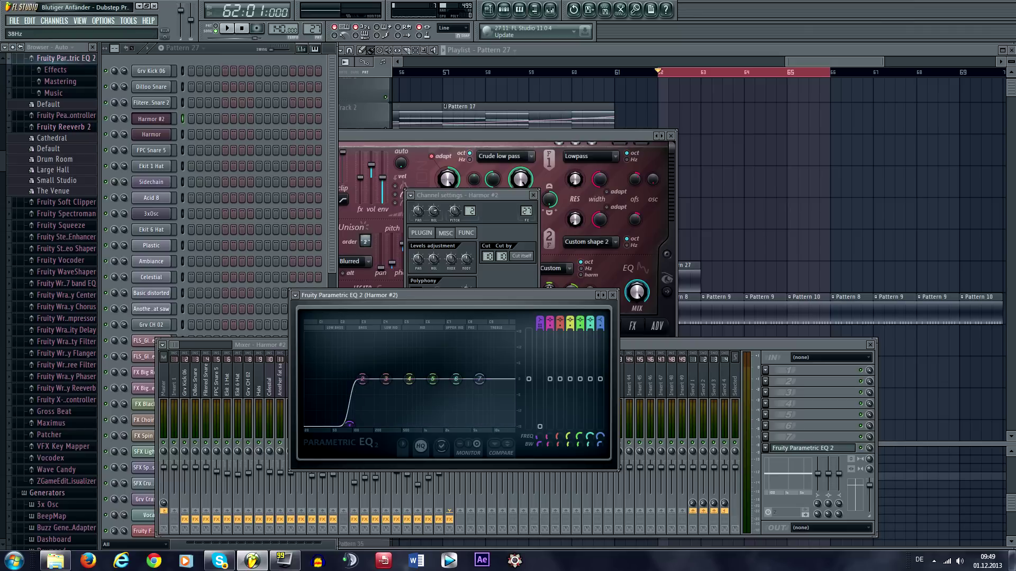
# Boost EQ bands 2 and 3 in the lows, raise band 4 in the highs, lower band 7 and slightly lift band 5
pyautogui.moveTo(362, 379); pyautogui.dragTo(394, 377)
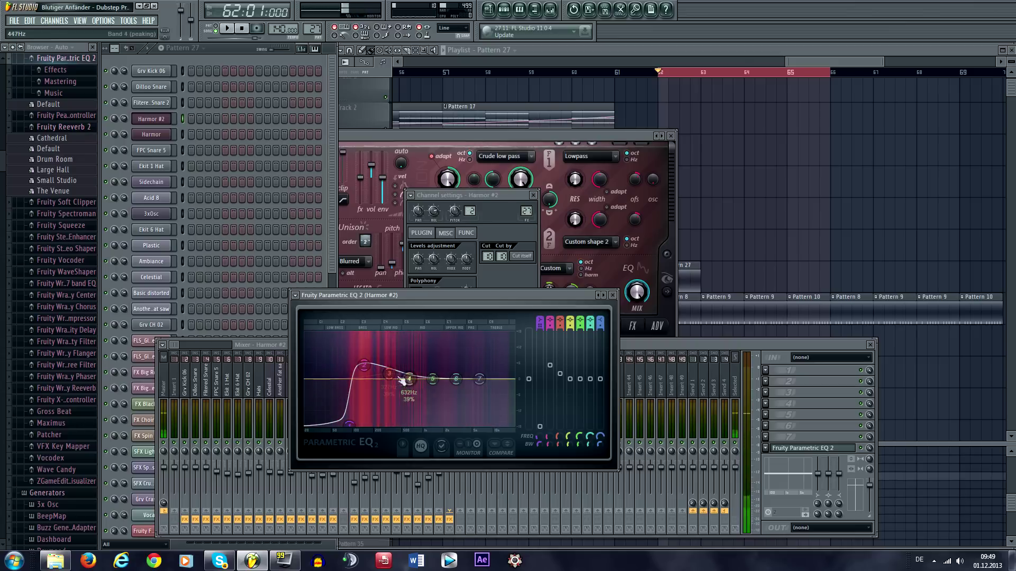
pyautogui.moveTo(409, 378); pyautogui.dragTo(493, 393)
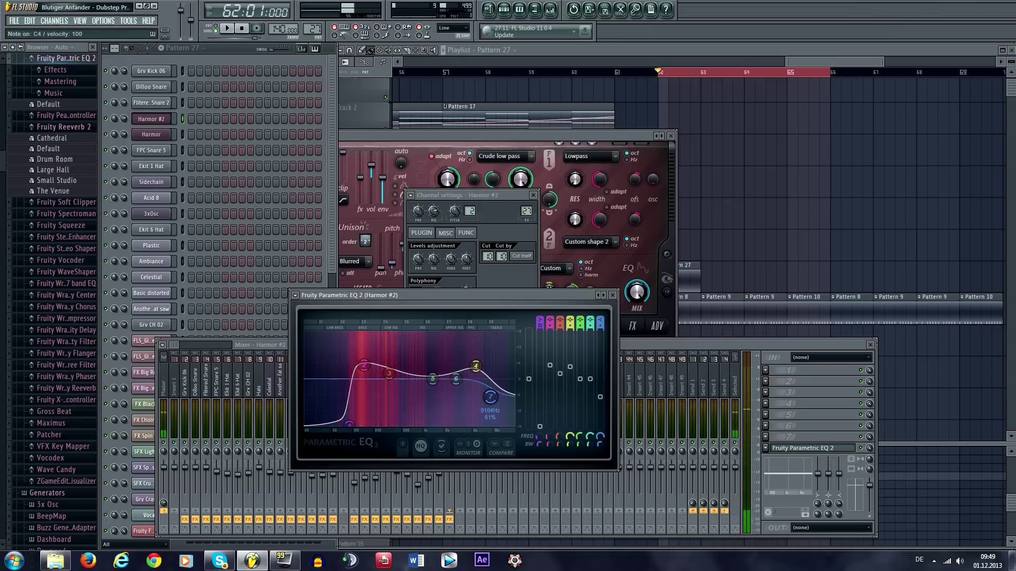
pyautogui.moveTo(433, 379)
pyautogui.mouseDown()
pyautogui.moveTo(427, 363)
pyautogui.moveTo(427, 376)
pyautogui.mouseUp()
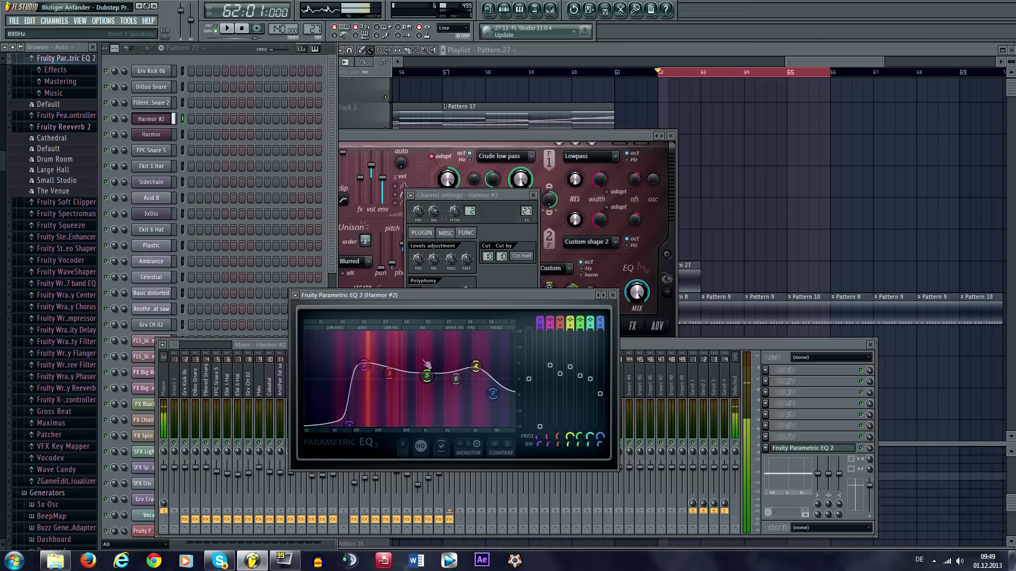
# Add Fruity Stereo Enhancer in slot 6 and Soundgoodizer in slot 4 of the Harmor #2 mixer track
pyautogui.click(766, 425)
pyautogui.click(861, 520)
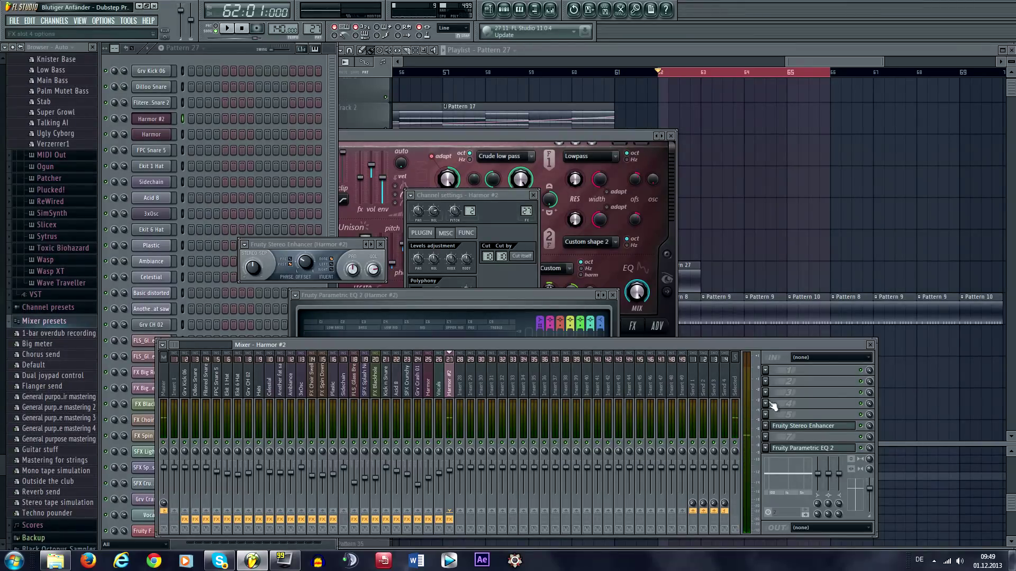
pyautogui.click(765, 448)
pyautogui.moveTo(779, 354)
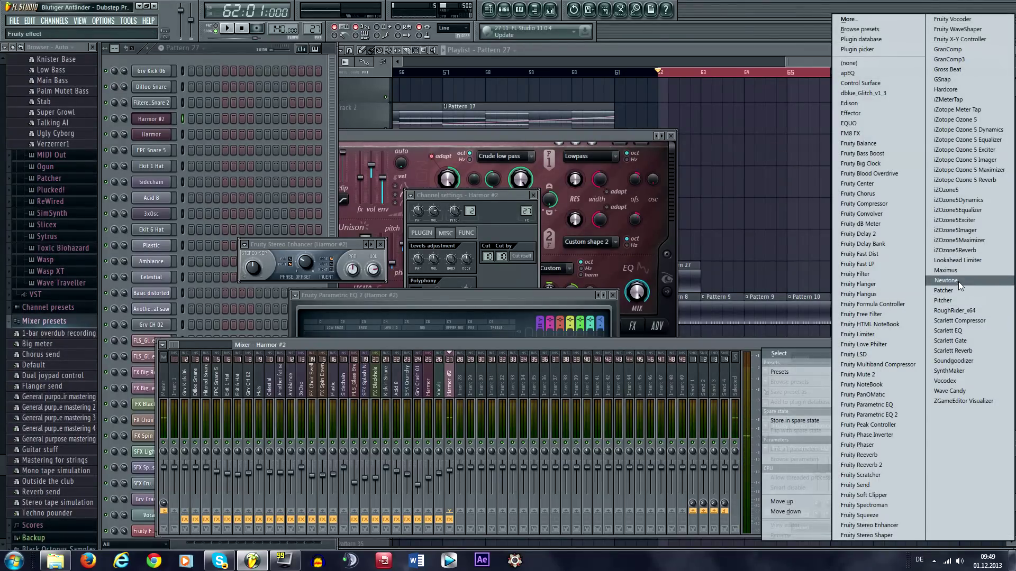
pyautogui.click(944, 360)
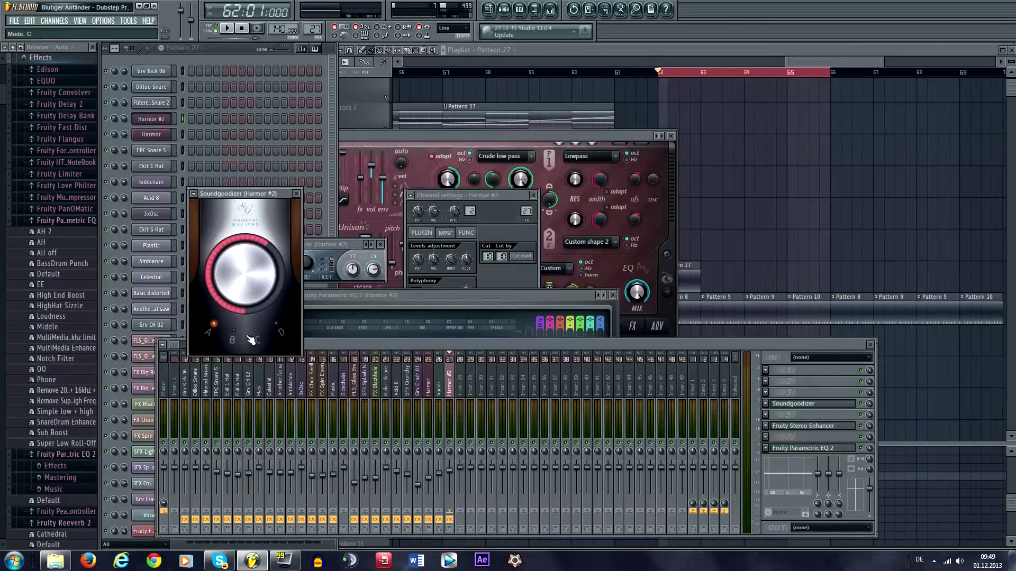
# Keep Soundgoodizer in mode A, reduce its amount well below half and audition a note
pyautogui.click(221, 341)
pyautogui.moveTo(241, 250); pyautogui.dragTo(242, 271)
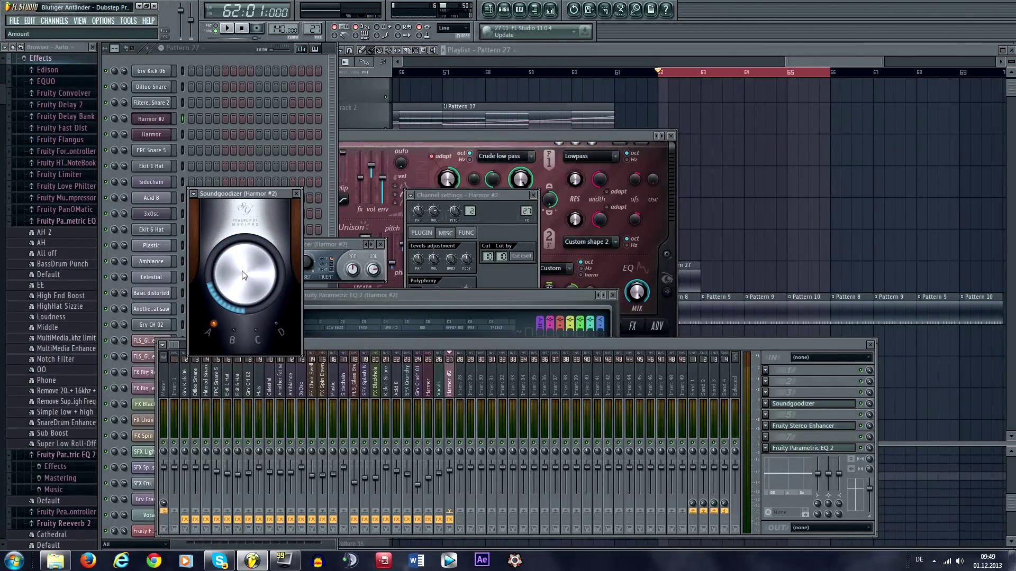
pyautogui.press('z')
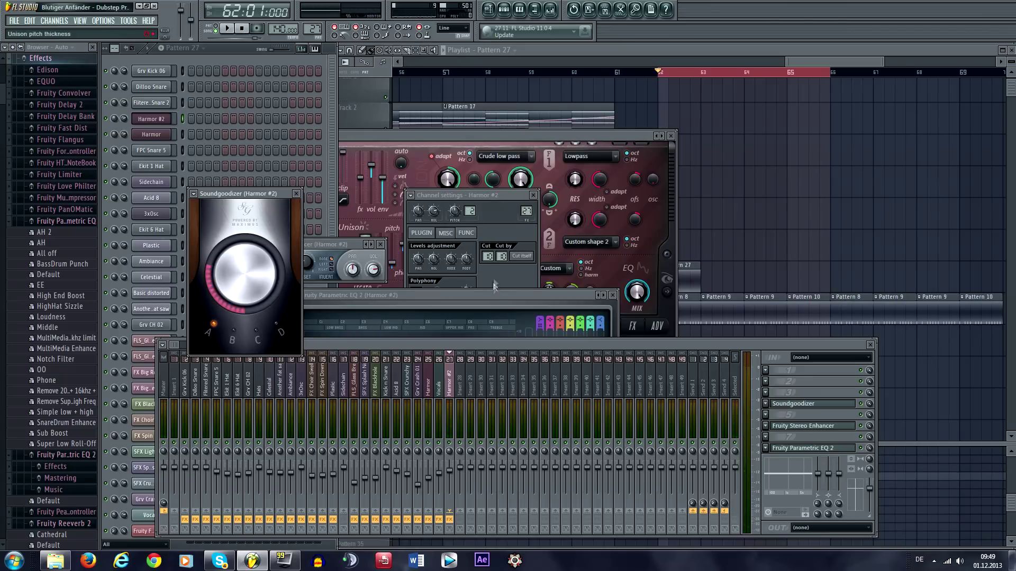
# Insert a new Harmor generator above the Harmor #2 channel and reposition its plugin window
pyautogui.press('F5')
pyautogui.click(228, 59)
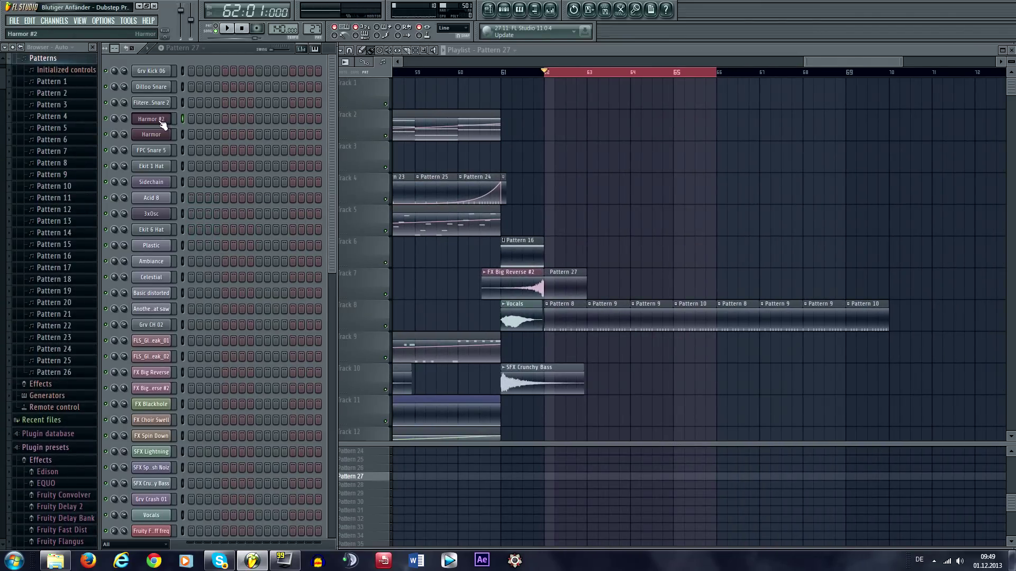
pyautogui.rightClick(162, 124)
pyautogui.moveTo(211, 215)
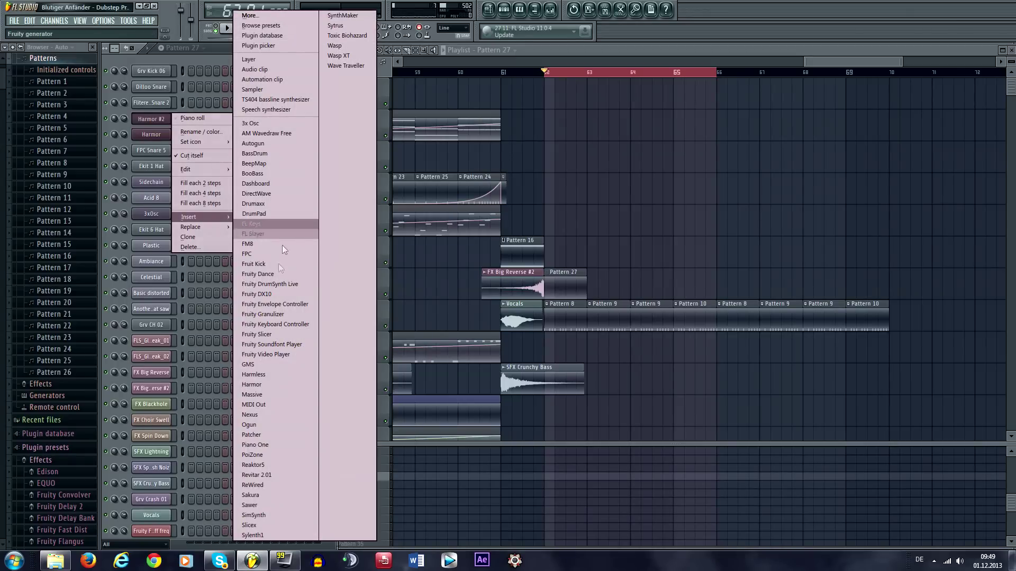
pyautogui.click(267, 385)
pyautogui.moveTo(404, 248); pyautogui.dragTo(368, 157)
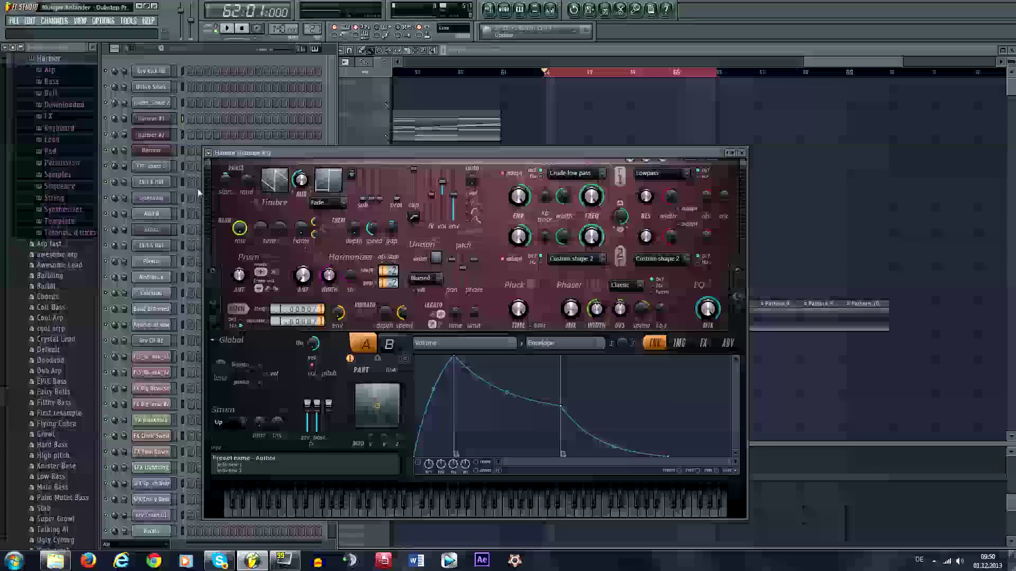
pyautogui.moveTo(296, 156); pyautogui.dragTo(295, 157)
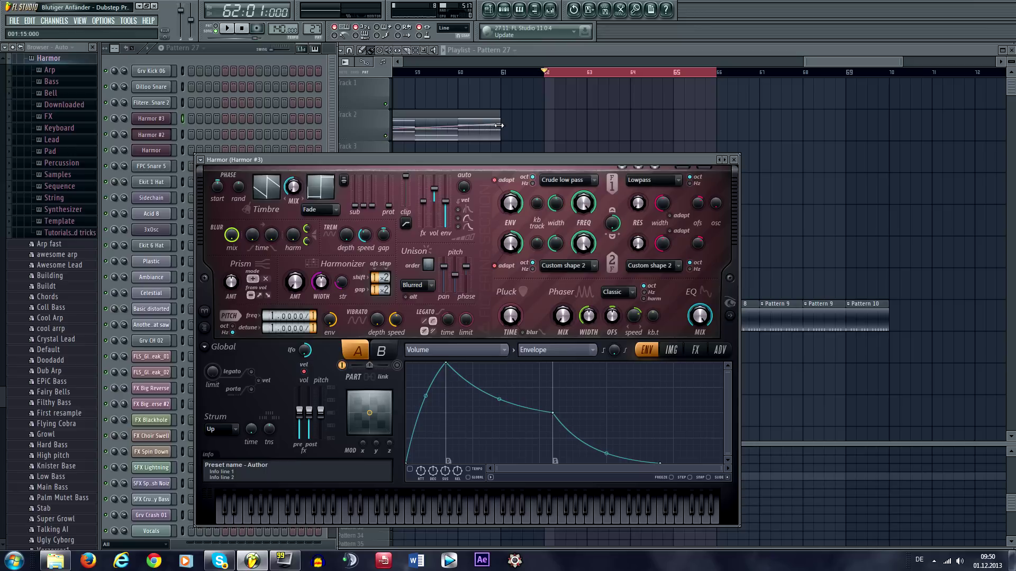
pyautogui.moveTo(379, 163); pyautogui.dragTo(378, 156)
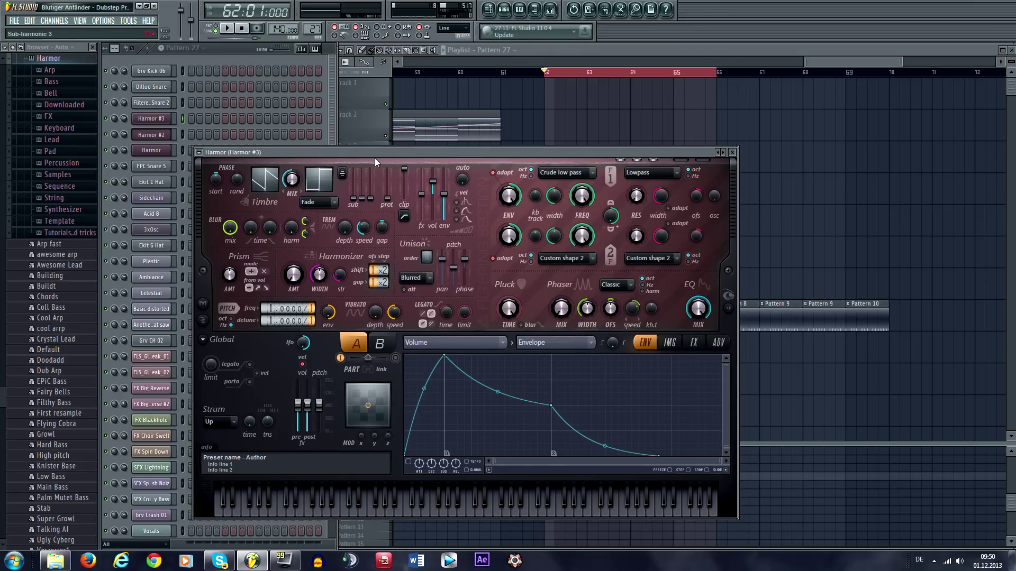
pyautogui.moveTo(375, 158); pyautogui.dragTo(374, 151)
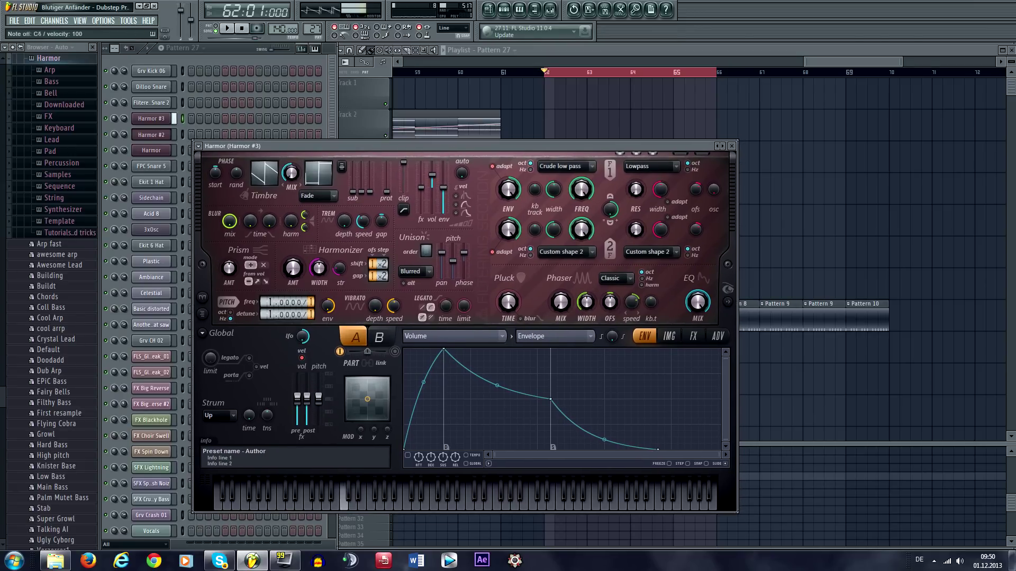
# Set Harmor #3's distortion type to Classic and slightly raise its distortion filter, testing the sound with a note
pyautogui.click(694, 337)
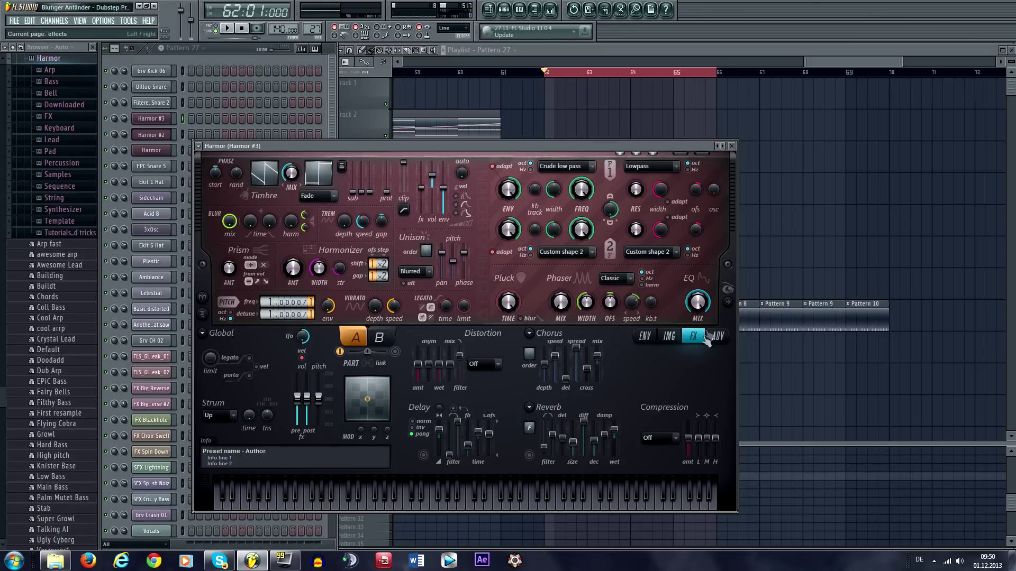
pyautogui.click(491, 364)
pyautogui.click(491, 364)
pyautogui.click(491, 364)
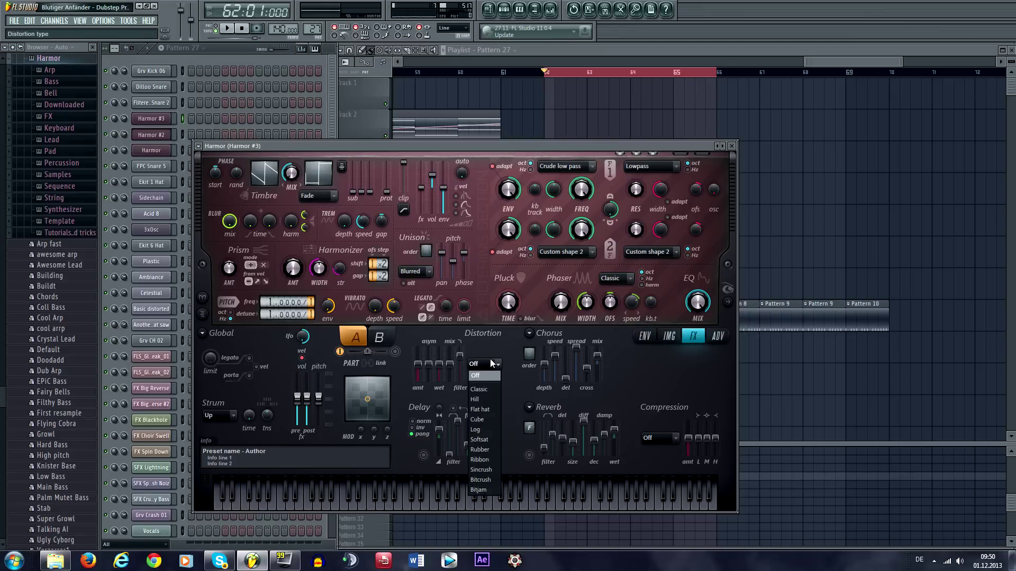
pyautogui.click(485, 390)
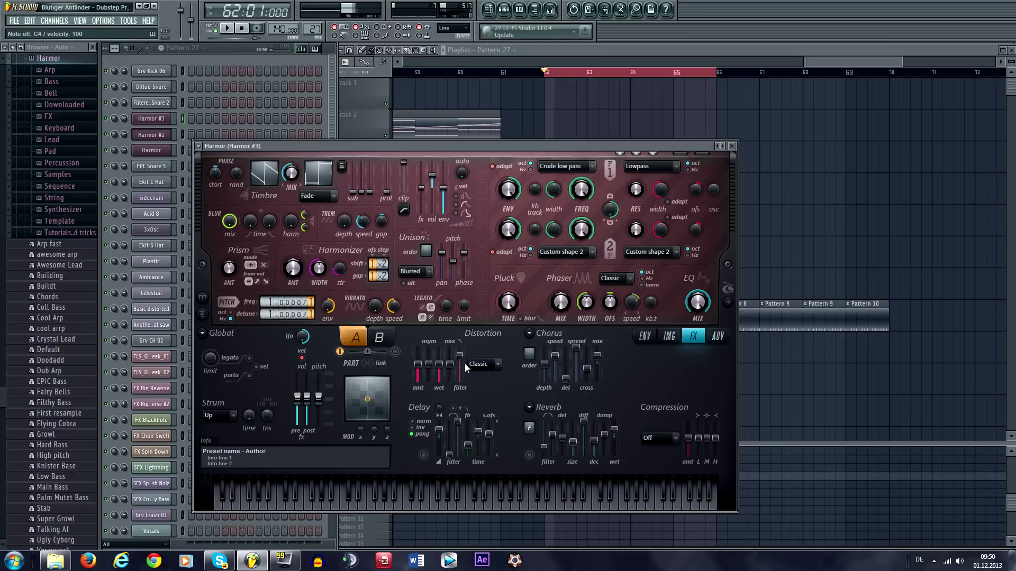
pyautogui.moveTo(459, 356); pyautogui.dragTo(460, 354)
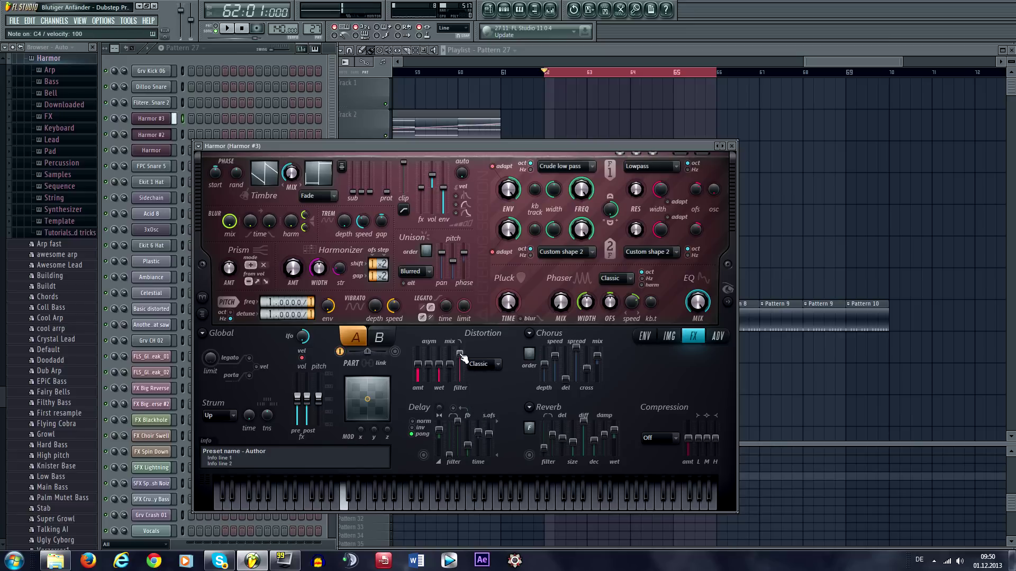
pyautogui.press('z')
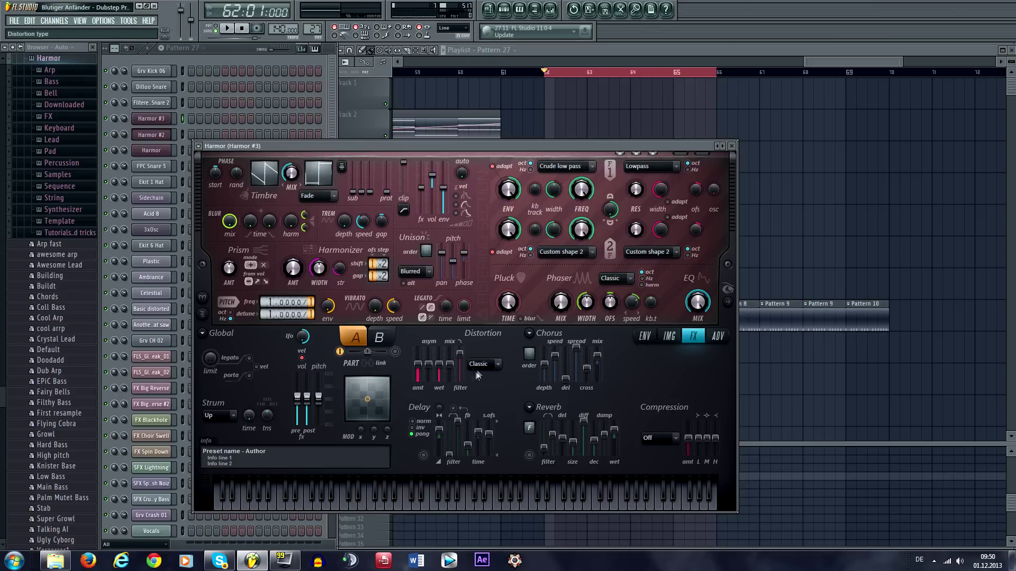
pyautogui.press('z')
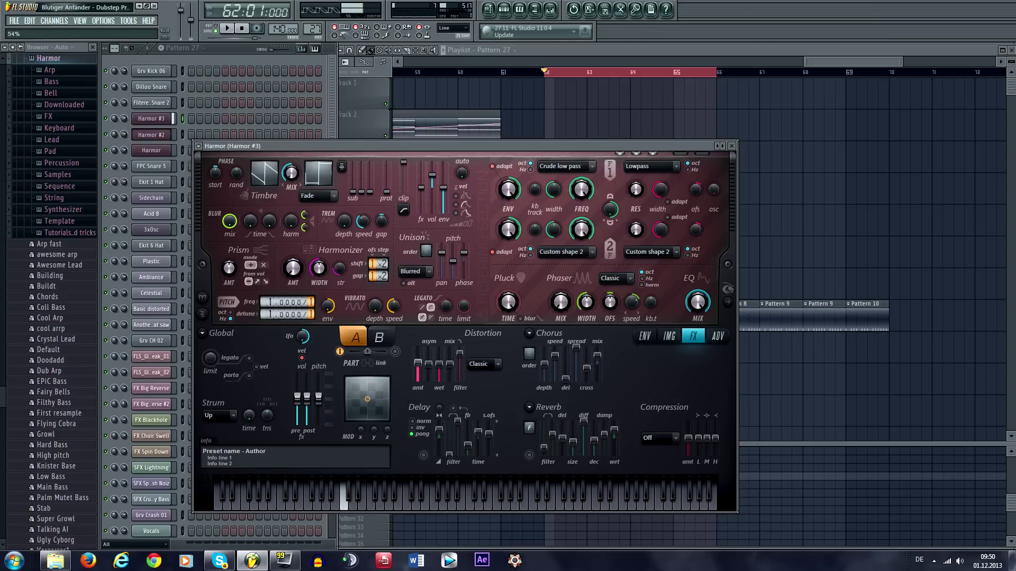
# Lower the distortion amount and asymmetry on Harmor #3 while auditioning notes
pyautogui.moveTo(418, 369); pyautogui.dragTo(429, 355)
pyautogui.press('z')
pyautogui.press('z')
pyautogui.press('z')
pyautogui.press('z')
pyautogui.press('w')
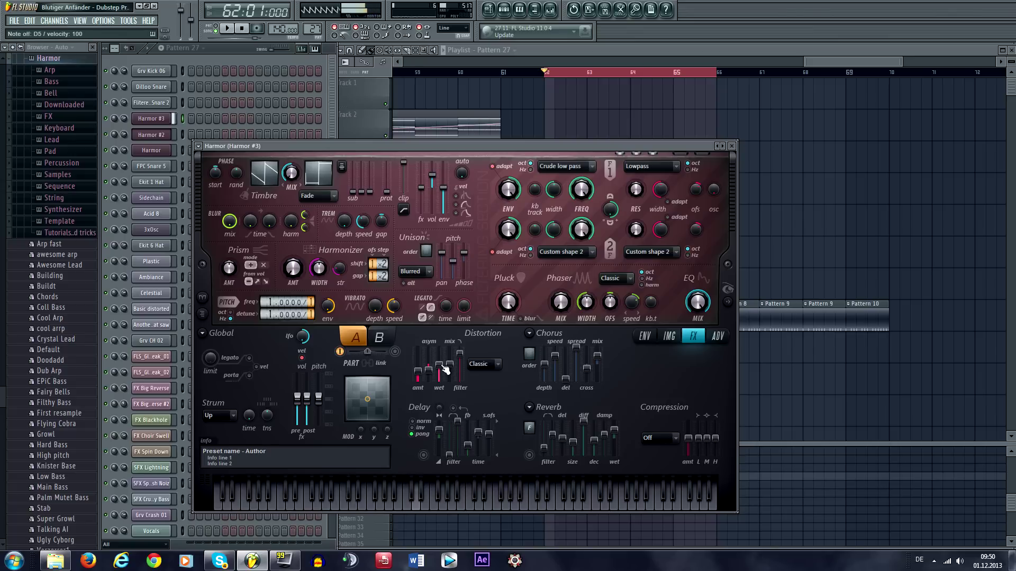
# Play melody notes and chords to audition the distorted Harmor #3 sound while fine-tuning its distortion mix
pyautogui.press('n')
pyautogui.press('w')
pyautogui.press('r')
pyautogui.press('m')
pyautogui.press('e')
pyautogui.press('t')
pyautogui.press('n')
pyautogui.press('w')
pyautogui.press('r')
pyautogui.press('q')
pyautogui.press('r')
pyautogui.press('y')
pyautogui.press('w')
pyautogui.press('t')
pyautogui.press('u')
pyautogui.press('w')
pyautogui.press('t')
pyautogui.press('u')
pyautogui.press('w')
pyautogui.press('t')
pyautogui.press('u')
pyautogui.moveTo(448, 366); pyautogui.dragTo(450, 365)
pyautogui.press('w')
pyautogui.press('t')
pyautogui.press('u')
pyautogui.press('w')
pyautogui.press('t')
pyautogui.press('u')
pyautogui.press('w')
pyautogui.press('t')
pyautogui.press('u')
pyautogui.press('w')
pyautogui.press('t')
pyautogui.press('u')
pyautogui.press('q')
pyautogui.press('r')
pyautogui.press('y')
pyautogui.press('F6')
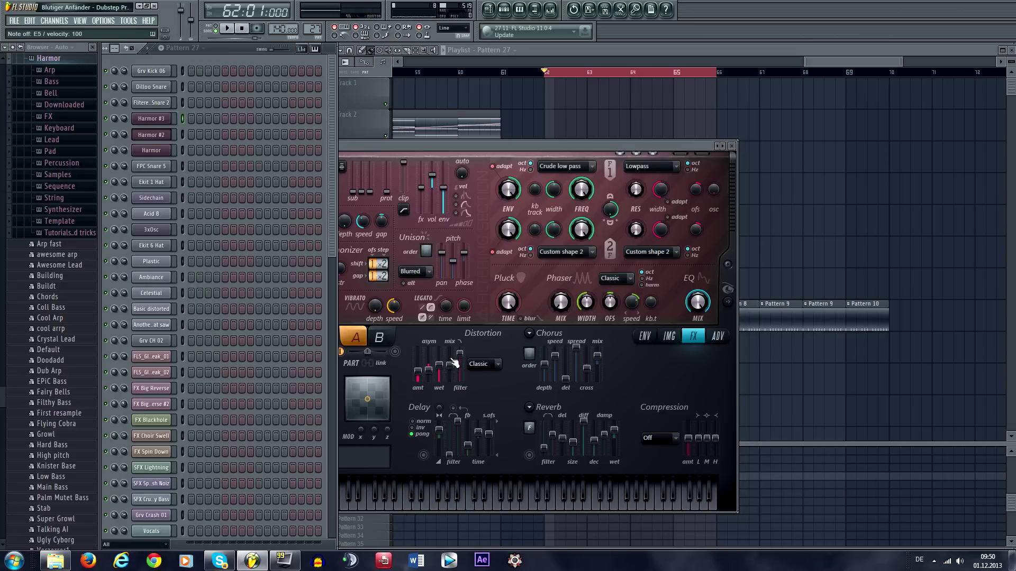
pyautogui.press('w')
pyautogui.press('t')
pyautogui.press('u')
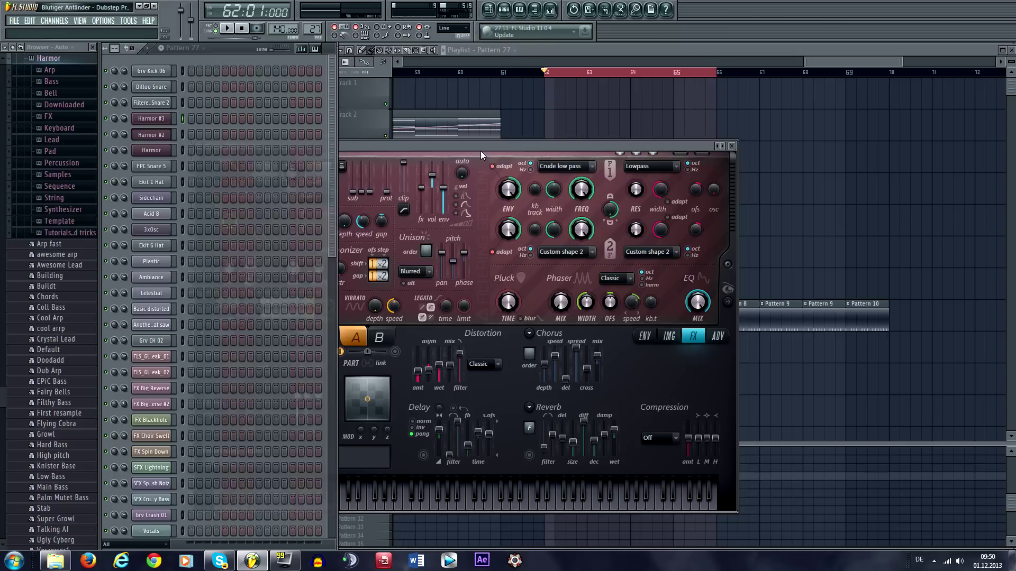
pyautogui.click(480, 150)
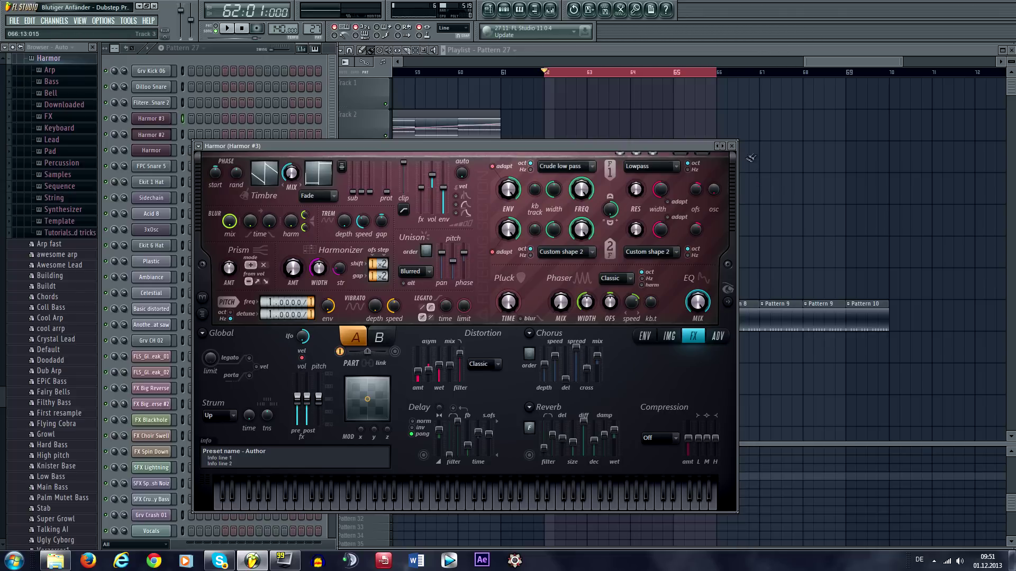
# Close the Harmor #3 plugin and open Pattern 14's Ambiance chord notes from the playlist in the piano roll
pyautogui.click(732, 146)
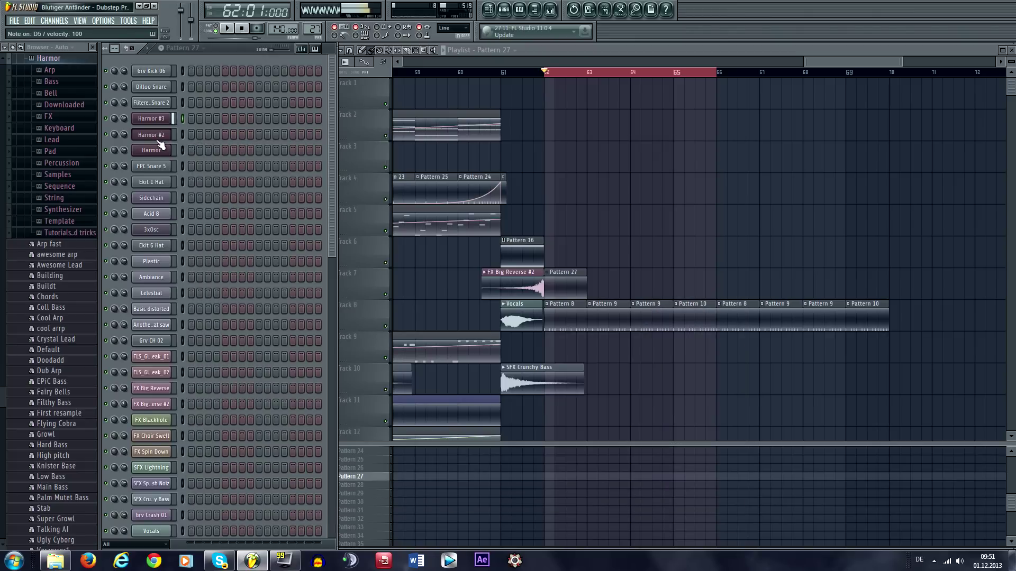
pyautogui.click(152, 119)
pyautogui.click(719, 209)
pyautogui.scroll(-5, 708, 204)
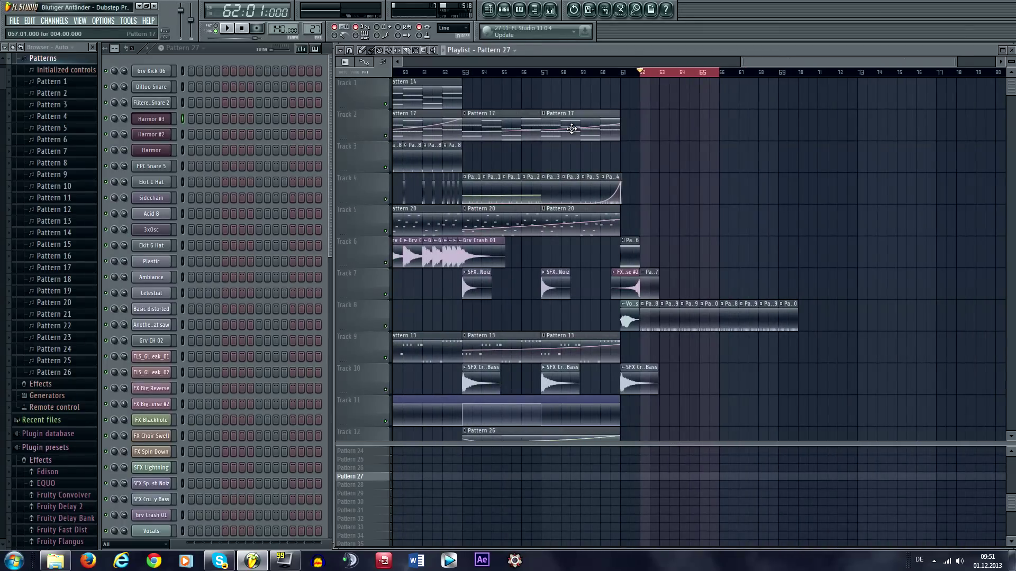
pyautogui.doubleClick(572, 128)
pyautogui.scroll(-3, 679, 188)
pyautogui.click(523, 133)
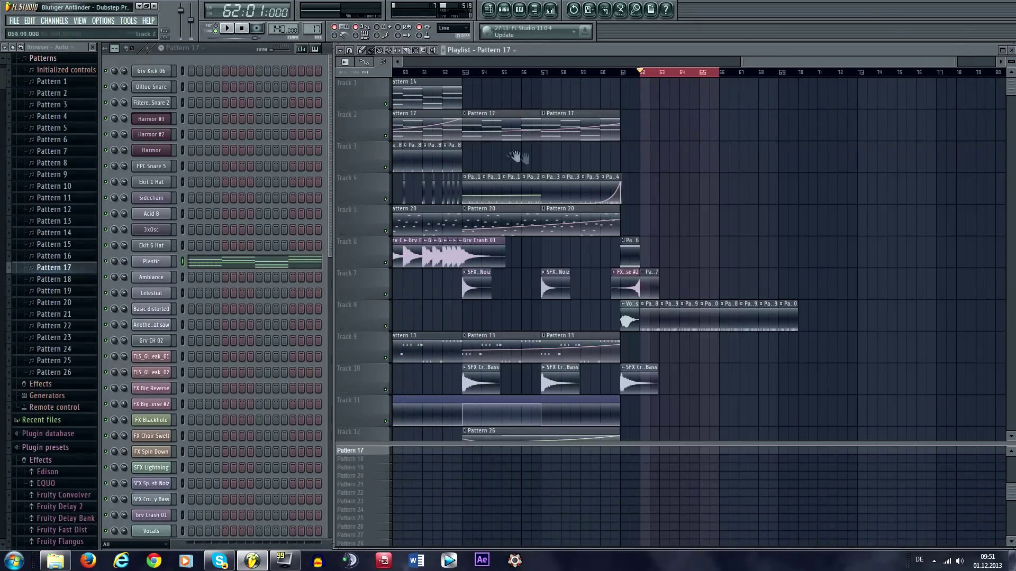
pyautogui.moveTo(515, 157); pyautogui.dragTo(634, 153)
pyautogui.doubleClick(553, 98)
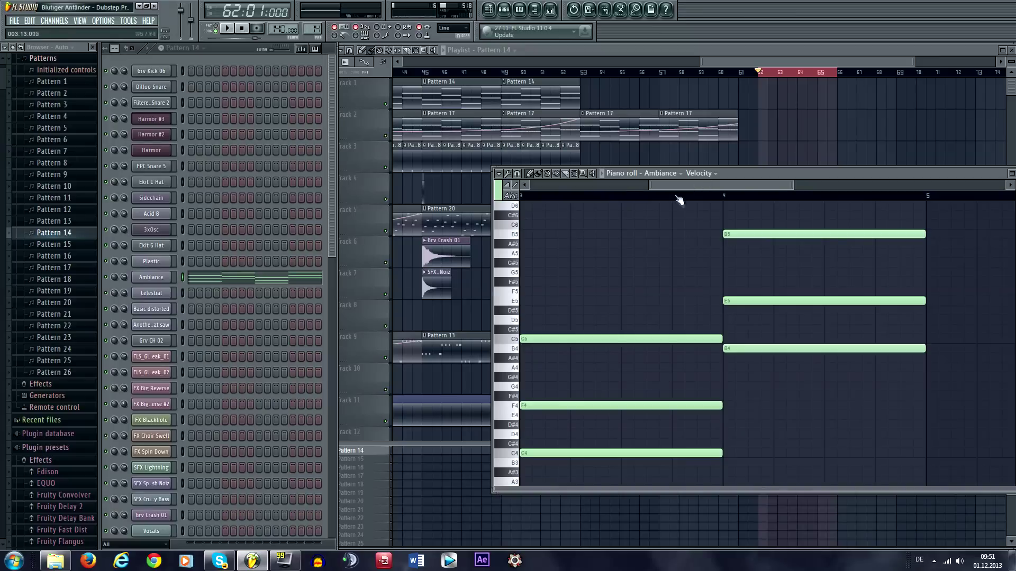
# Copy all of the Ambiance chord notes and paste them into Harmor #3's piano roll in Pattern 27
pyautogui.scroll(-5, 675, 187)
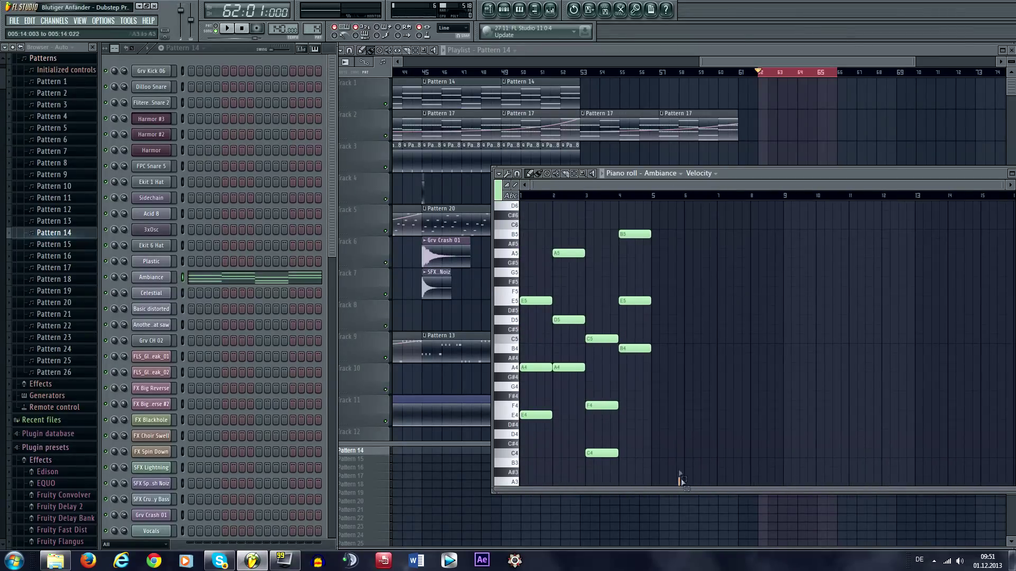
pyautogui.moveTo(681, 480); pyautogui.dragTo(496, 198)
pyautogui.rightClick(827, 132)
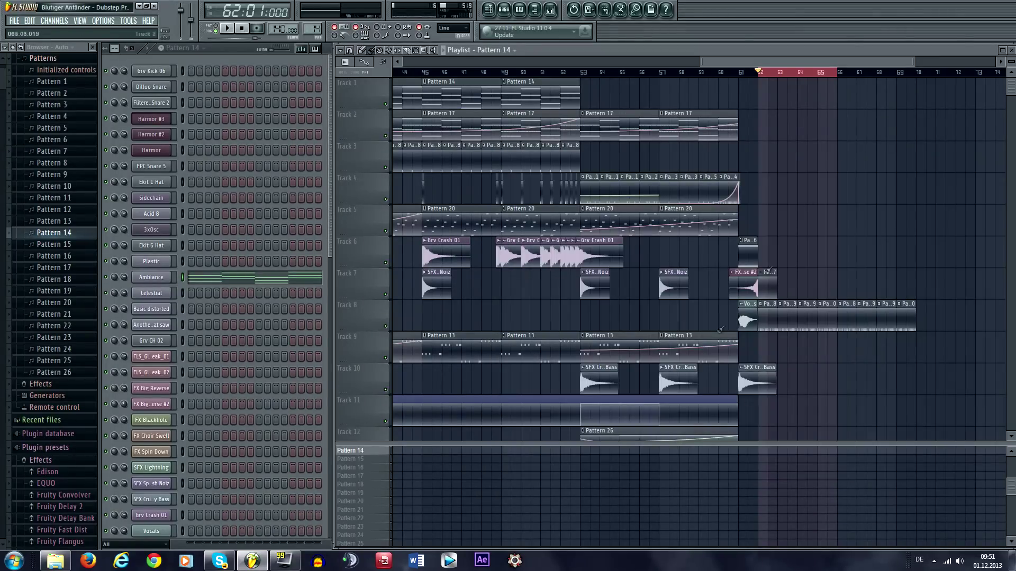
pyautogui.scroll(-3, 359, 468)
pyautogui.click(769, 281)
pyautogui.moveTo(769, 279); pyautogui.dragTo(580, 271)
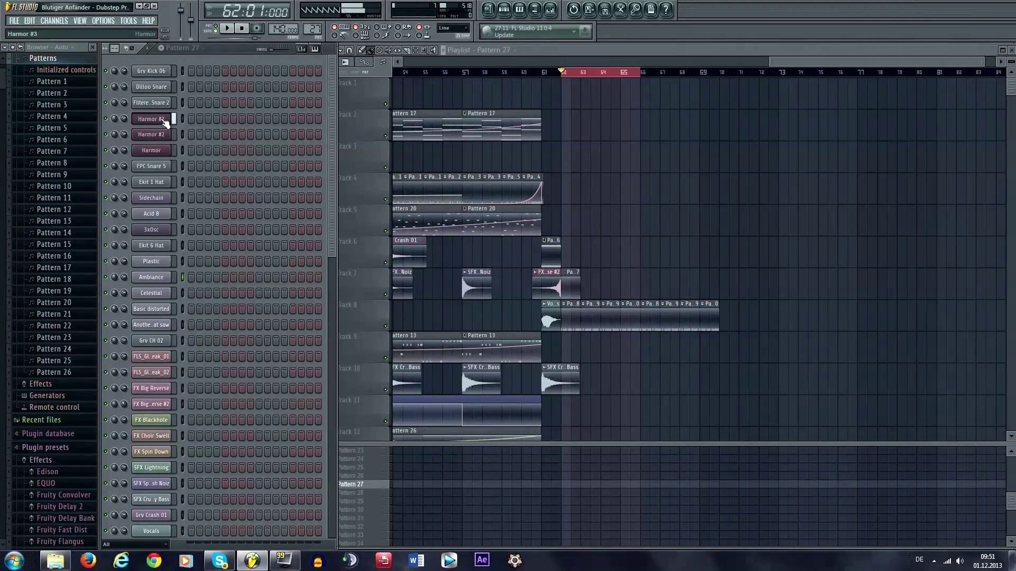
pyautogui.rightClick(165, 122)
pyautogui.click(196, 121)
pyautogui.hotkey('ctrl', 'v')
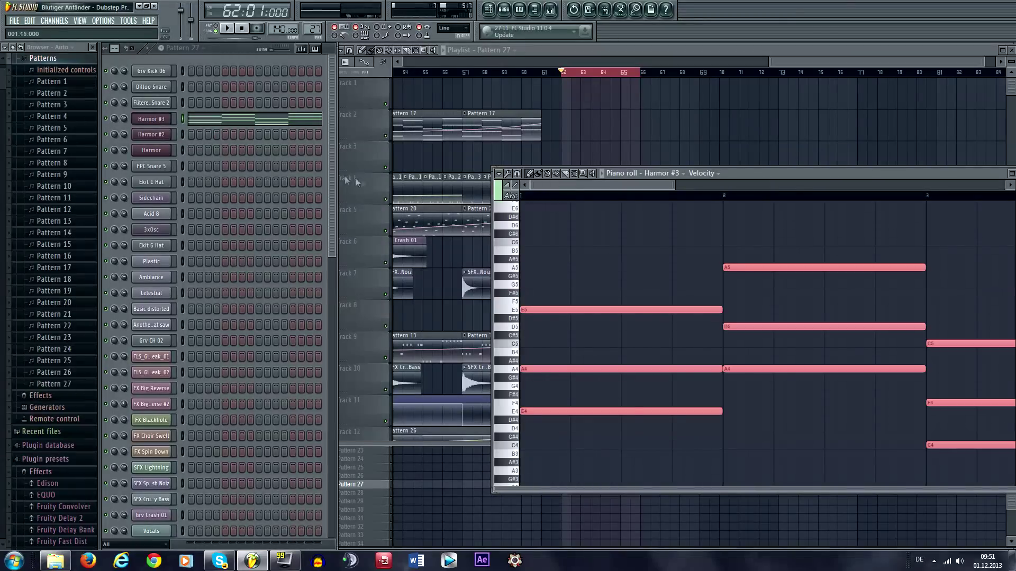
# Audition the pasted Harmor #3 chords in pattern mode and maximize the piano roll
pyautogui.click(218, 29)
pyautogui.press('space')
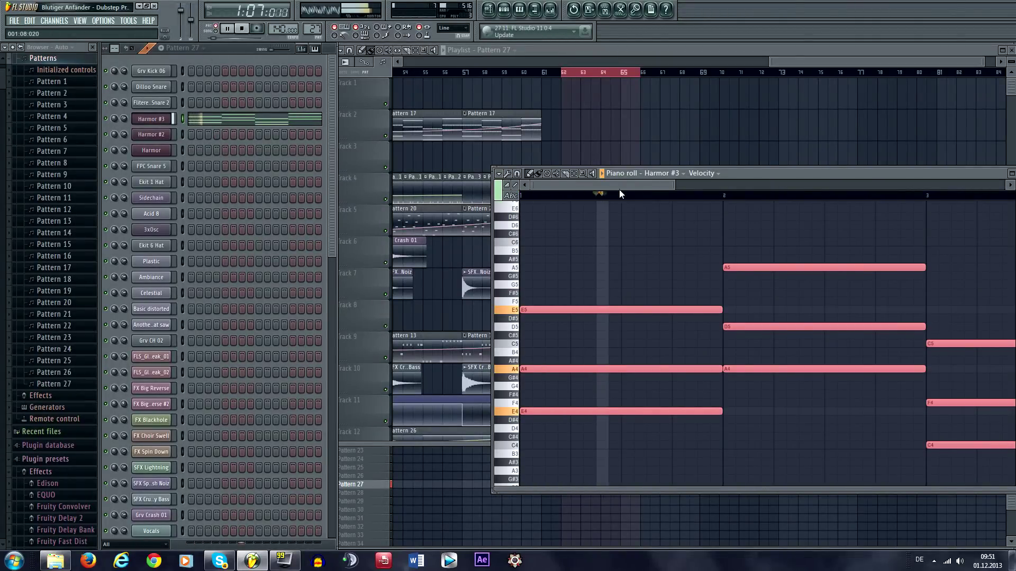
pyautogui.scroll(-3, 621, 185)
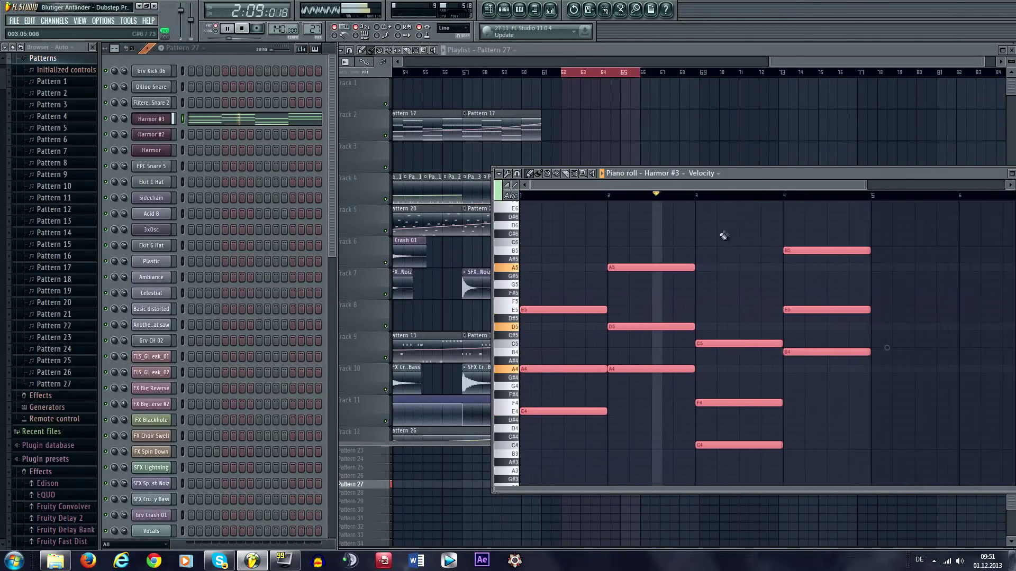
pyautogui.doubleClick(760, 174)
pyautogui.click(448, 95)
pyautogui.press('space')
pyautogui.press('space')
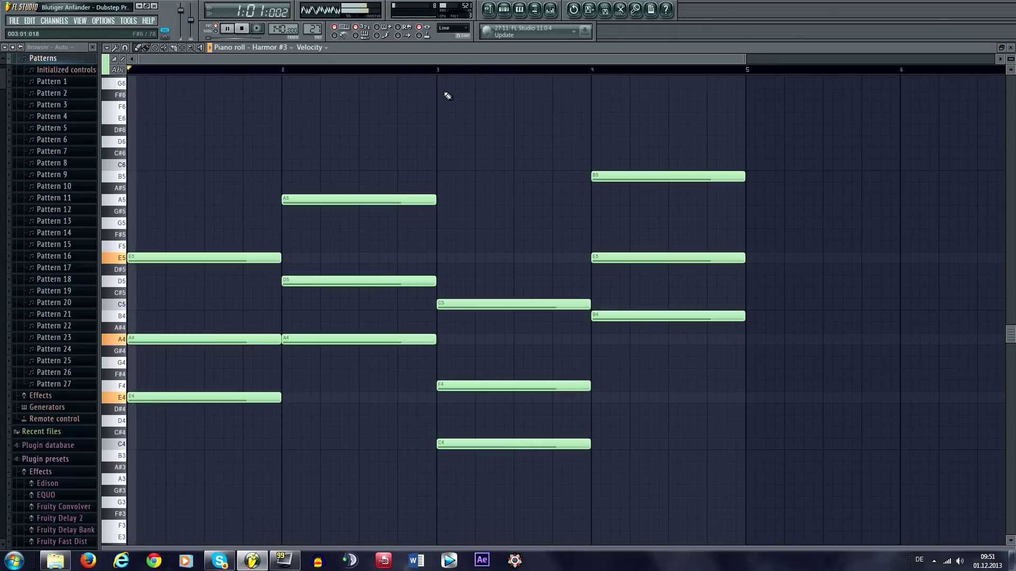
pyautogui.press('space')
pyautogui.scroll(2, 434, 78)
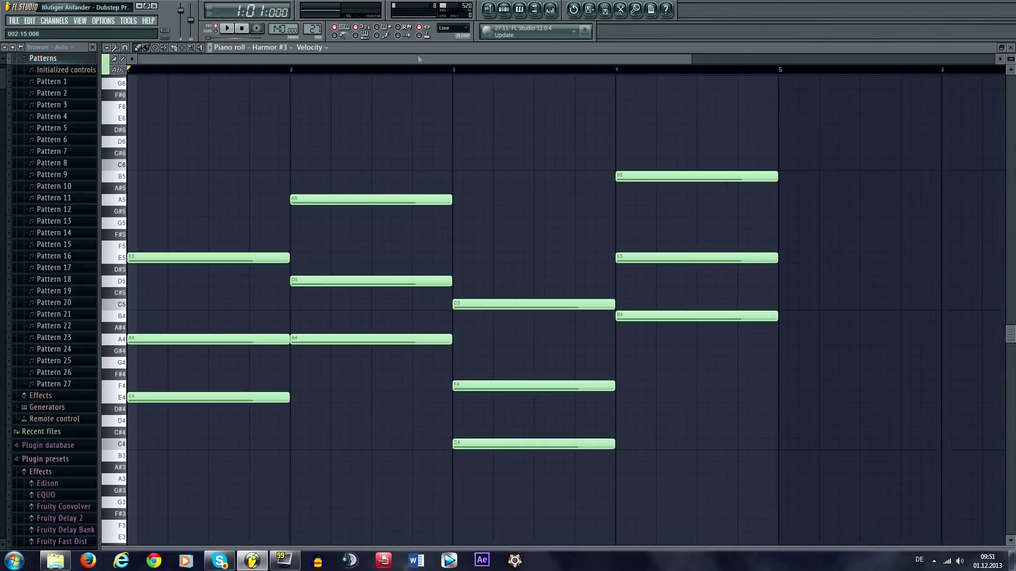
# Select all the Harmor #3 chord notes, shorten them to half a bar each, and audition the rhythm
pyautogui.moveTo(854, 511); pyautogui.dragTo(143, 129)
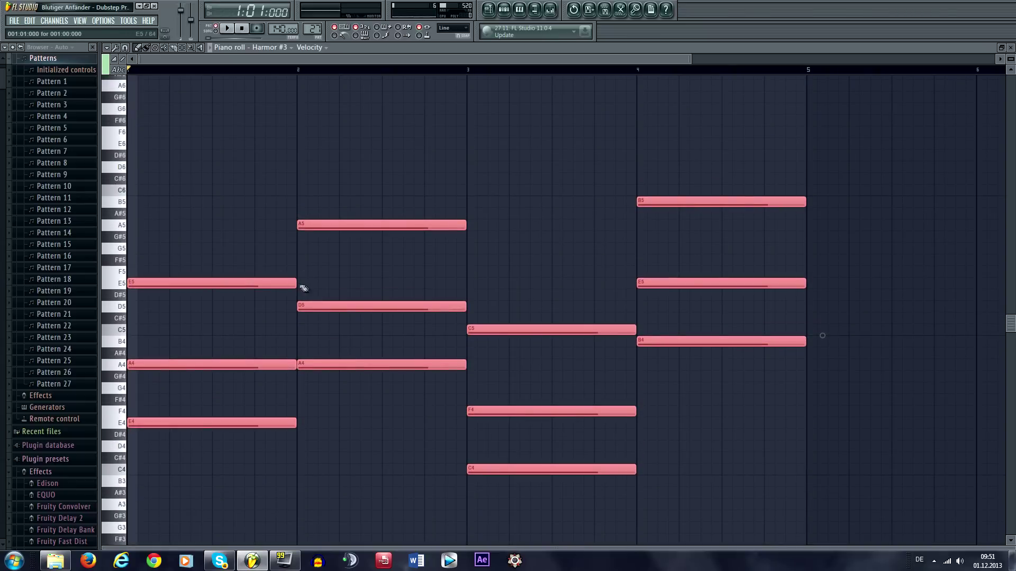
pyautogui.moveTo(294, 287); pyautogui.dragTo(212, 287)
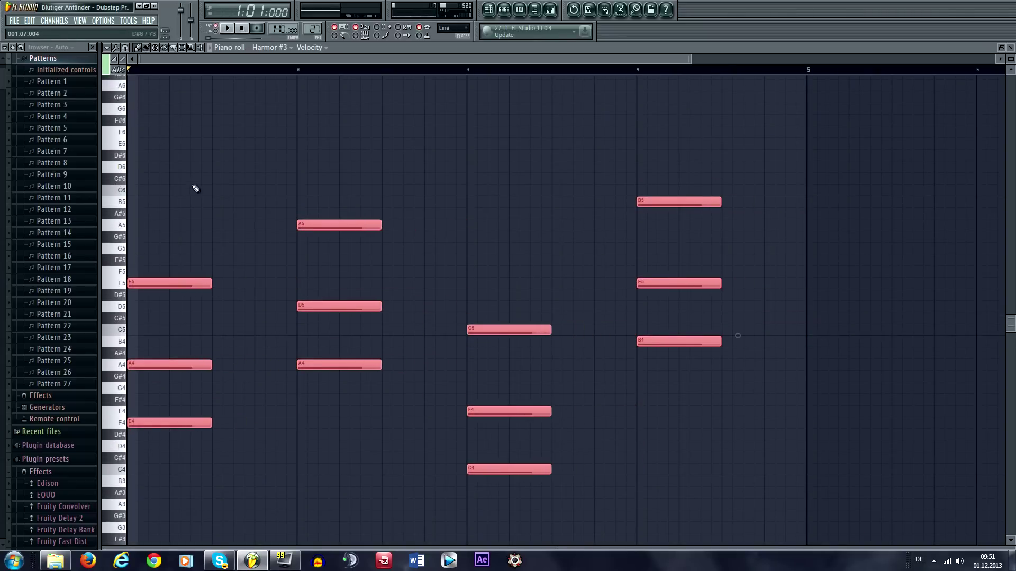
pyautogui.press('space')
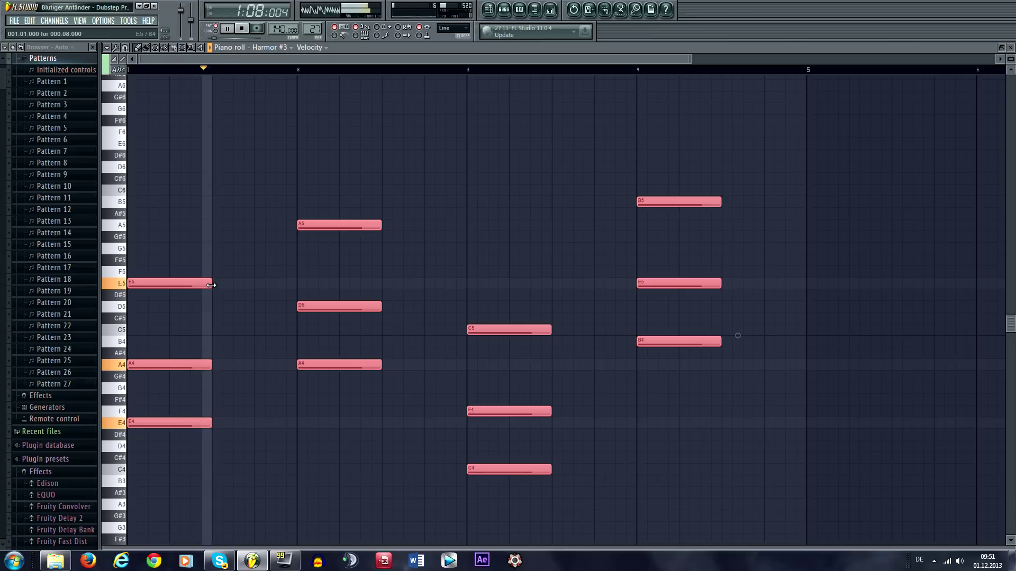
pyautogui.press('space')
pyautogui.press('space')
pyautogui.press('space')
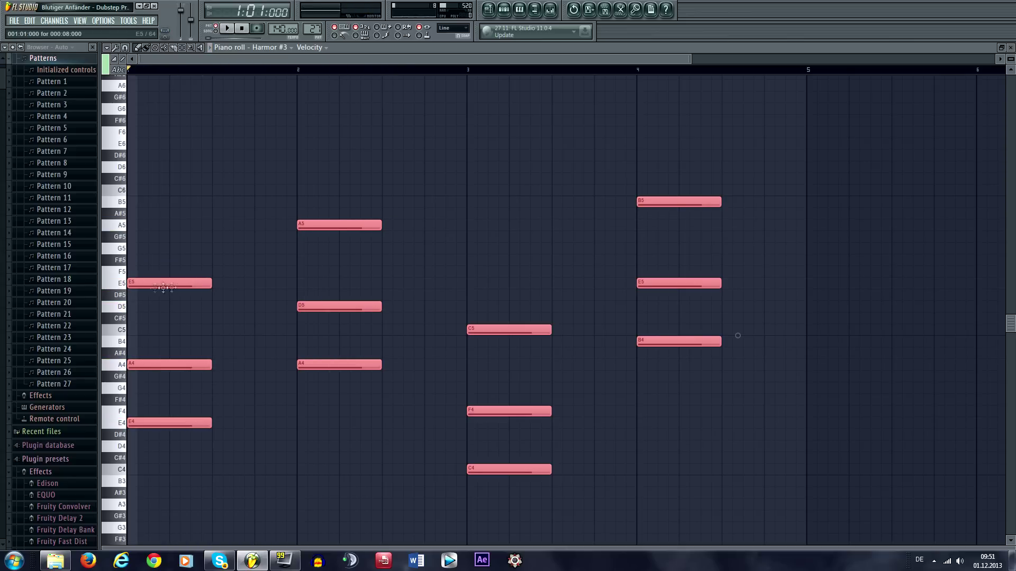
# Try the selected chords at a quarter-bar length, return them to half a bar, and play the pattern
pyautogui.moveTo(212, 283); pyautogui.dragTo(170, 284)
pyautogui.press('space')
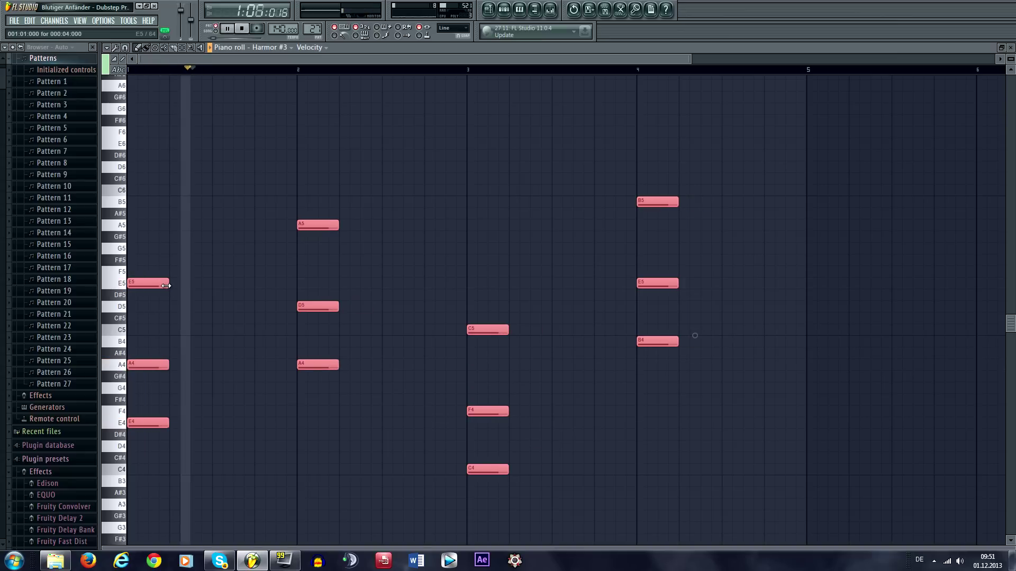
pyautogui.press('space')
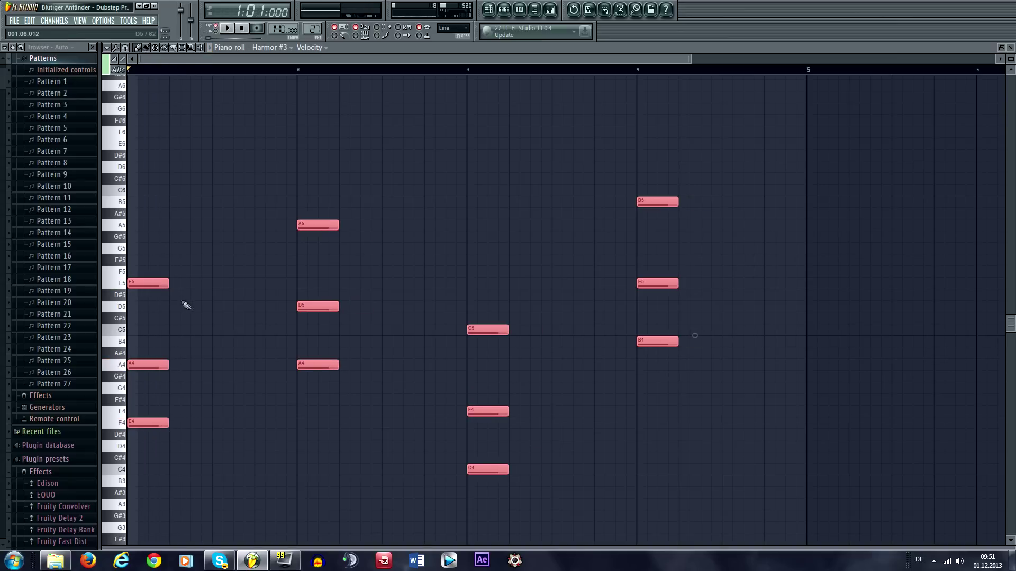
pyautogui.moveTo(164, 285); pyautogui.dragTo(211, 284)
pyautogui.press('space')
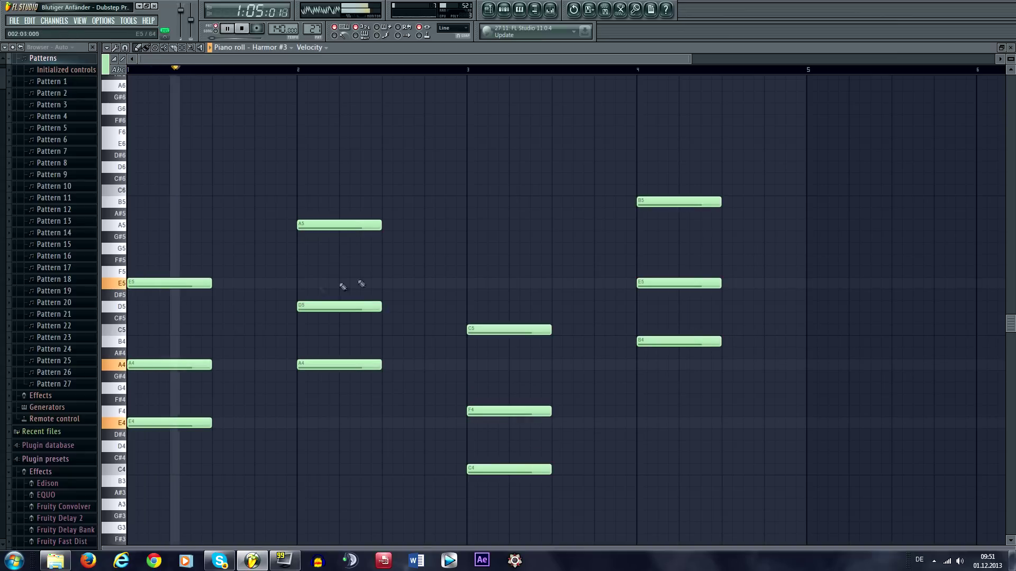
pyautogui.moveTo(399, 267); pyautogui.dragTo(374, 261)
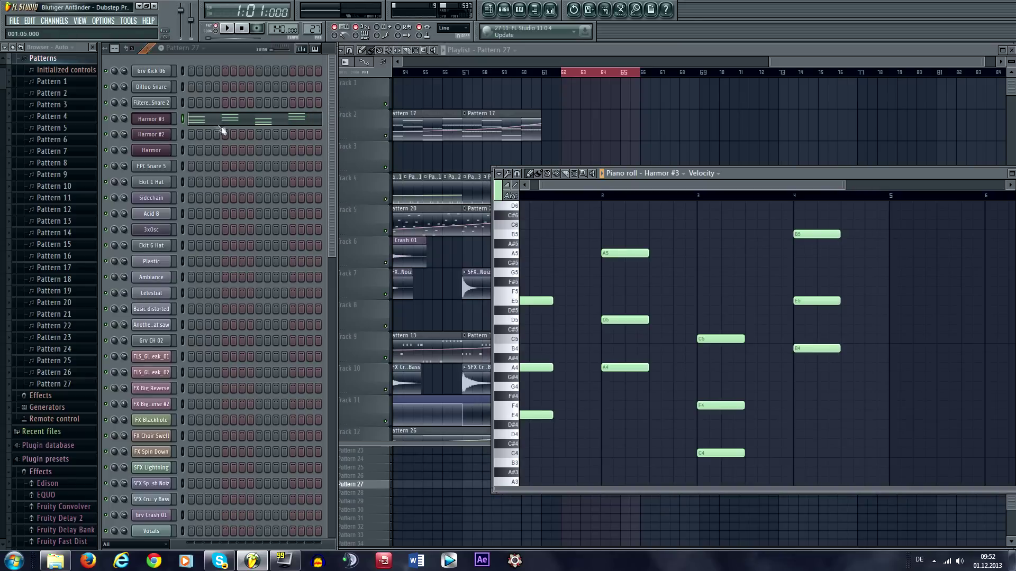
# Route Harmor #3 to mixer track 28 and add Fruity Parametric EQ 2 in effect slot 8
pyautogui.click(157, 123)
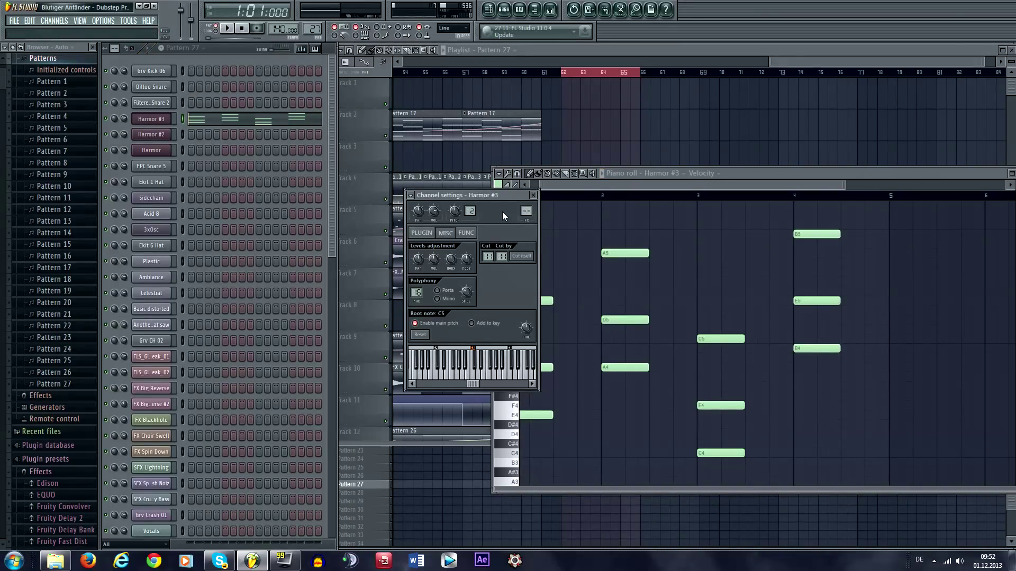
pyautogui.hotkey('ctrl', 'l')
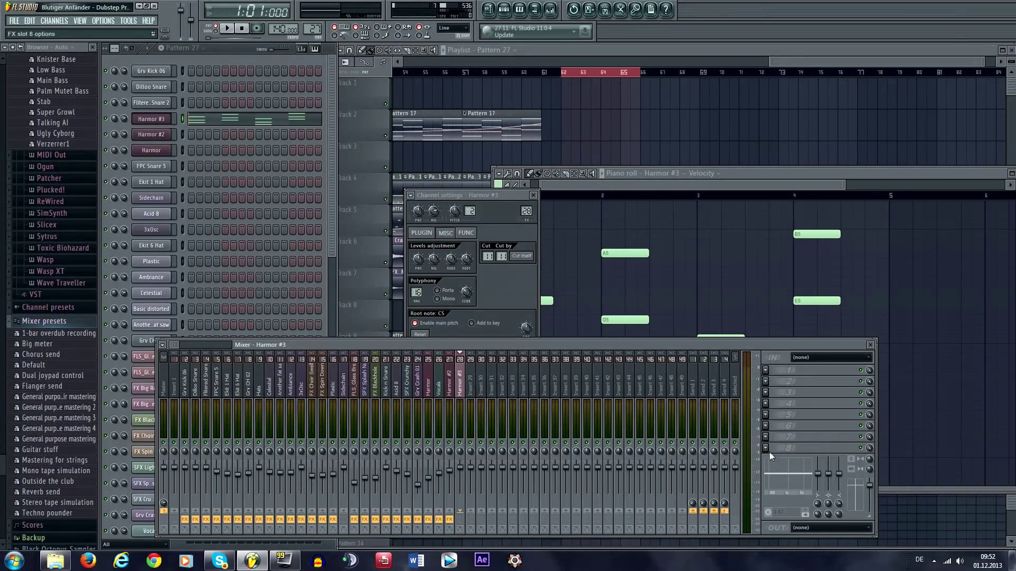
pyautogui.click(767, 448)
pyautogui.click(898, 415)
# Roll off Harmor #3's low end with EQ band 1 and slightly boost bands 3 and 5, auditioning the chords
pyautogui.press('space')
pyautogui.moveTo(339, 378); pyautogui.dragTo(365, 430)
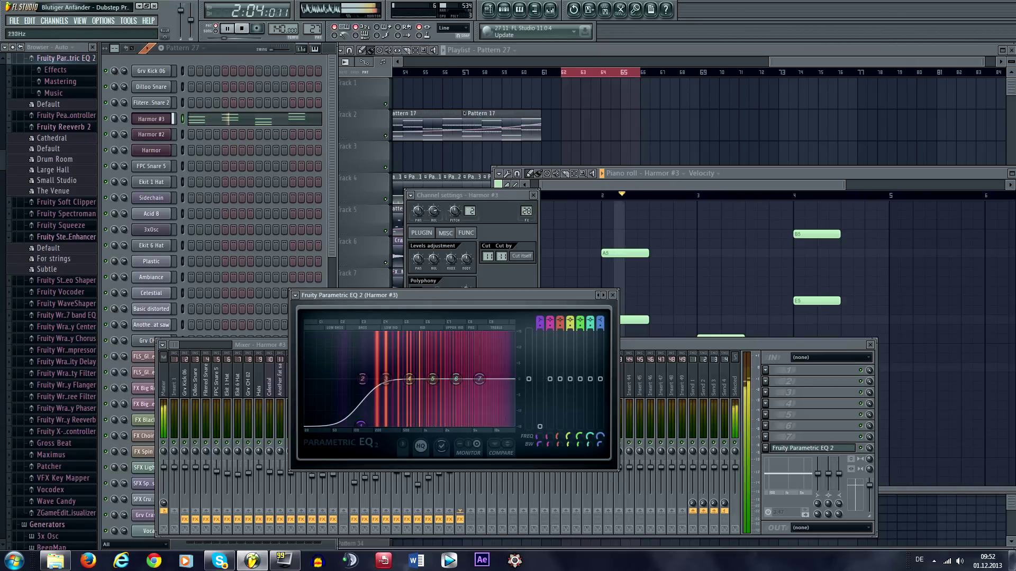
pyautogui.press('space')
pyautogui.moveTo(368, 426); pyautogui.dragTo(375, 425)
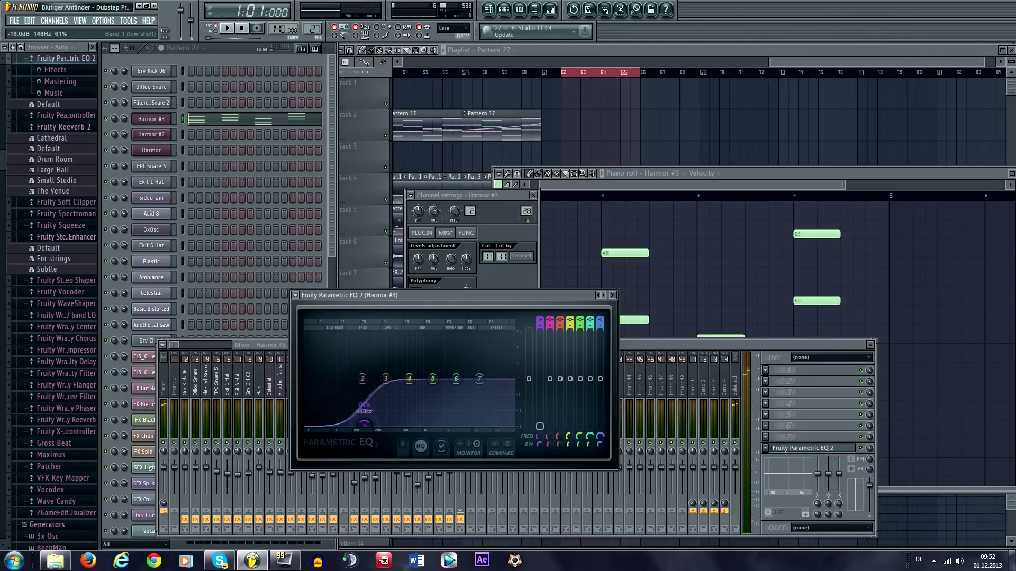
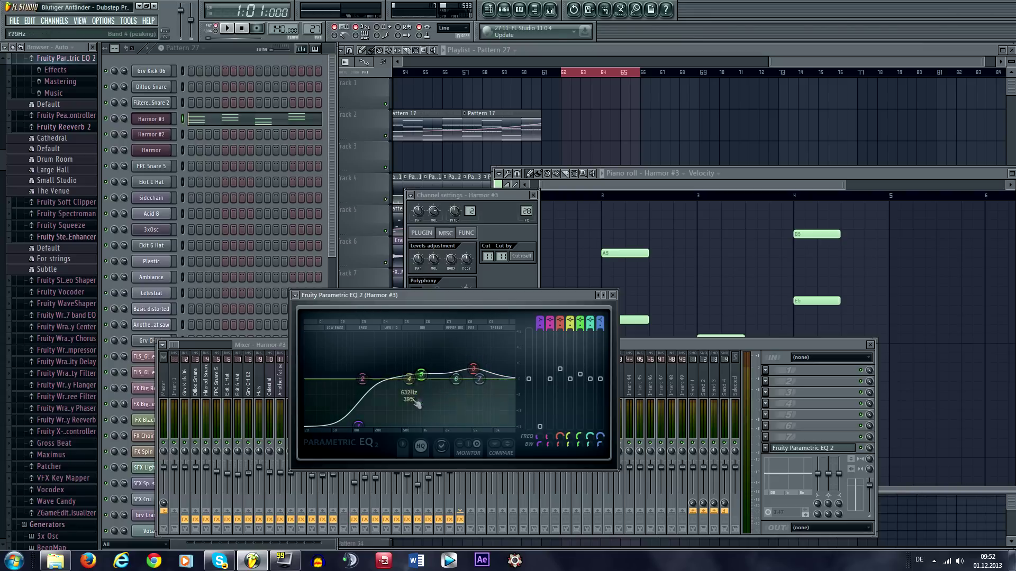
# Lower the EQ's band 7 high shelf and fine-tune the upper bands during playback, closing the EQ when done
pyautogui.press('space')
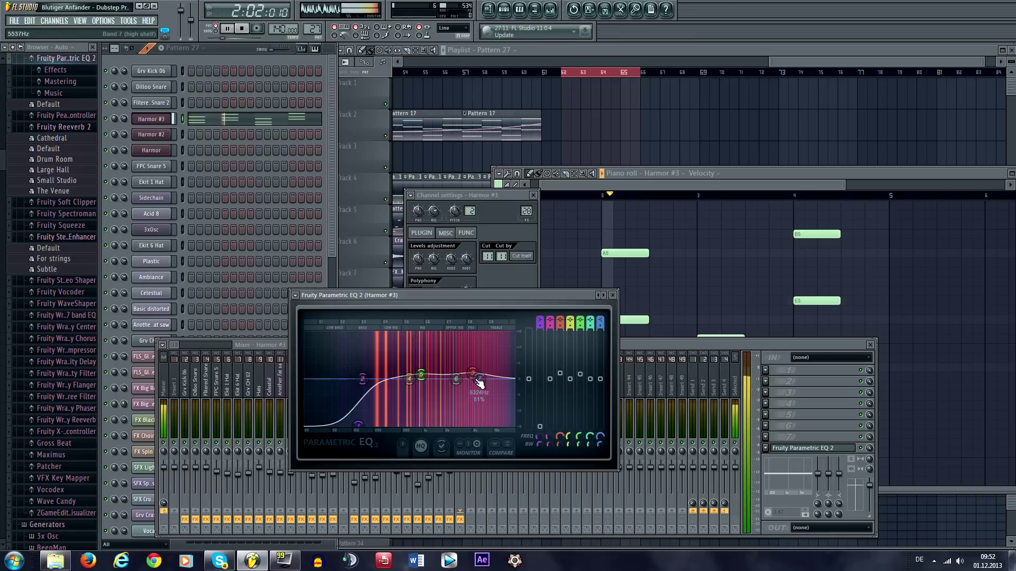
pyautogui.press('space')
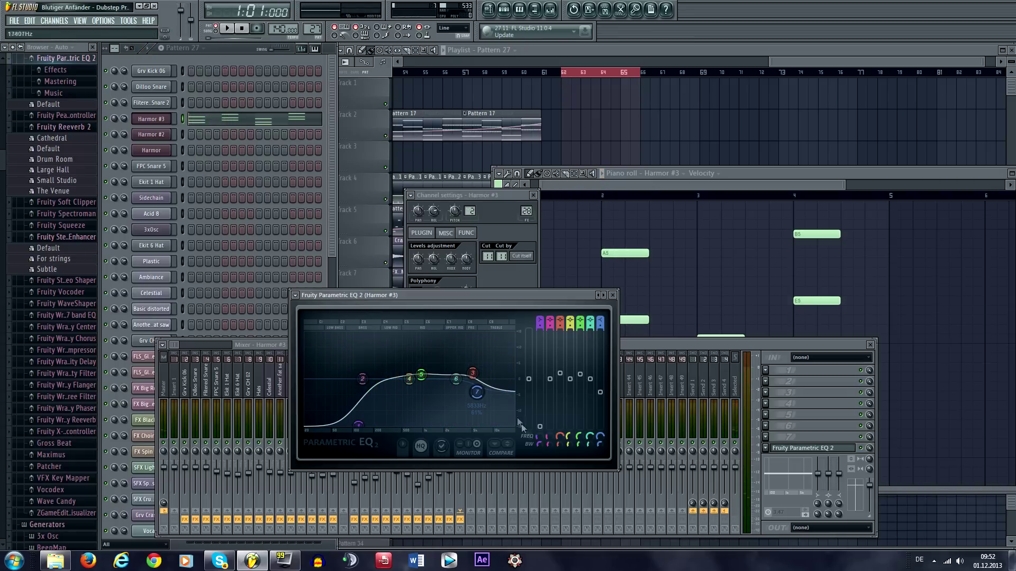
pyautogui.press('space')
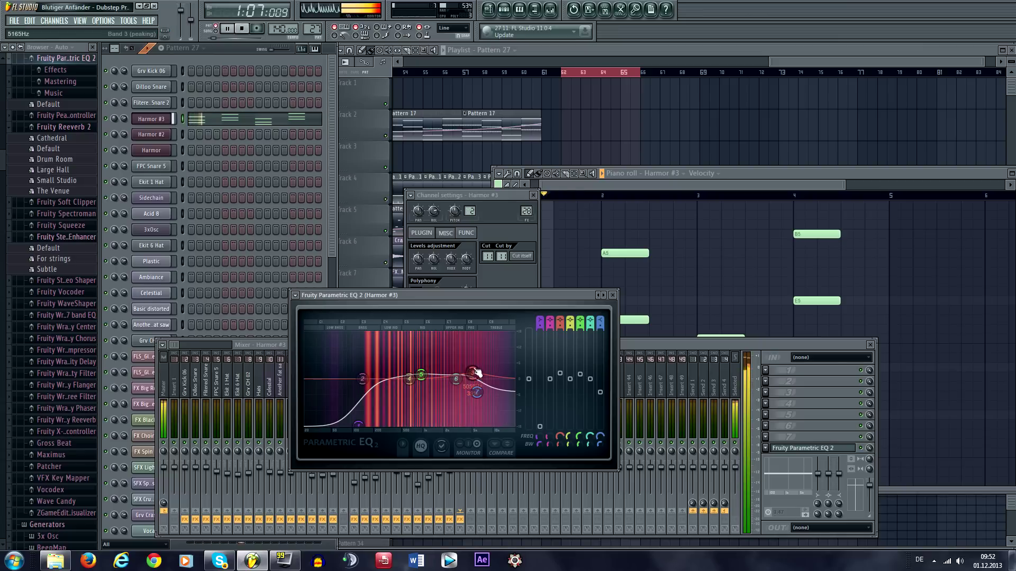
pyautogui.moveTo(481, 391); pyautogui.dragTo(462, 385)
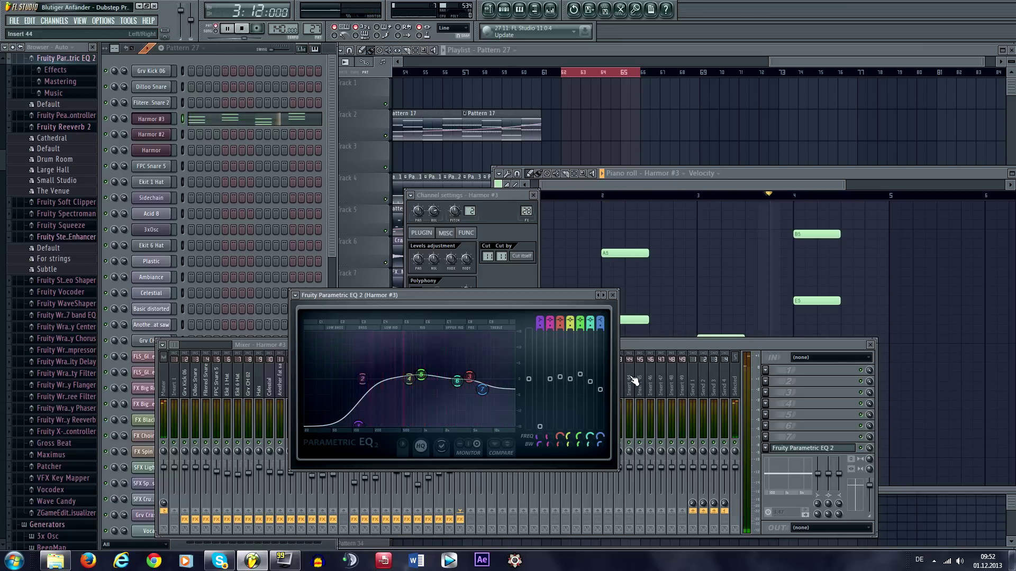
pyautogui.press('space')
pyautogui.click(612, 295)
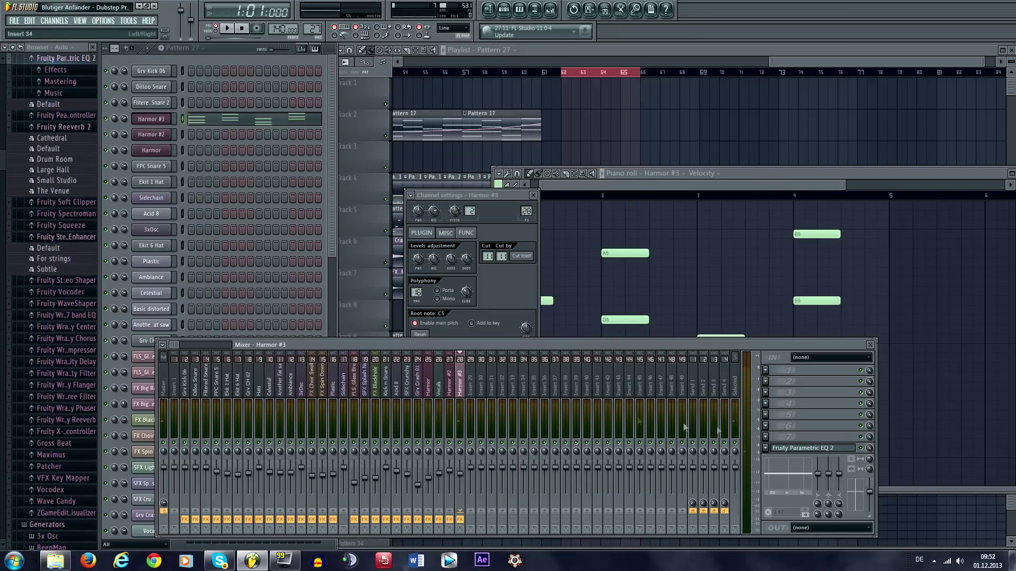
# Add Fruity Reeverb 2 in slot 5 of the Harmor #3 mixer track and adjust its decay while auditioning
pyautogui.click(766, 414)
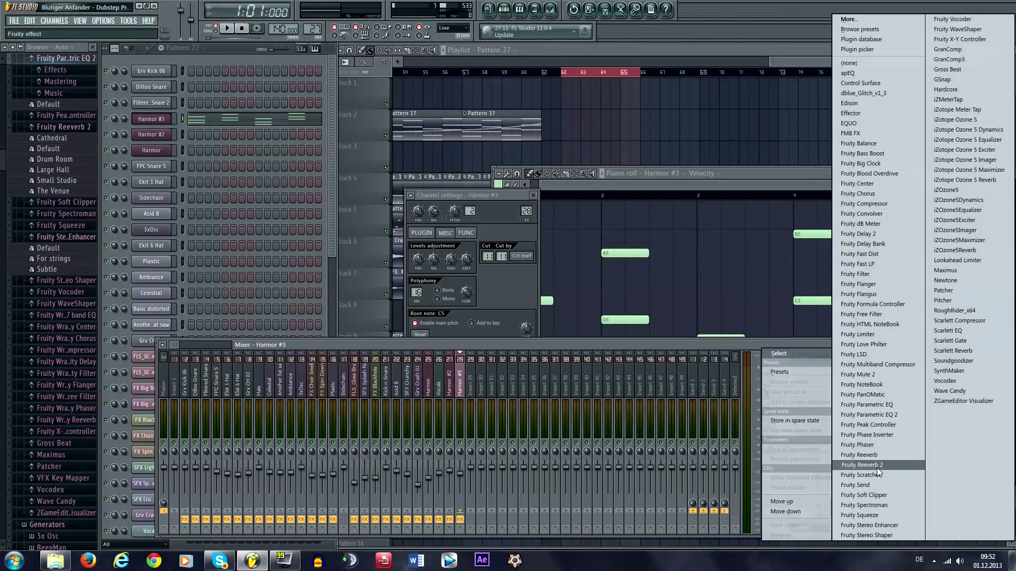
pyautogui.click(877, 467)
pyautogui.press('space')
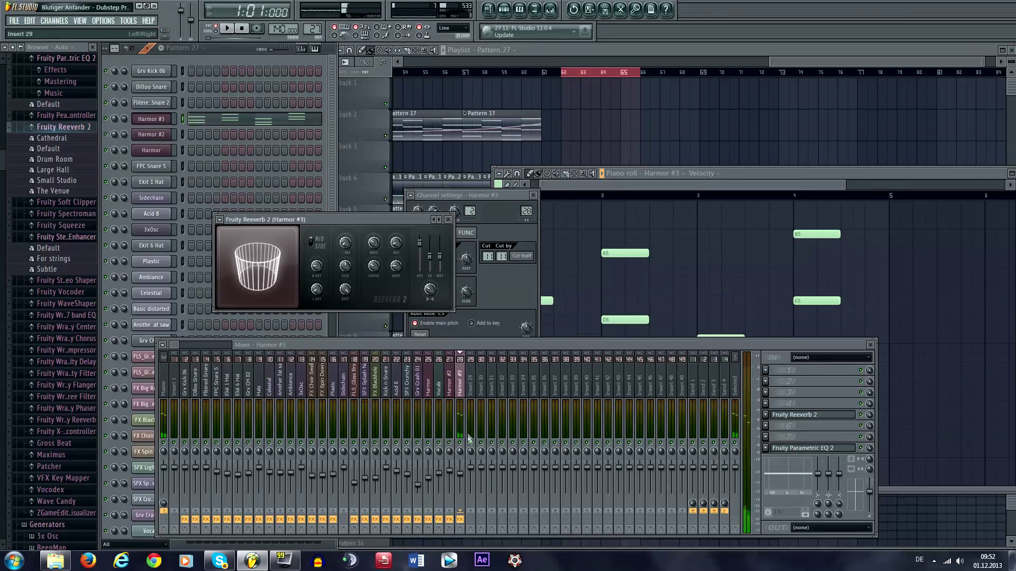
pyautogui.moveTo(460, 474); pyautogui.dragTo(460, 473)
pyautogui.click(389, 274)
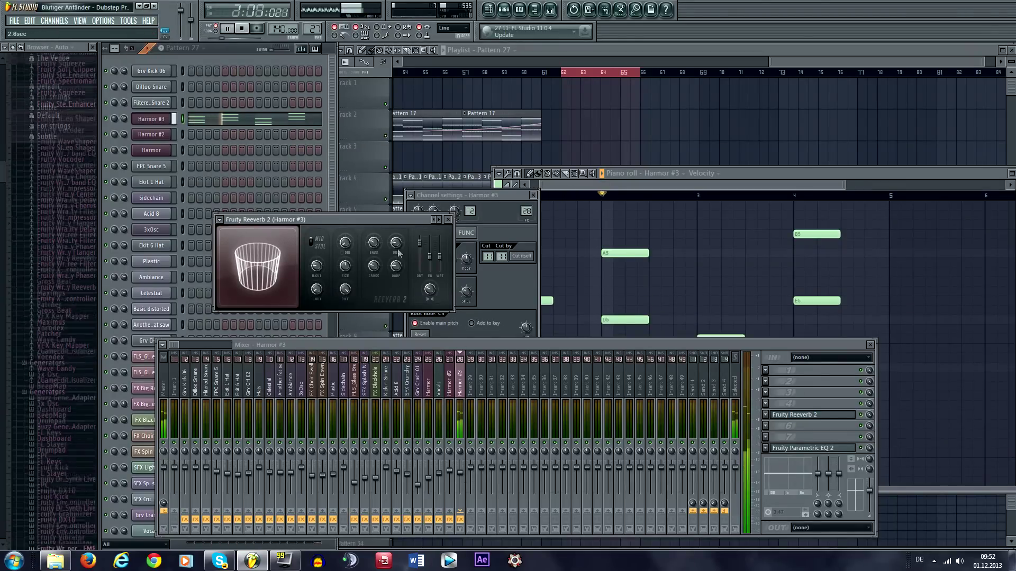
pyautogui.press('space')
# Add Fruity Stereo Enhancer in slot 6 of the Harmor #3 track and adjust its phase offset, testing the sound
pyautogui.click(766, 426)
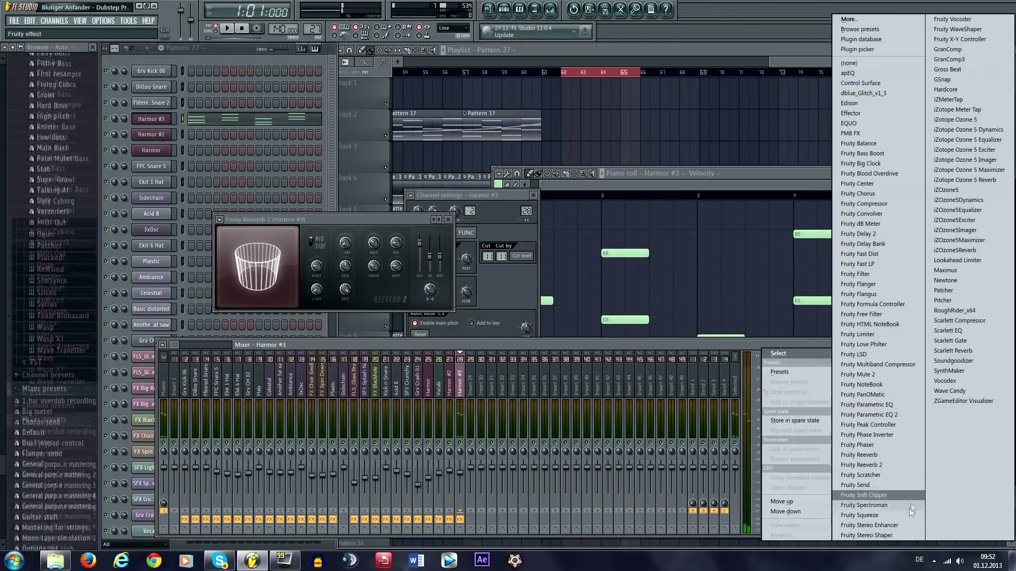
pyautogui.click(904, 495)
pyautogui.moveTo(306, 262); pyautogui.dragTo(306, 273)
pyautogui.press('space')
pyautogui.press('space')
# Add Fruity Limiter in slot 7 of the Harmor #3 mixer track
pyautogui.click(760, 432)
pyautogui.click(765, 437)
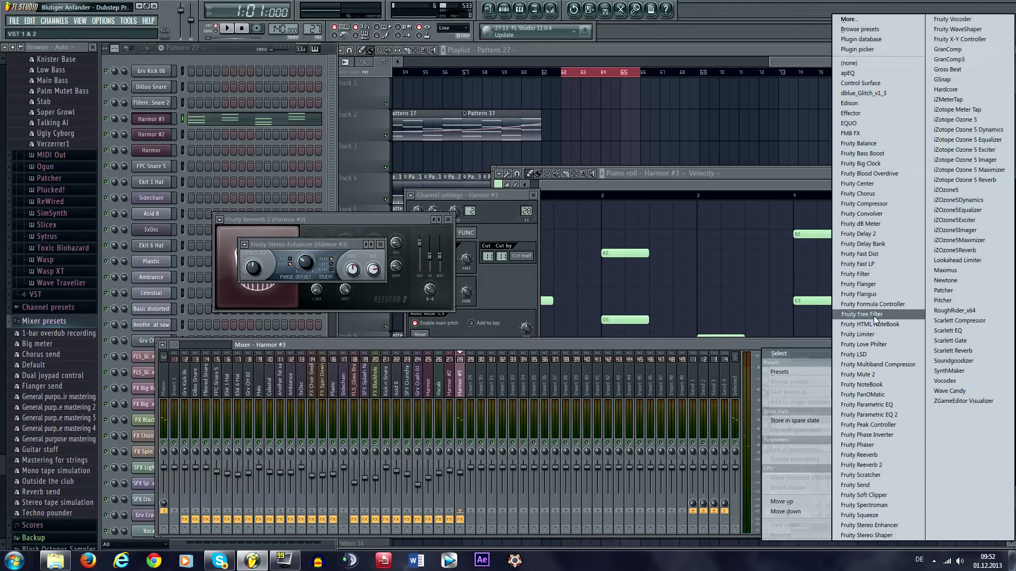
pyautogui.click(879, 339)
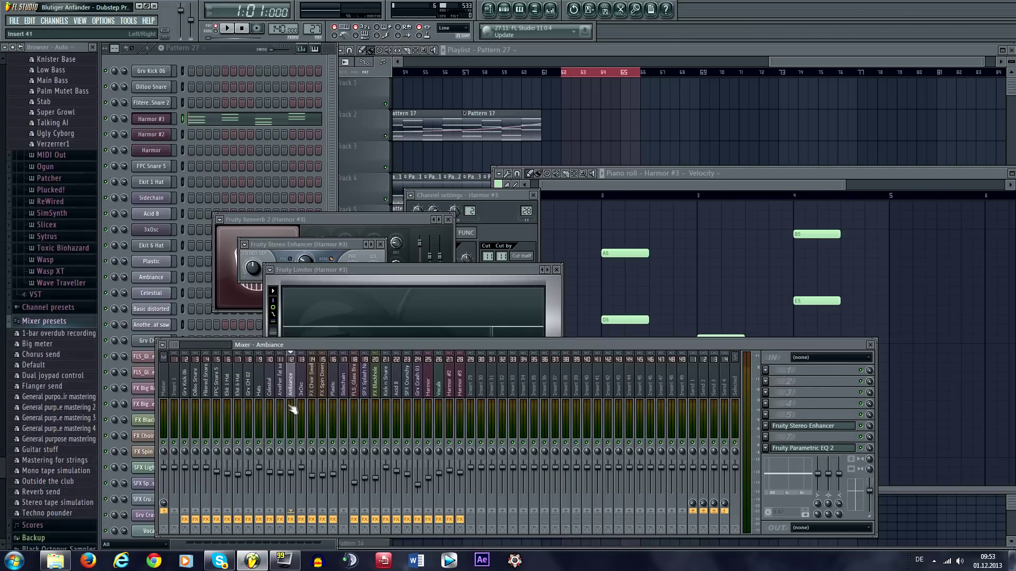
# Sidechain the Sidechain mixer track to Harmor #3, then lower the Fruity Limiter's compressor threshold and adjust its ratio and release
pyautogui.click(345, 407)
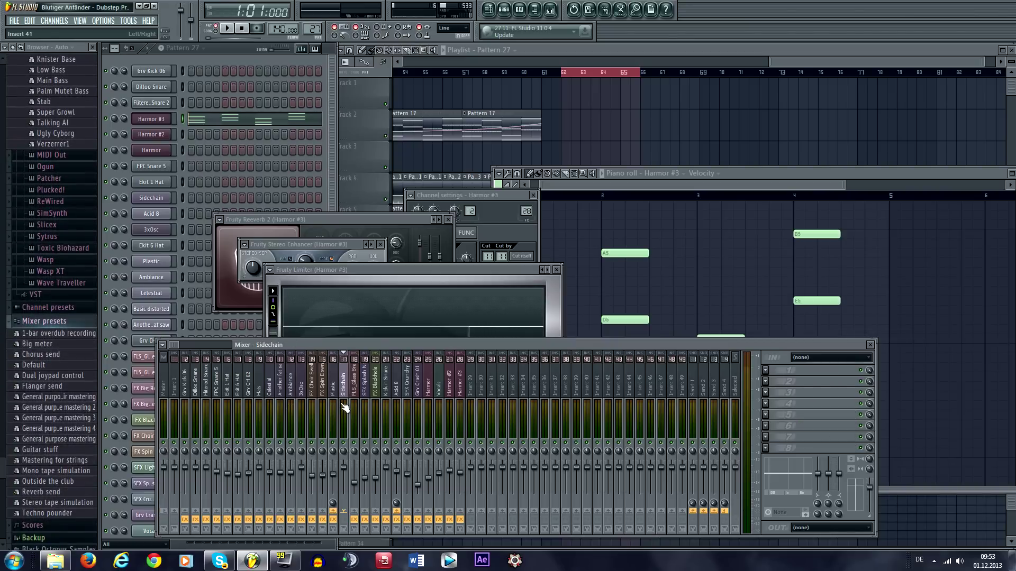
pyautogui.click(460, 511)
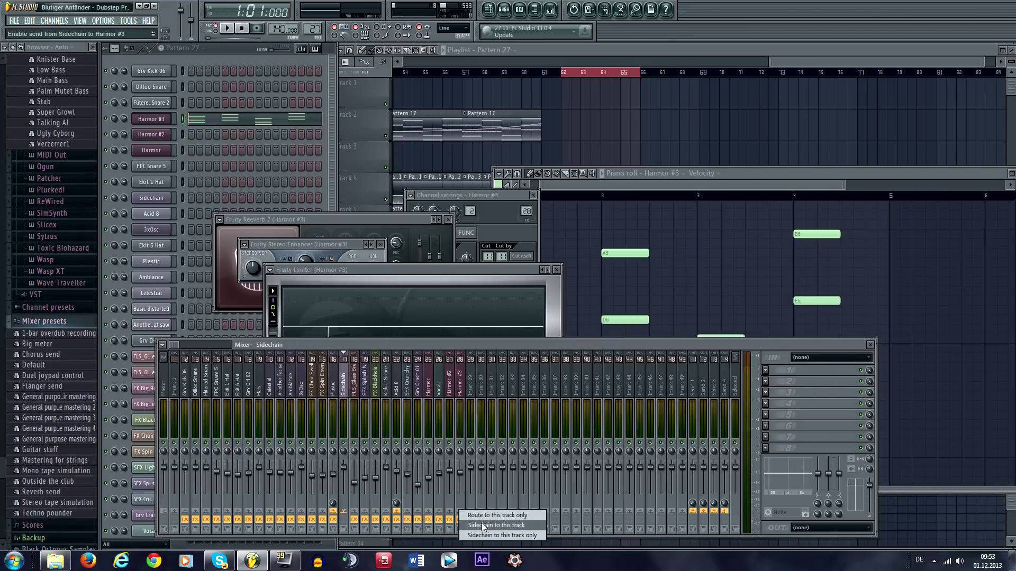
pyautogui.click(461, 386)
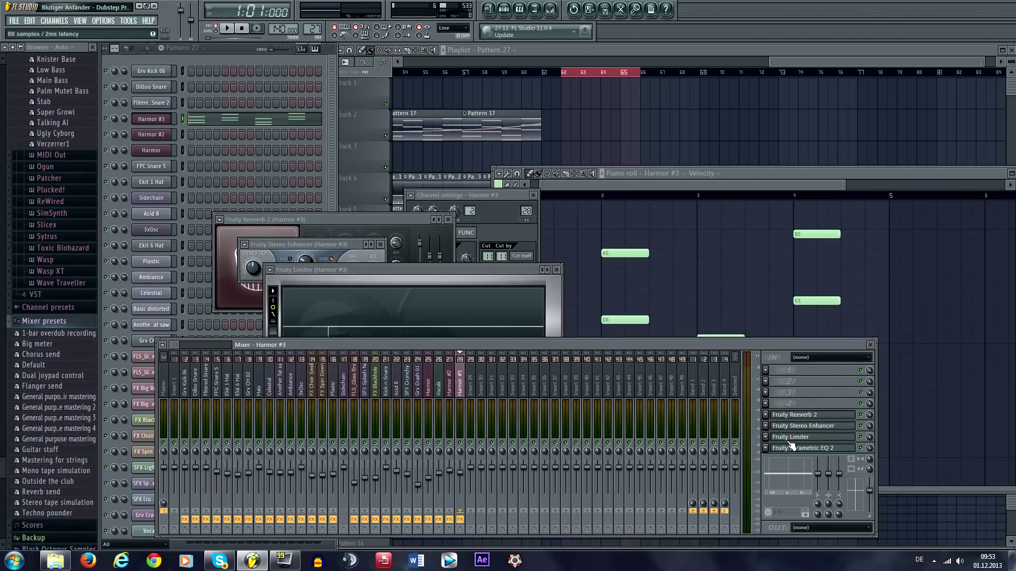
pyautogui.click(791, 440)
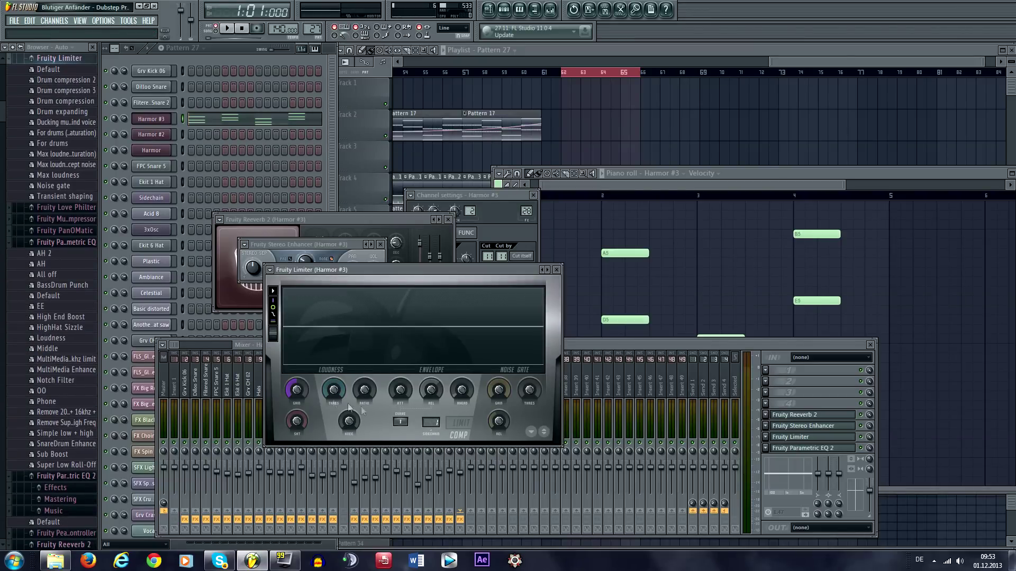
pyautogui.moveTo(333, 390); pyautogui.dragTo(333, 423)
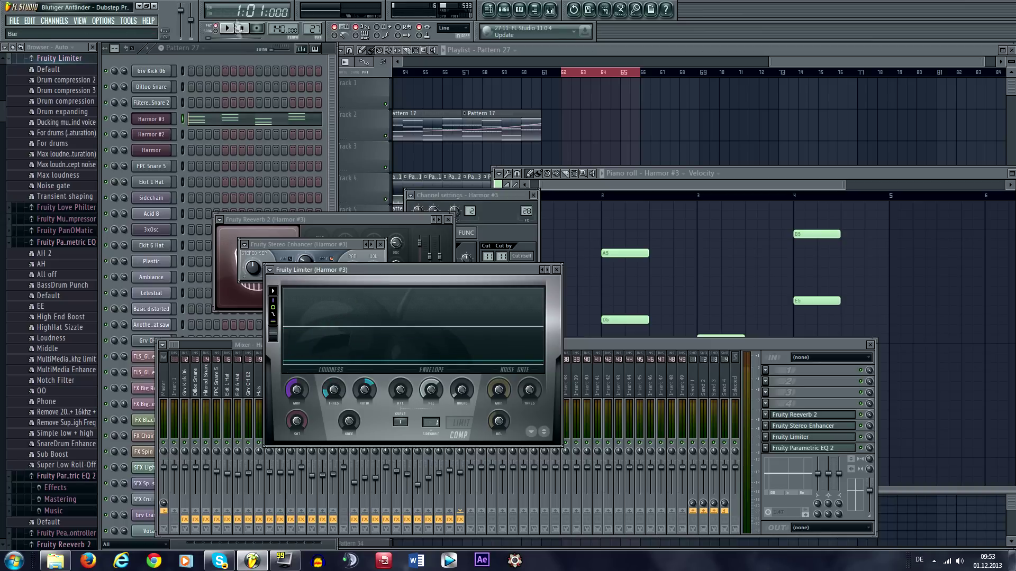
# Find the sidechain trigger clips on playlist Track 3 and make Pattern 18 the active pattern
pyautogui.click(246, 50)
pyautogui.click(673, 125)
pyautogui.moveTo(533, 174); pyautogui.dragTo(701, 182)
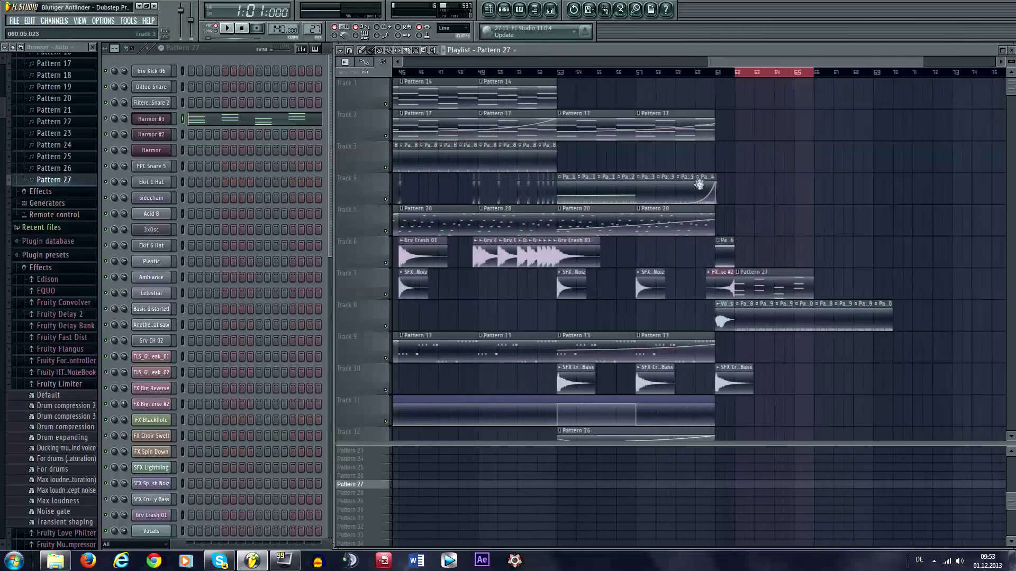
pyautogui.moveTo(766, 182); pyautogui.dragTo(600, 238)
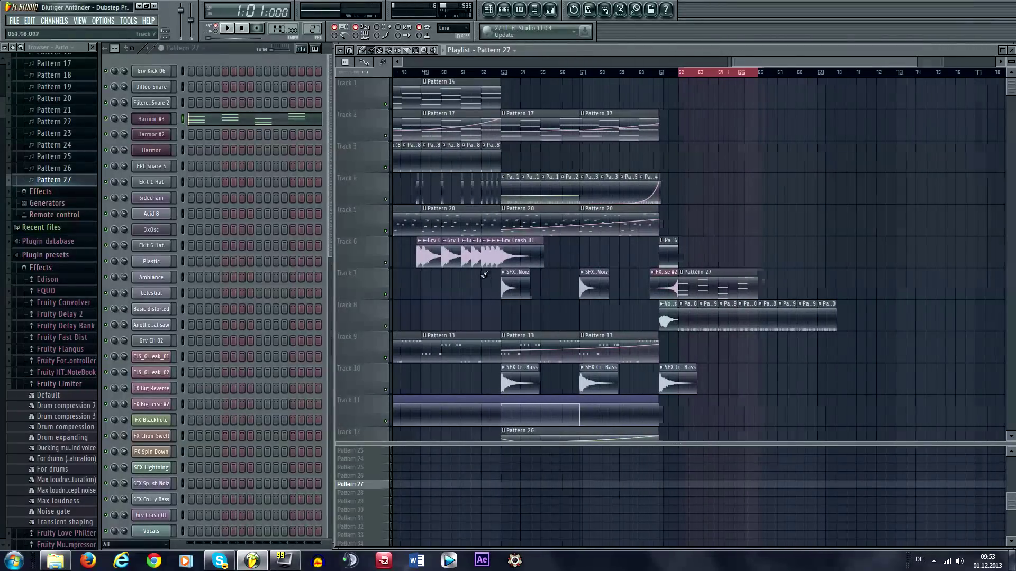
pyautogui.scroll(2, 485, 275)
pyautogui.moveTo(509, 268); pyautogui.dragTo(611, 262)
pyautogui.scroll(-2, 608, 259)
pyautogui.scroll(4, 589, 181)
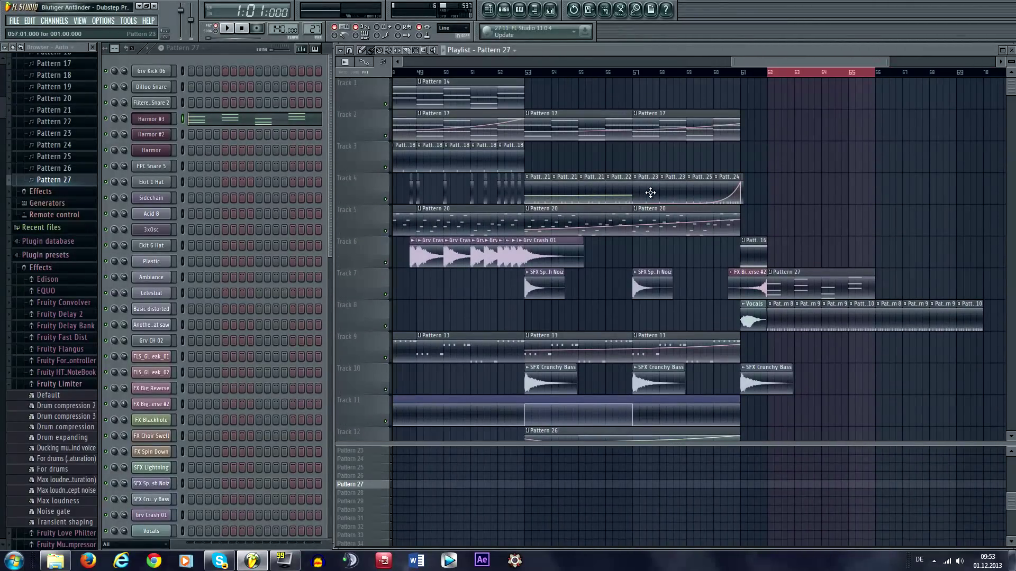
pyautogui.click(651, 193)
pyautogui.hscroll(-3, 516, 226)
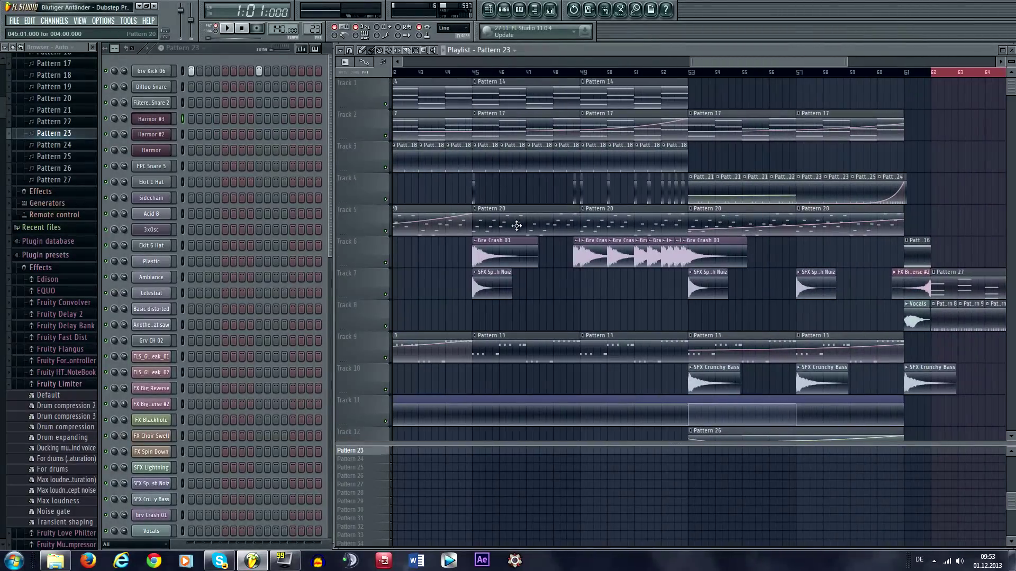
pyautogui.click(669, 158)
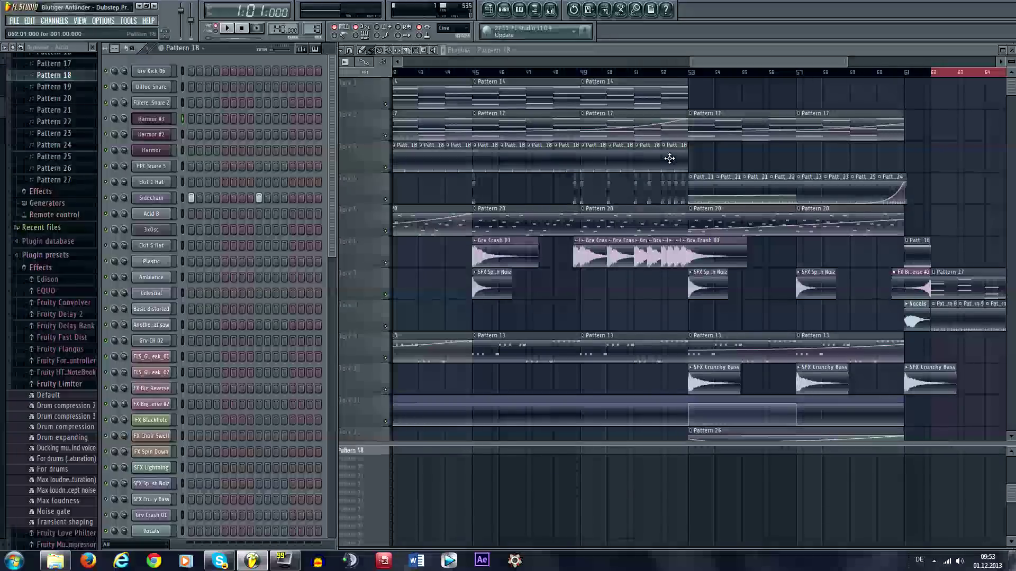
# Paint Pattern 18 clips along playlist Track 3 over bars 53 to 60 and from bar 62 across the Pattern 27 section
pyautogui.hscroll(5, 669, 158)
pyautogui.moveTo(434, 161); pyautogui.dragTo(632, 159)
pyautogui.hscroll(3, 597, 164)
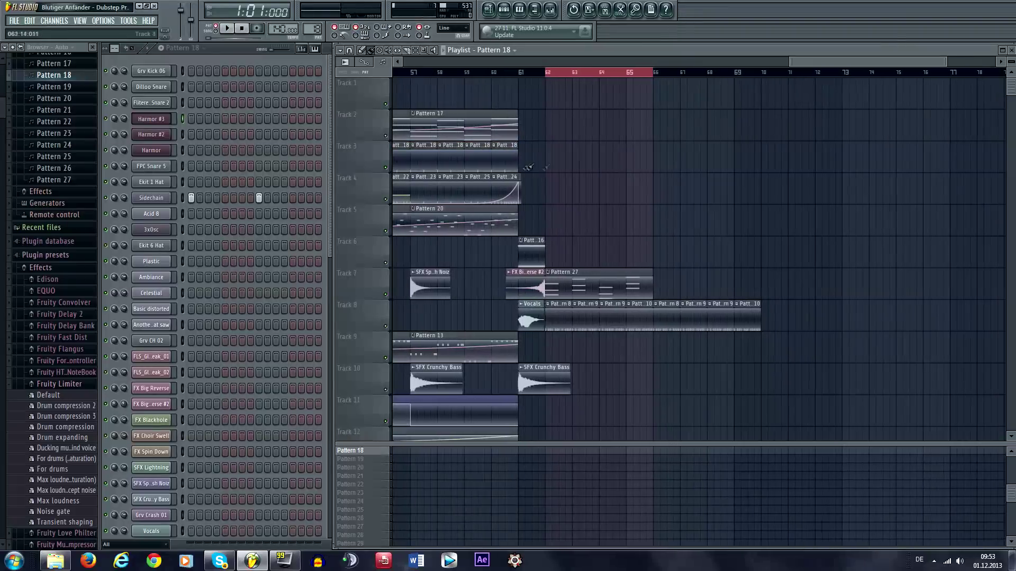
pyautogui.moveTo(548, 160); pyautogui.dragTo(725, 160)
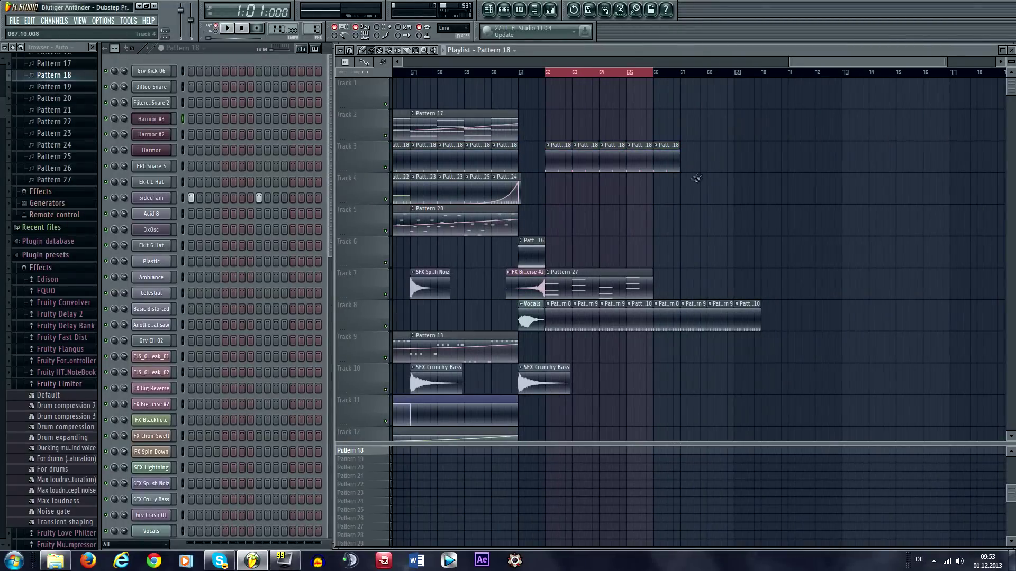
# Play the looped section from bar 62 and check the sidechained Harmor #3 level in the mixer
pyautogui.click(550, 73)
pyautogui.press('space')
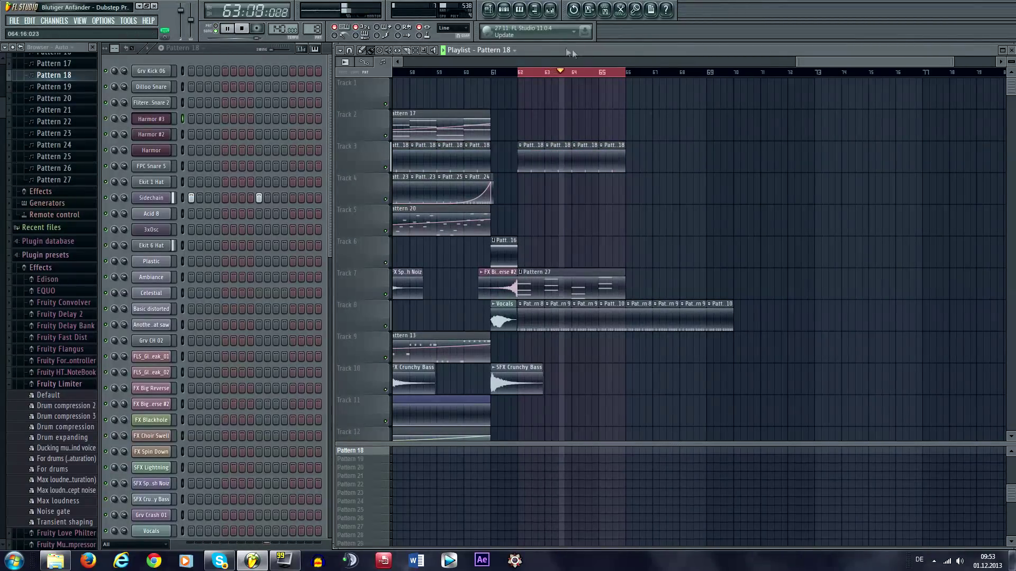
pyautogui.press('F9')
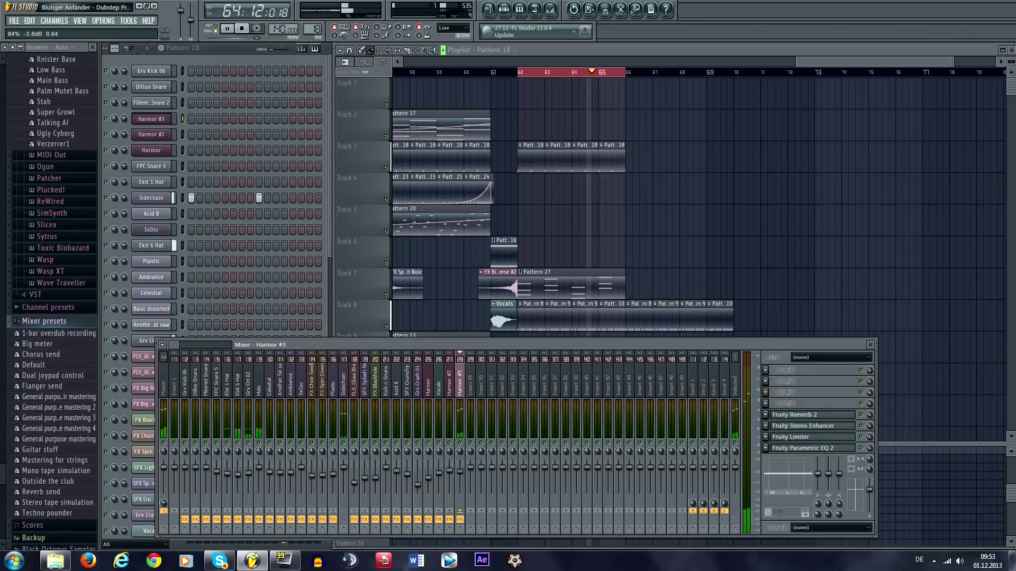
pyautogui.click(219, 51)
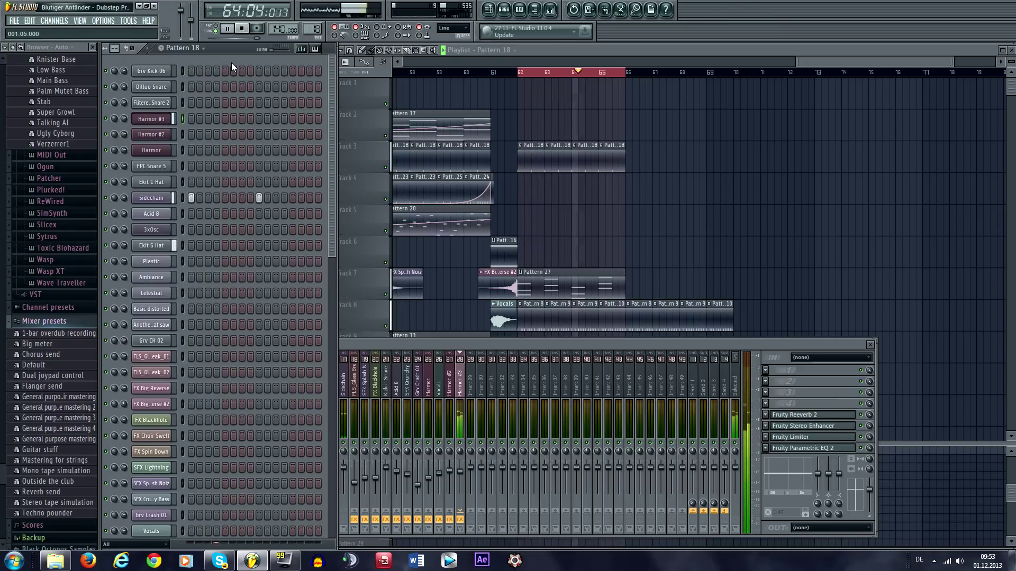
# Add a short E4 note to Harmor #2 in Pattern 27, right after the first Harmor #3 chord, and audition it
pyautogui.doubleClick(570, 287)
pyautogui.press('space')
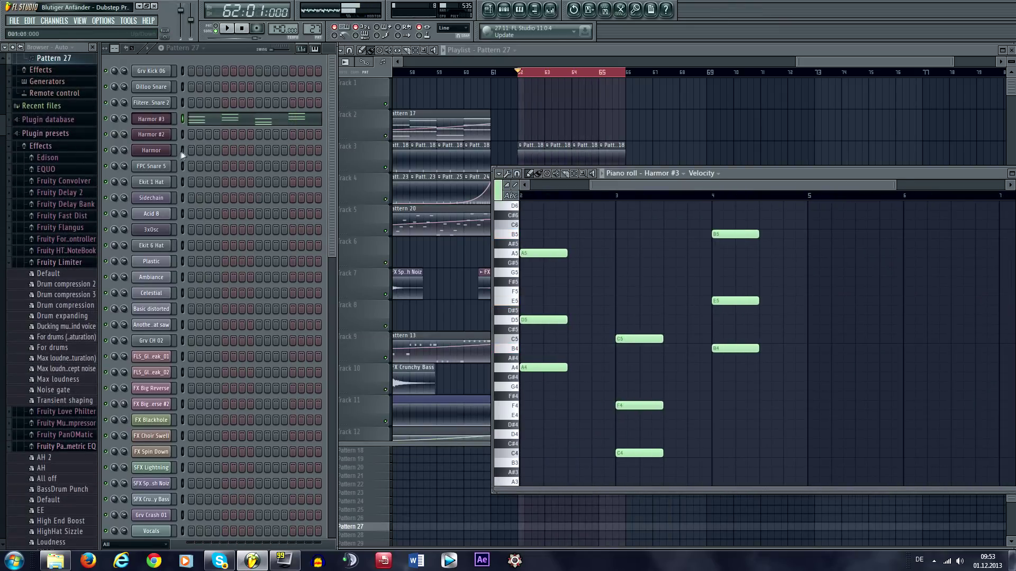
pyautogui.click(160, 138)
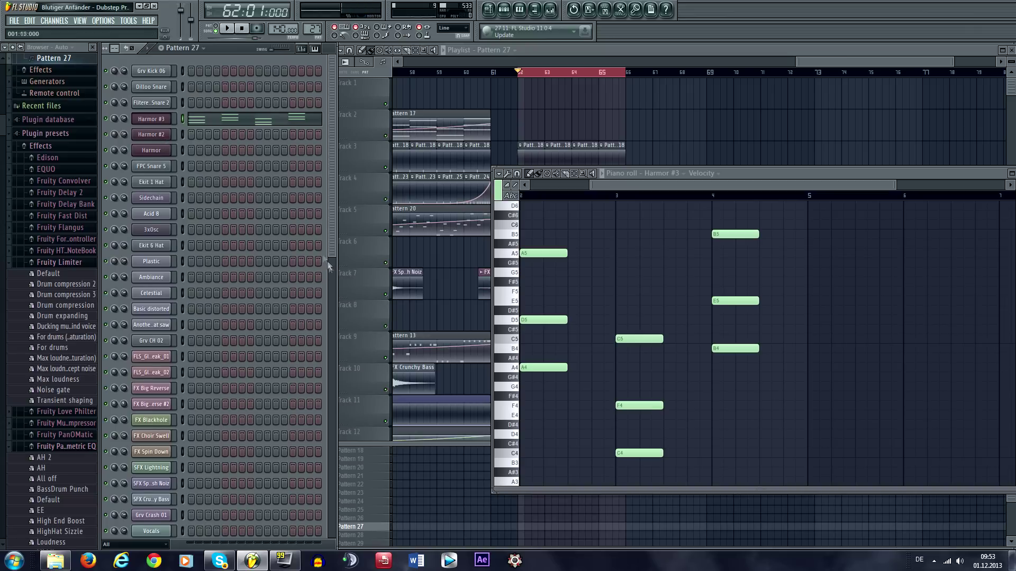
pyautogui.moveTo(642, 193); pyautogui.dragTo(585, 205)
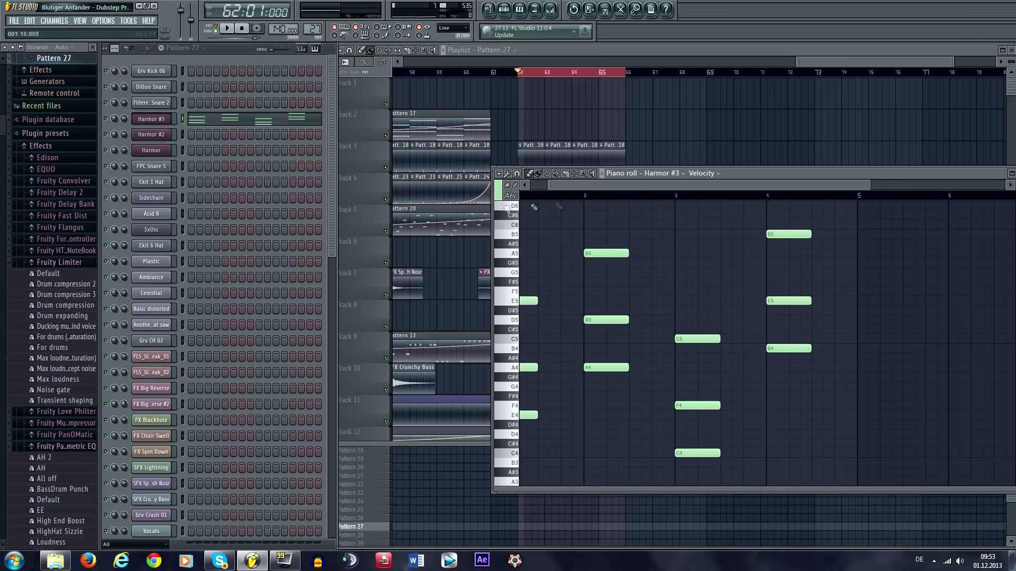
pyautogui.rightClick(165, 136)
pyautogui.click(193, 134)
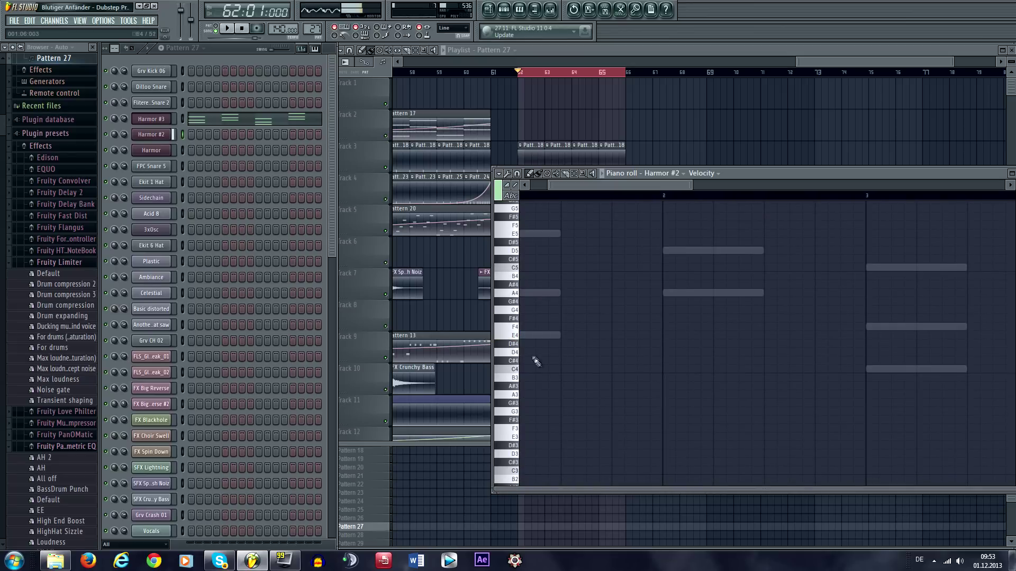
pyautogui.moveTo(562, 335); pyautogui.dragTo(662, 336)
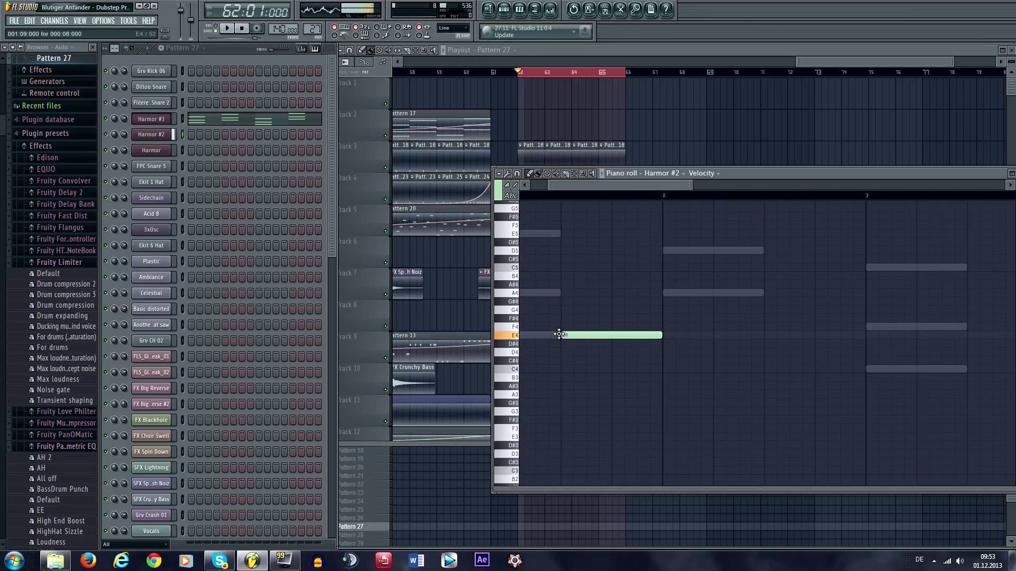
pyautogui.press('space')
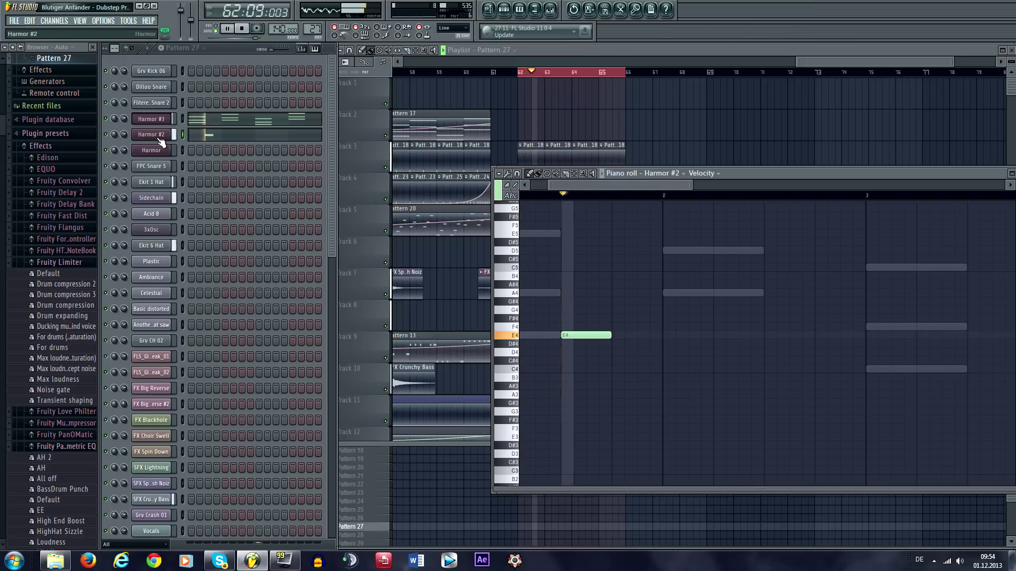
pyautogui.press('space')
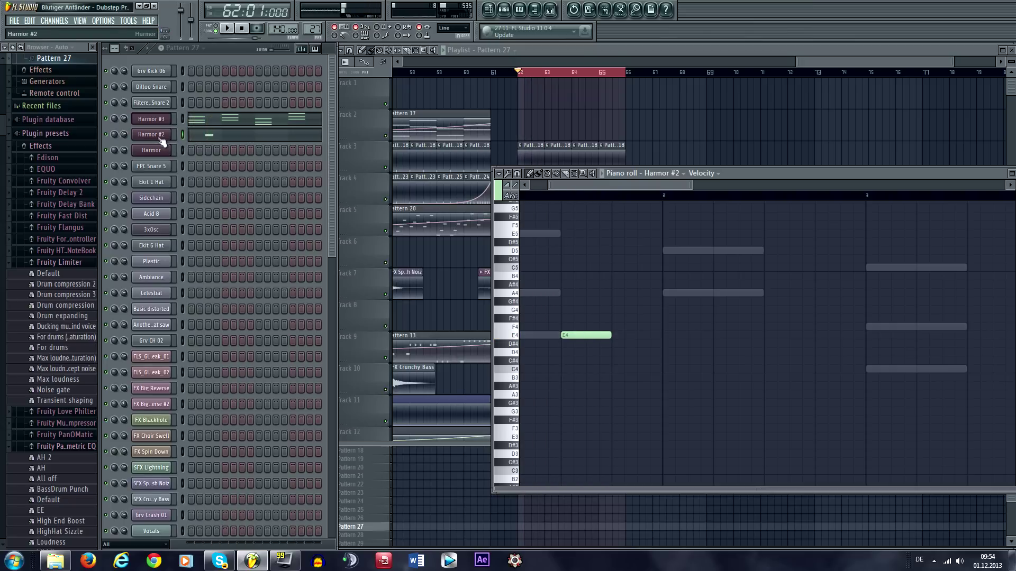
# Clone the Harmor #2 channel and load the Default preset into the cloned Harmor
pyautogui.rightClick(164, 142)
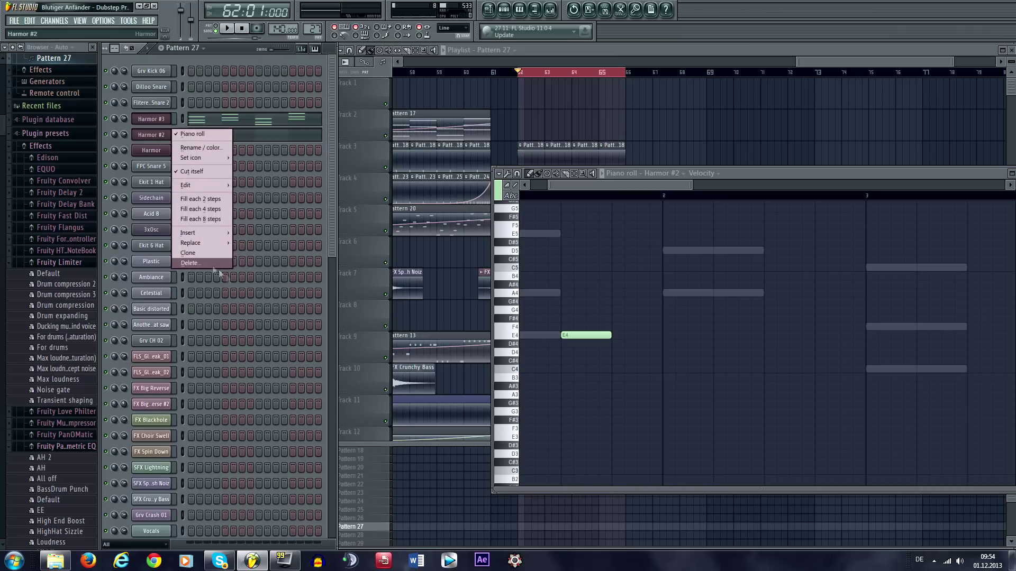
pyautogui.click(199, 252)
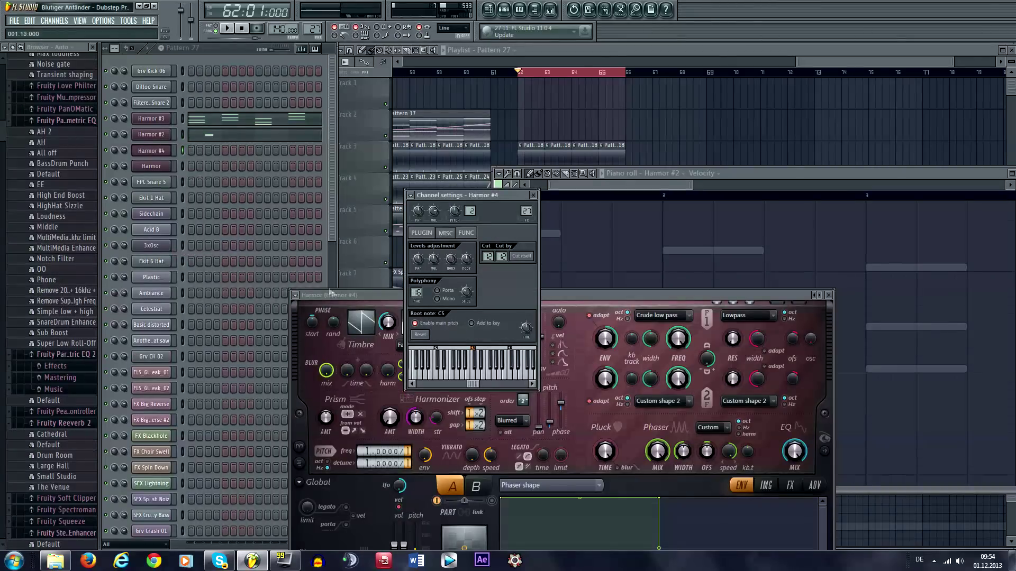
pyautogui.moveTo(347, 292); pyautogui.dragTo(334, 208)
pyautogui.click(279, 211)
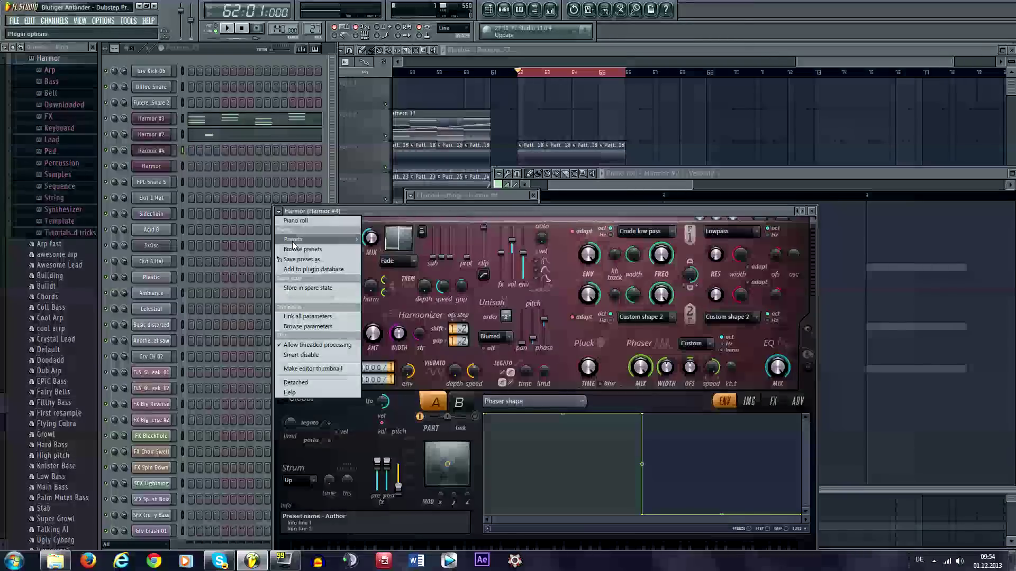
pyautogui.moveTo(292, 241)
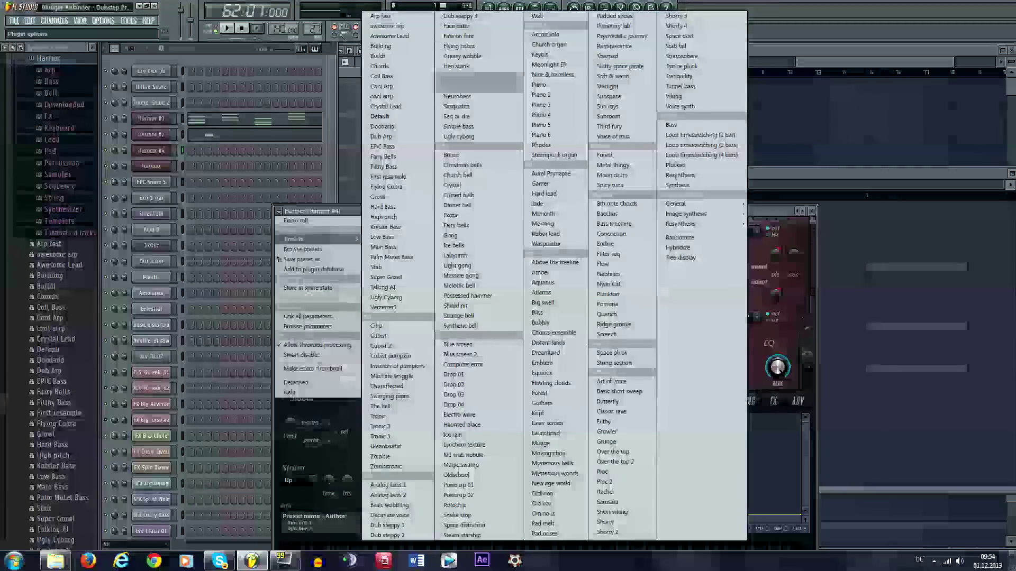
pyautogui.click(396, 116)
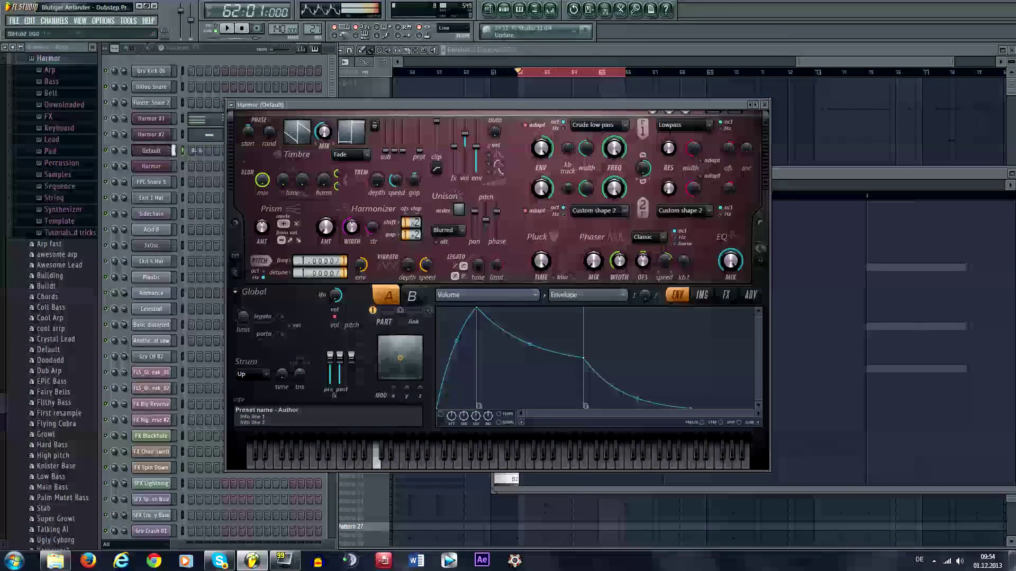
# Link the new Default channel to free mixer track 29
pyautogui.click(153, 150)
pyautogui.click(152, 151)
pyautogui.moveTo(509, 197); pyautogui.dragTo(478, 197)
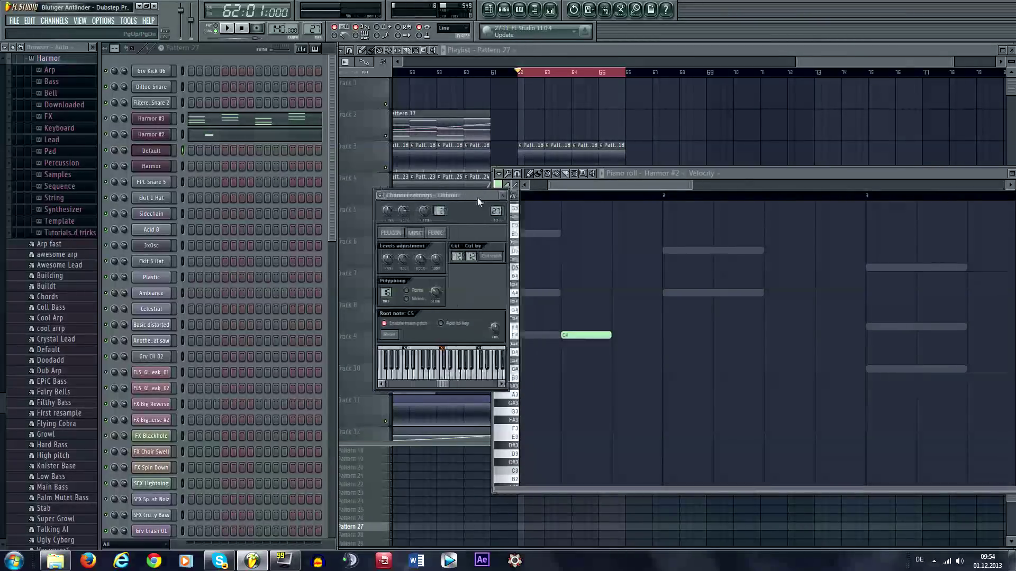
pyautogui.hotkey('ctrl', 'l')
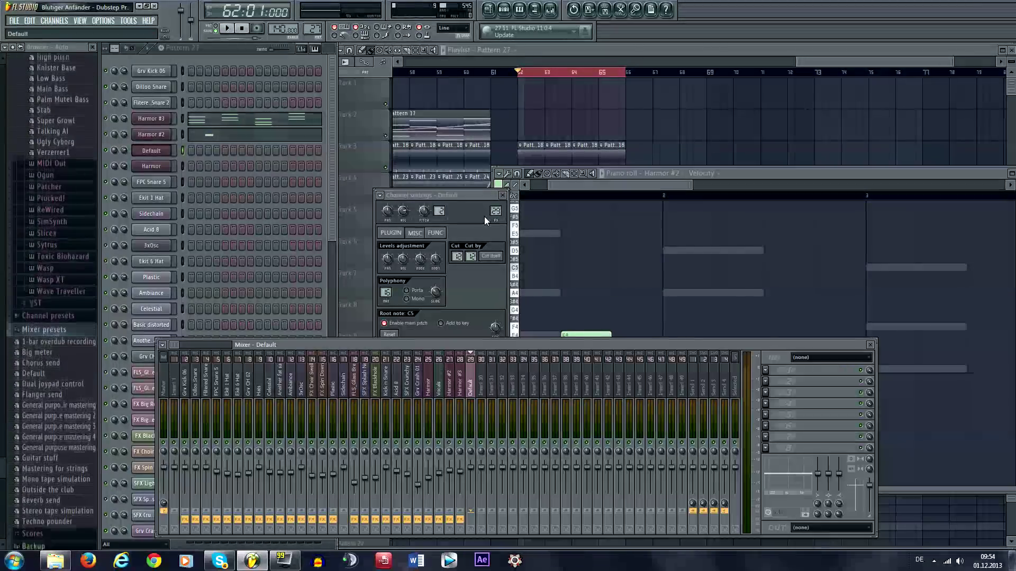
# Bring up the Default channel's Harmor editor and adjust its Pluck time while auditioning low and high notes
pyautogui.click(175, 160)
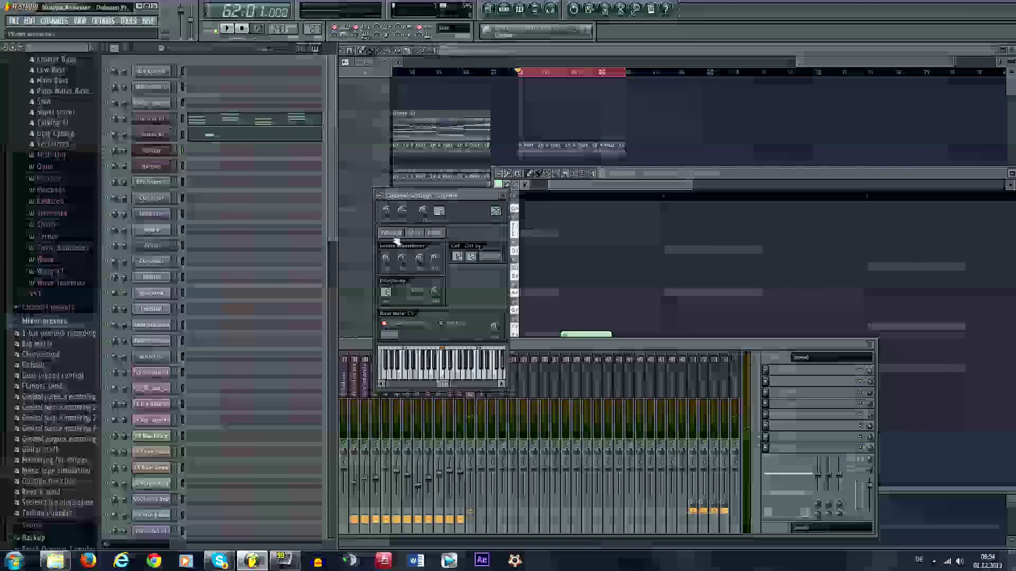
pyautogui.click(391, 233)
pyautogui.moveTo(427, 104); pyautogui.dragTo(410, 154)
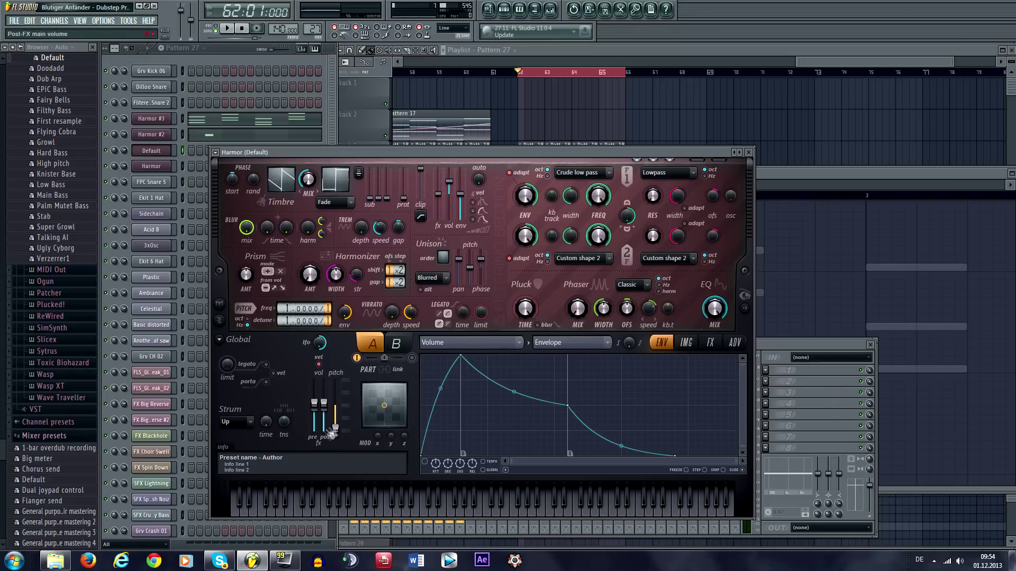
pyautogui.press('z')
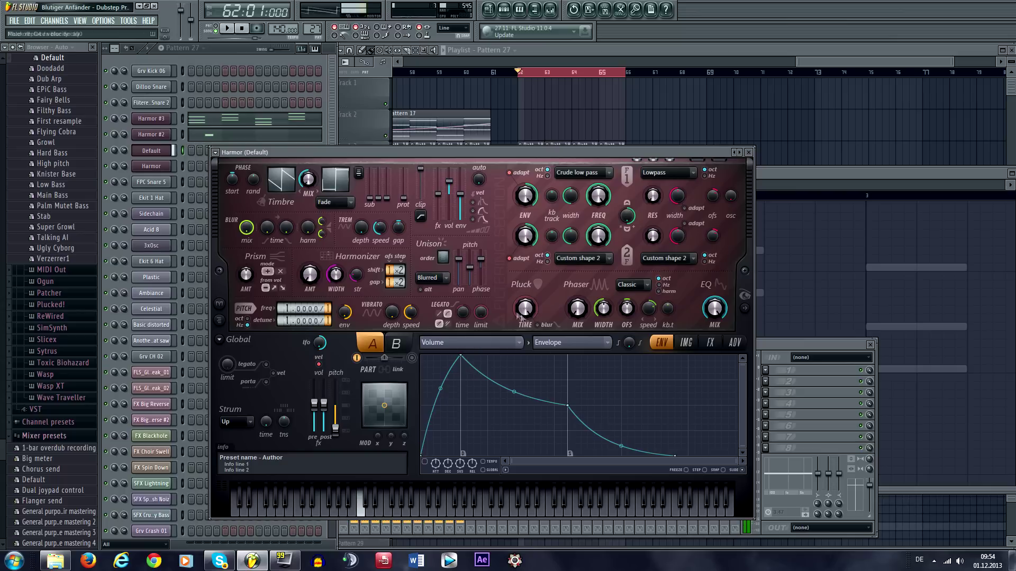
pyautogui.press('q')
pyautogui.press('z')
pyautogui.press('q')
pyautogui.moveTo(531, 304); pyautogui.dragTo(527, 307)
pyautogui.press('z')
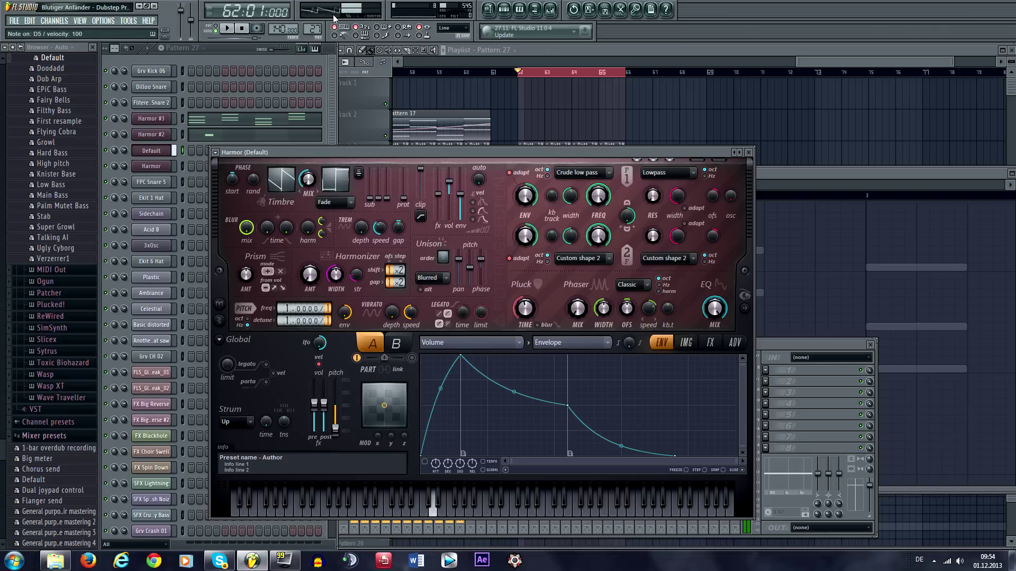
# Close the Default channel's Harmor editor and insert Fruity Parametric EQ 2 in slot 8 of its mixer track
pyautogui.press('z')
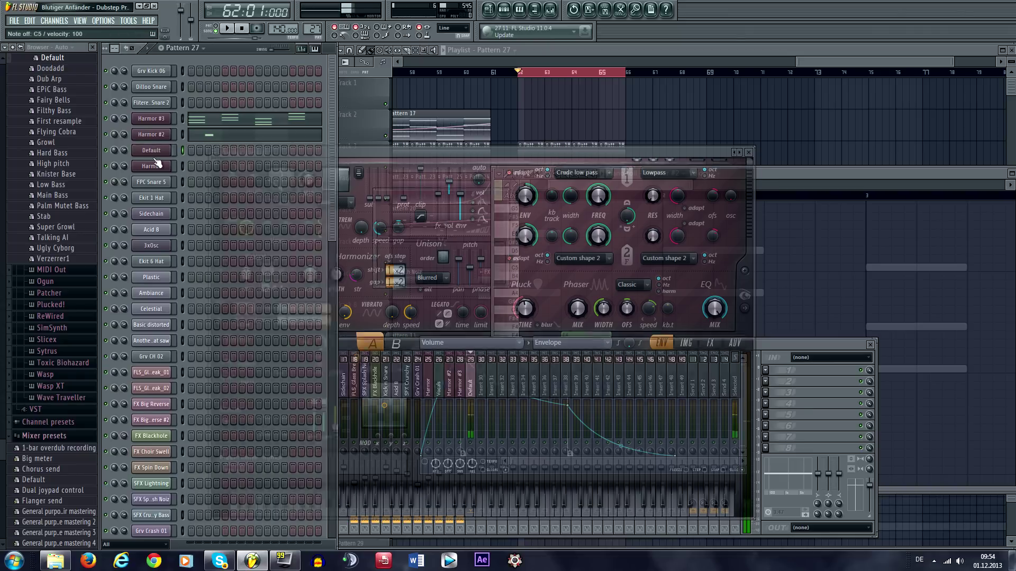
pyautogui.click(748, 152)
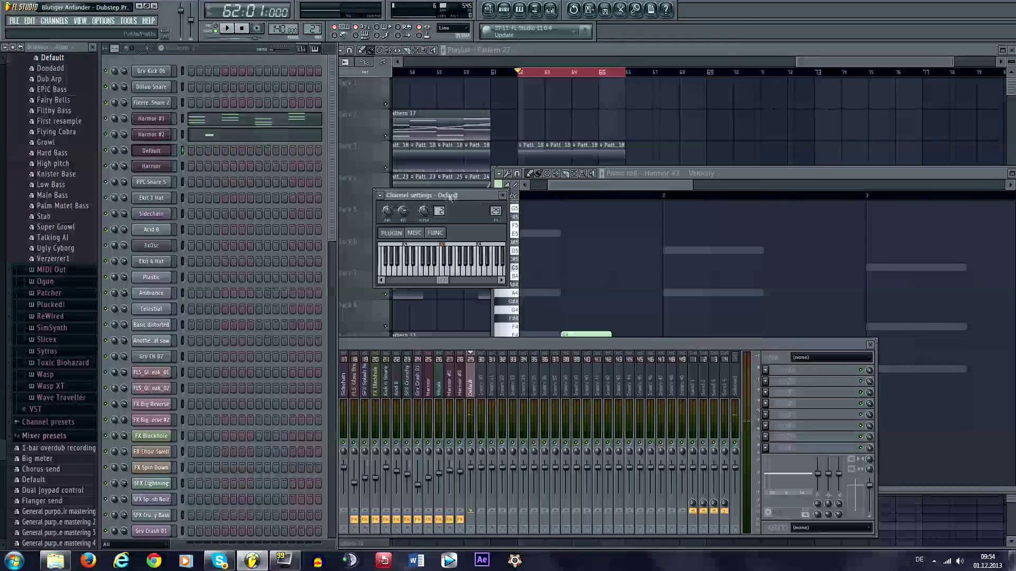
pyautogui.click(775, 436)
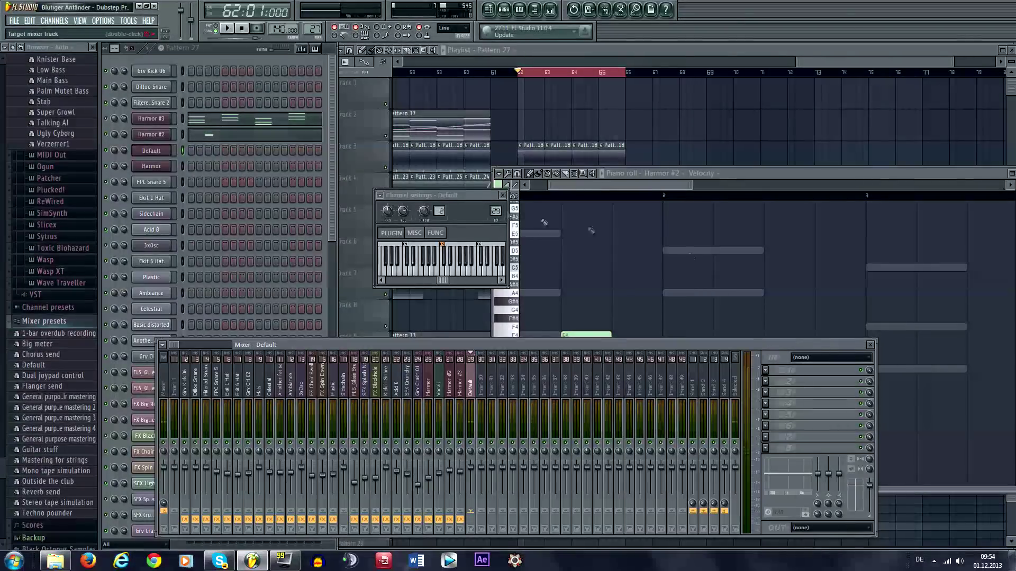
pyautogui.click(765, 448)
pyautogui.click(893, 417)
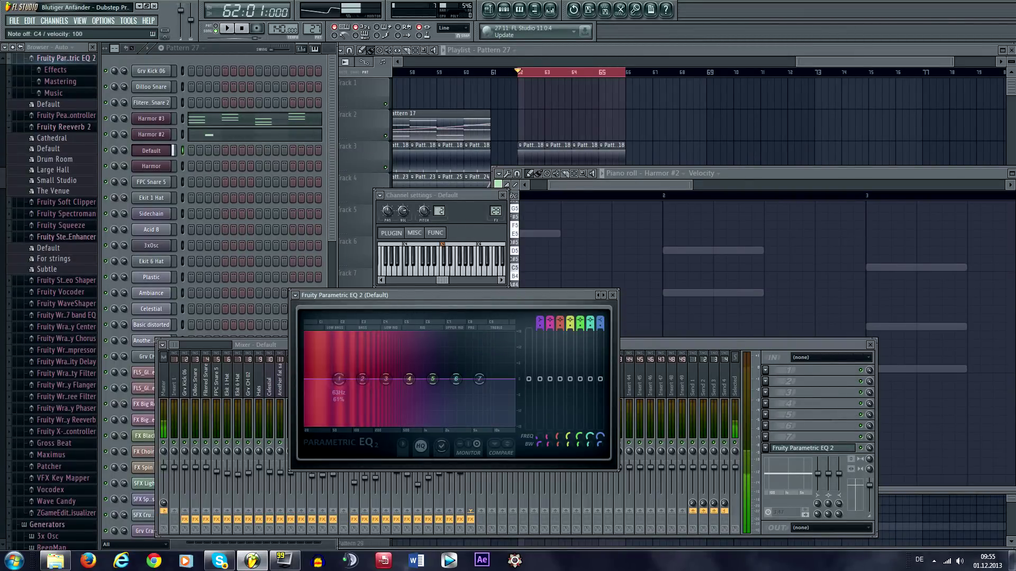
# Shape the Default EQ: cut the lows with band 1, boost bands 2 and 3, and cut band 4 at about 11.2 kHz
pyautogui.moveTo(340, 378); pyautogui.dragTo(337, 425)
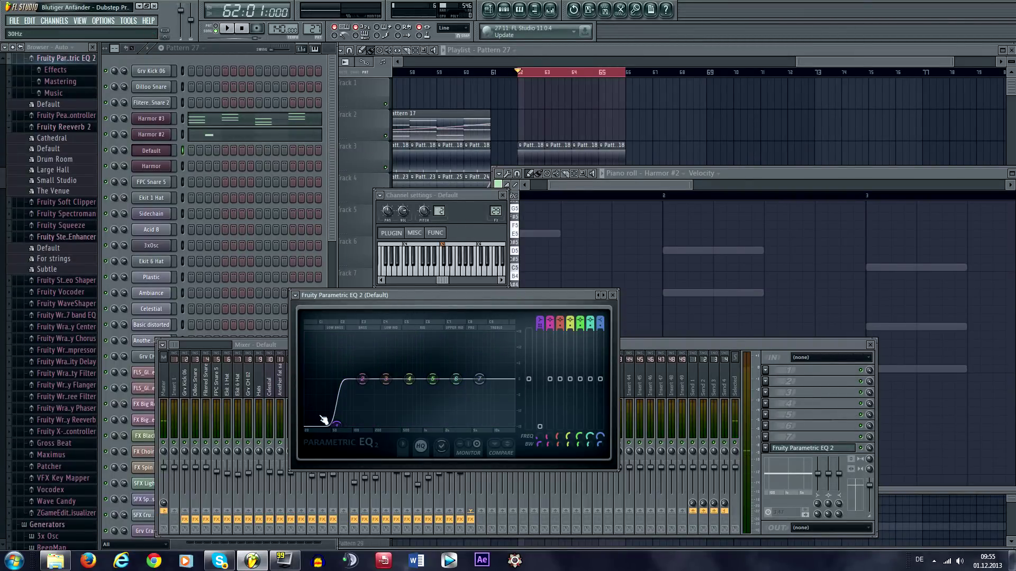
pyautogui.moveTo(362, 379); pyautogui.dragTo(387, 380)
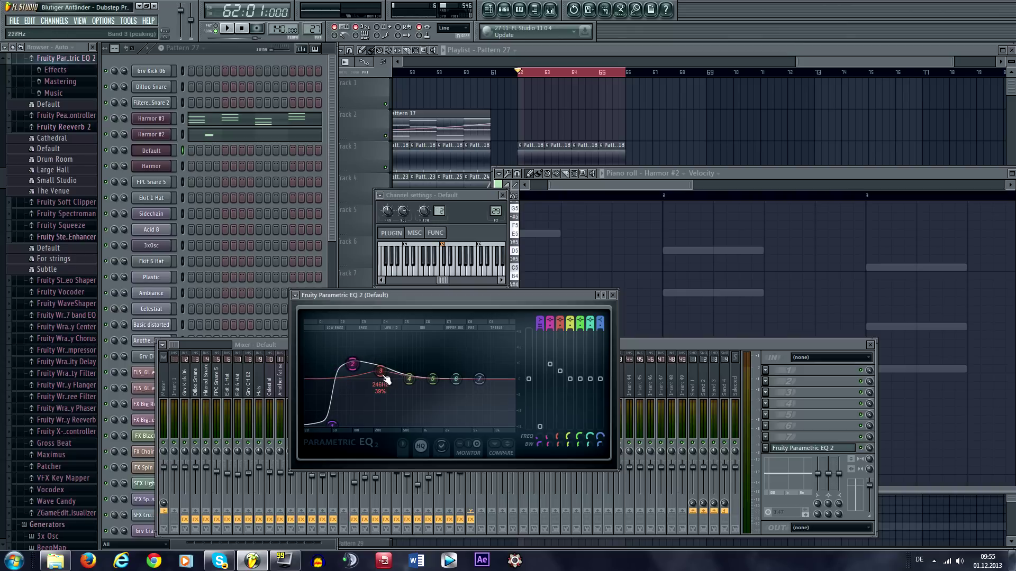
pyautogui.moveTo(331, 424); pyautogui.dragTo(339, 423)
pyautogui.press('z')
pyautogui.press('x')
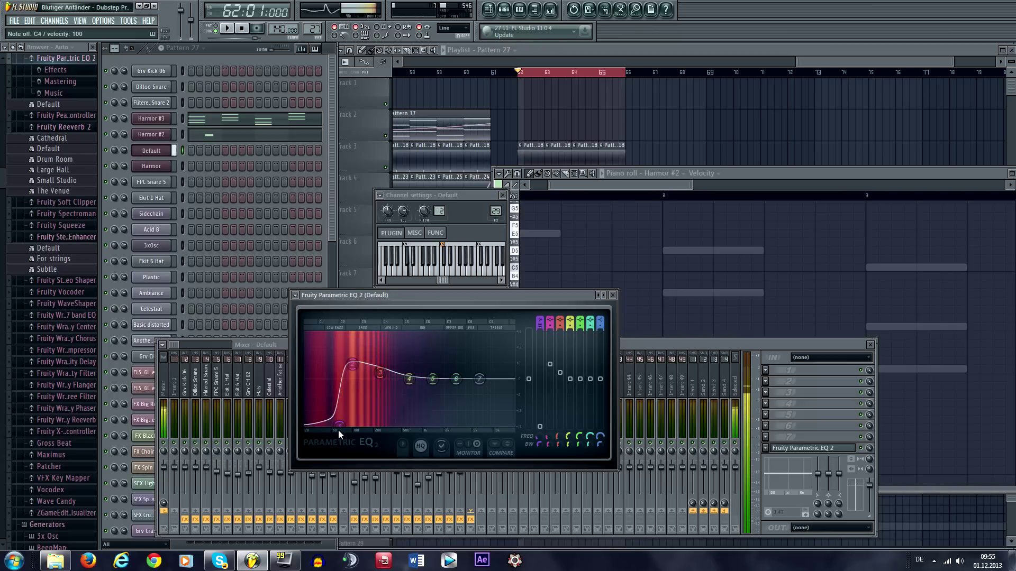
pyautogui.moveTo(409, 379); pyautogui.dragTo(497, 429)
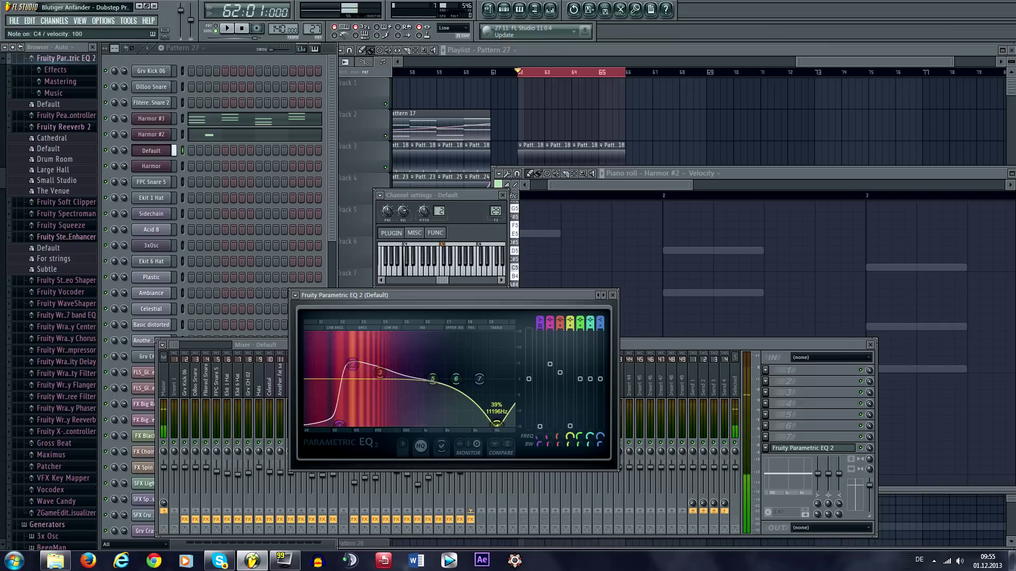
# Add Fruity Stereo Enhancer in slot 6 of the Default mixer track with a phase offset, and lower the track's volume to about 95%
pyautogui.click(771, 428)
pyautogui.click(898, 524)
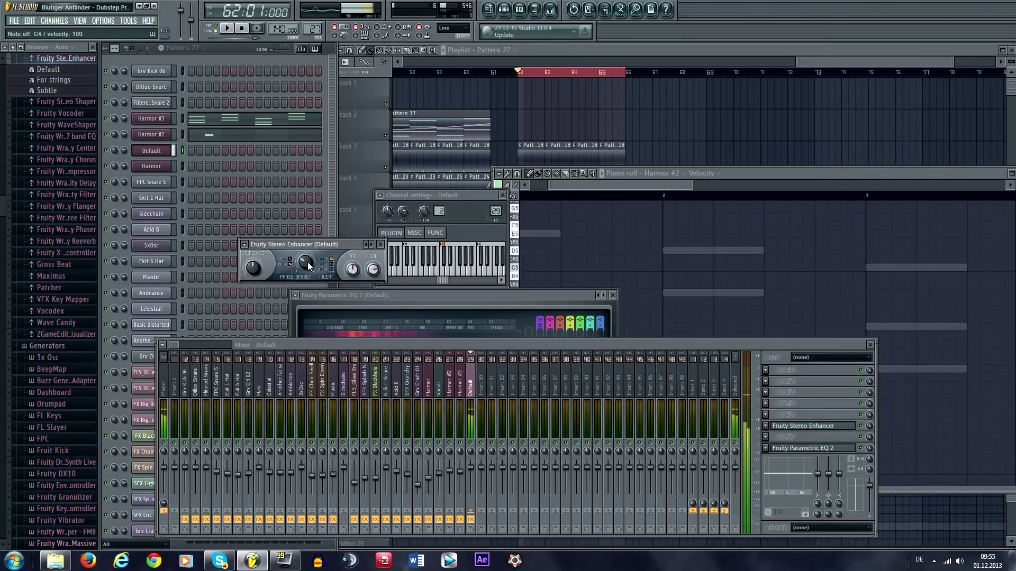
pyautogui.moveTo(472, 469); pyautogui.dragTo(472, 471)
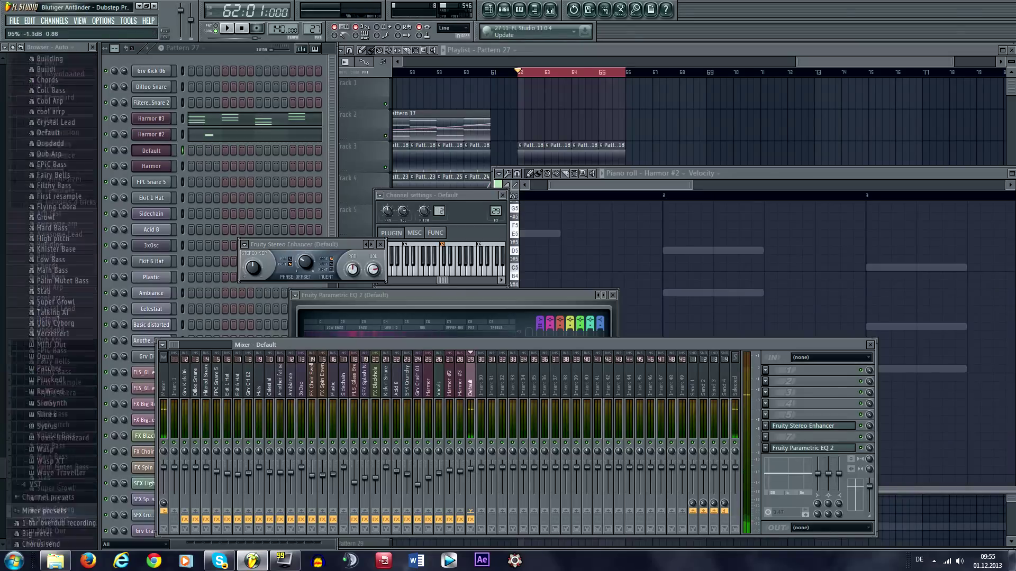
# Add four descending one-step notes E4, D4, C4 and A3 to the Default channel at the end of bar 1 and play them
pyautogui.rightClick(170, 151)
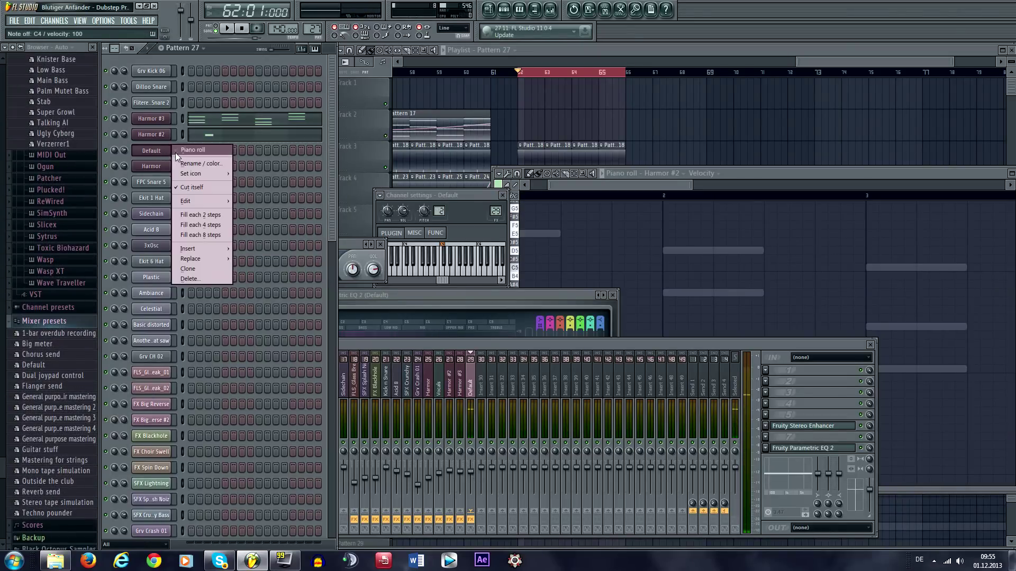
pyautogui.click(177, 151)
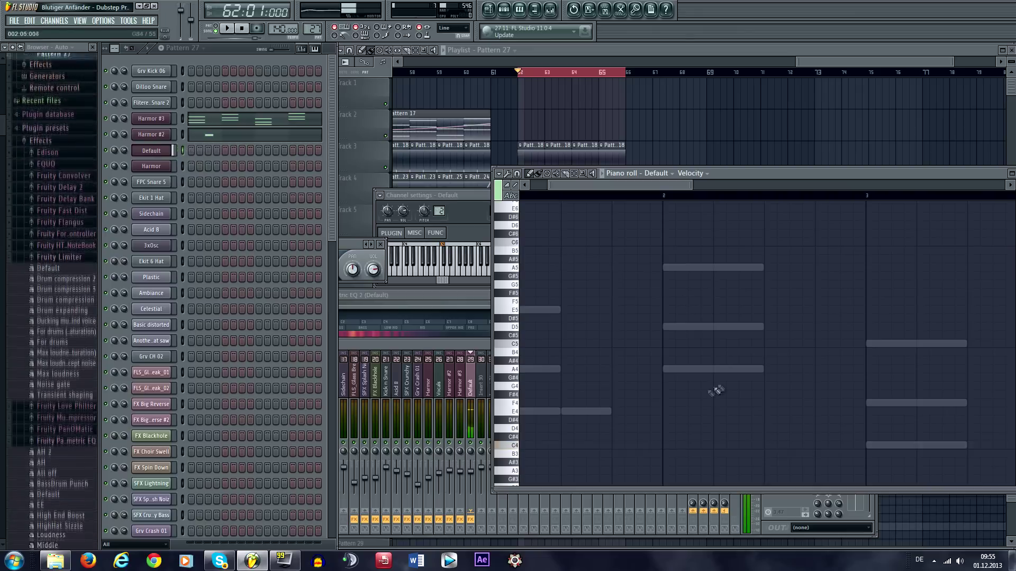
pyautogui.click(615, 411)
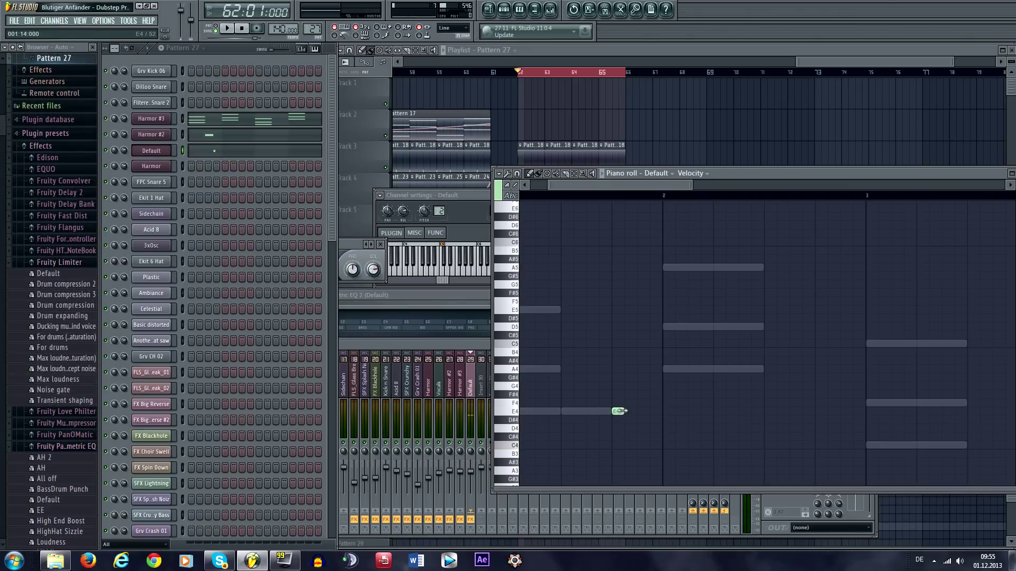
pyautogui.click(628, 428)
pyautogui.click(641, 445)
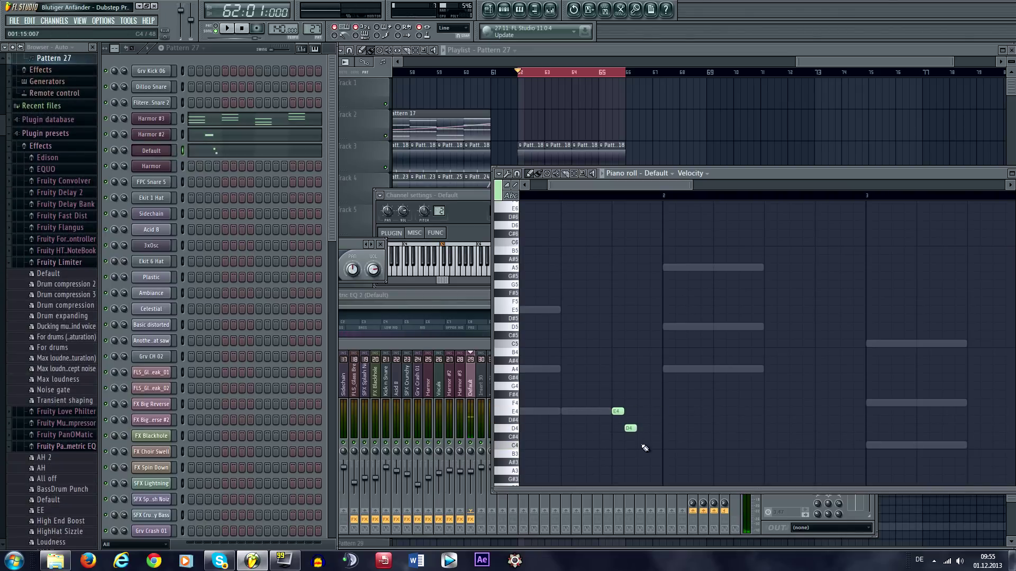
pyautogui.click(662, 470)
pyautogui.click(656, 471)
pyautogui.press('space')
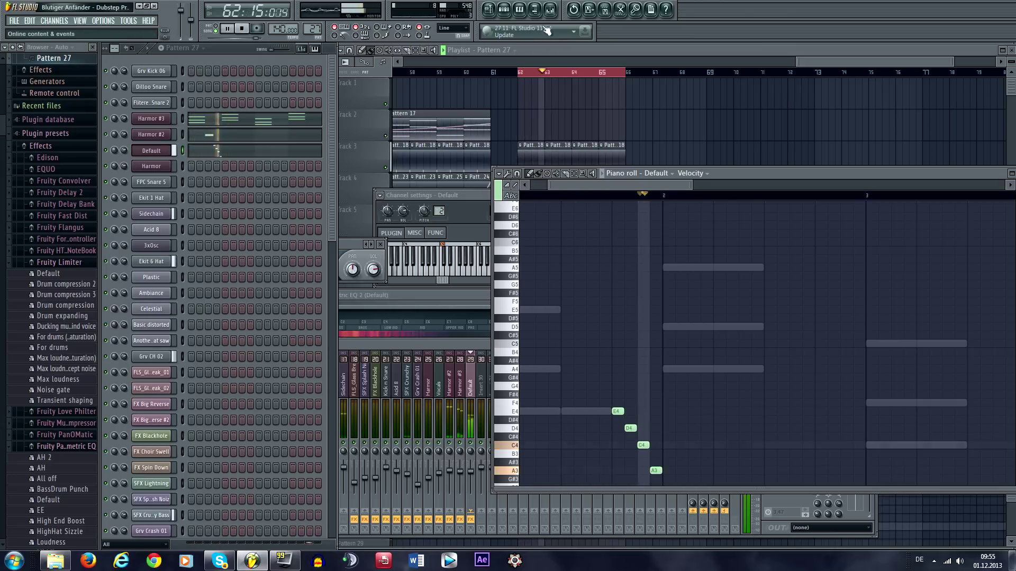
# Boost band 5 of the Default track's Parametric EQ 2 around 1 kHz while listening to the playback
pyautogui.click(479, 475)
pyautogui.press('space')
pyautogui.click(817, 448)
pyautogui.moveTo(427, 379); pyautogui.dragTo(427, 365)
pyautogui.press('space')
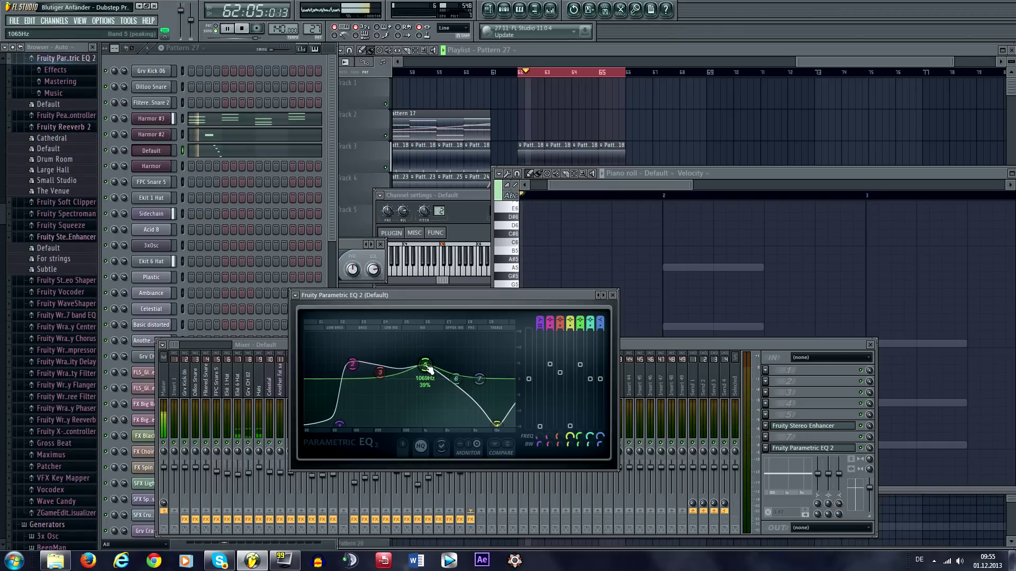
pyautogui.moveTo(425, 365); pyautogui.dragTo(420, 366)
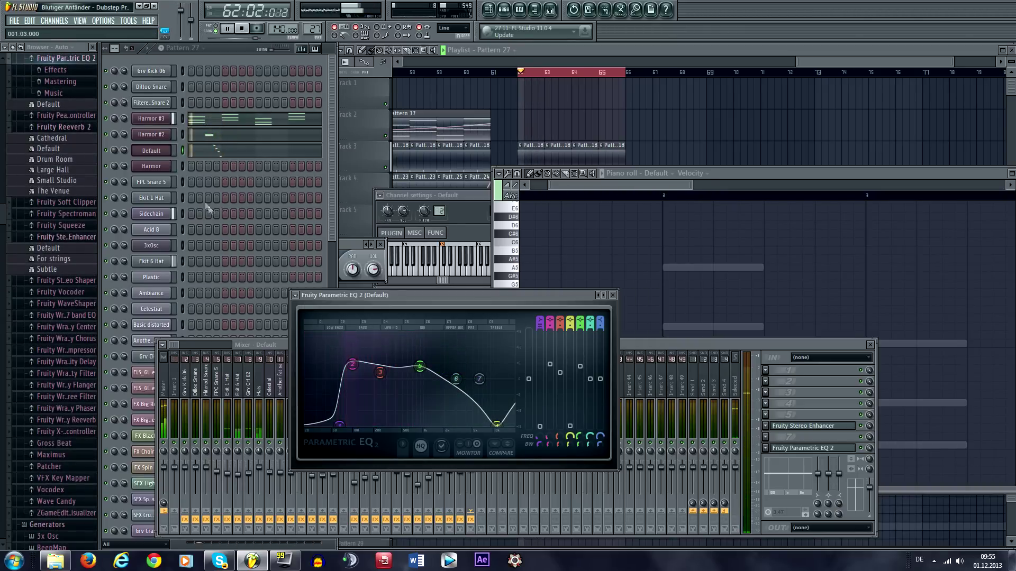
# Stop playback and widen the step sequencer to show 64 steps of Pattern 27
pyautogui.click(228, 49)
pyautogui.press('space')
pyautogui.moveTo(226, 53); pyautogui.dragTo(227, 51)
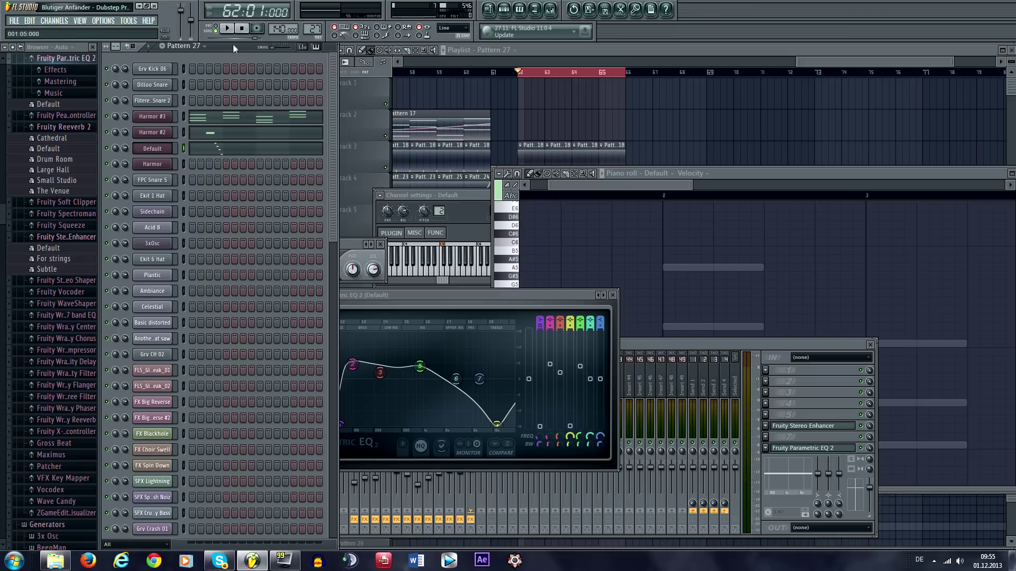
pyautogui.moveTo(232, 44); pyautogui.dragTo(233, 48)
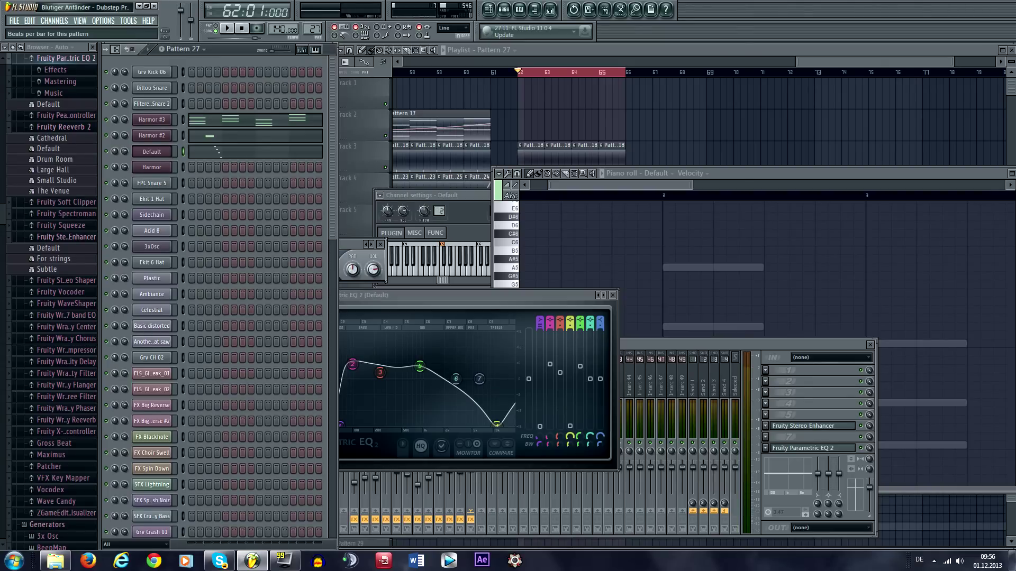
pyautogui.moveTo(115, 49); pyautogui.dragTo(115, 48)
pyautogui.moveTo(300, 48); pyautogui.dragTo(267, 50)
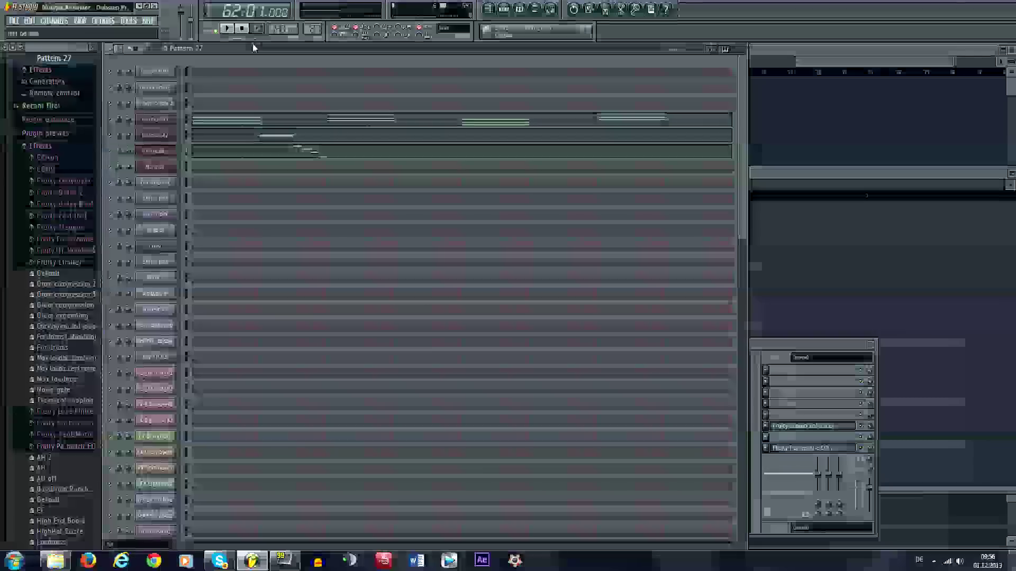
pyautogui.press('F5')
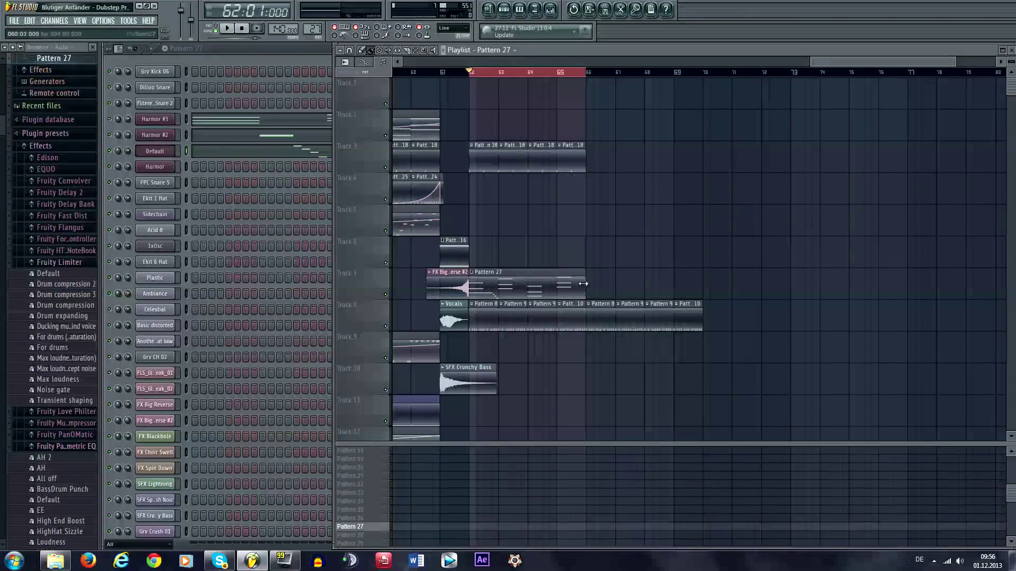
pyautogui.doubleClick(570, 283)
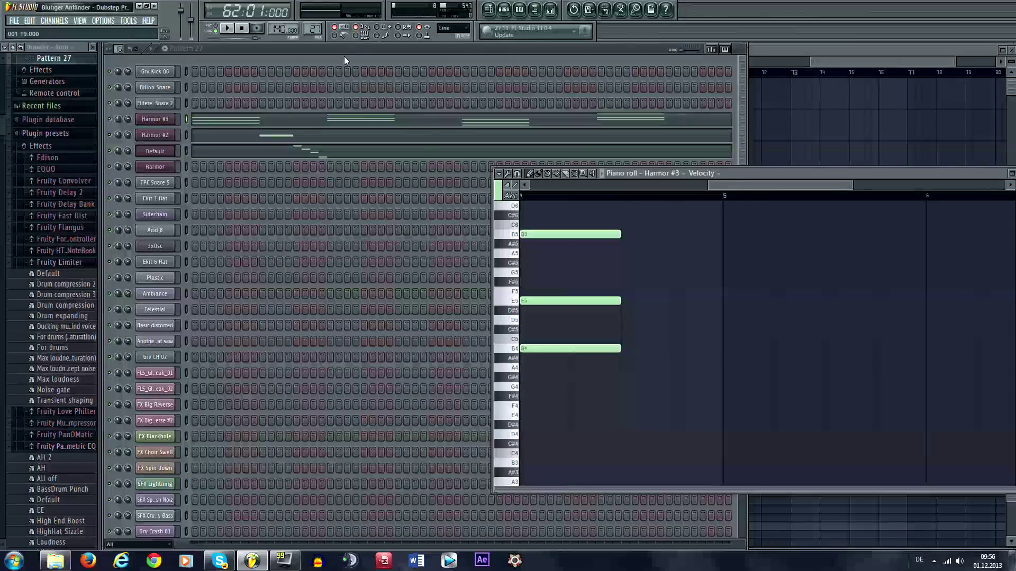
pyautogui.click(344, 56)
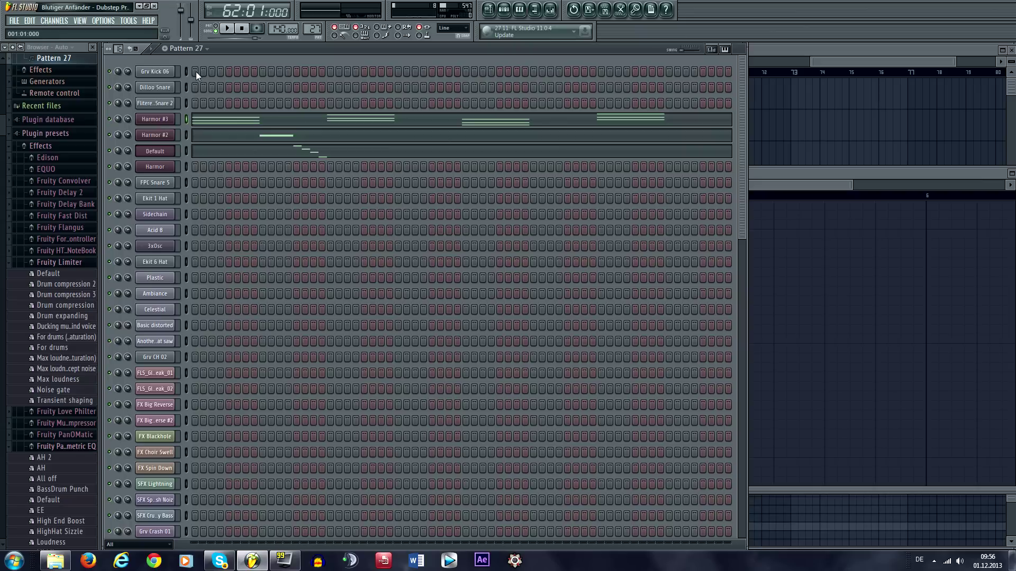
# Program Grv Kick 06 on steps 1, 17, 33 and 49, and all three snares on steps 9, 25, 41 and 57, then play the pattern
pyautogui.click(193, 72)
pyautogui.click(398, 87)
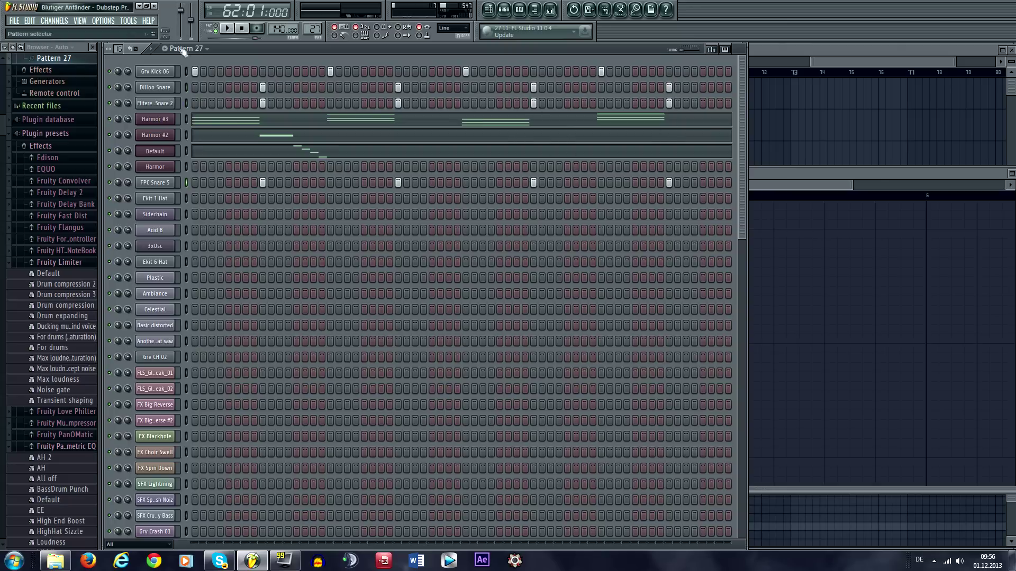
pyautogui.click(226, 30)
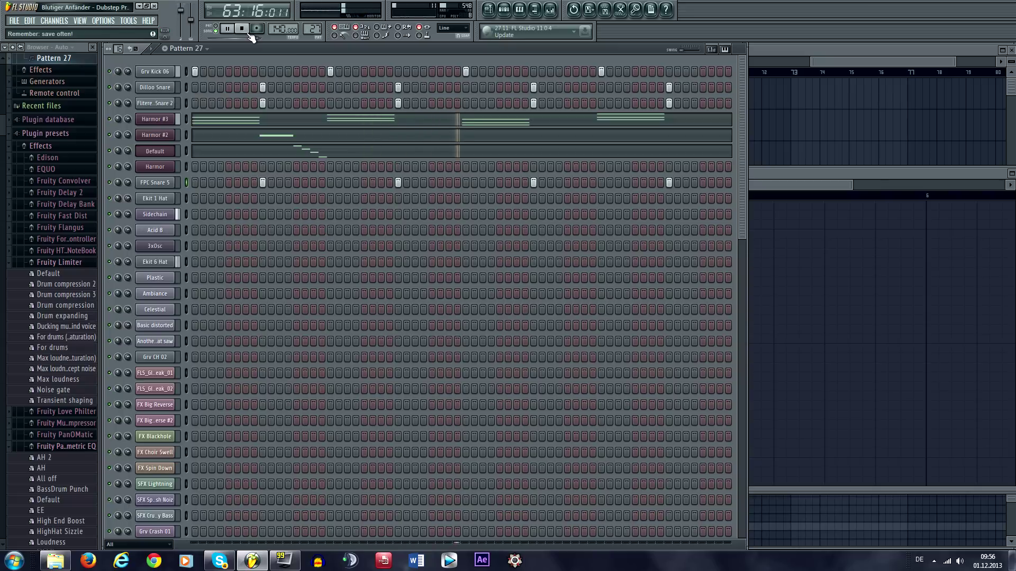
pyautogui.press('space')
# Raise the Dilloo Snare's mixer volume slightly, adjust the Flitere Snare 2 and FPC Snare 5 levels, and audition the beat
pyautogui.click(551, 10)
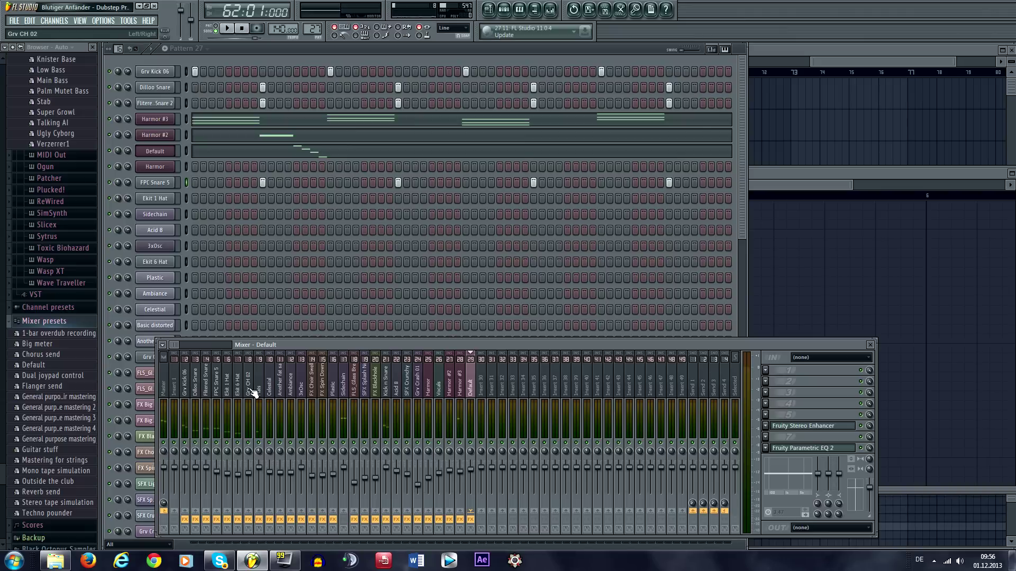
pyautogui.click(237, 389)
pyautogui.click(227, 389)
pyautogui.click(216, 389)
pyautogui.click(206, 388)
pyautogui.click(195, 389)
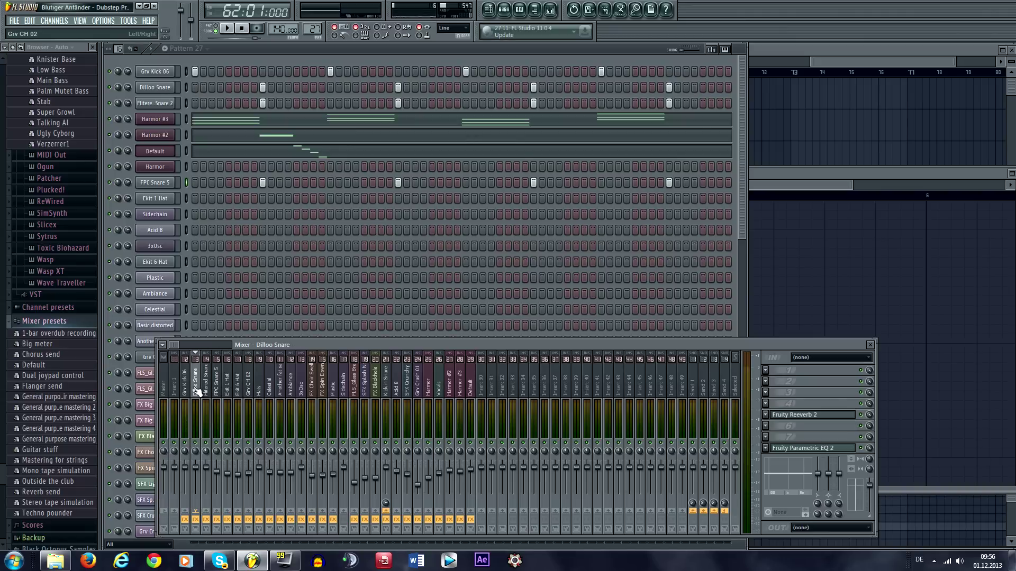
pyautogui.moveTo(195, 467); pyautogui.dragTo(195, 465)
pyautogui.moveTo(206, 468); pyautogui.dragTo(216, 476)
pyautogui.press('space')
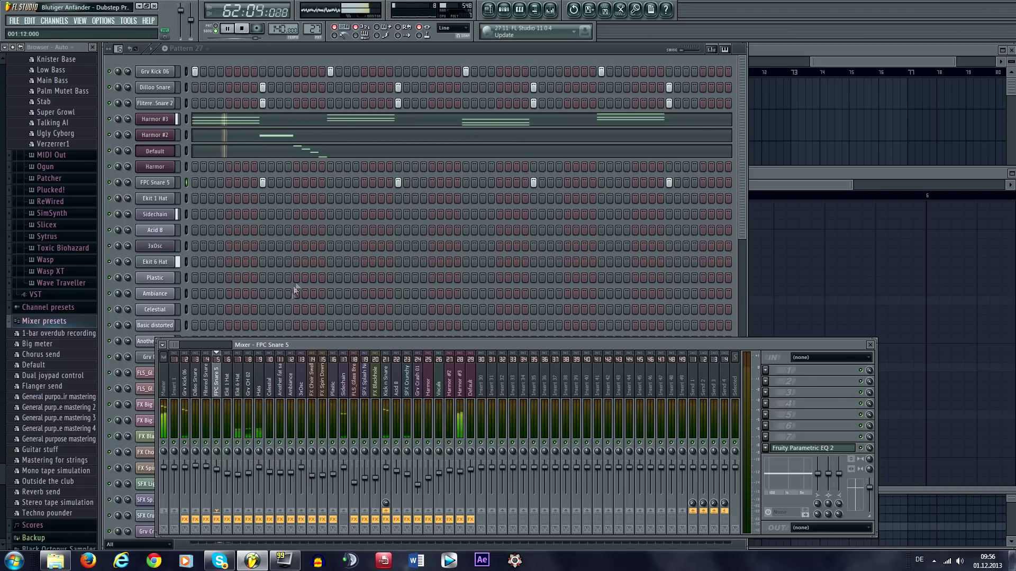
pyautogui.press('F9')
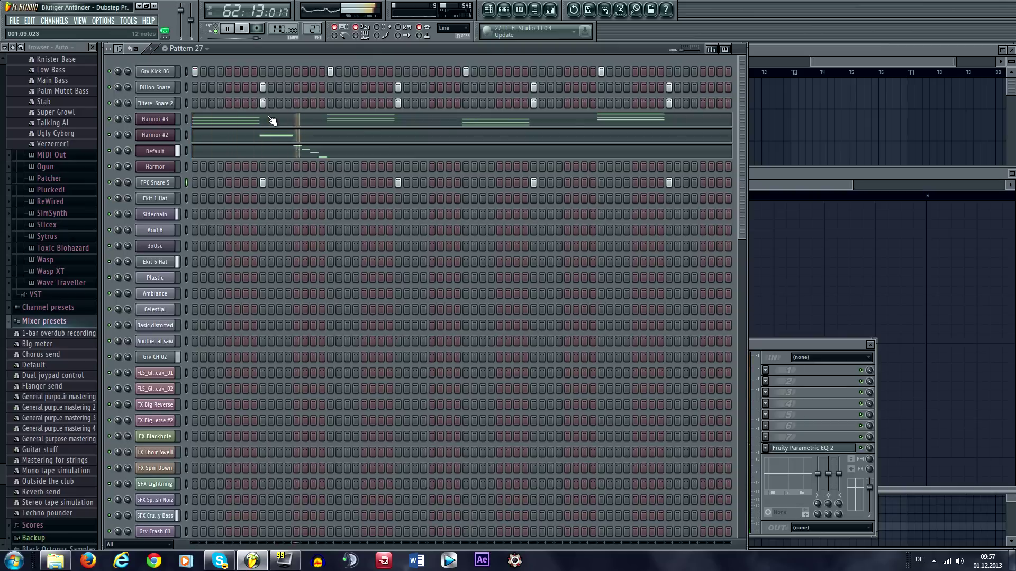
pyautogui.press('space')
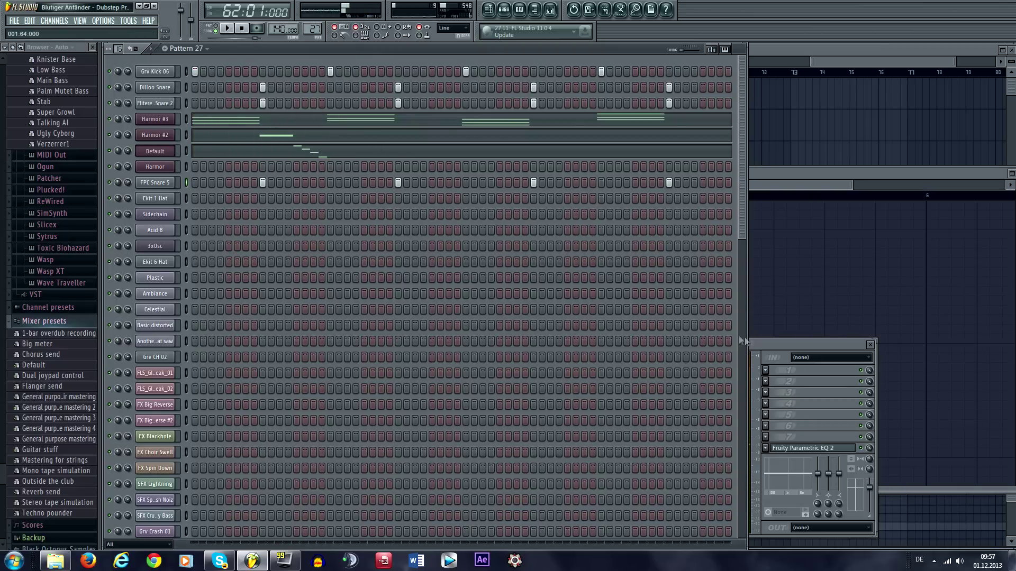
# Boost band 6 of the Harmor #3 track's Parametric EQ 2 at about 5.2 kHz and audition the change
pyautogui.click(763, 349)
pyautogui.click(465, 390)
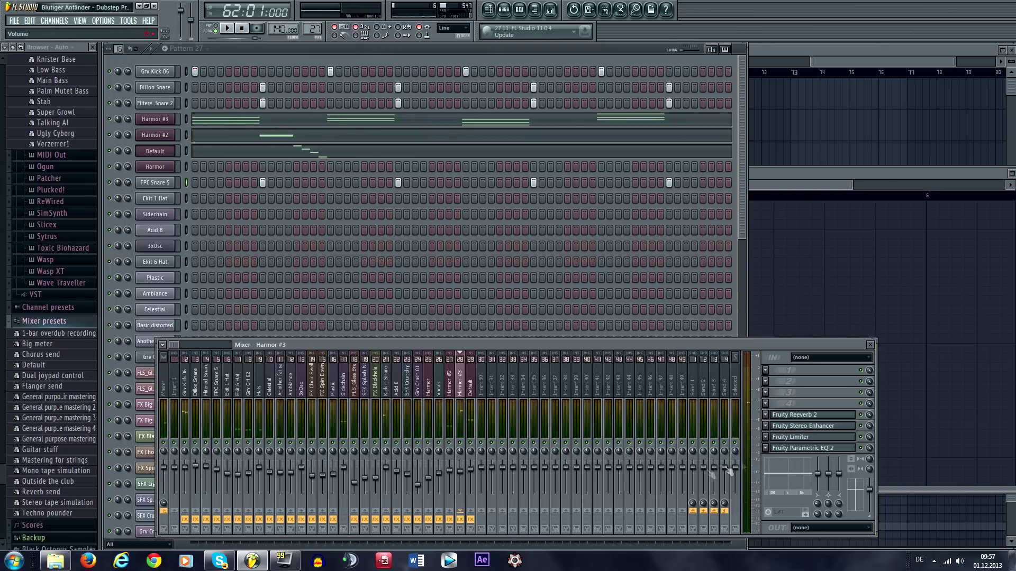
pyautogui.click(788, 448)
pyautogui.moveTo(457, 381); pyautogui.dragTo(474, 372)
pyautogui.press('space')
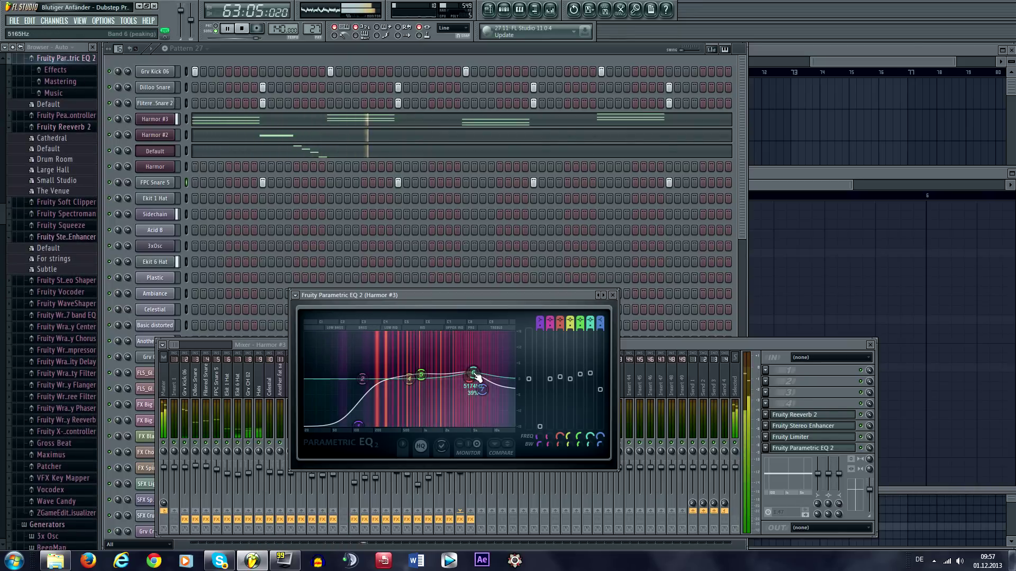
pyautogui.click(362, 48)
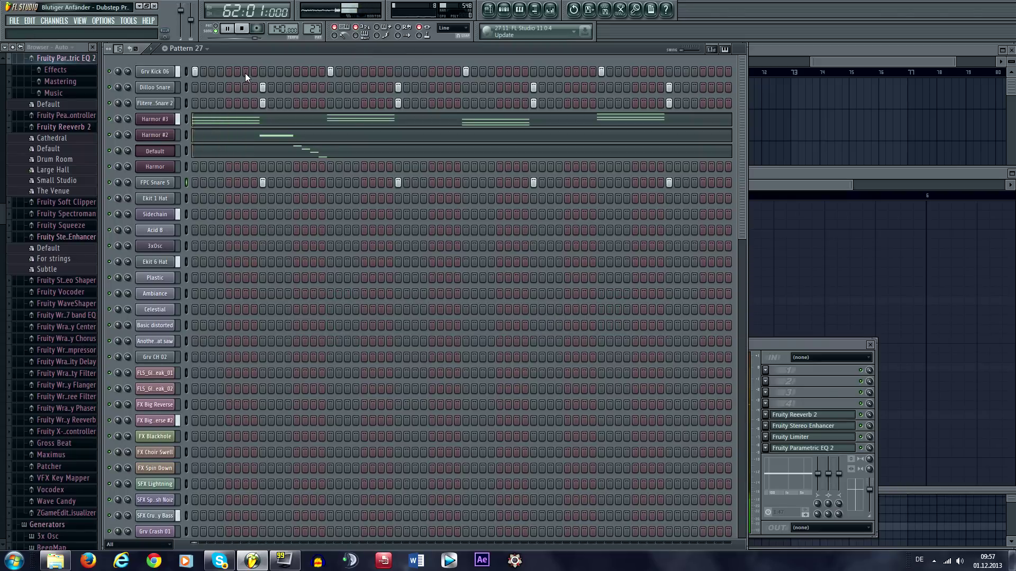
pyautogui.press('space')
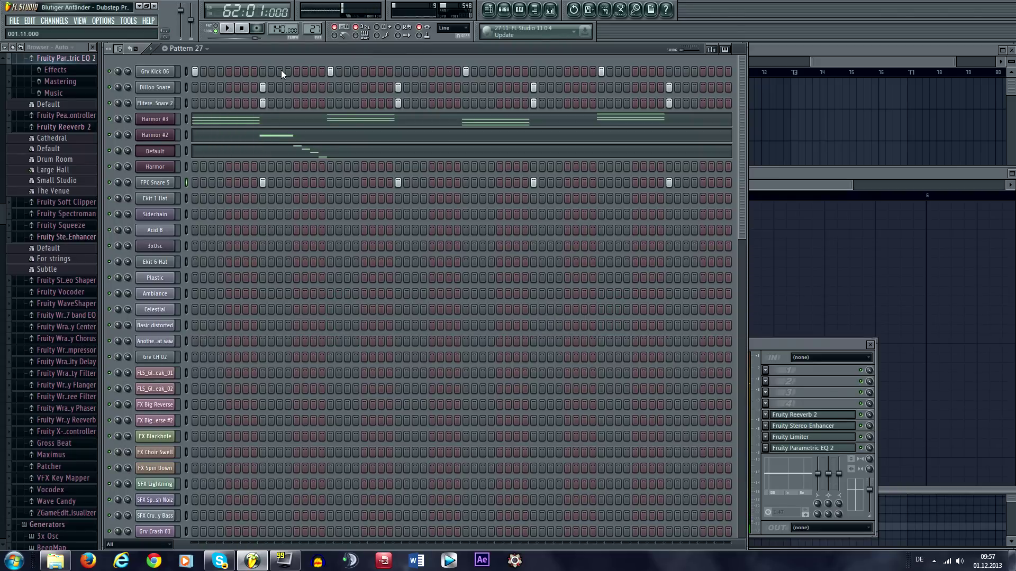
# Add an extra Grv Kick 06 hit on step 13 of Pattern 27 and play it back
pyautogui.click(295, 72)
pyautogui.press('space')
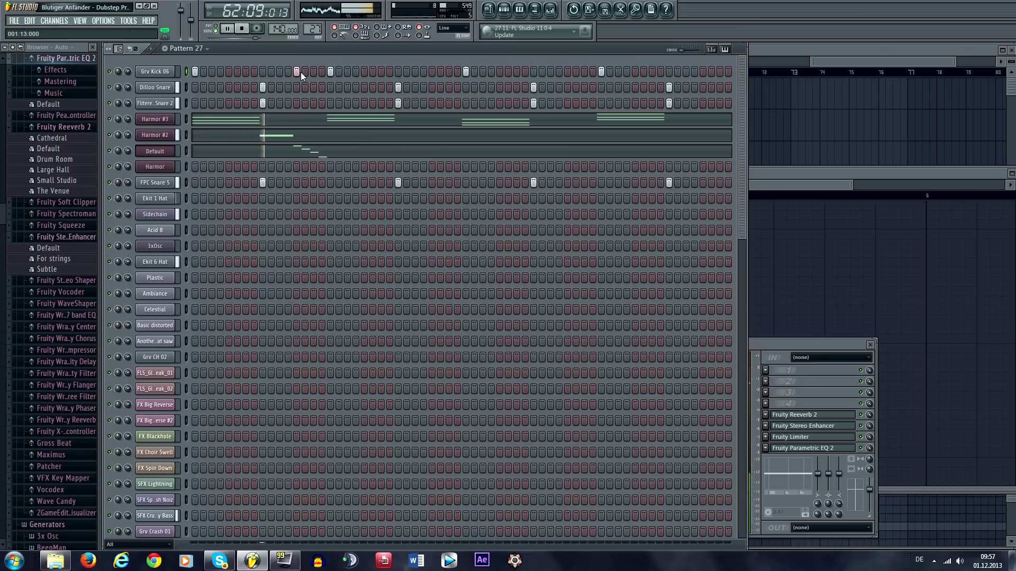
# Add Grv Kick 06 hits on steps 14, 15 and 16 to match the four Default notes, and play the pattern
pyautogui.press('space')
pyautogui.click(304, 72)
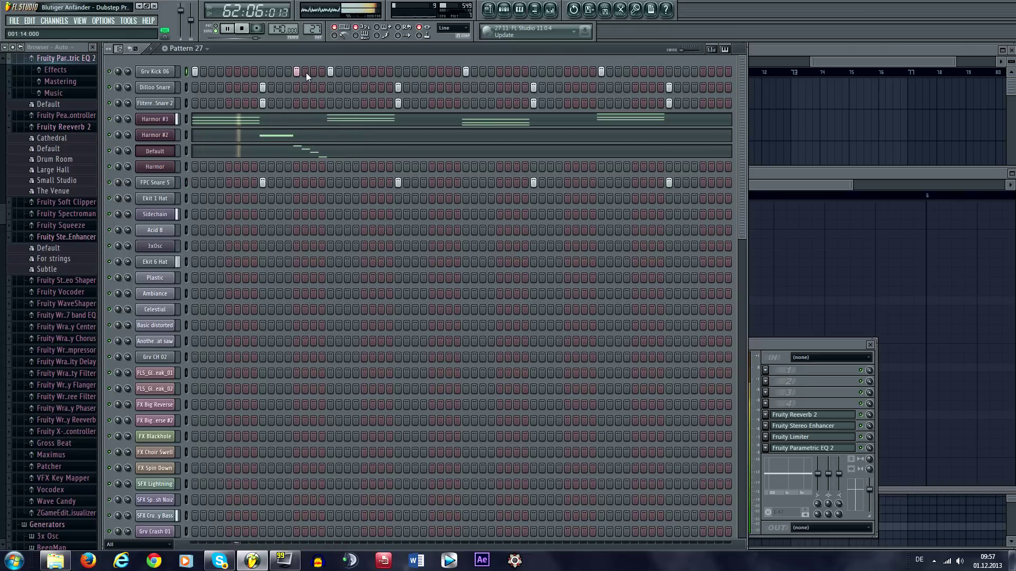
pyautogui.moveTo(306, 72); pyautogui.dragTo(320, 73)
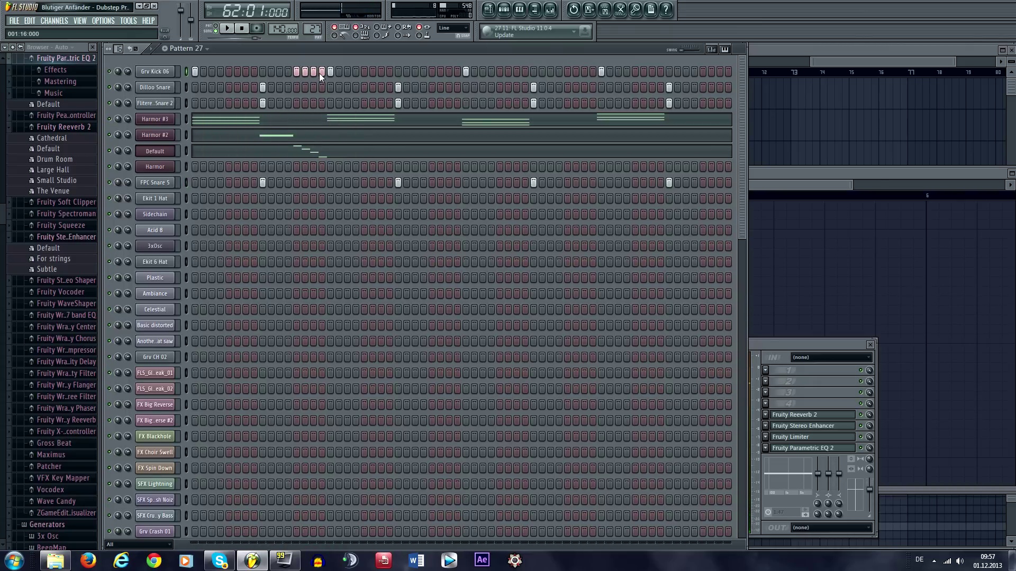
pyautogui.click(311, 150)
pyautogui.click(311, 150)
pyautogui.click(311, 150)
pyautogui.moveTo(679, 186); pyautogui.dragTo(694, 185)
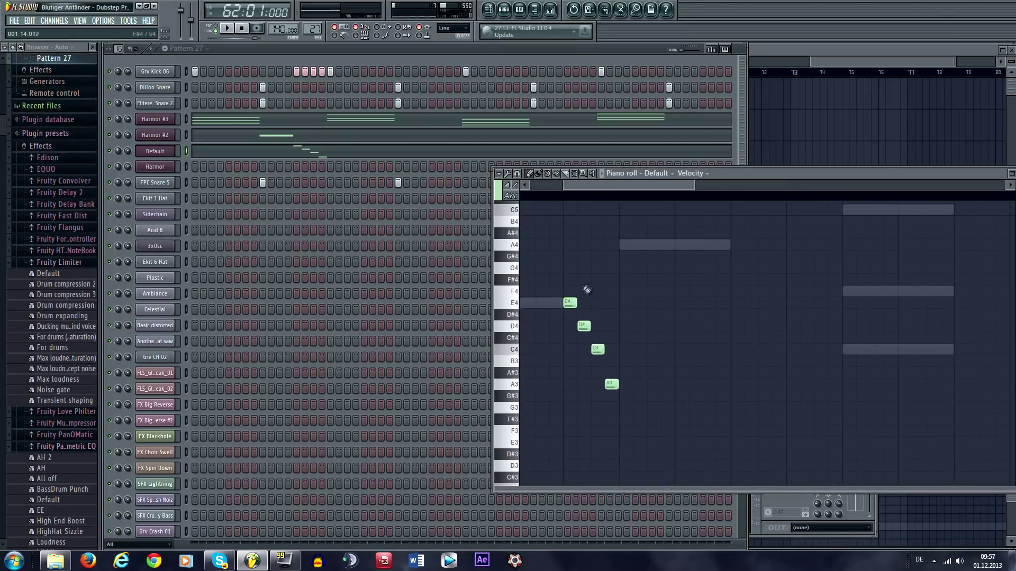
pyautogui.click(430, 50)
pyautogui.press('space')
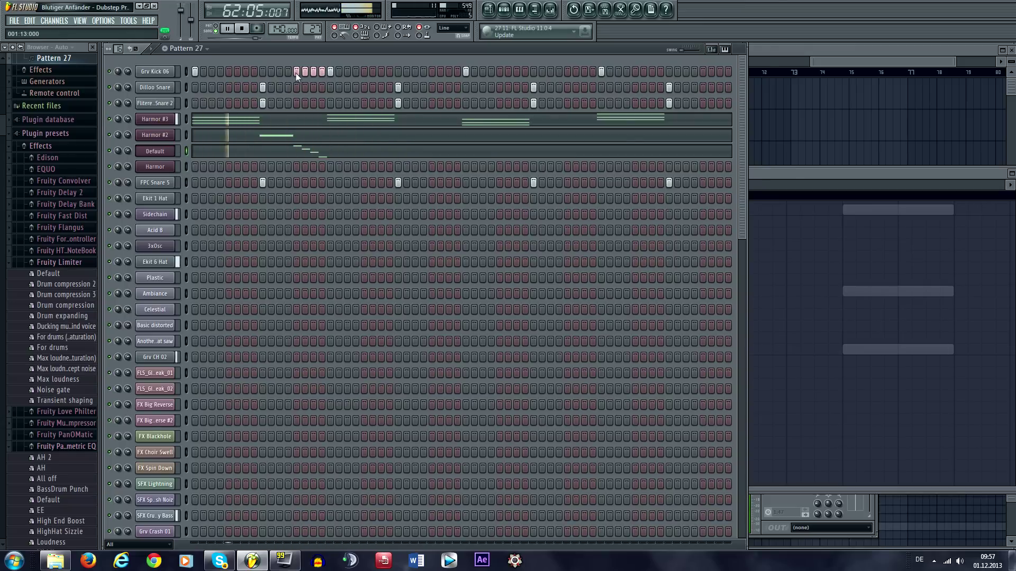
pyautogui.press('space')
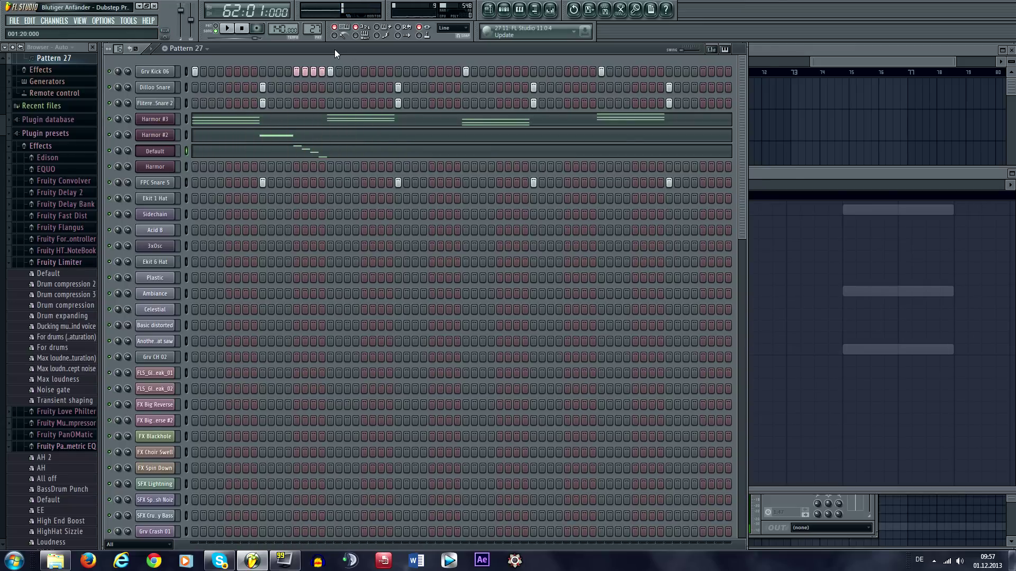
# Add a Grv Kick 06 hit on step 23 of Pattern 27 and audition the beat
pyautogui.moveTo(334, 52); pyautogui.dragTo(336, 54)
pyautogui.click(383, 72)
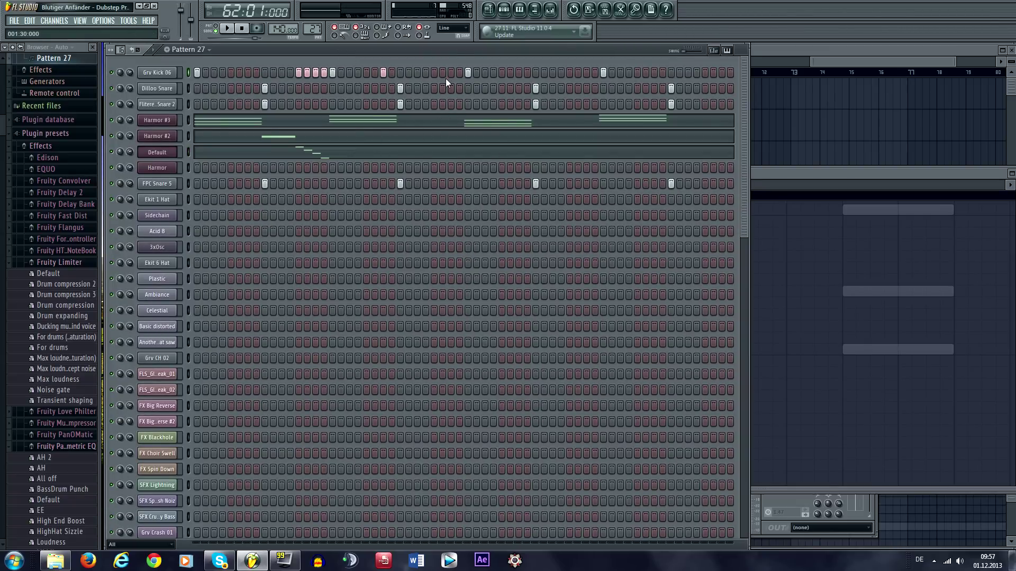
pyautogui.press('space')
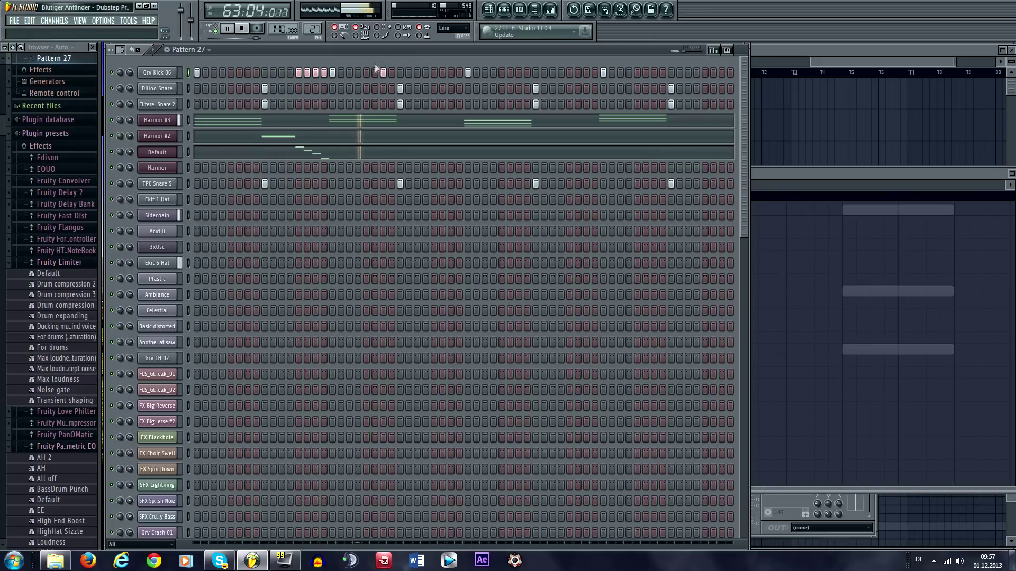
pyautogui.press('space')
pyautogui.press('space')
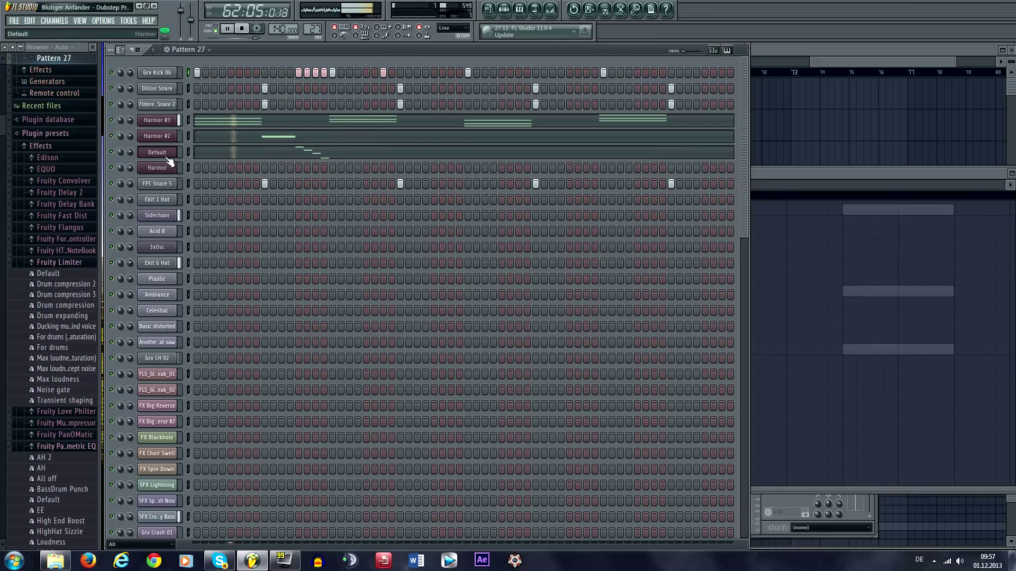
pyautogui.press('space')
# Draw an A4 note eight steps long, starting at step 25, in Harmor #2's piano roll
pyautogui.rightClick(180, 137)
pyautogui.click(212, 136)
pyautogui.moveTo(740, 309); pyautogui.dragTo(640, 292)
pyautogui.click(640, 295)
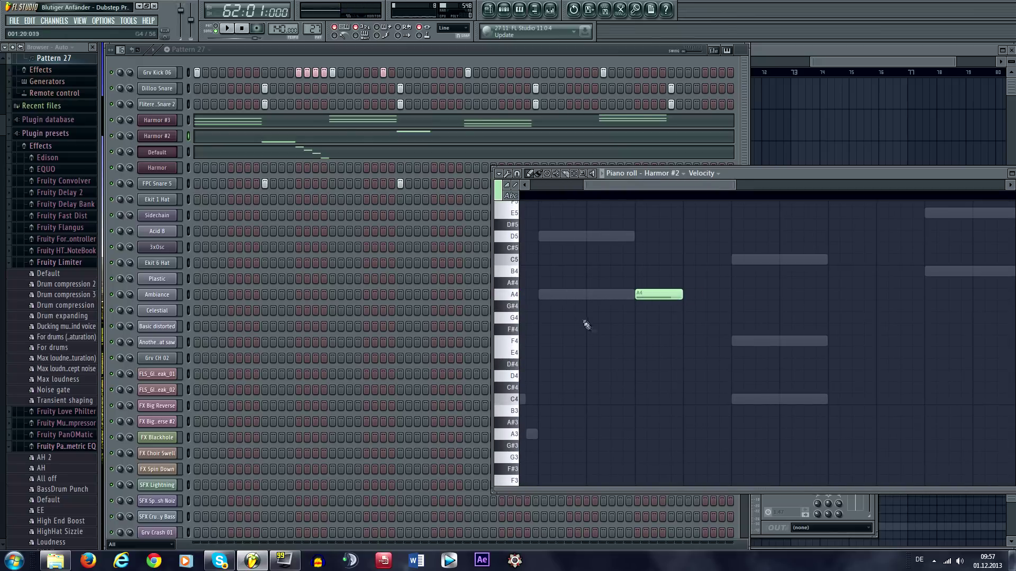
pyautogui.moveTo(753, 329); pyautogui.dragTo(706, 343)
pyautogui.moveTo(633, 306); pyautogui.dragTo(615, 330)
pyautogui.click(621, 332)
pyautogui.rightClick(626, 334)
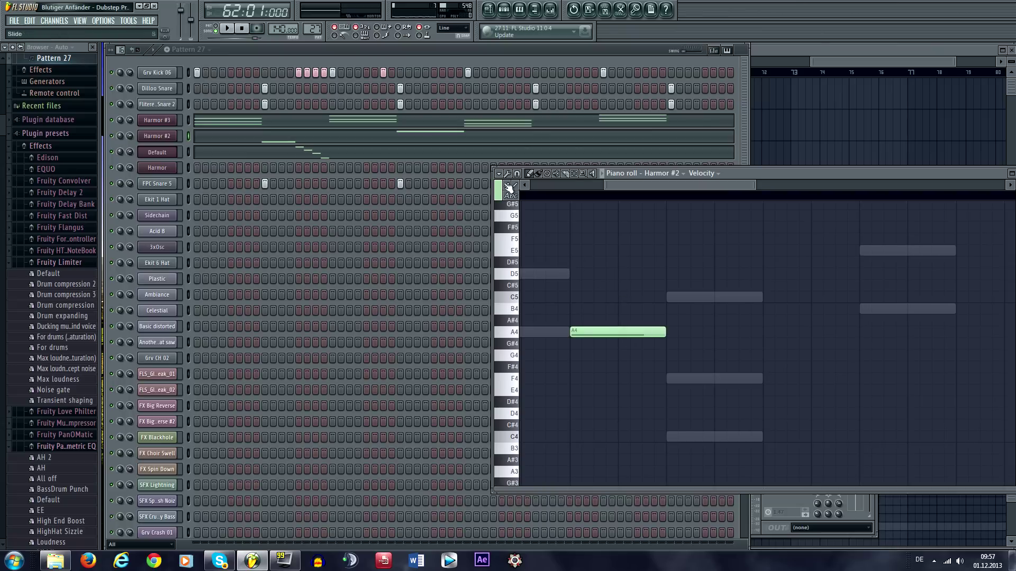
# Add slide notes to Harmor #2, D5 over steps 29 to 32 and A4 over steps 31 to 32, and play the pattern
pyautogui.moveTo(602, 273); pyautogui.dragTo(628, 273)
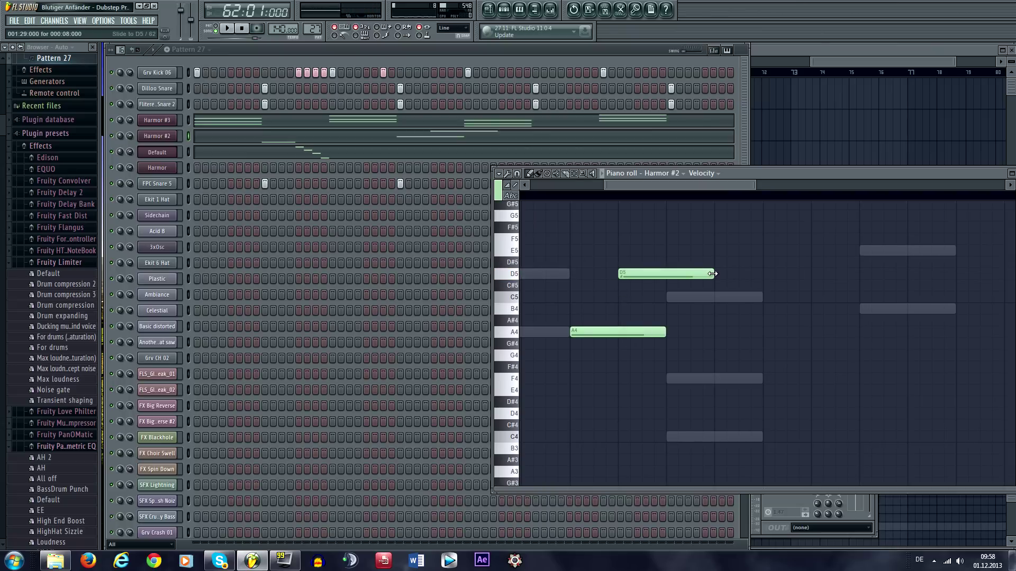
pyautogui.click(641, 343)
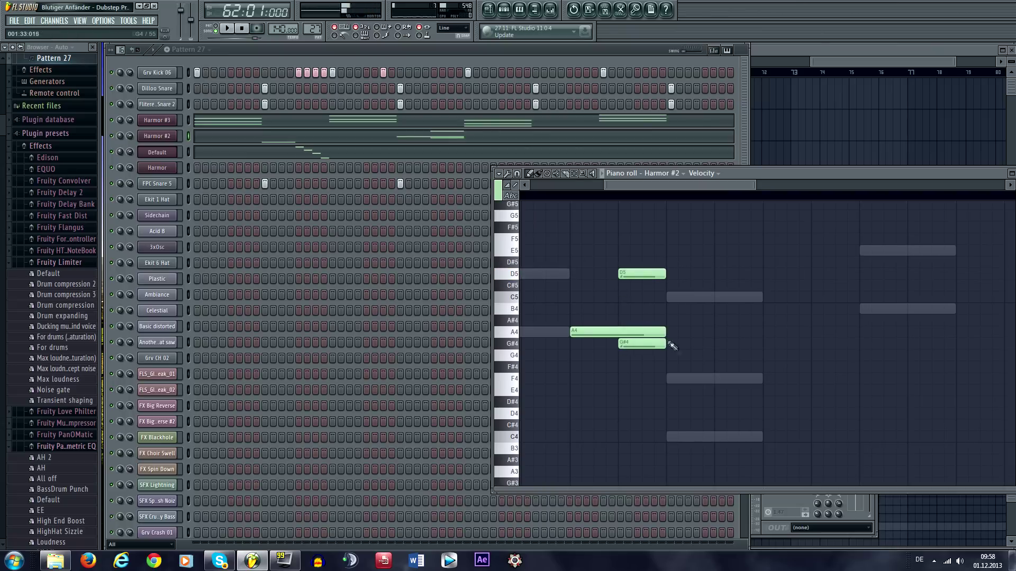
pyautogui.moveTo(648, 339); pyautogui.dragTo(654, 331)
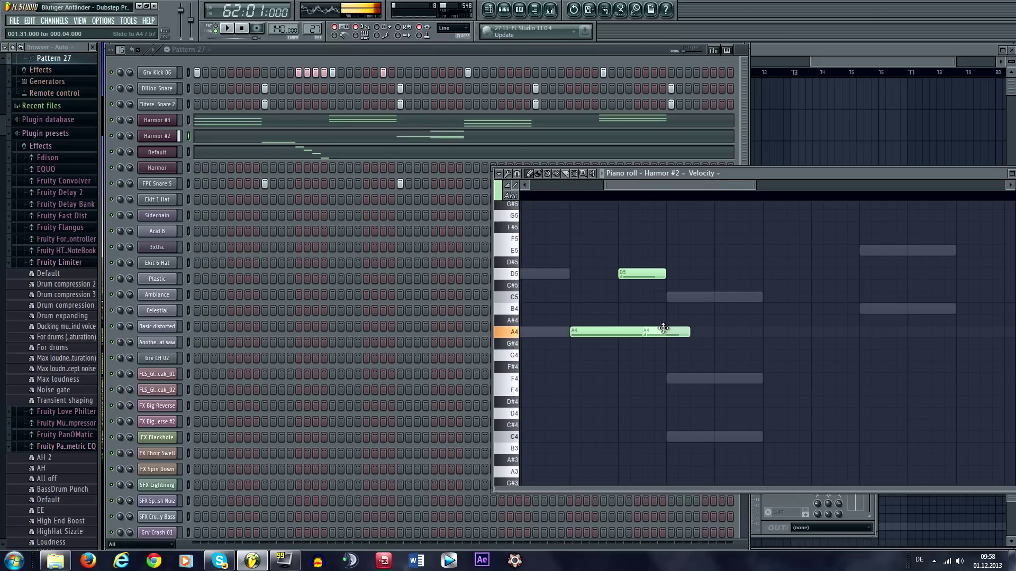
pyautogui.press('space')
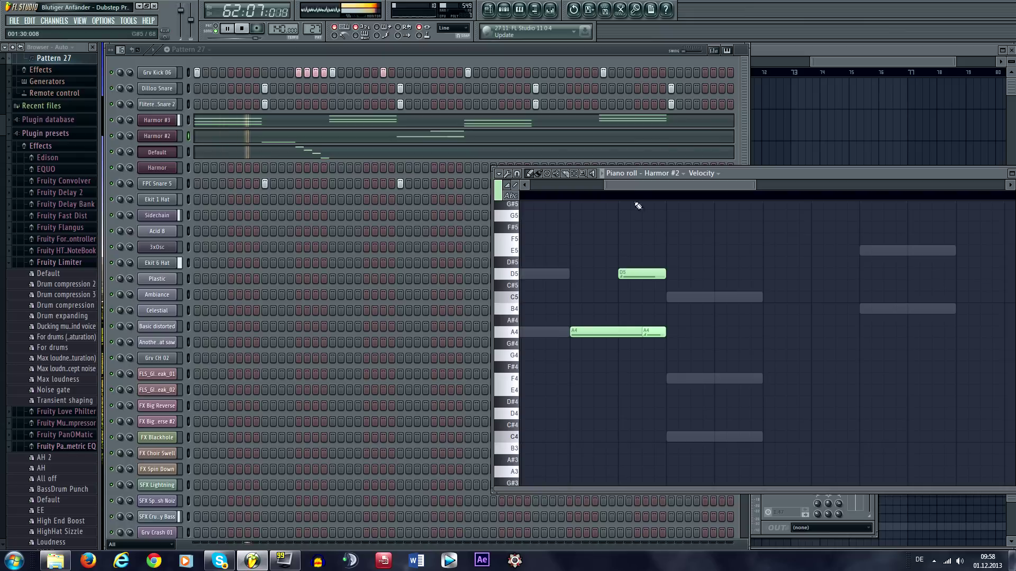
pyautogui.scroll(1, 638, 206)
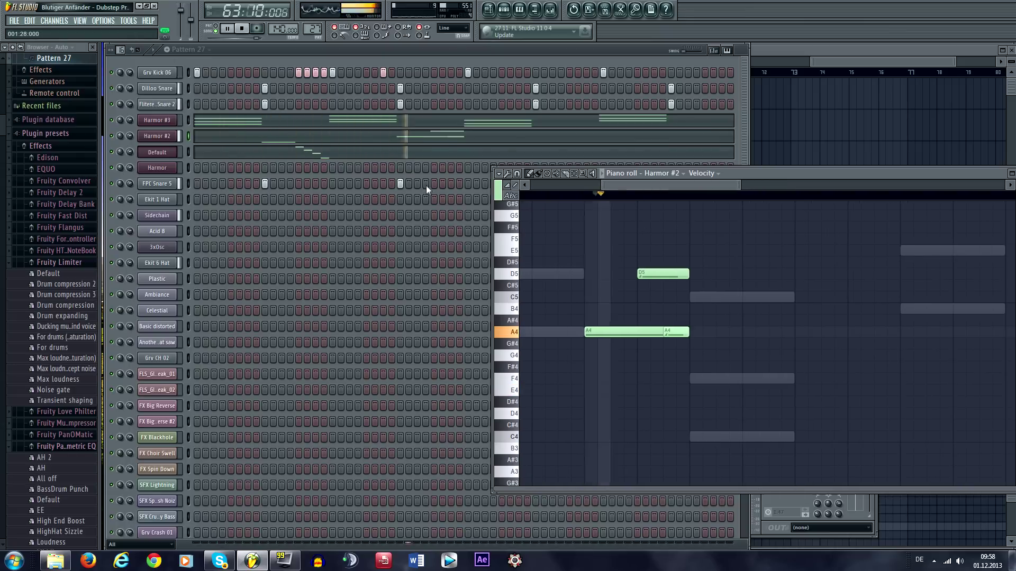
pyautogui.press('space')
pyautogui.press('space')
# Try to break up Harmor #2's long A4 into a two-step note at step 25 and a three-step note at step 29
pyautogui.moveTo(655, 333); pyautogui.dragTo(609, 328)
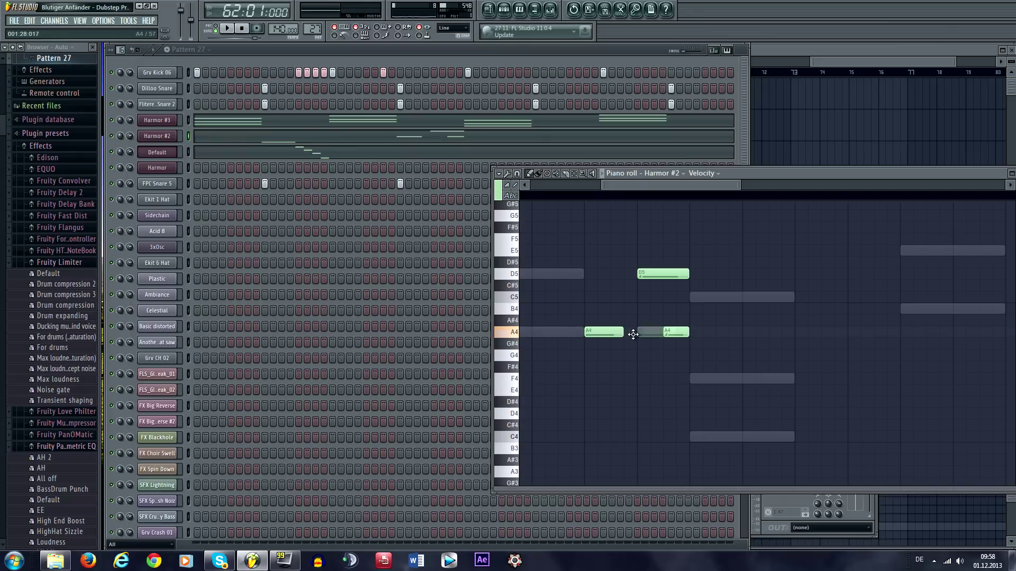
pyautogui.moveTo(646, 332); pyautogui.dragTo(647, 344)
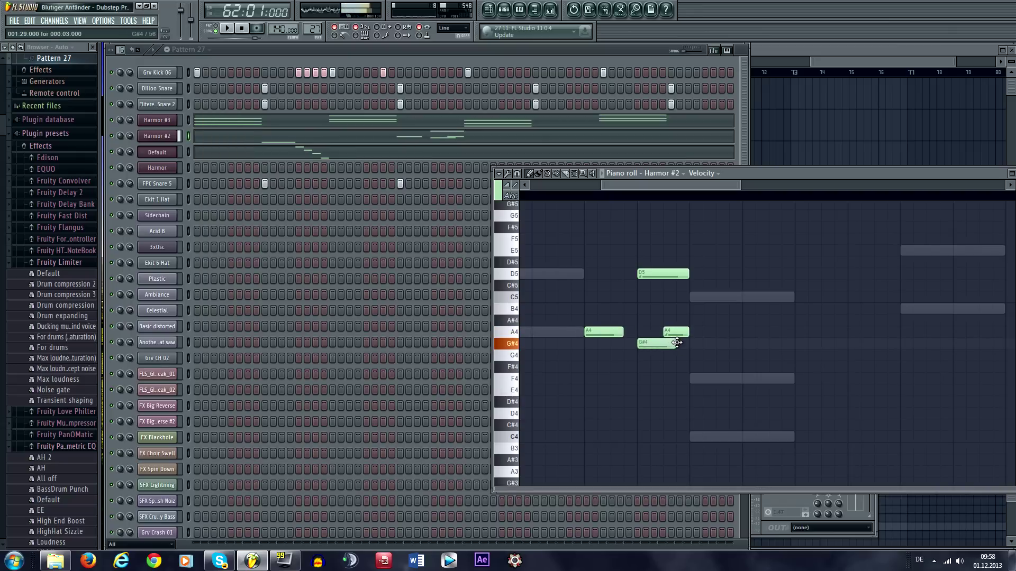
pyautogui.moveTo(643, 342); pyautogui.dragTo(642, 330)
pyautogui.press('space')
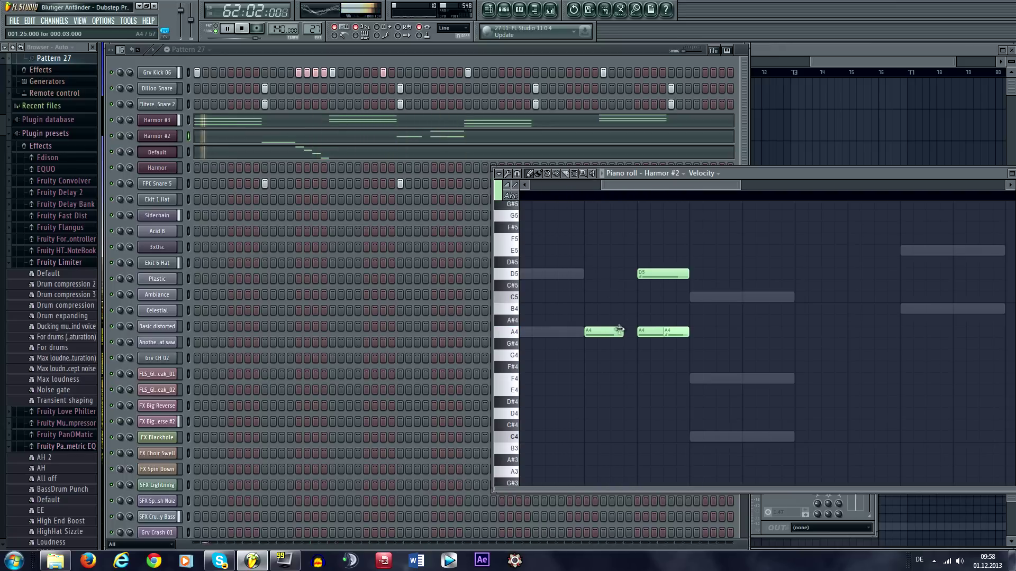
pyautogui.moveTo(623, 331); pyautogui.dragTo(610, 330)
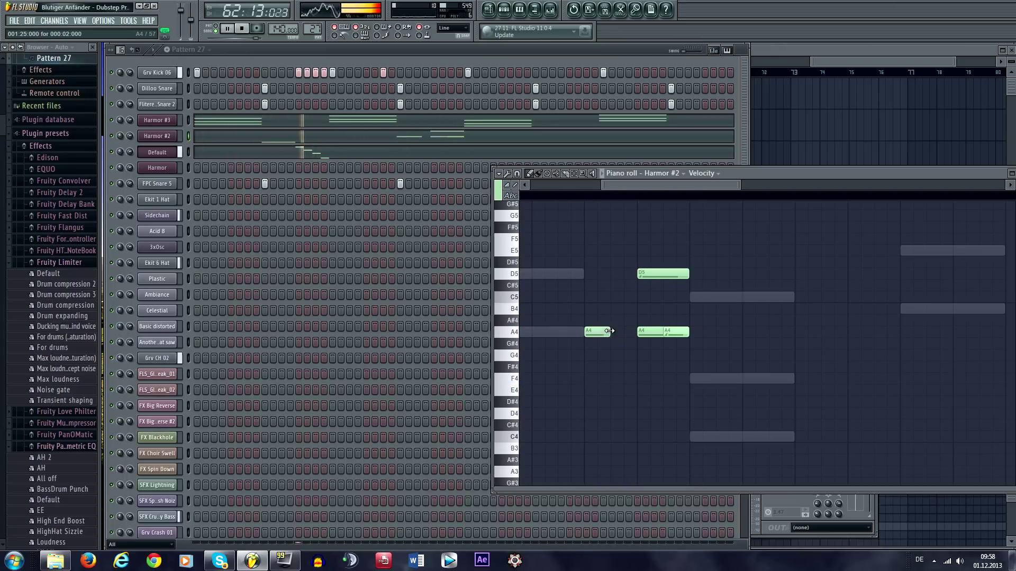
pyautogui.press('space')
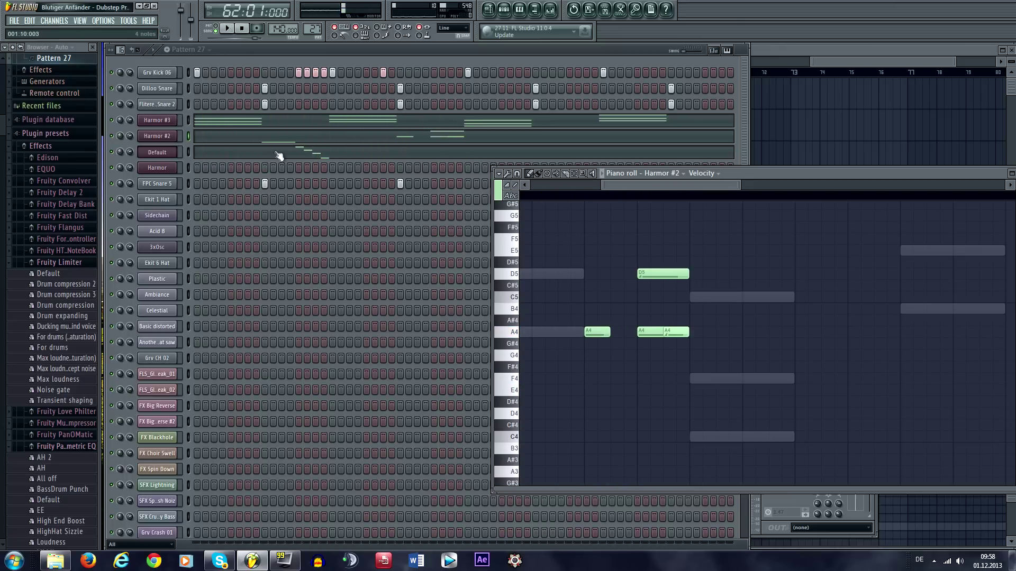
# With snap set to 1/2 step, place a half-step A3 note on step 27 and a one-step A3 on step 28 for Default, and audition
pyautogui.click(277, 153)
pyautogui.click(278, 152)
pyautogui.click(278, 153)
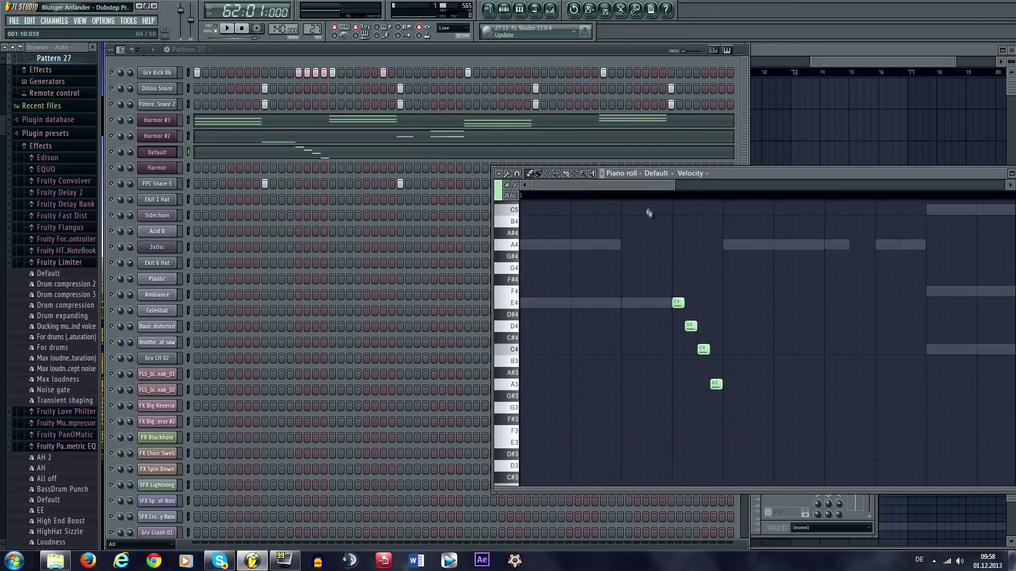
pyautogui.hscroll(5, 649, 212)
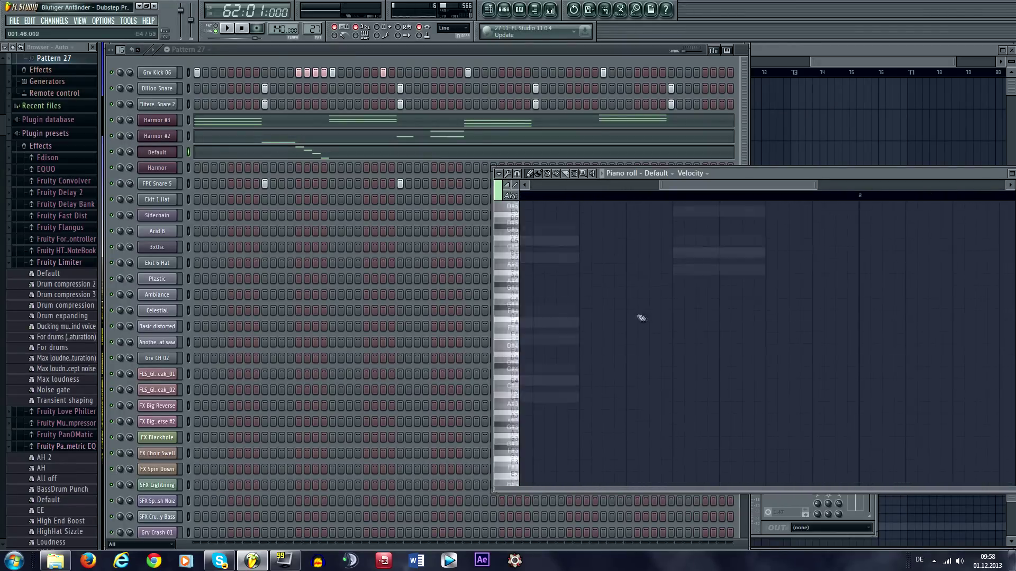
pyautogui.hscroll(-5, 641, 318)
pyautogui.hscroll(3, 661, 339)
pyautogui.scroll(5, 651, 360)
pyautogui.scroll(-6, 595, 370)
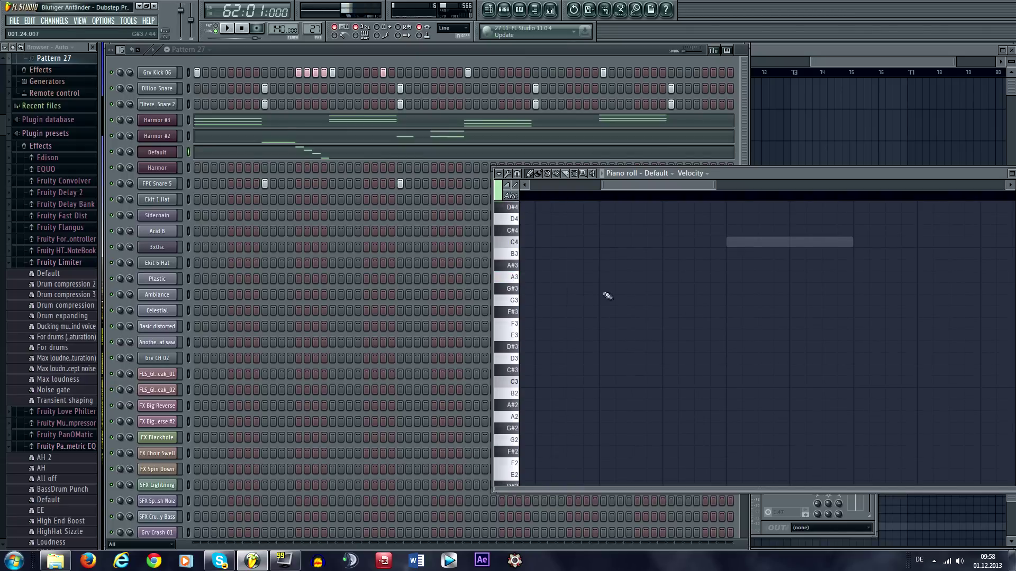
pyautogui.scroll(5, 610, 371)
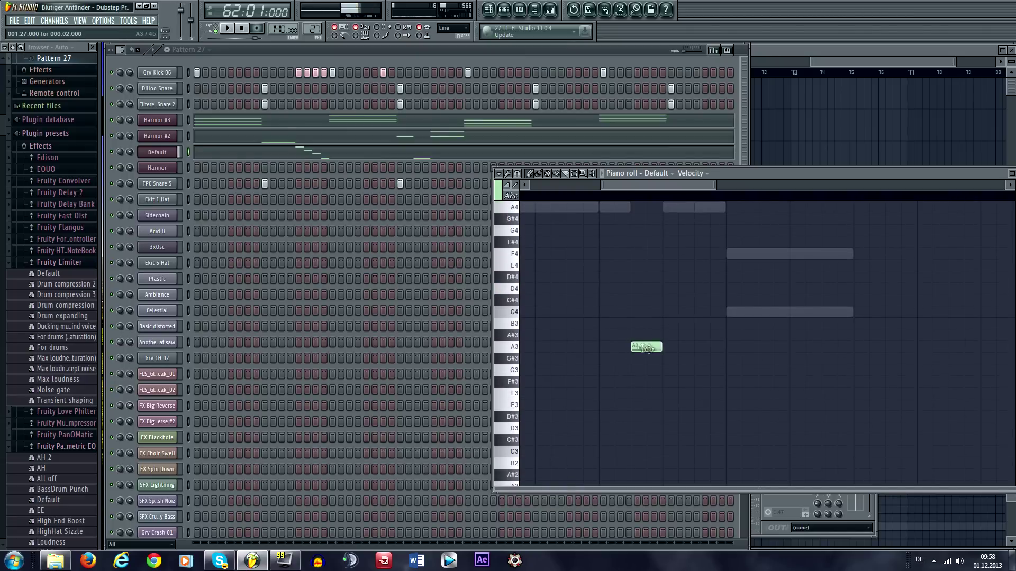
pyautogui.scroll(3, 643, 317)
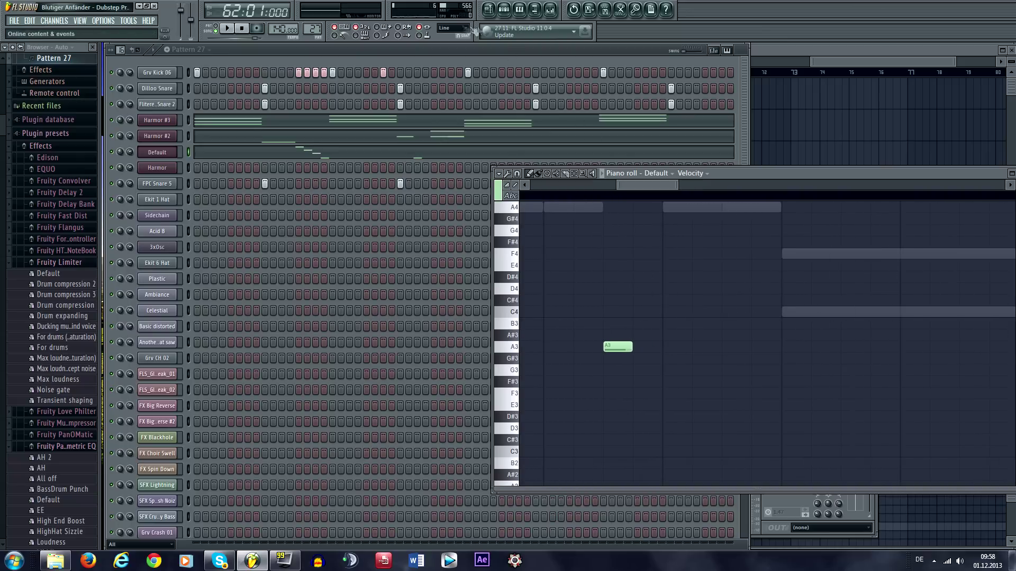
pyautogui.click(452, 31)
pyautogui.click(450, 102)
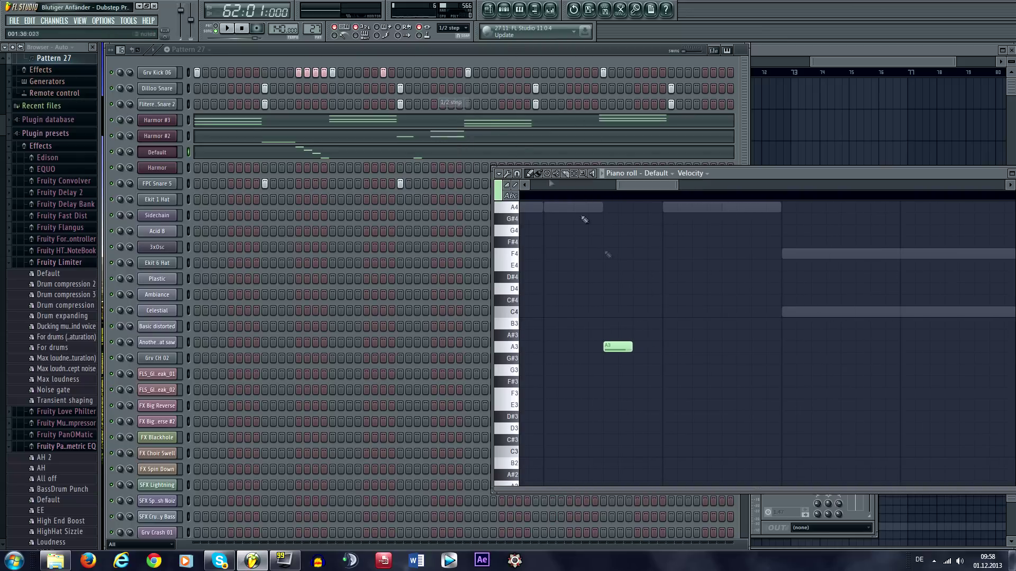
pyautogui.click(639, 347)
pyautogui.press('space')
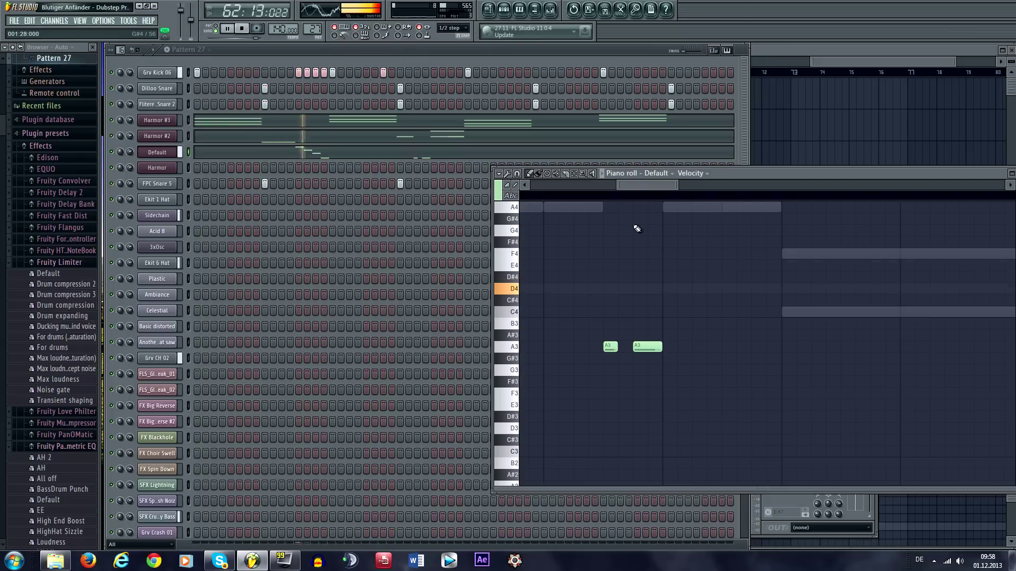
# Raise Default's two A3 notes by one octave to A4 and audition them with the pattern
pyautogui.scroll(-2, 652, 186)
pyautogui.scroll(3, 653, 187)
pyautogui.scroll(1, 637, 270)
pyautogui.moveTo(642, 400); pyautogui.dragTo(565, 243)
pyautogui.press('space')
pyautogui.press('space')
pyautogui.moveTo(626, 314); pyautogui.dragTo(633, 393)
pyautogui.scroll(-4, 599, 365)
pyautogui.scroll(1, 596, 364)
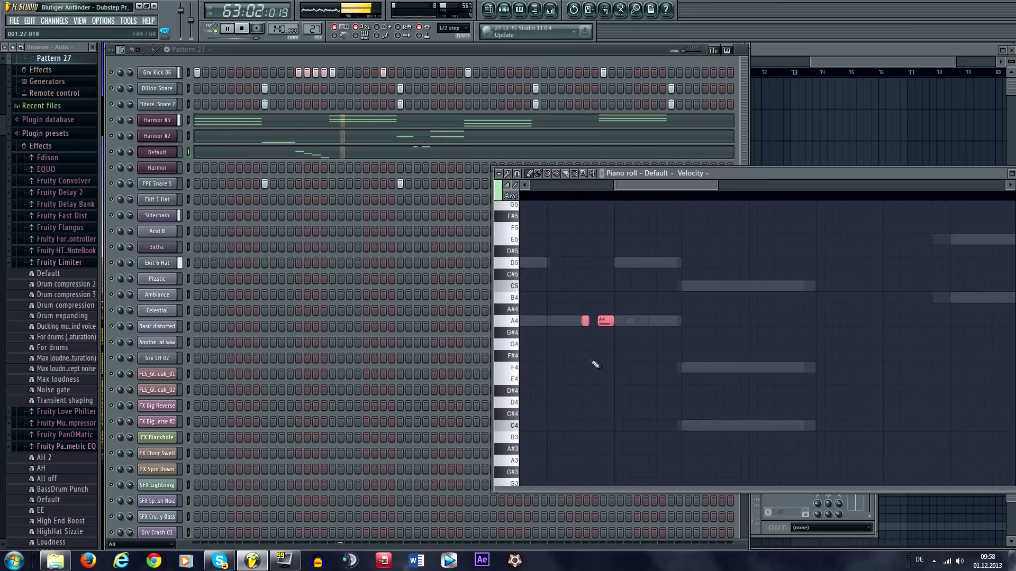
# Delete the two short A4 notes around steps 27 and 28 from Default's piano roll
pyautogui.scroll(2, 608, 360)
pyautogui.scroll(-1, 625, 347)
pyautogui.rightClick(623, 347)
pyautogui.moveTo(614, 322)
pyautogui.mouseDown()
pyautogui.moveTo(632, 323)
pyautogui.moveTo(617, 338)
pyautogui.moveTo(616, 323)
pyautogui.moveTo(615, 346)
pyautogui.mouseUp()
pyautogui.press('space')
pyautogui.rightClick(612, 328)
pyautogui.rightClick(596, 328)
pyautogui.press('space')
# Remove Harmor #2's second A4 note and extend the first one to eight steps, keeping the slide notes, and play it
pyautogui.doubleClick(583, 332)
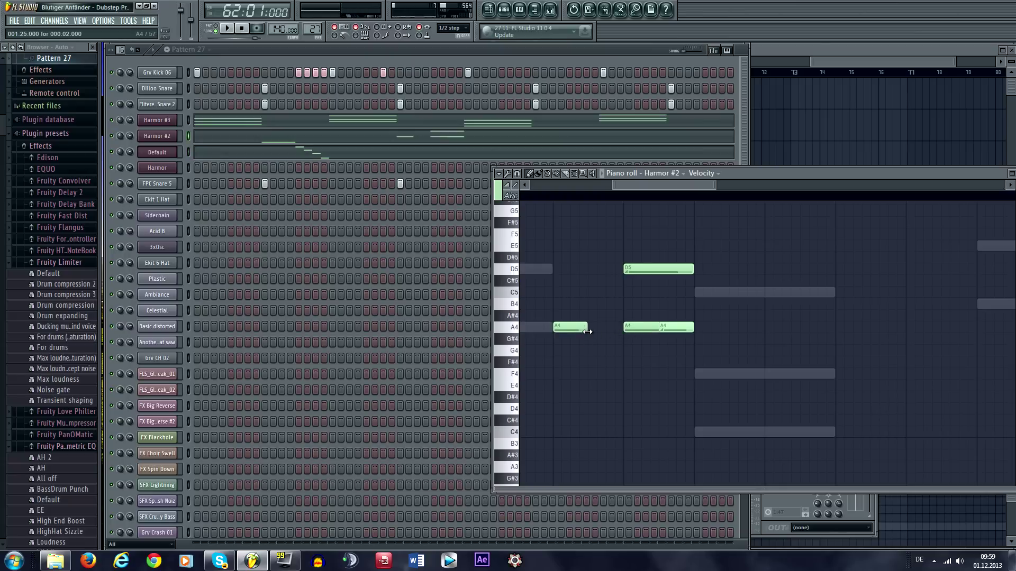
pyautogui.moveTo(638, 339)
pyautogui.mouseDown()
pyautogui.moveTo(611, 355)
pyautogui.moveTo(679, 339)
pyautogui.mouseUp()
pyautogui.rightClick(614, 337)
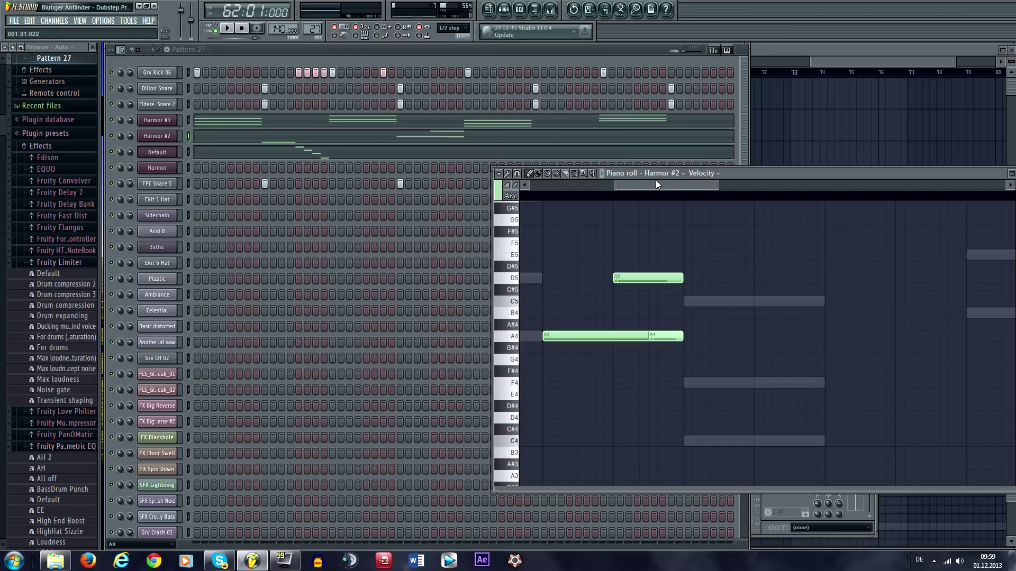
pyautogui.press('space')
pyautogui.scroll(-2, 656, 183)
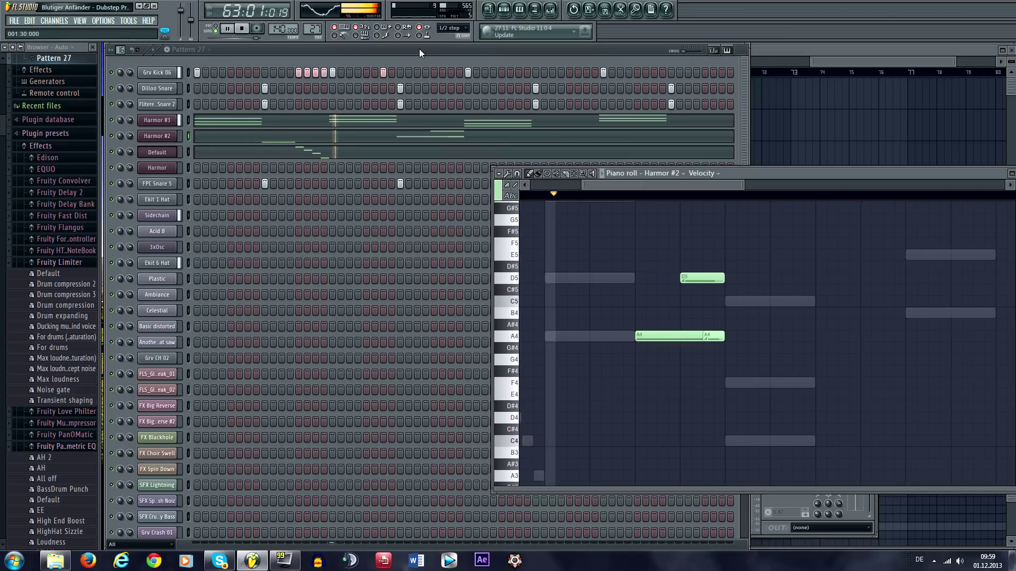
# Close the piano roll and listen to the whole of Pattern 27 from the start
pyautogui.press('F7')
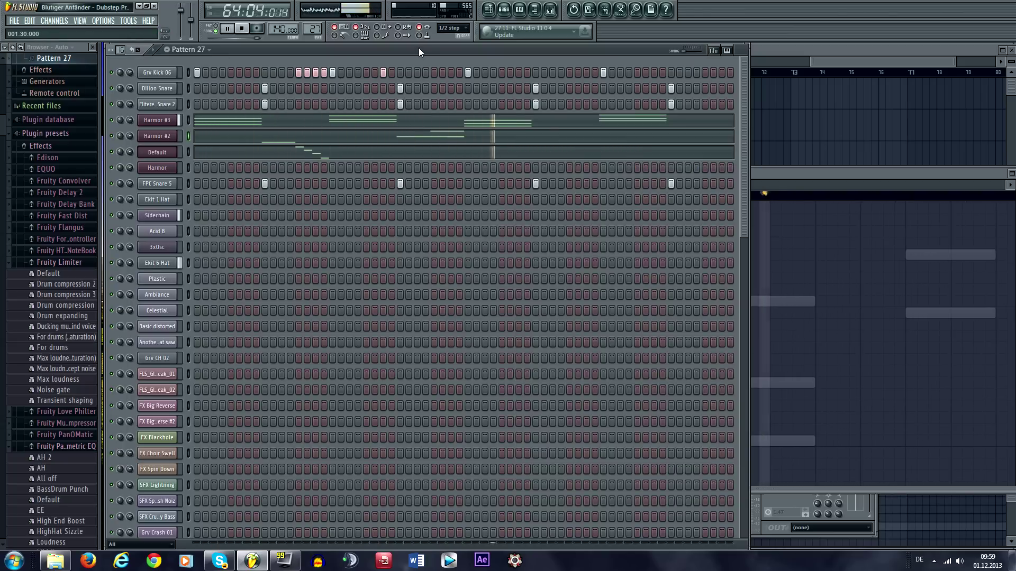
pyautogui.press('space')
pyautogui.press('space')
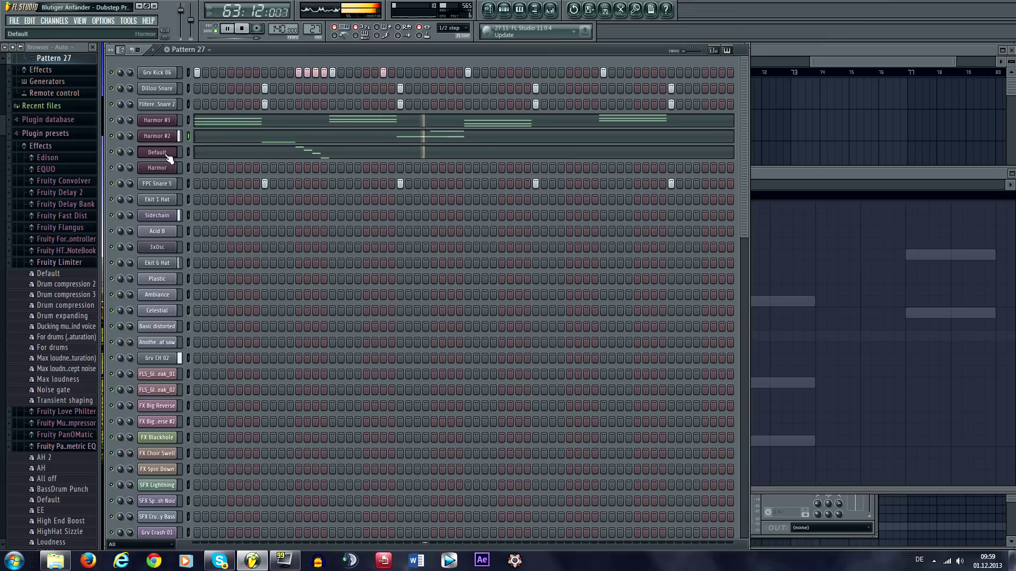
pyautogui.press('space')
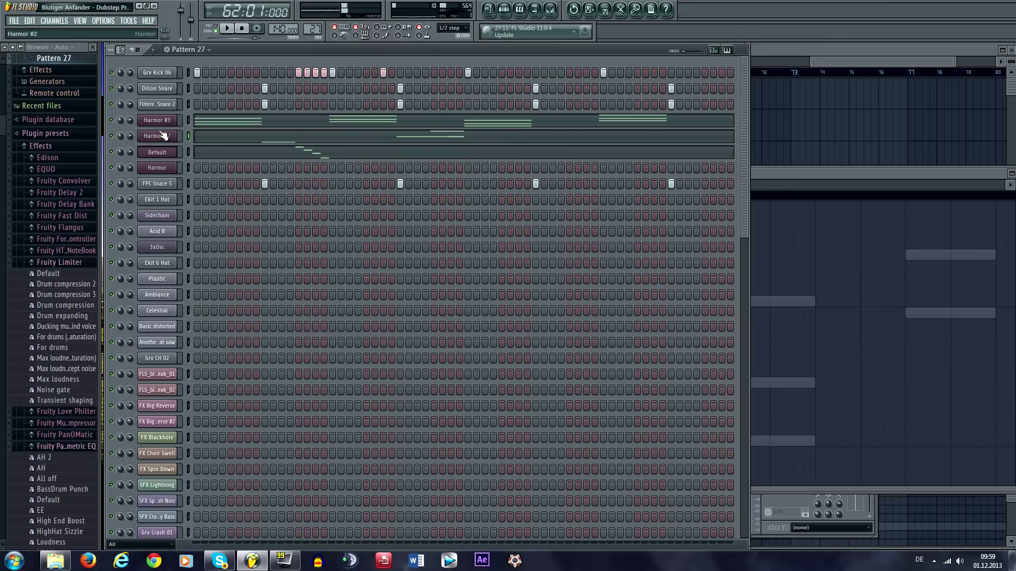
pyautogui.rightClick(167, 123)
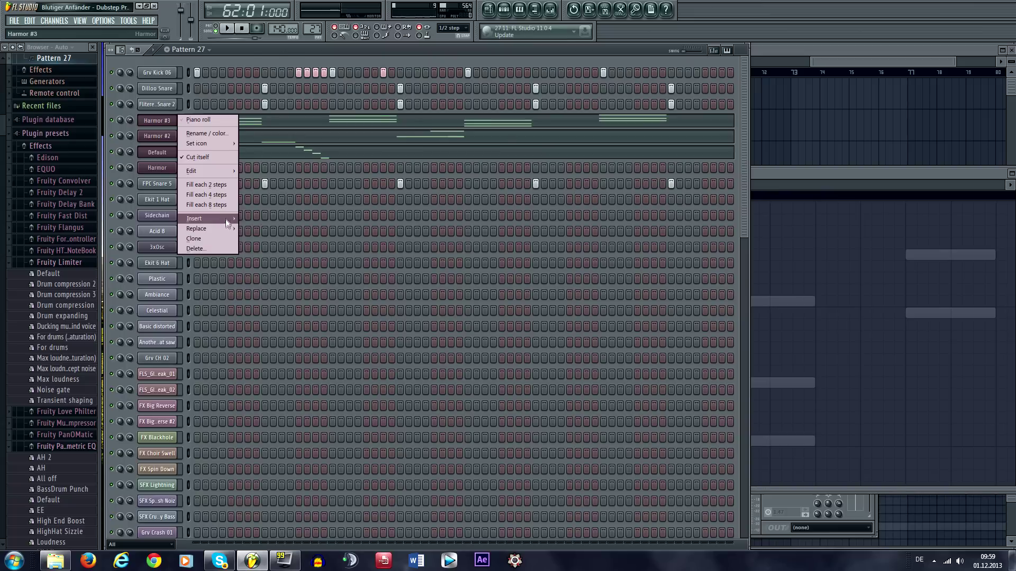
pyautogui.moveTo(226, 220)
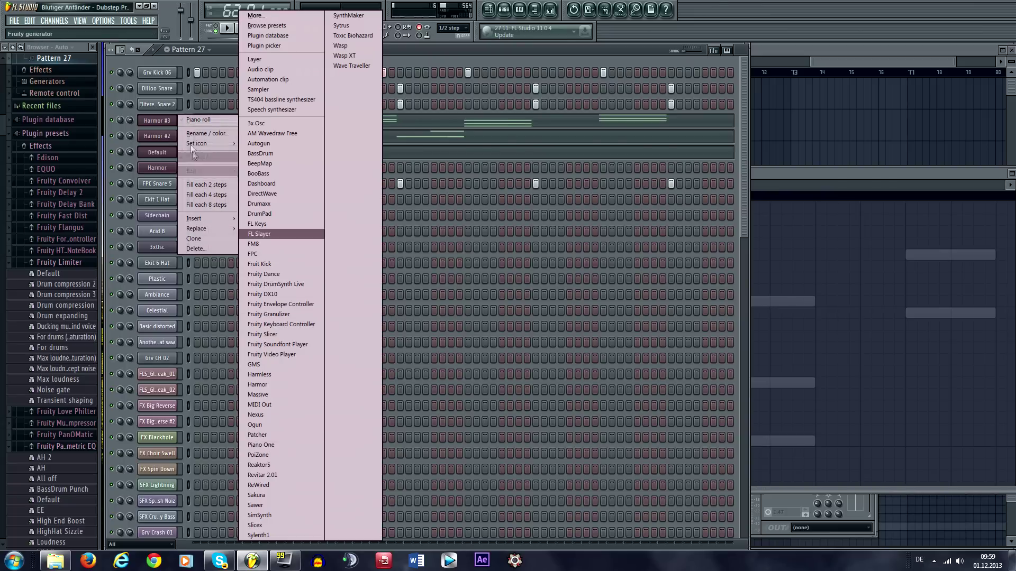
pyautogui.click(220, 60)
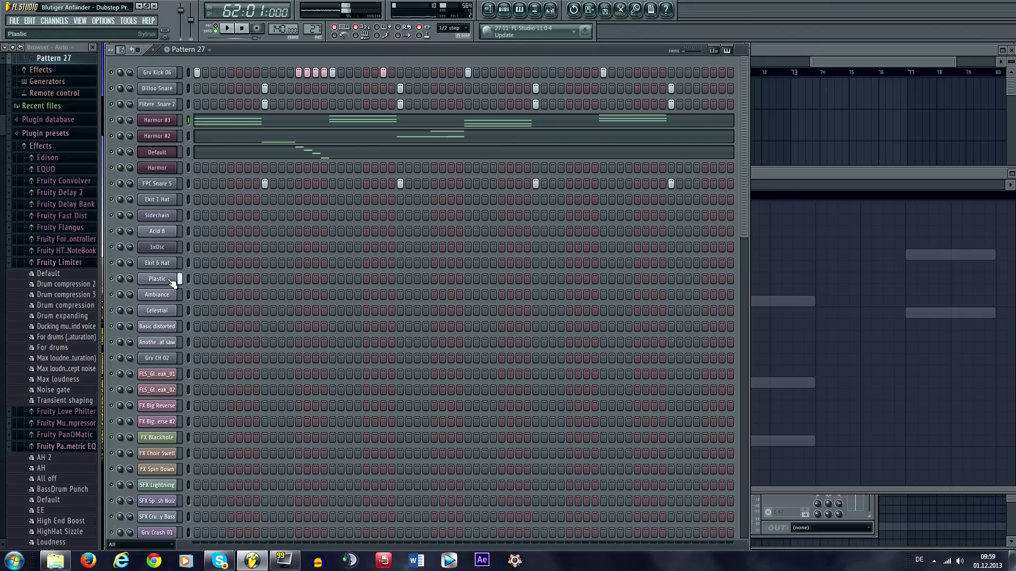
# Set snapping to Line and place a four-step A3 note at step 41 in Basic distorted's piano roll
pyautogui.rightClick(164, 328)
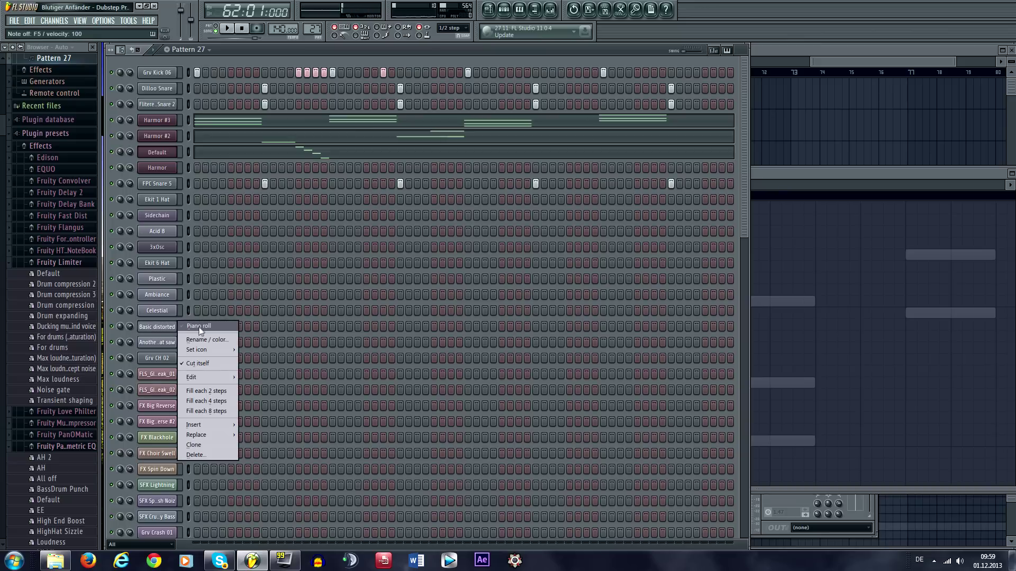
pyautogui.click(201, 332)
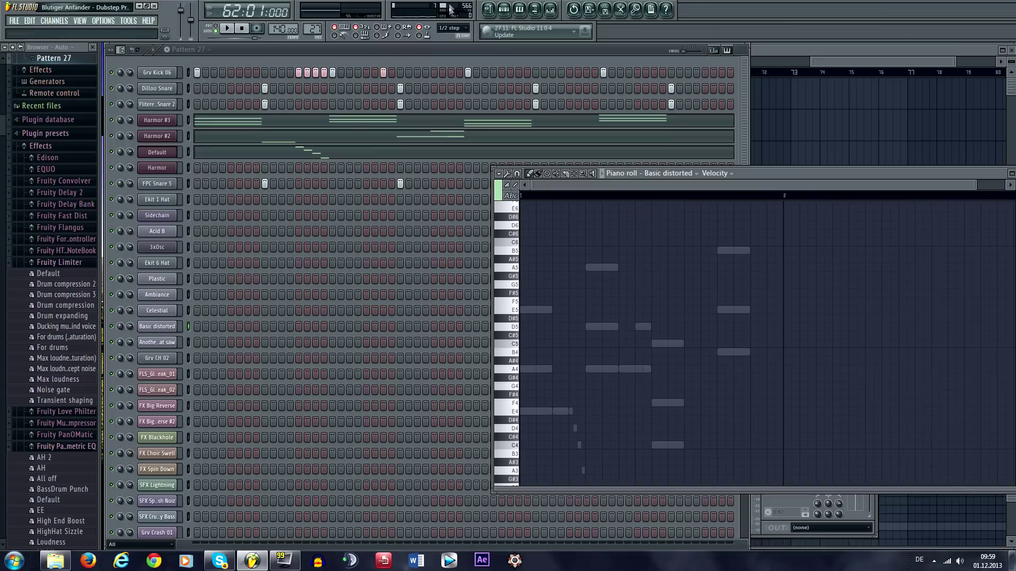
pyautogui.click(447, 29)
pyautogui.click(452, 44)
pyautogui.scroll(3, 513, 422)
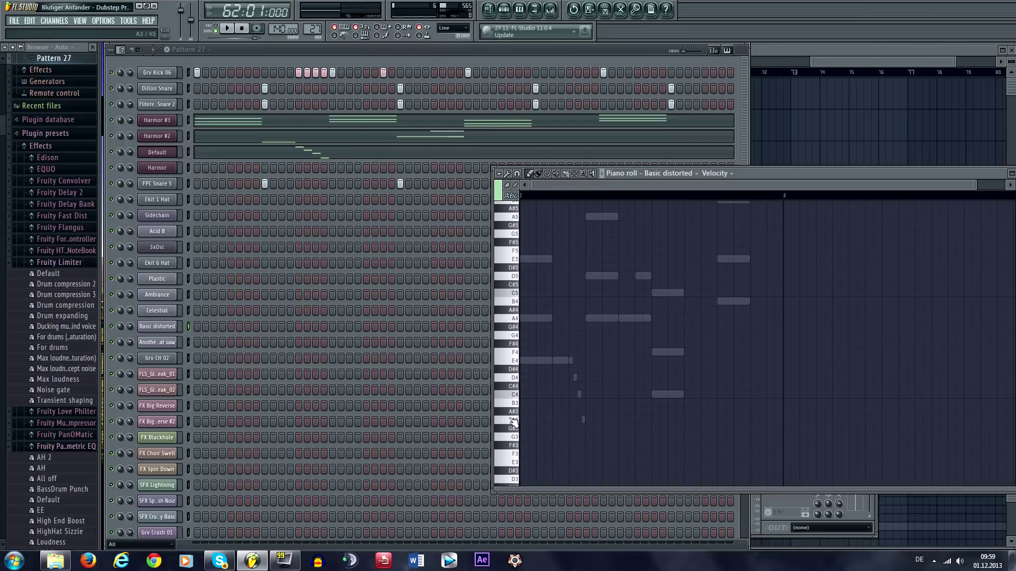
pyautogui.scroll(3, 538, 415)
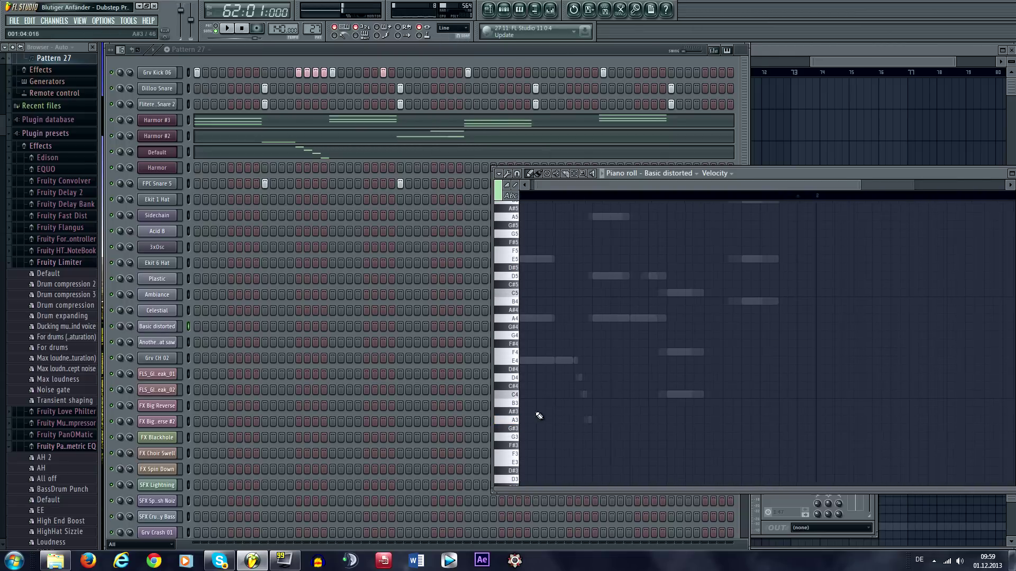
pyautogui.moveTo(728, 417); pyautogui.dragTo(646, 357)
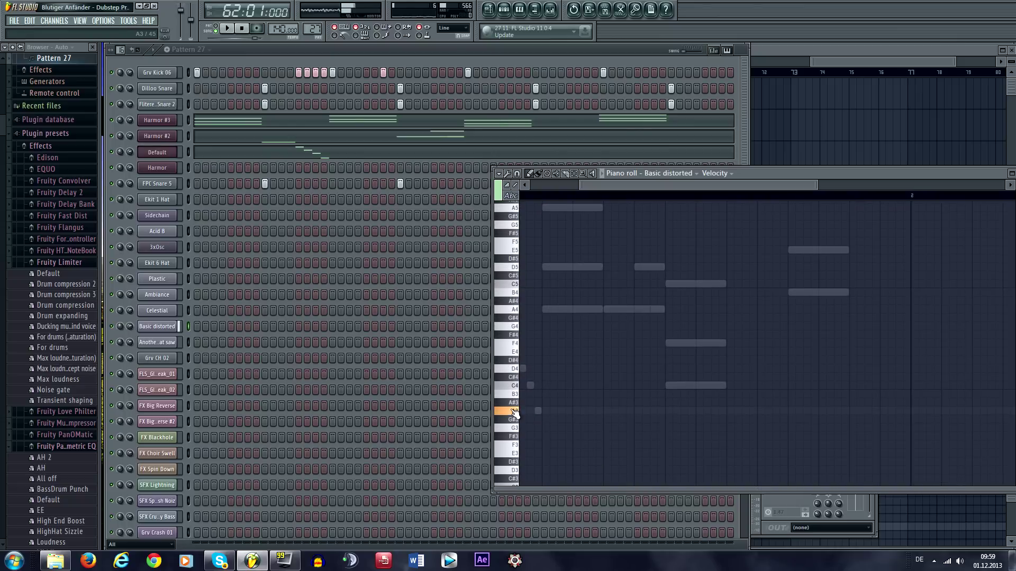
pyautogui.click(742, 410)
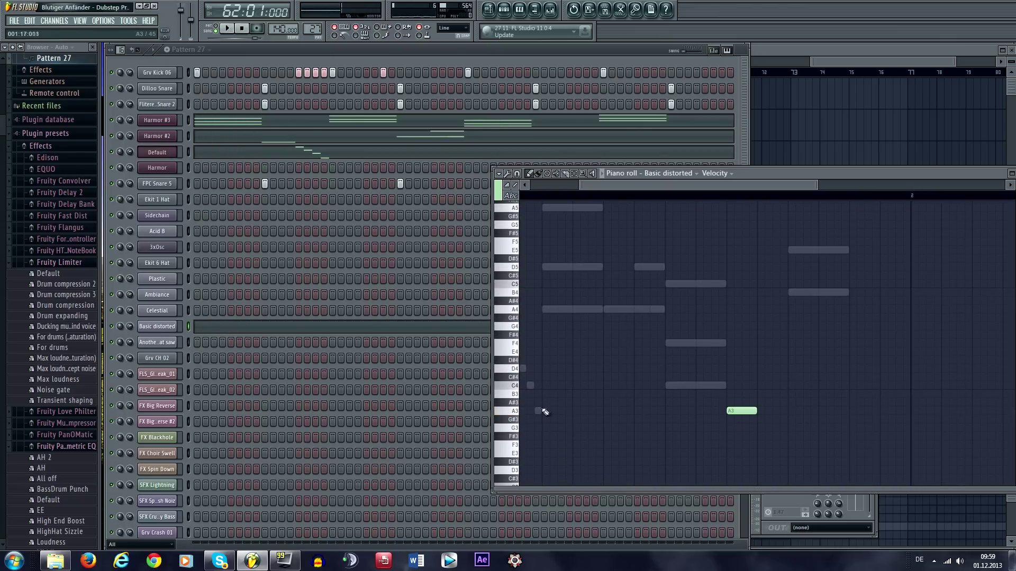
# Play Pattern 27 to hear the new Basic distorted note in context and stop the playback
pyautogui.press('space')
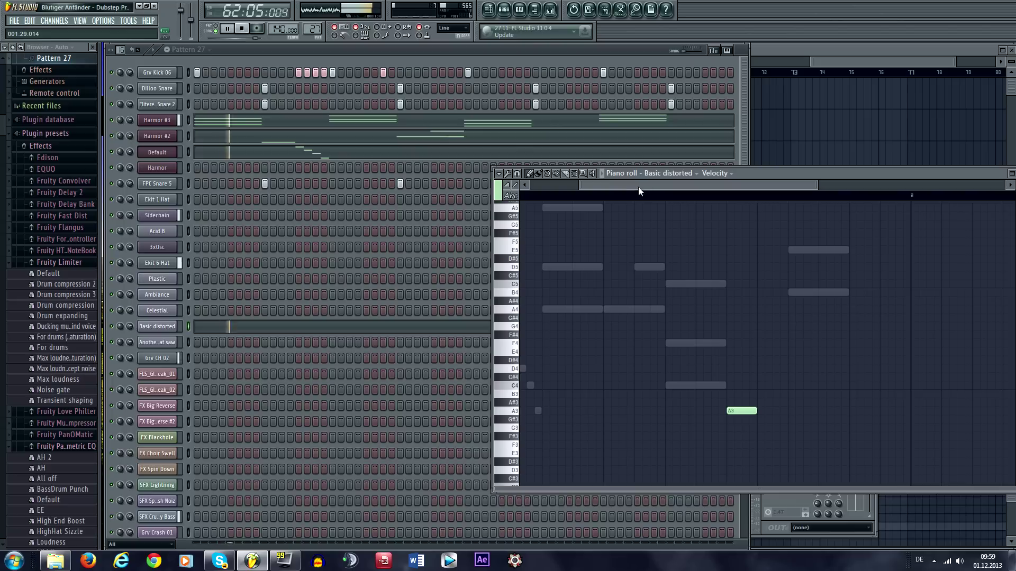
pyautogui.scroll(2, 725, 259)
pyautogui.scroll(-1, 706, 275)
pyautogui.scroll(3, 699, 295)
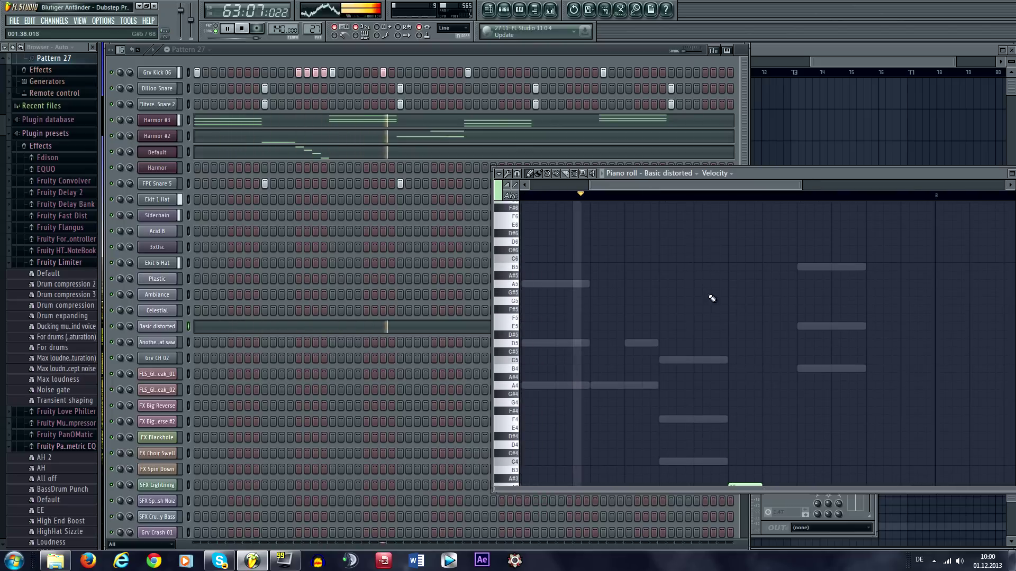
pyautogui.moveTo(712, 296); pyautogui.dragTo(709, 275)
pyautogui.press('space')
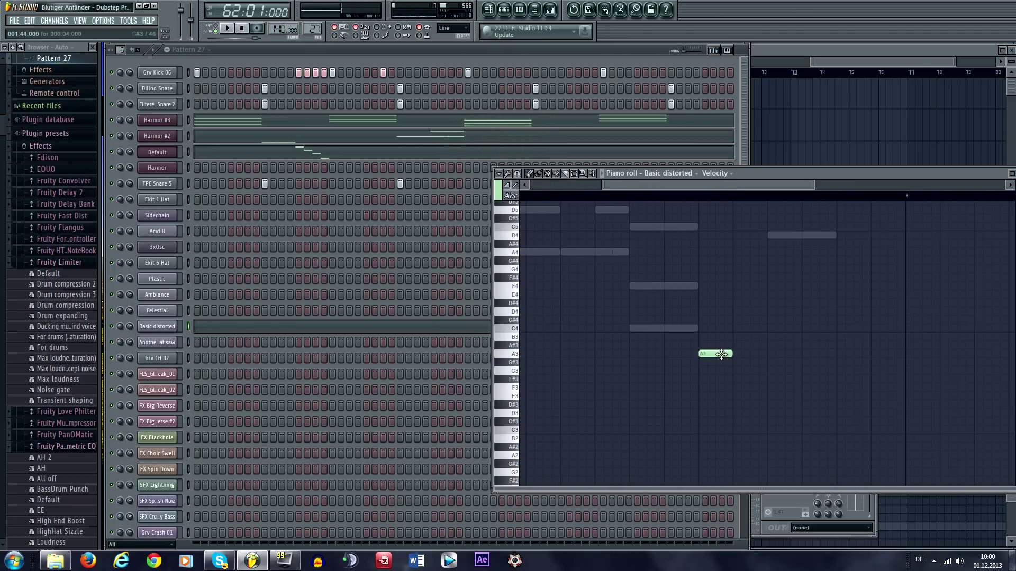
# Try Basic distorted's A3 note at a length of eight steps during playback and shorten it back to four steps
pyautogui.press('space')
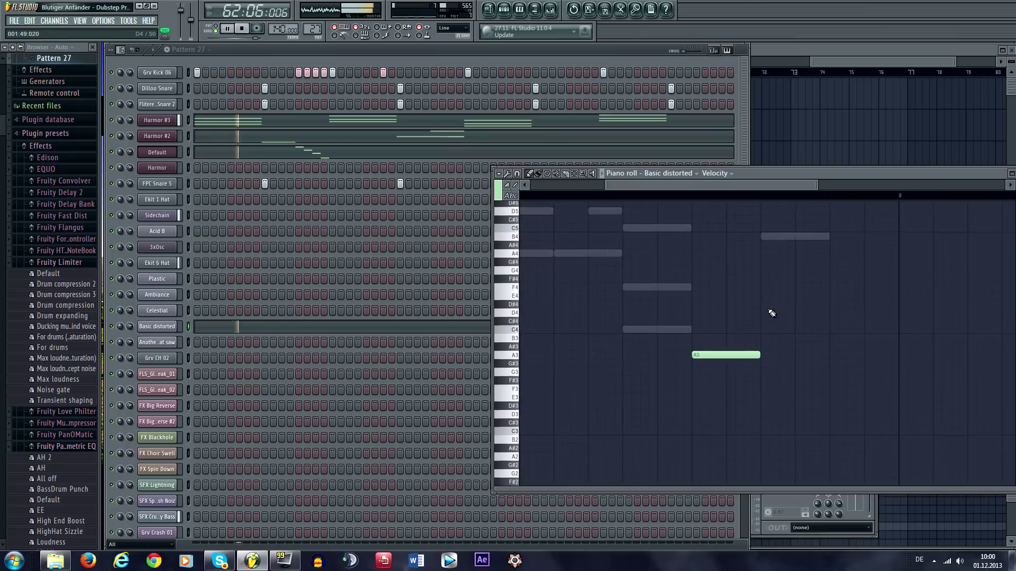
pyautogui.moveTo(778, 343); pyautogui.dragTo(711, 331)
pyautogui.scroll(2, 687, 328)
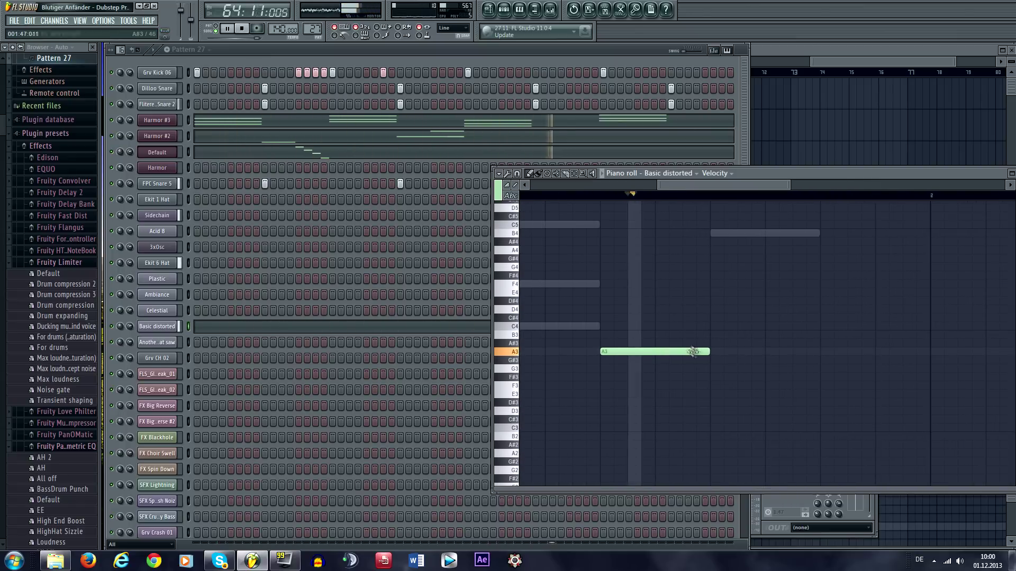
pyautogui.press('space')
pyautogui.moveTo(708, 350); pyautogui.dragTo(645, 367)
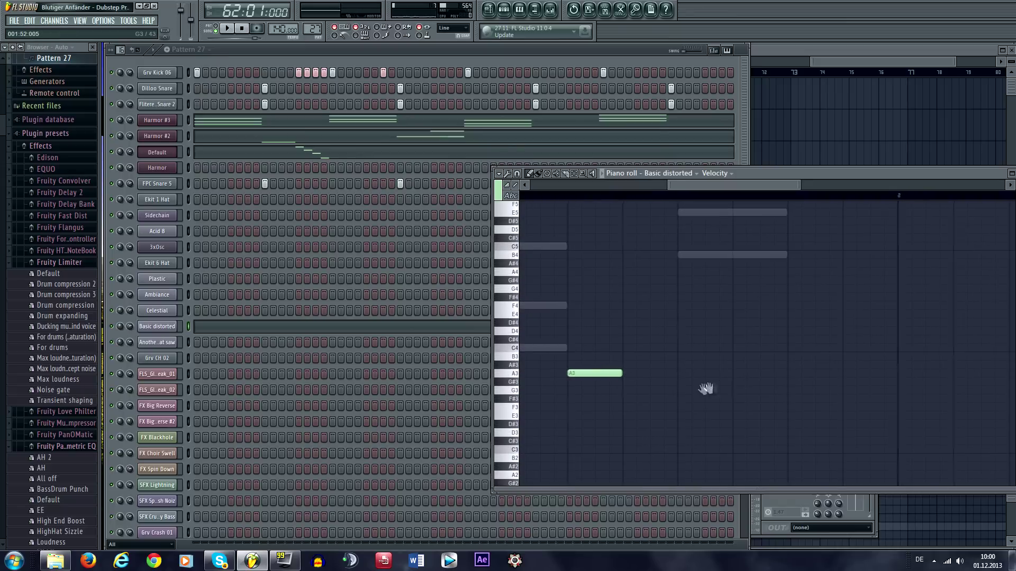
pyautogui.moveTo(707, 388); pyautogui.dragTo(638, 392)
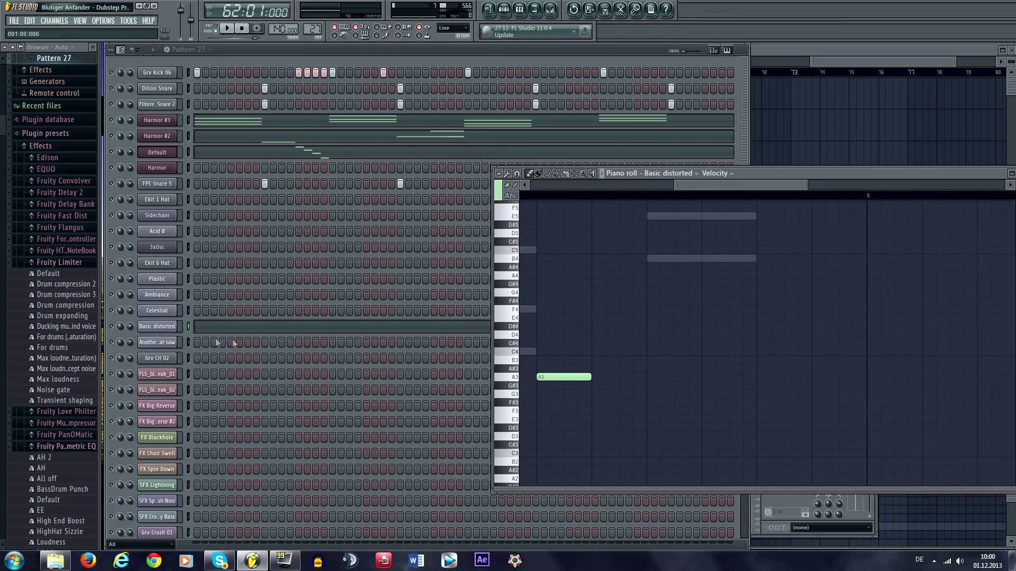
# Open Basic distorted's Sytrus settings and adjust the modulation X knob while auditioning the sound with test notes
pyautogui.click(157, 326)
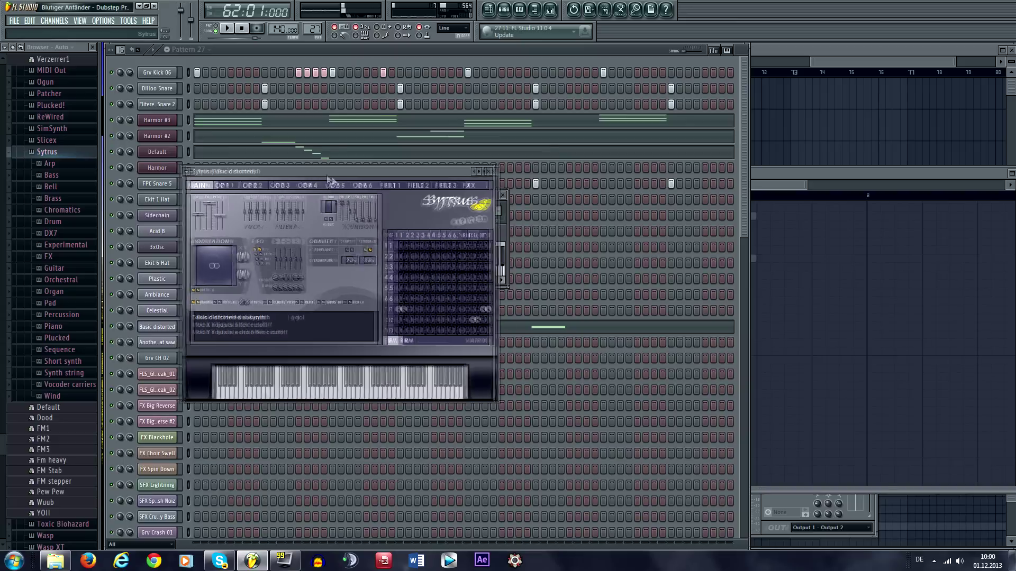
pyautogui.moveTo(319, 294); pyautogui.dragTo(320, 296)
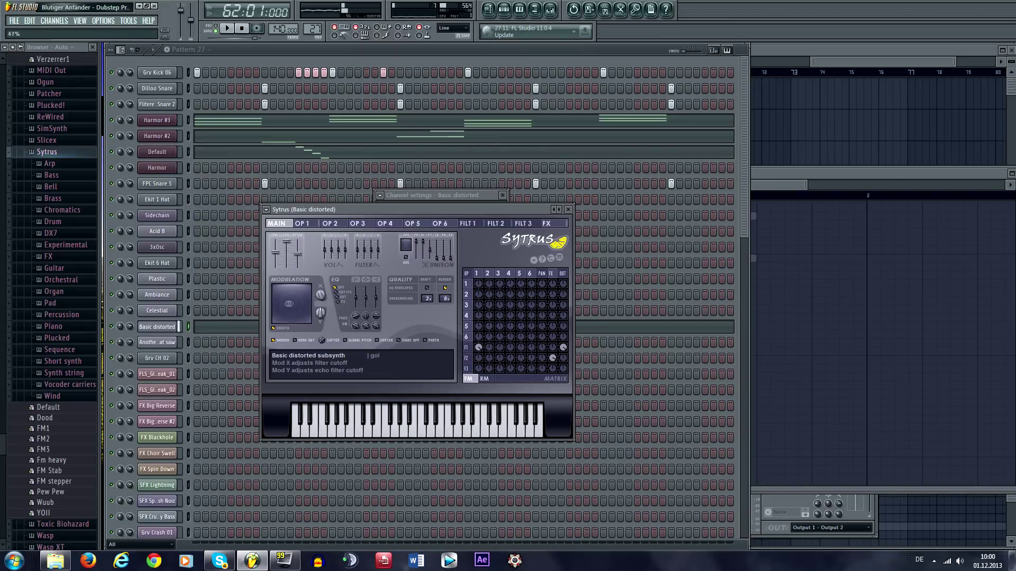
pyautogui.moveTo(320, 294); pyautogui.dragTo(320, 291)
pyautogui.moveTo(337, 363); pyautogui.dragTo(312, 266)
pyautogui.write('x')
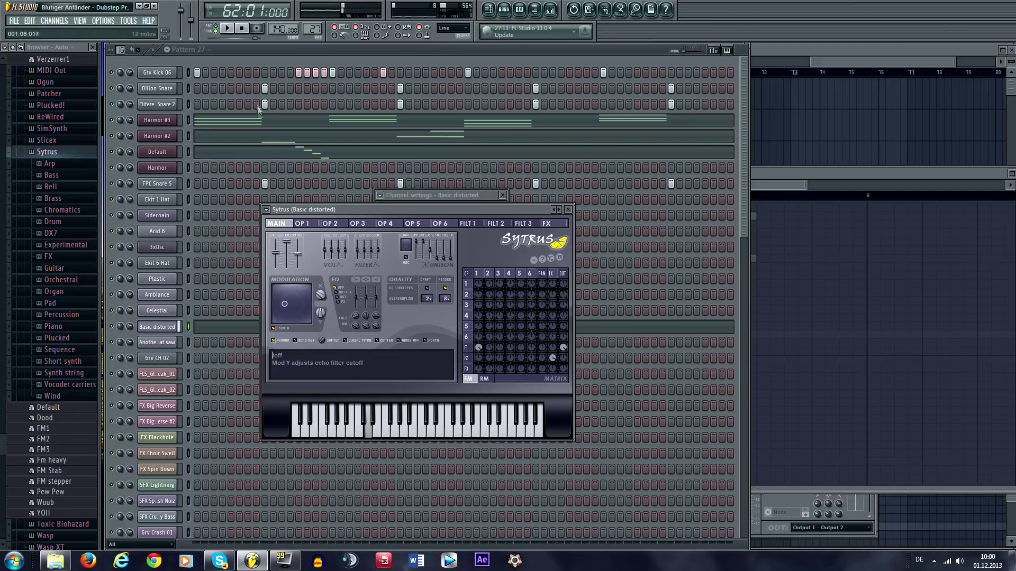
pyautogui.click(249, 56)
pyautogui.press('x')
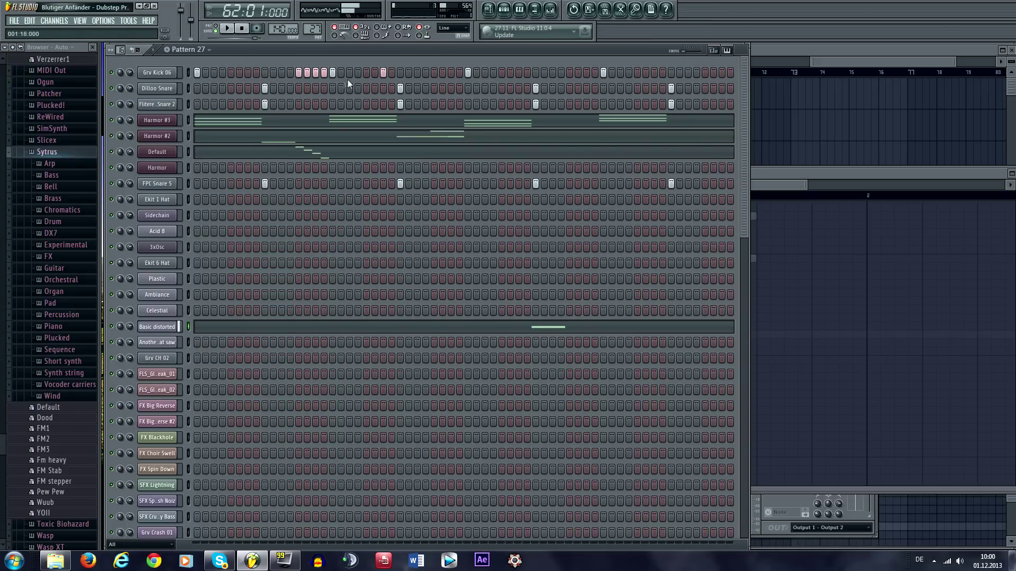
pyautogui.press('x')
pyautogui.click(163, 332)
pyautogui.press('x')
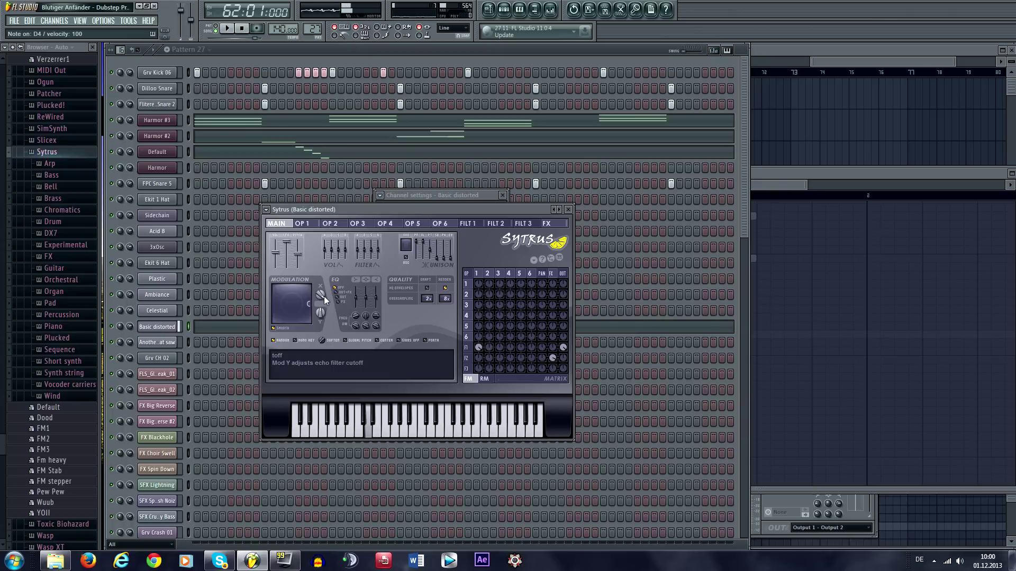
# Play Pattern 27 while readjusting Sytrus's modulation X and Y for Basic distorted, and return to the pattern's channels
pyautogui.press('space')
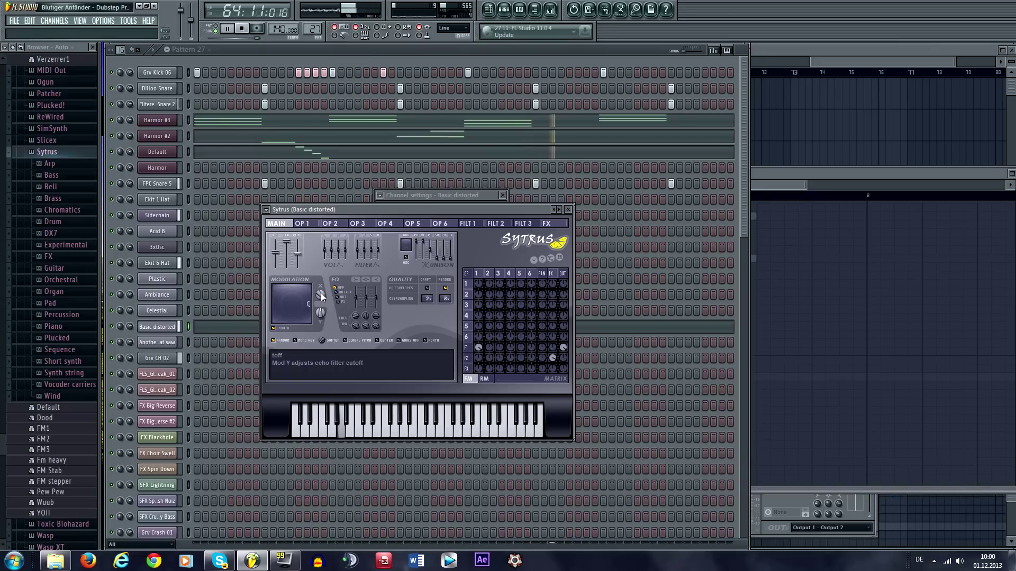
pyautogui.moveTo(320, 295); pyautogui.dragTo(321, 295)
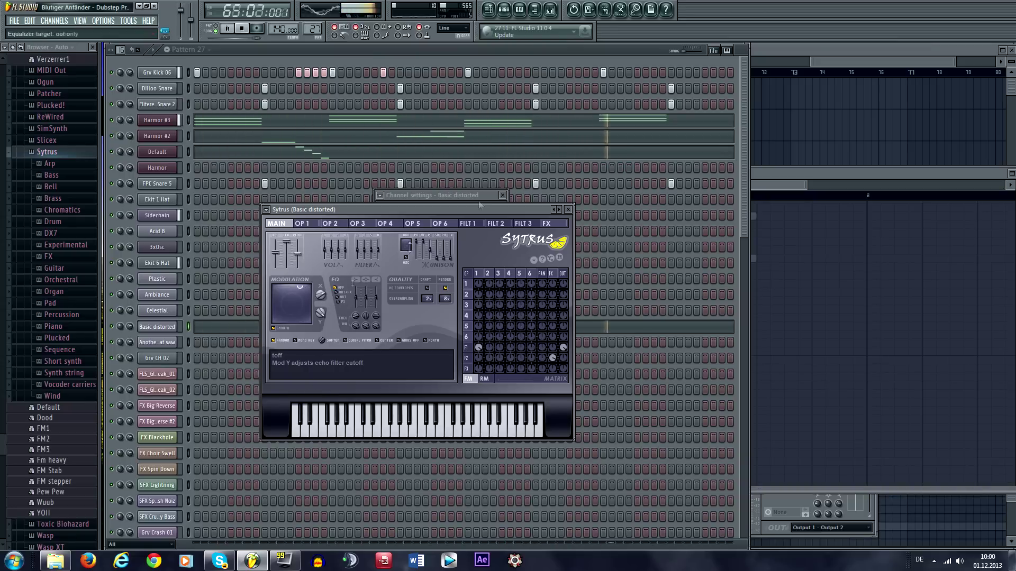
pyautogui.click(427, 52)
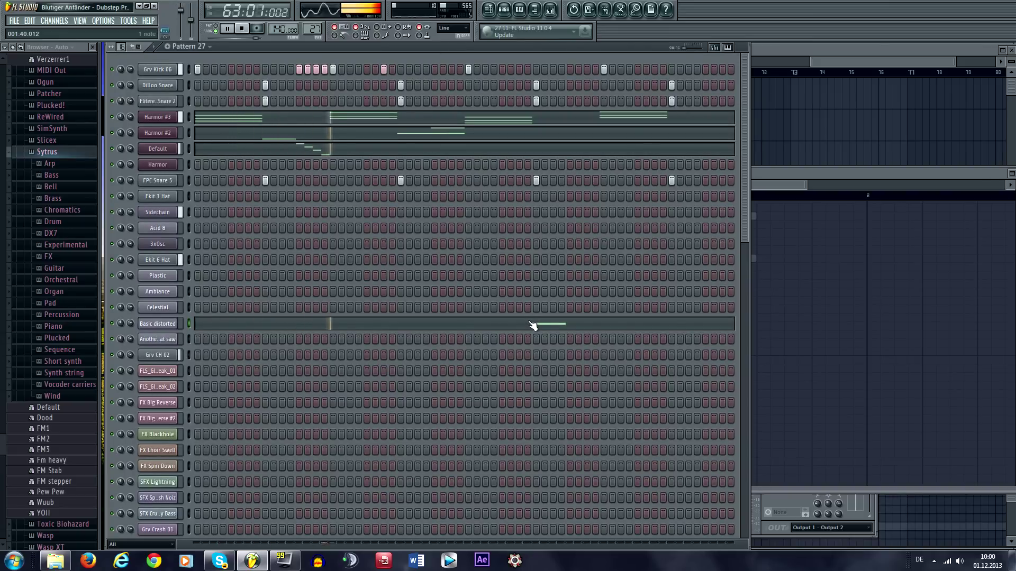
pyautogui.press('space')
# Add descending one-step notes F4, E4, D4 and C4 on steps 45 to 48 in Default's piano roll and play them
pyautogui.click(368, 152)
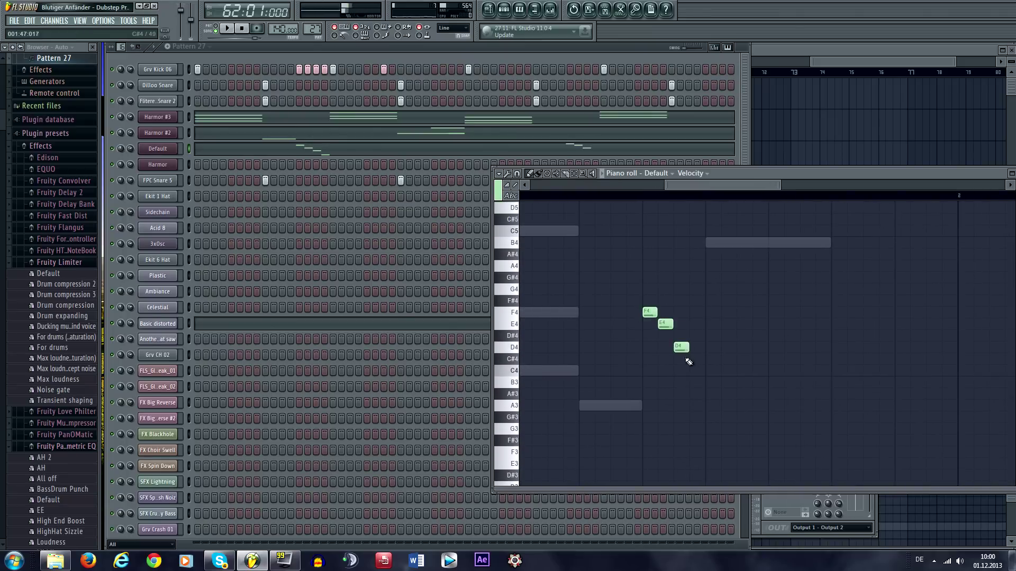
pyautogui.press('space')
pyautogui.moveTo(791, 353); pyautogui.dragTo(769, 302)
pyautogui.scroll(-3, 713, 378)
pyautogui.scroll(2, 705, 367)
pyautogui.scroll(-3, 816, 349)
pyautogui.scroll(2, 826, 398)
pyautogui.press('space')
pyautogui.press('space')
# In Default's first descending run, lengthen the E4 note to two steps and remove the D4 note
pyautogui.press('F7')
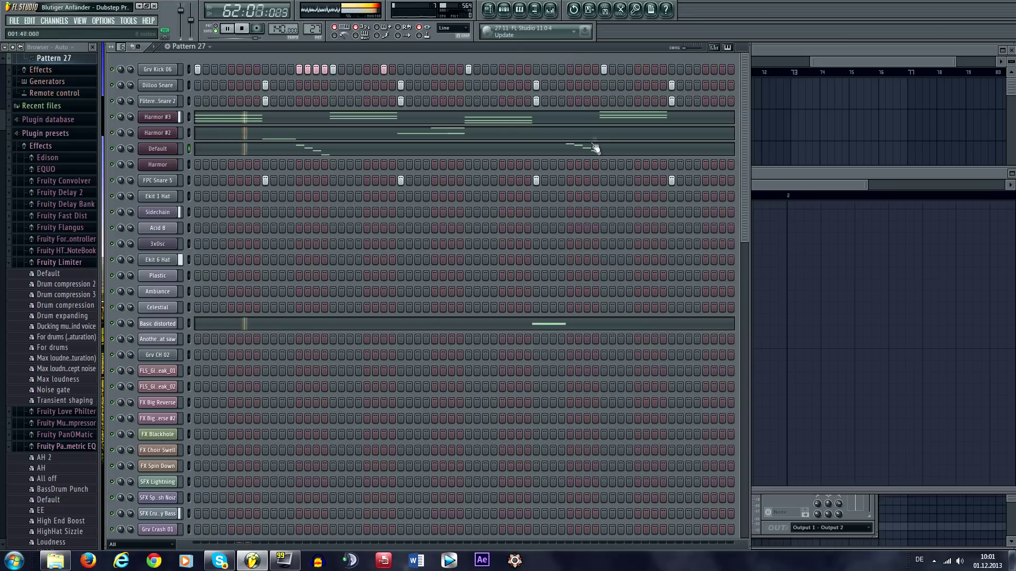
pyautogui.press('space')
pyautogui.press('F7')
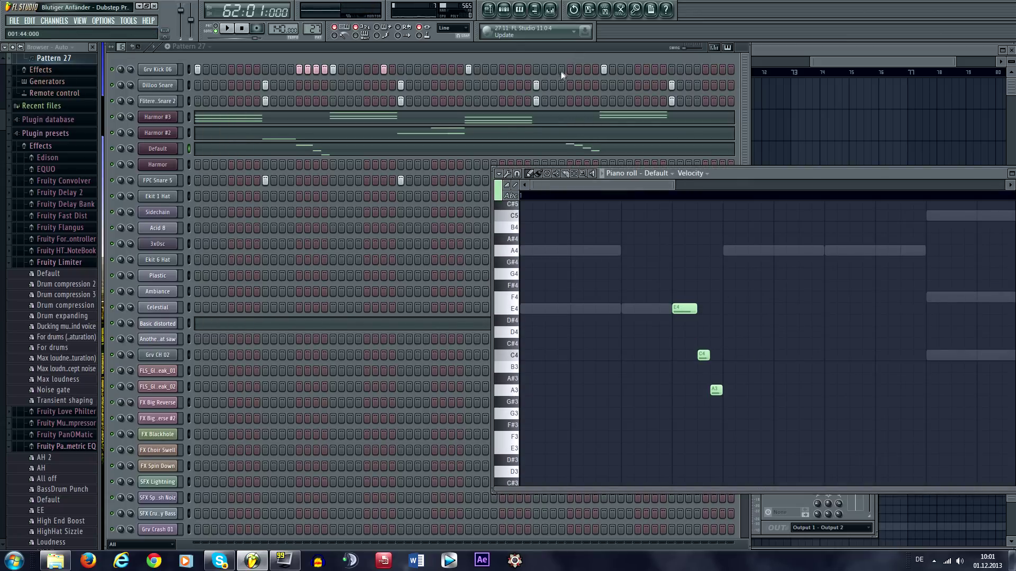
# Add Grv Kick 06 hits on steps 45, 47 and 48 and listen to the pattern
pyautogui.press('F7')
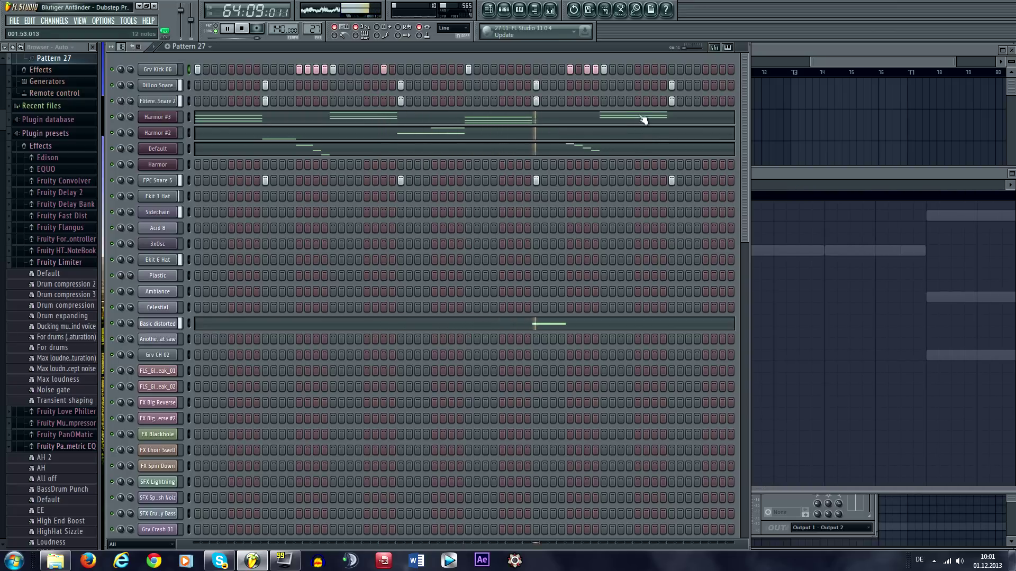
pyautogui.press('space')
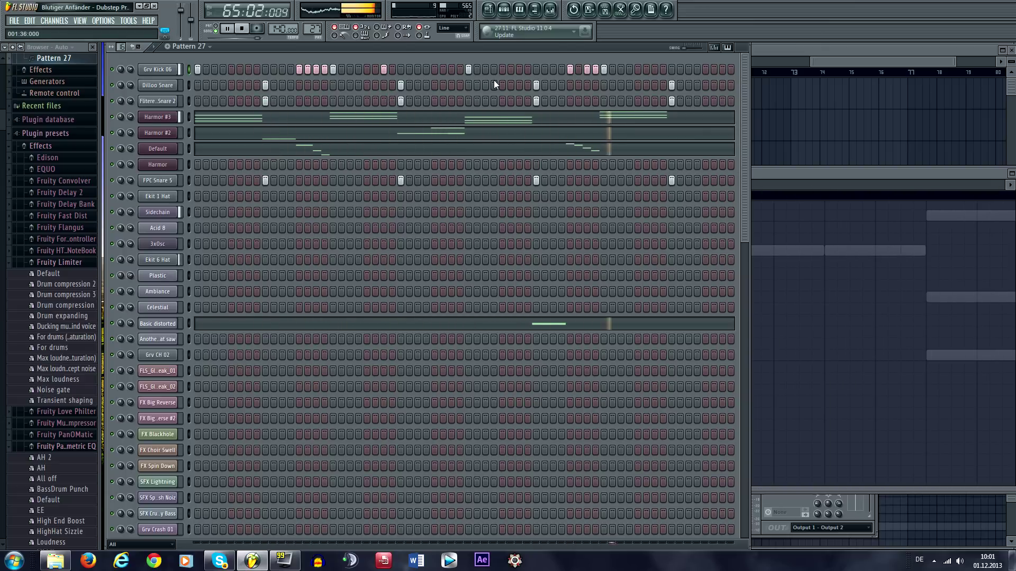
pyautogui.press('space')
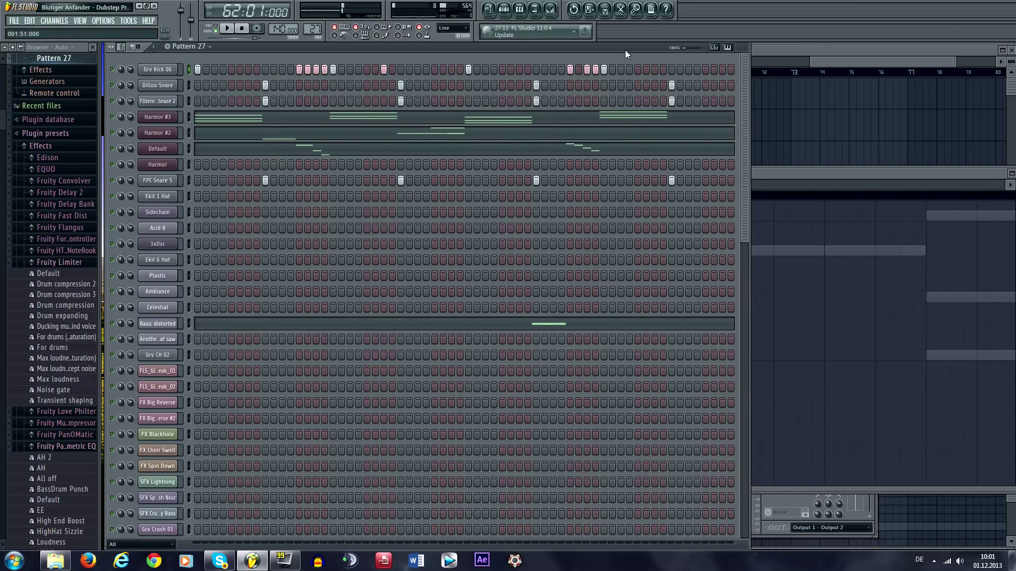
# Add an eight-step B3 note on the last eight steps of the pattern in Harmor #2's piano roll
pyautogui.moveTo(624, 49); pyautogui.dragTo(617, 65)
pyautogui.rightClick(162, 150)
pyautogui.click(190, 148)
pyautogui.moveTo(639, 186); pyautogui.dragTo(818, 187)
pyautogui.click(616, 448)
pyautogui.rightClick(621, 447)
pyautogui.click(634, 450)
pyautogui.moveTo(664, 460); pyautogui.dragTo(701, 467)
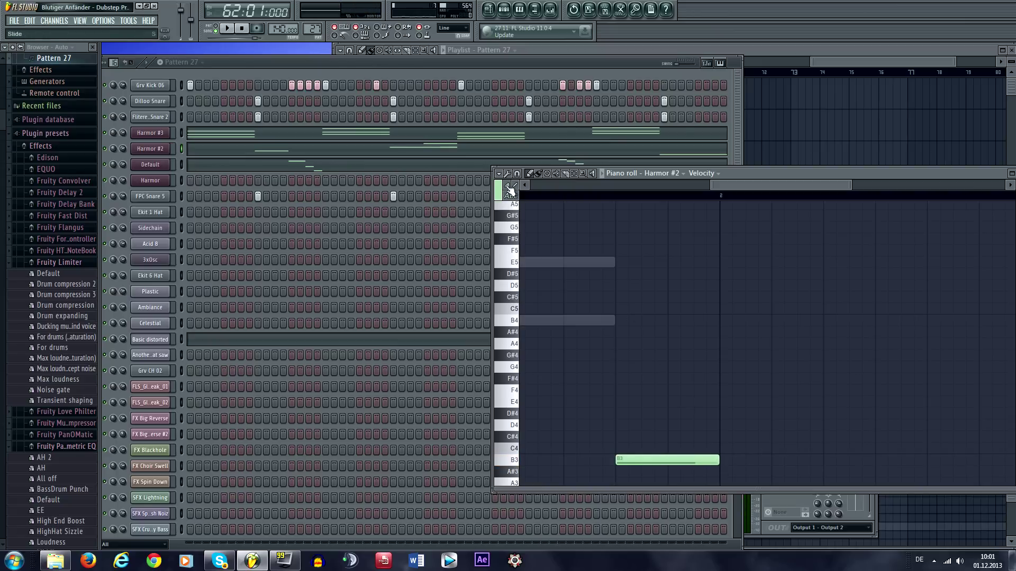
# Add an eight-step B4 slide note directly above Harmor #2's closing B3 note and play the pattern
pyautogui.click(619, 322)
pyautogui.moveTo(612, 392); pyautogui.dragTo(723, 347)
pyautogui.scroll(-4, 723, 347)
pyautogui.press('space')
pyautogui.scroll(1, 784, 346)
pyautogui.scroll(1, 787, 344)
pyautogui.scroll(-2, 786, 333)
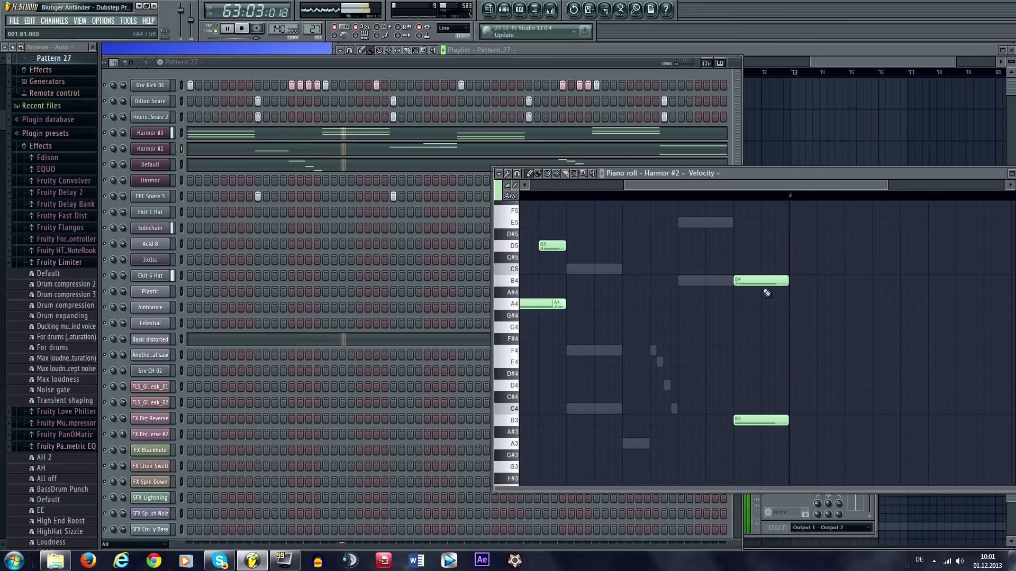
pyautogui.scroll(-2, 766, 297)
pyautogui.scroll(2, 748, 318)
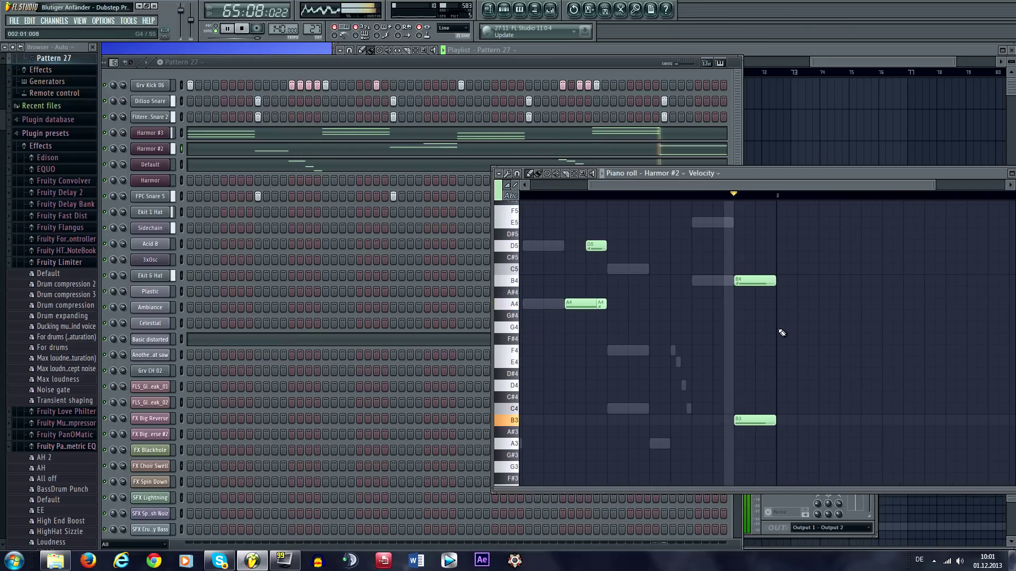
# Switch to the playlist and listen to Pattern 27 together with the other clips of the drop
pyautogui.press('F5')
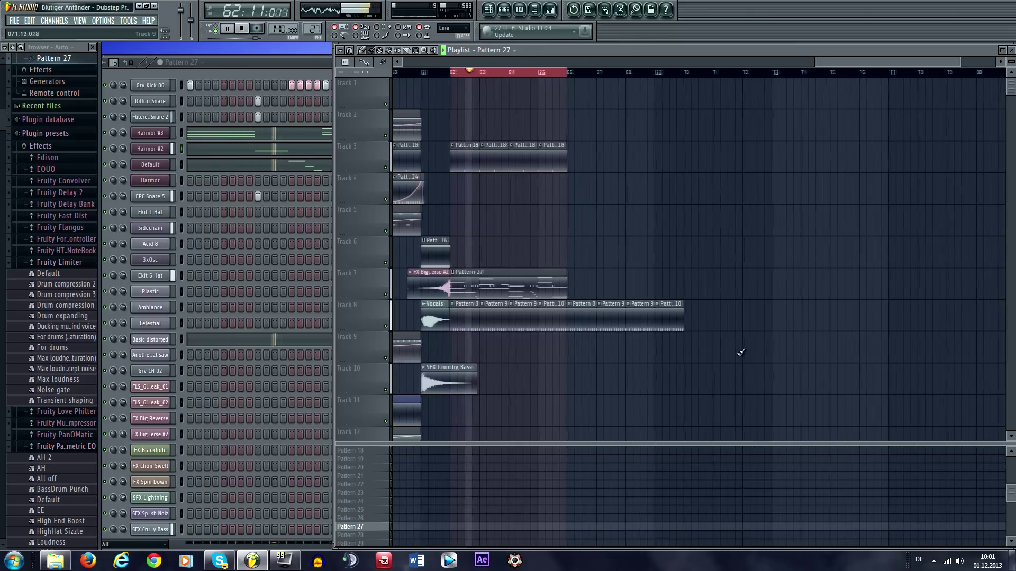
pyautogui.scroll(2, 704, 356)
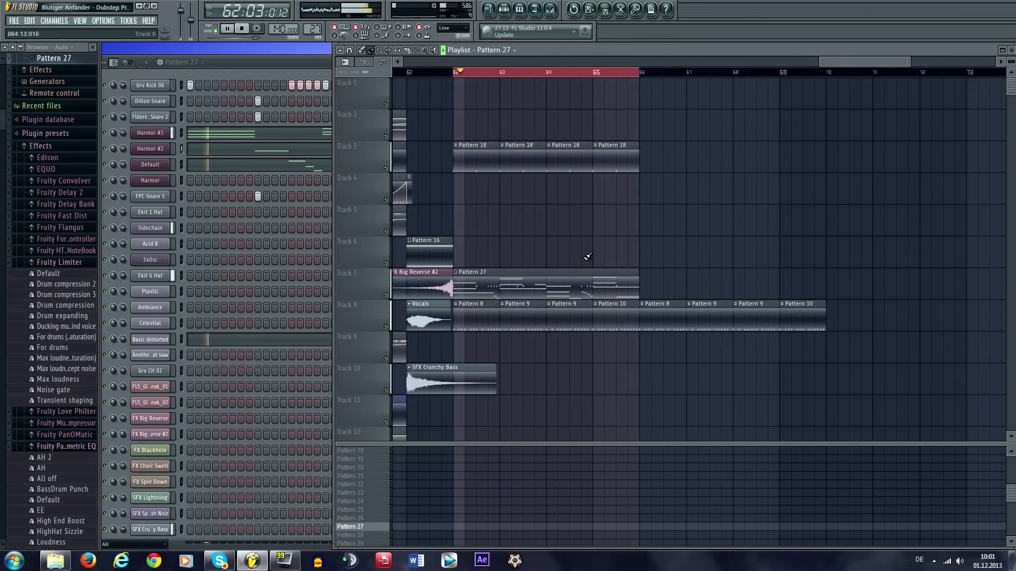
# Stop playback, shift the channel step sequencer slightly upward, and bring the playlist back to the front
pyautogui.press('space')
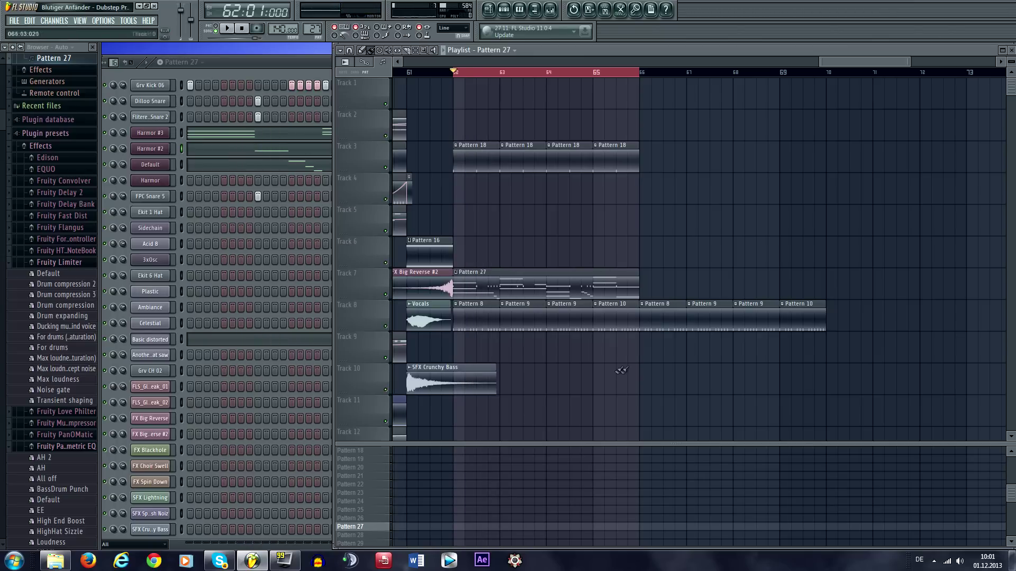
pyautogui.moveTo(298, 67); pyautogui.dragTo(304, 55)
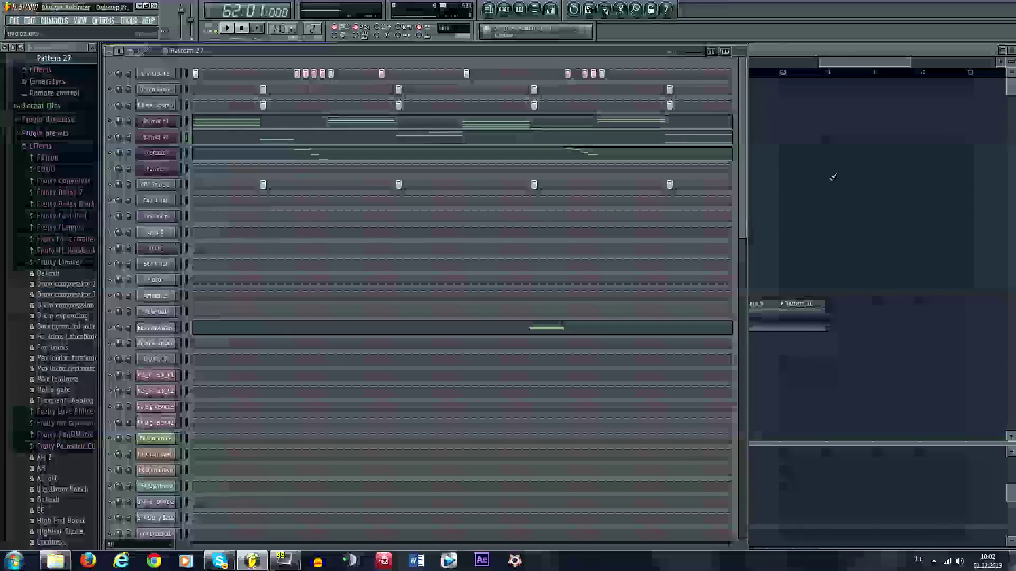
pyautogui.click(825, 185)
pyautogui.moveTo(841, 203); pyautogui.dragTo(746, 225)
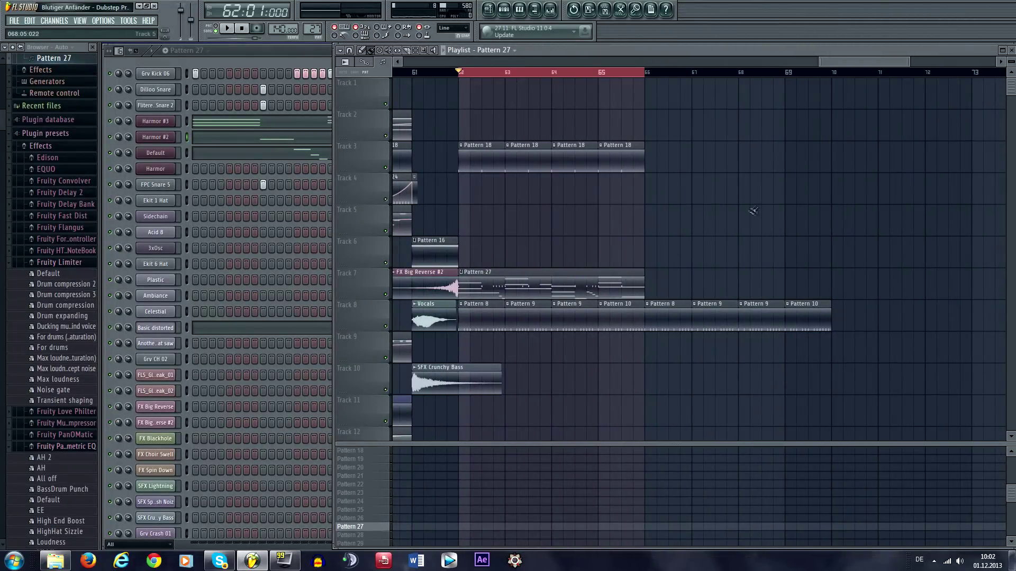
pyautogui.moveTo(608, 301)
pyautogui.mouseDown()
pyautogui.moveTo(710, 295)
pyautogui.moveTo(668, 324)
pyautogui.mouseUp()
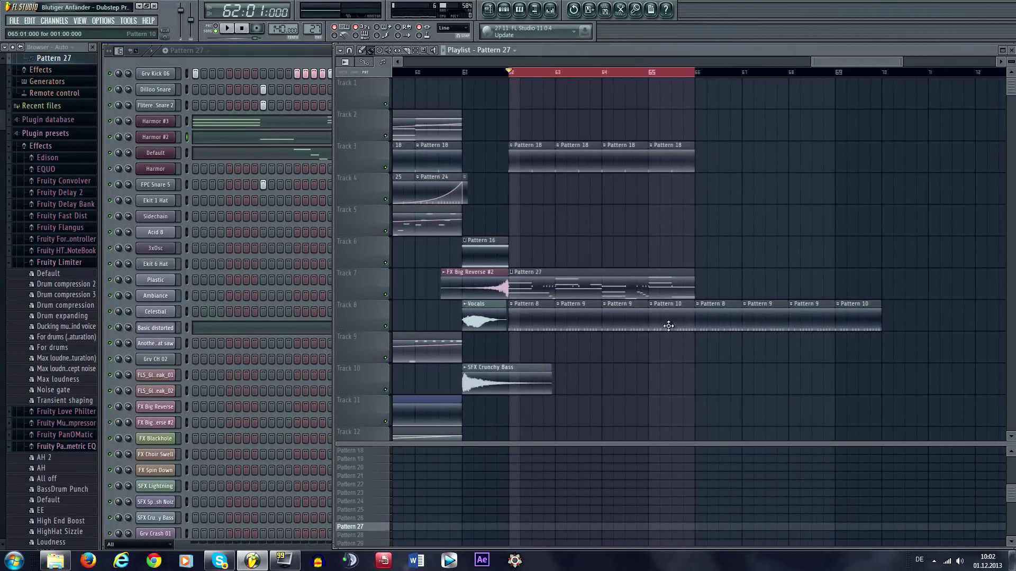
pyautogui.moveTo(728, 274)
pyautogui.mouseDown()
pyautogui.moveTo(701, 277)
pyautogui.moveTo(737, 267)
pyautogui.mouseUp()
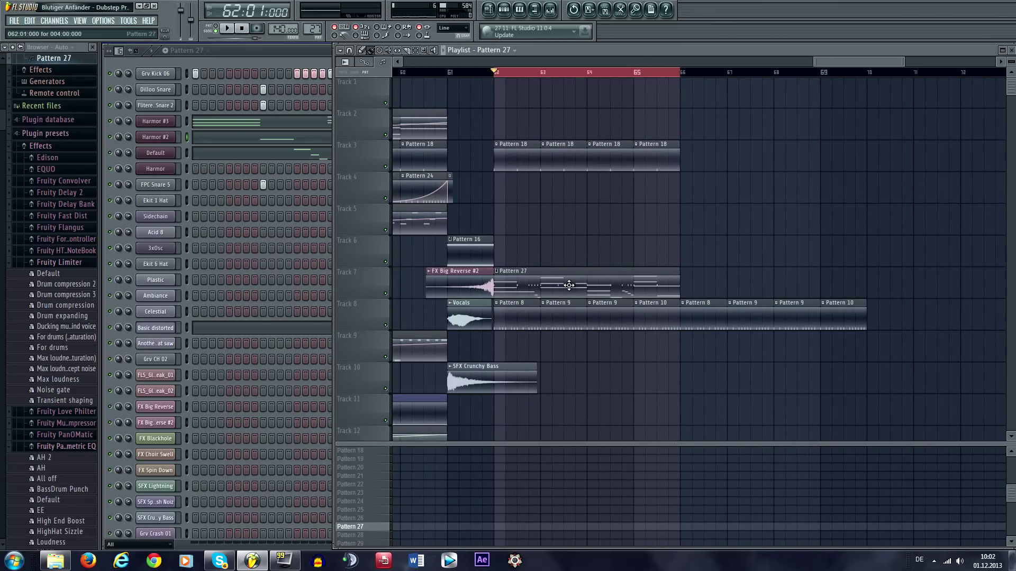
pyautogui.moveTo(718, 263)
pyautogui.mouseDown()
pyautogui.moveTo(672, 272)
pyautogui.moveTo(716, 276)
pyautogui.mouseUp()
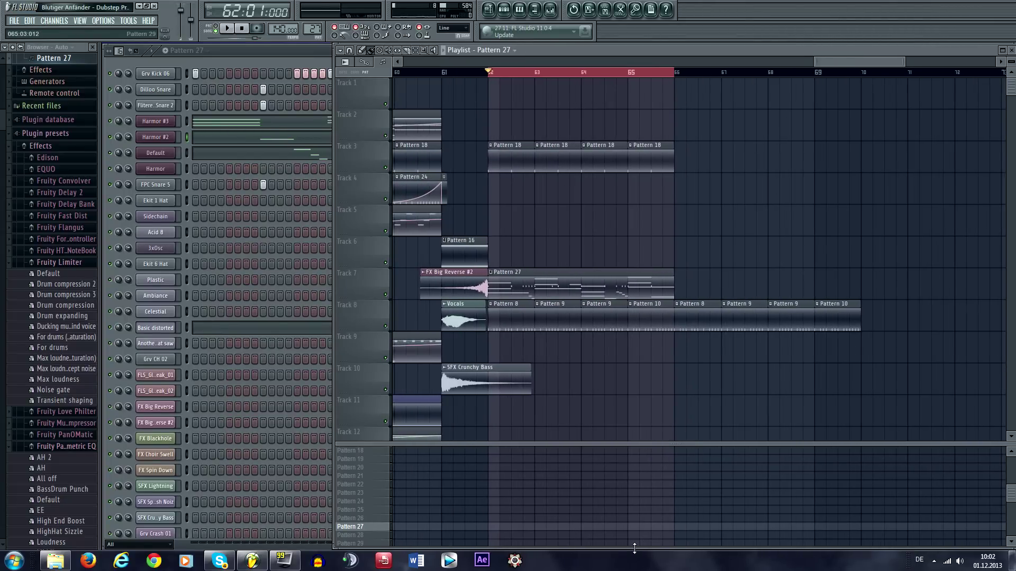
pyautogui.scroll(-1, 721, 340)
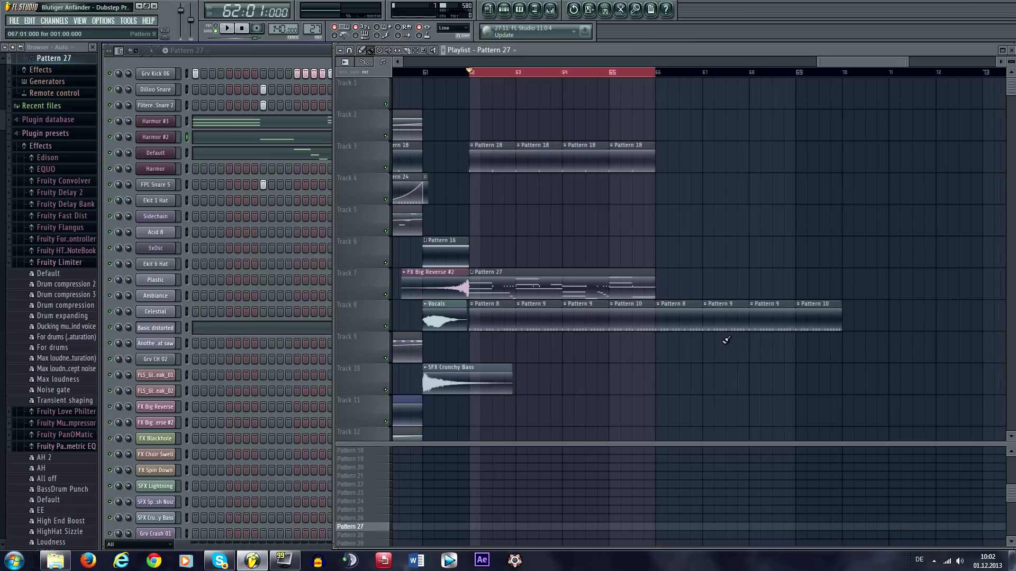
pyautogui.rightClick(837, 30)
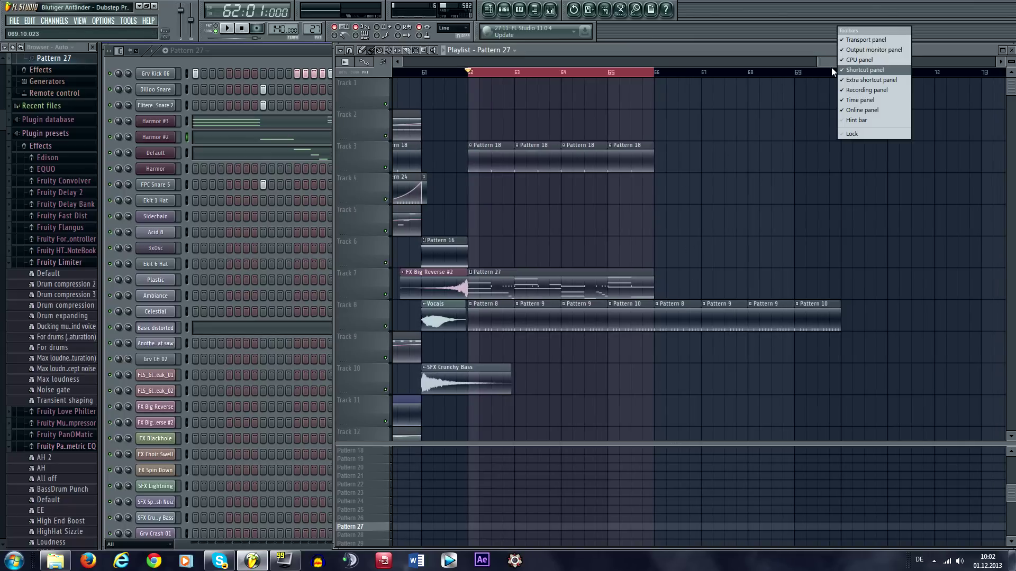
pyautogui.click(828, 70)
pyautogui.scroll(2, 640, 257)
pyautogui.moveTo(635, 257)
pyautogui.mouseDown()
pyautogui.moveTo(664, 257)
pyautogui.moveTo(603, 271)
pyautogui.moveTo(616, 273)
pyautogui.mouseUp()
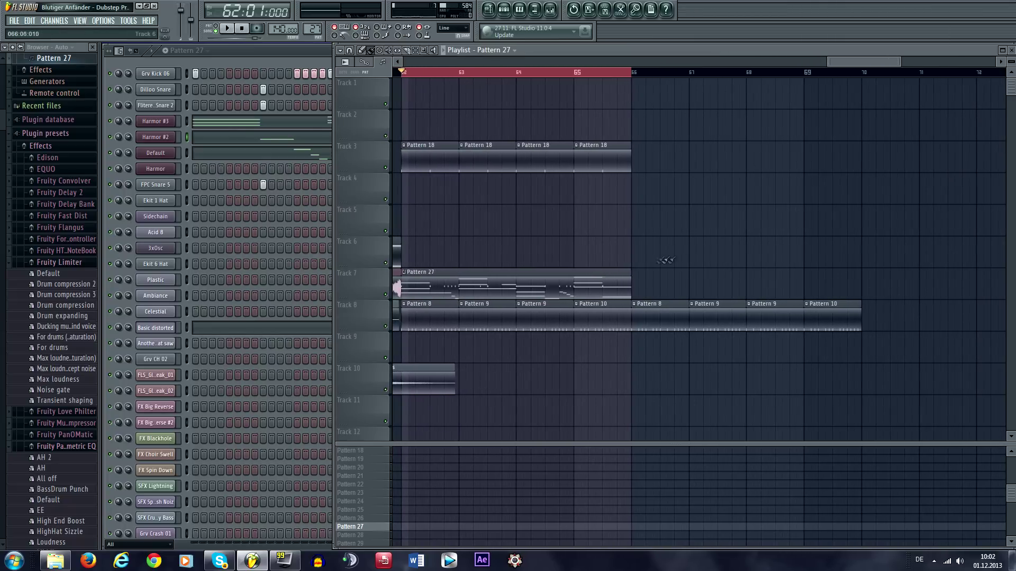